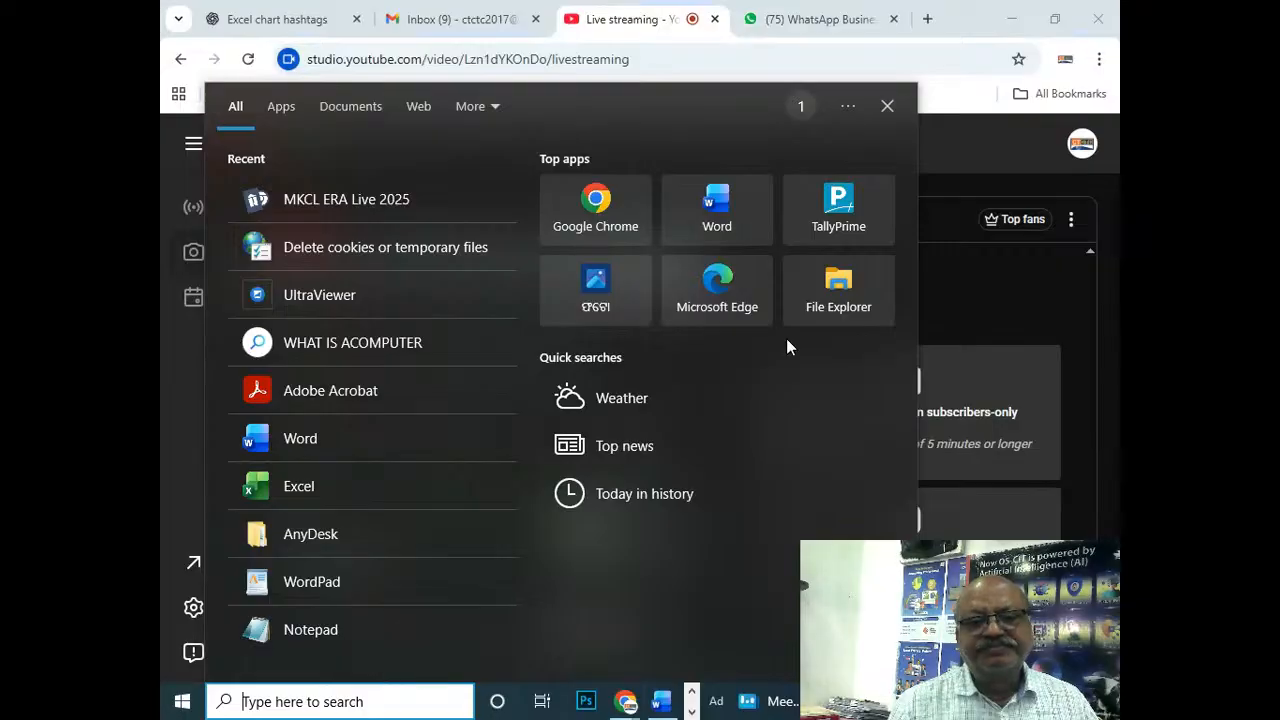
Step: Open Word, create a blank document and maximize its window
click(713, 210)
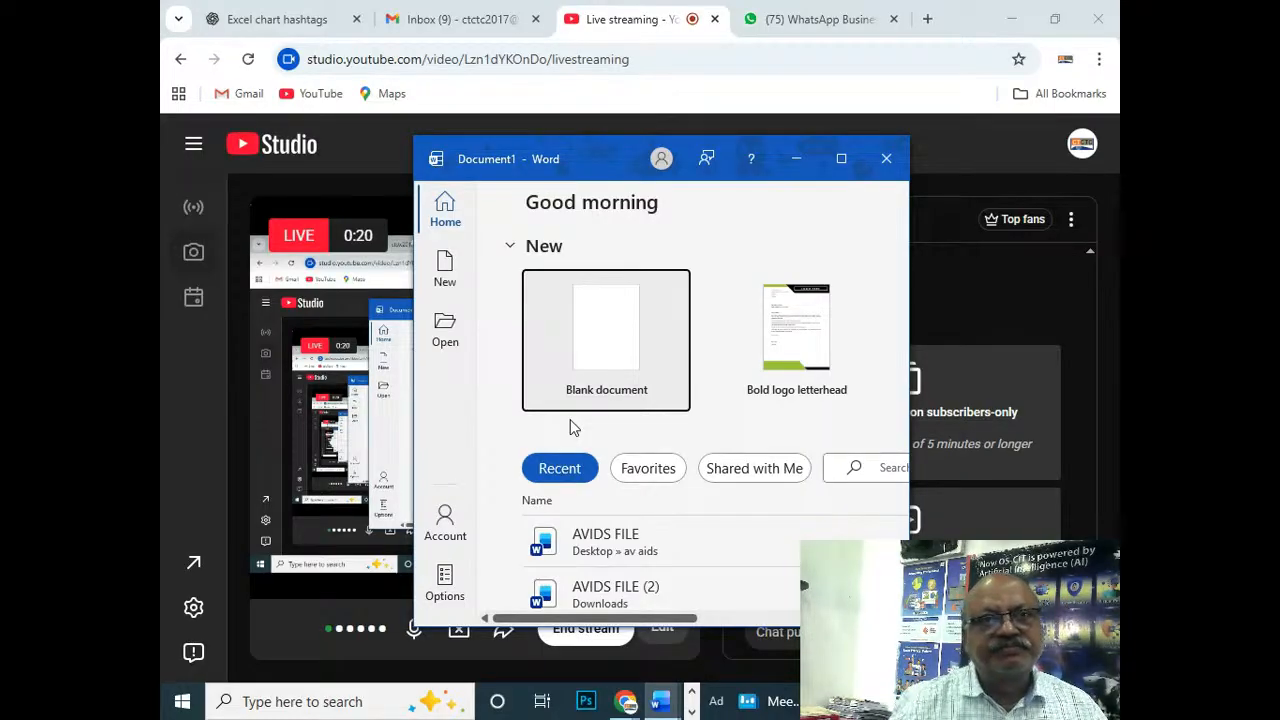
click(588, 334)
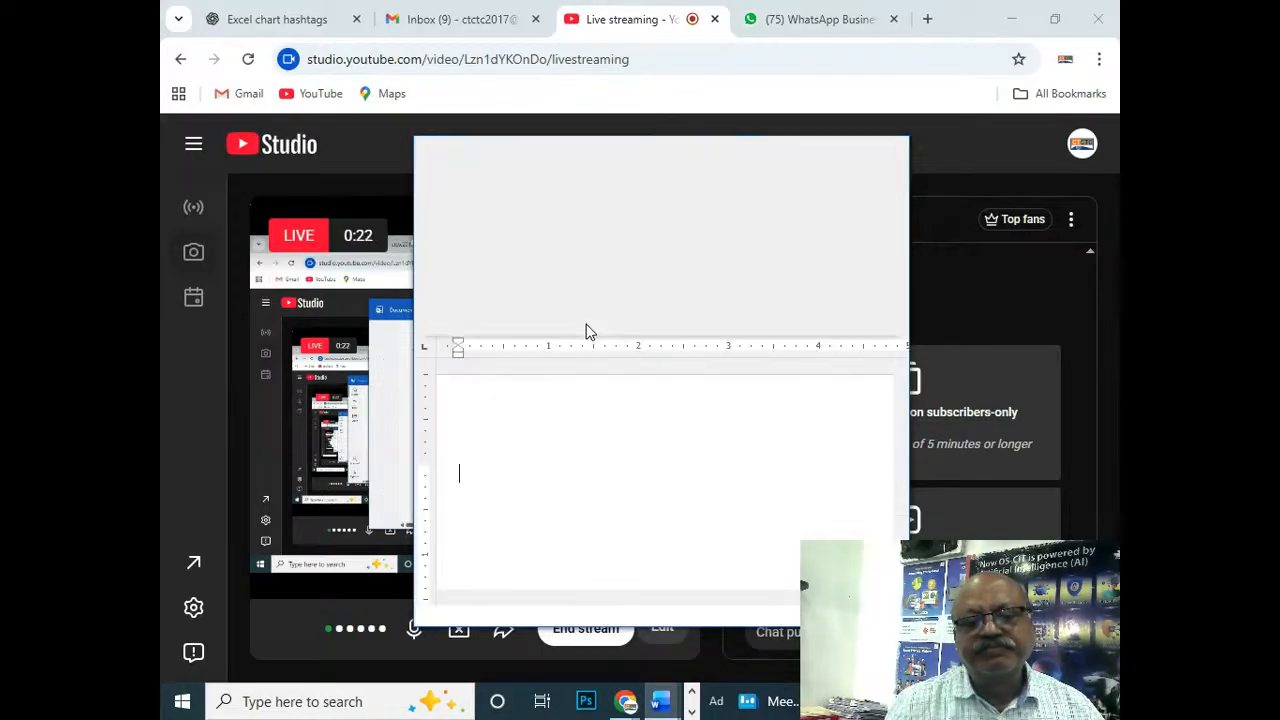
click(842, 159)
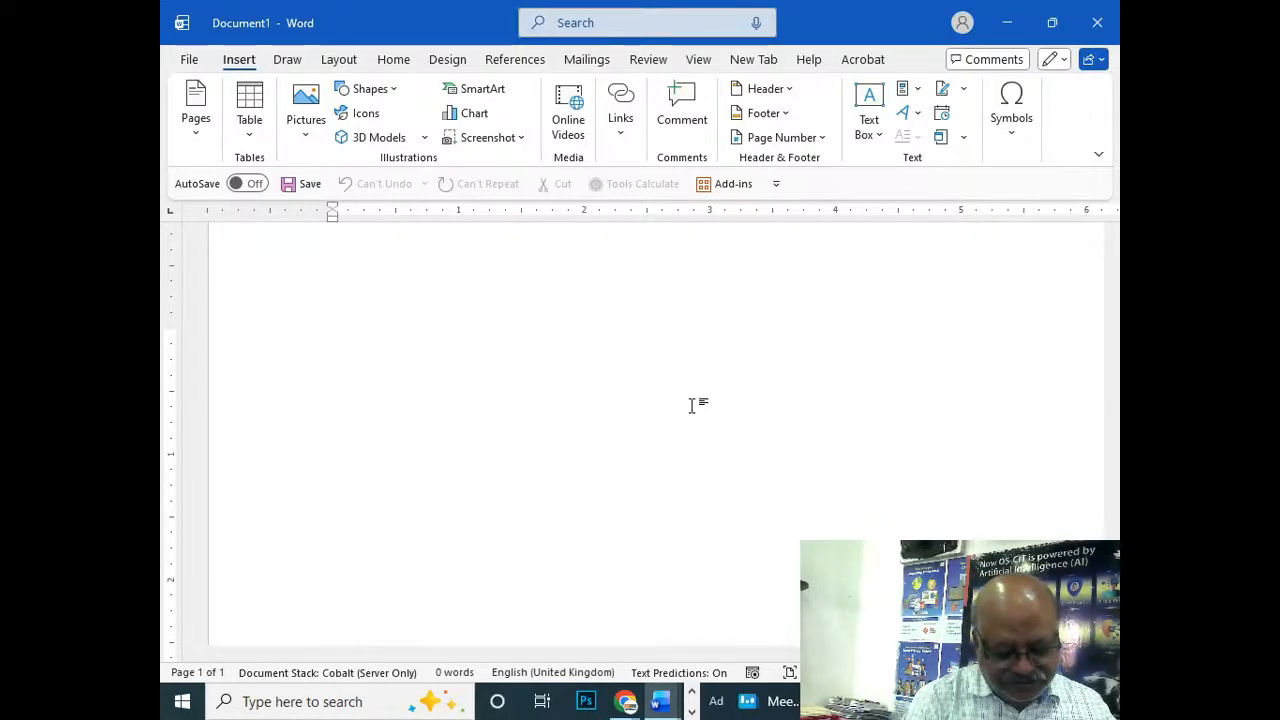
Step: Enter the heading "Chart" at the start of the document and begin a new paragraph below it
text(Chart)
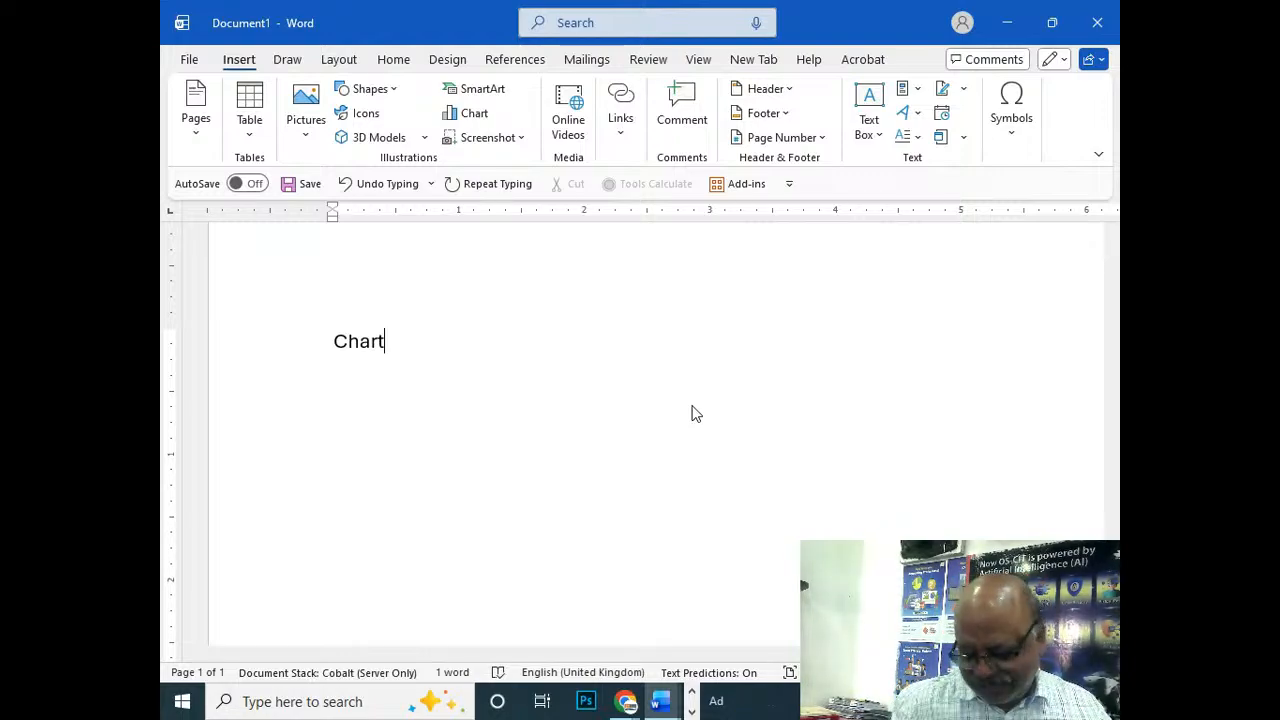
key(Return)
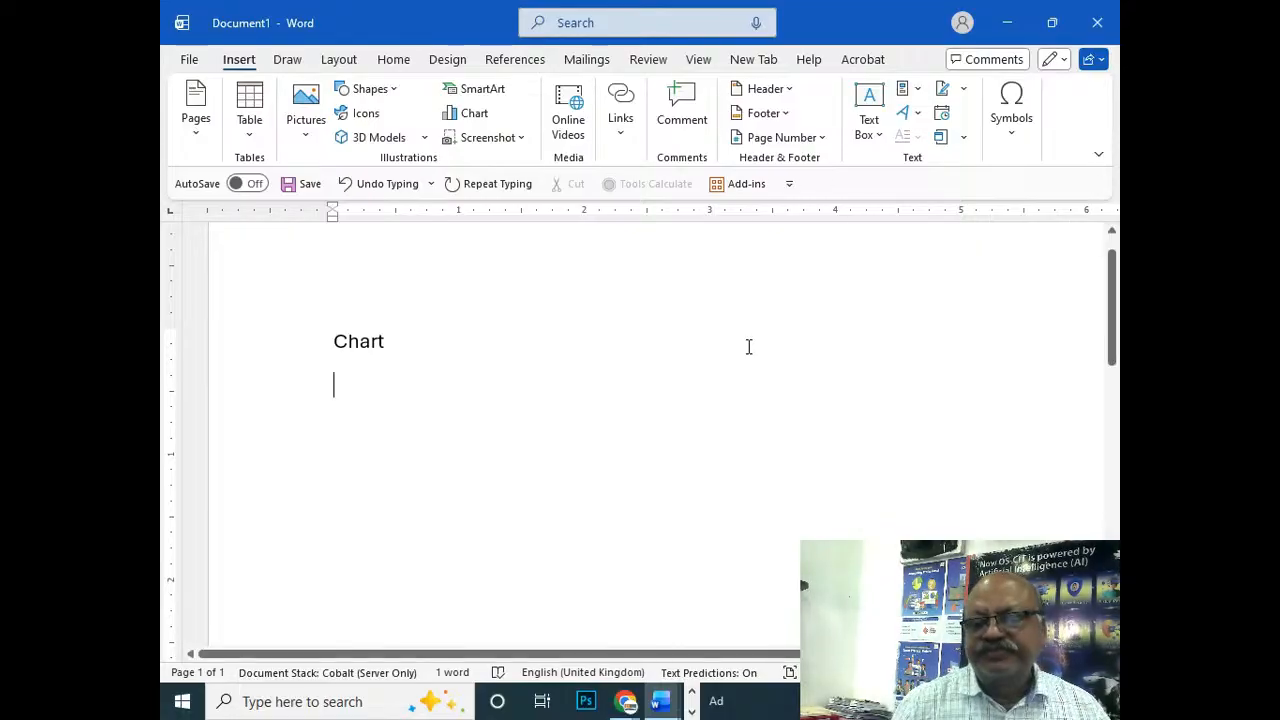
scroll(616, 430, up, 2)
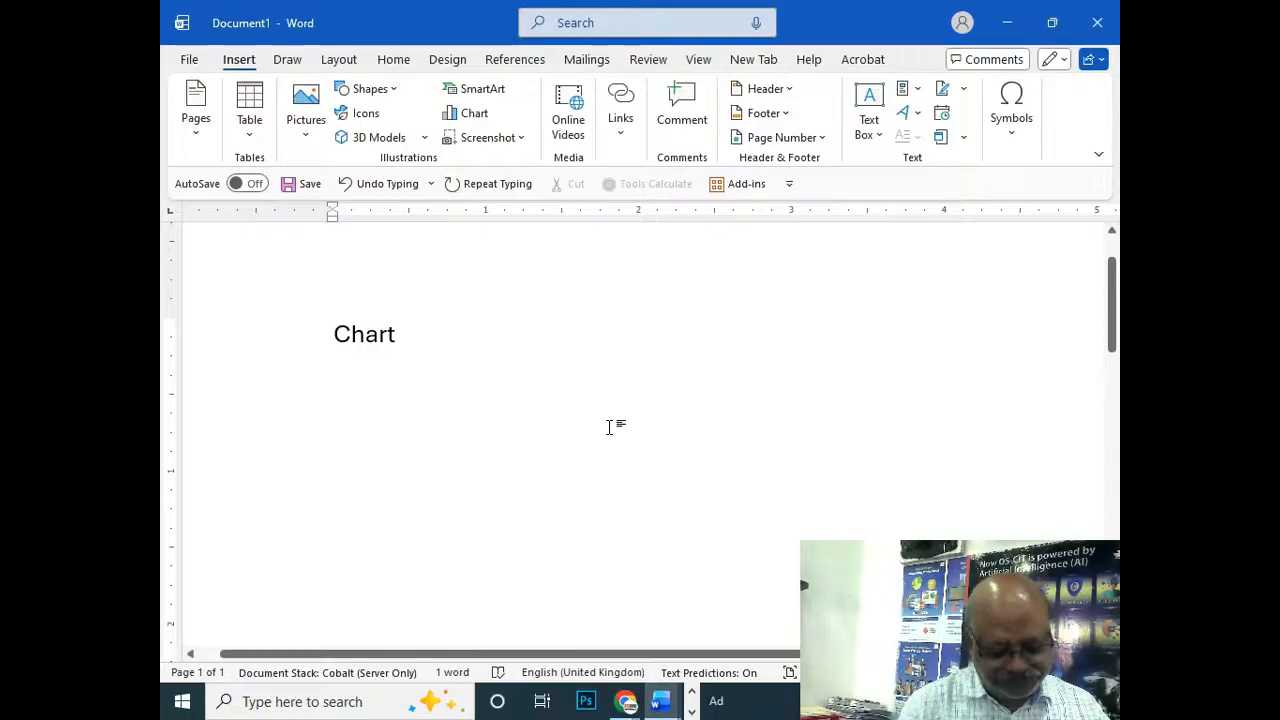
text(Chart)
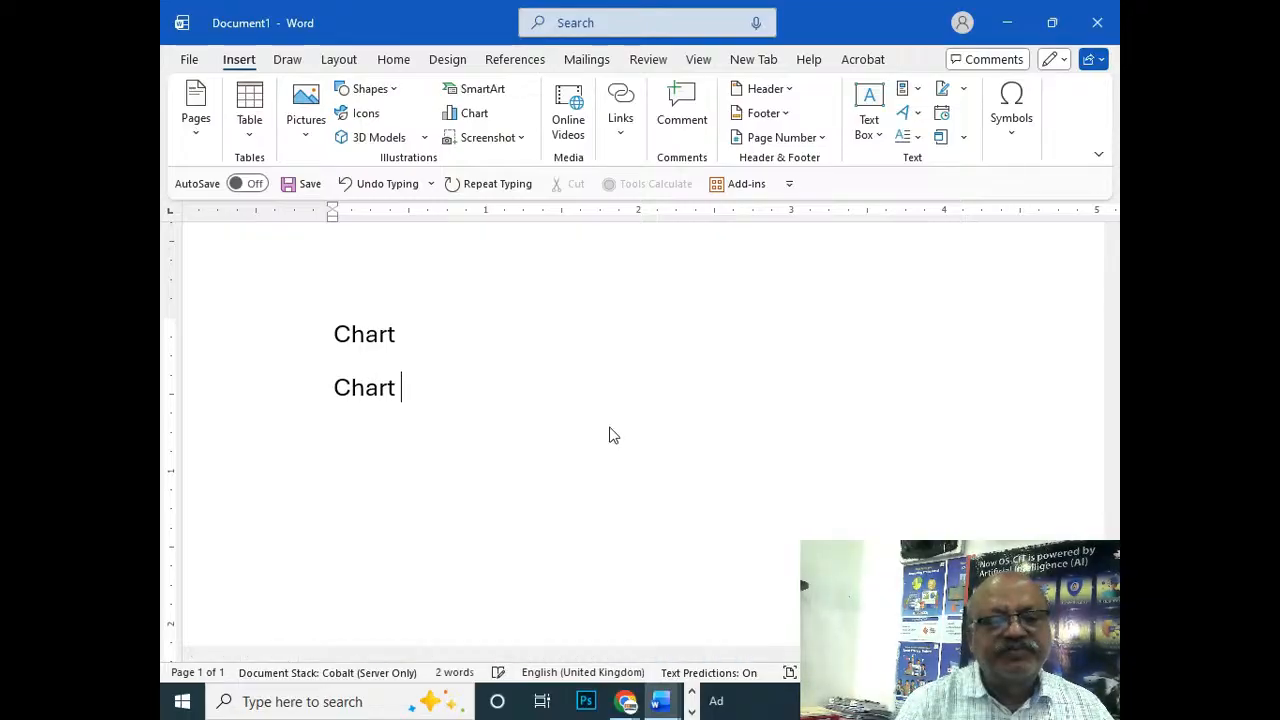
key(BackSpace)
key(BackSpace)
key(BackSpace)
key(BackSpace)
key(BackSpace)
key(BackSpace)
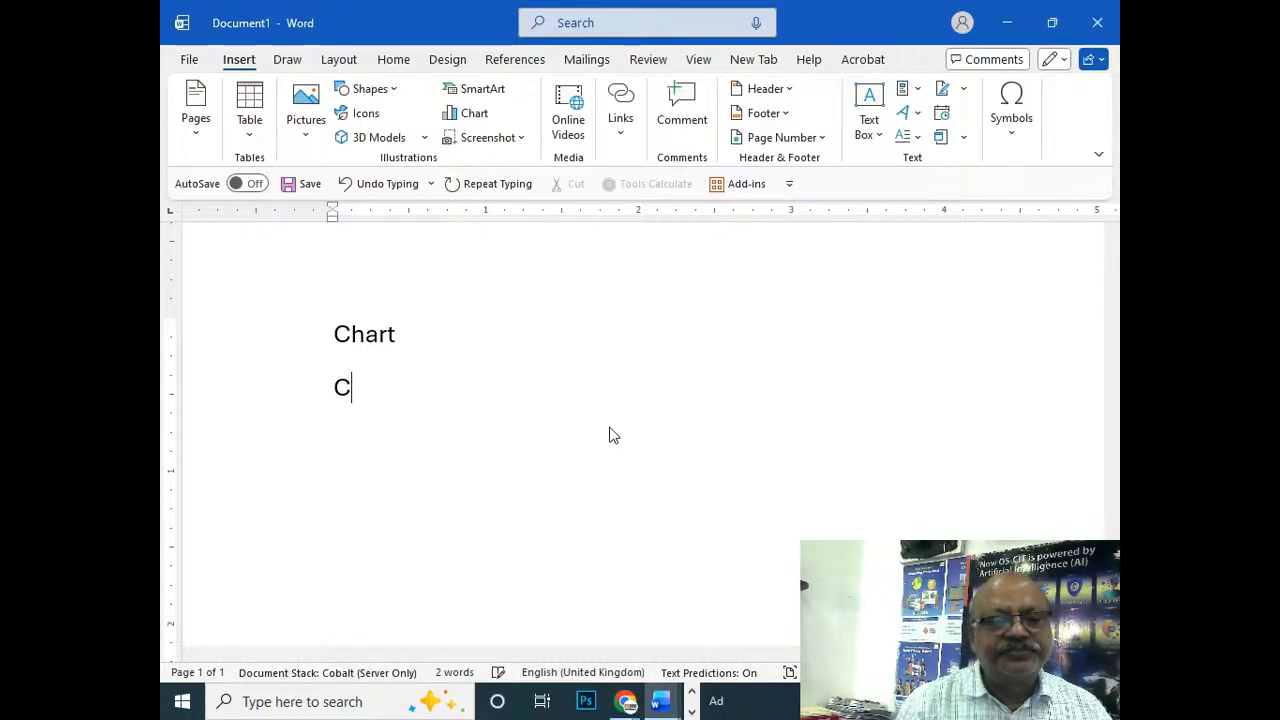
Step: Write "Making chart is a process of graphical representation of data" in the paragraph below the heading
text(M)
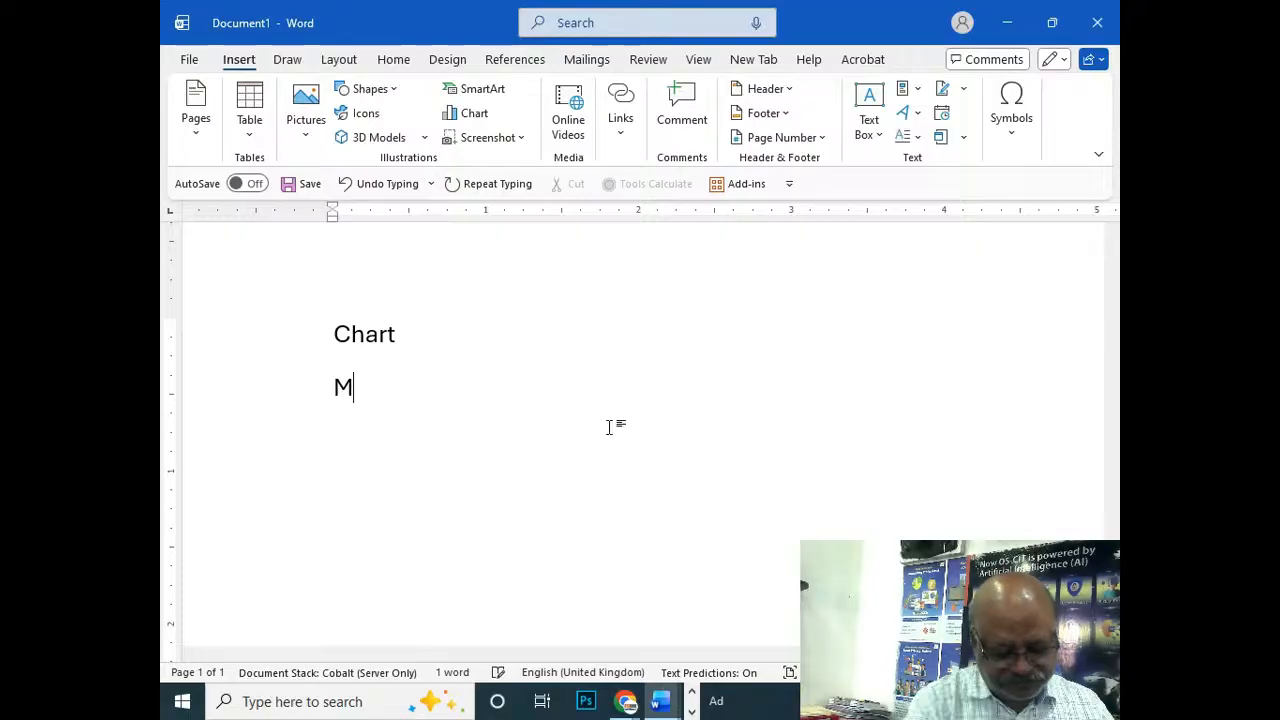
text(aking )
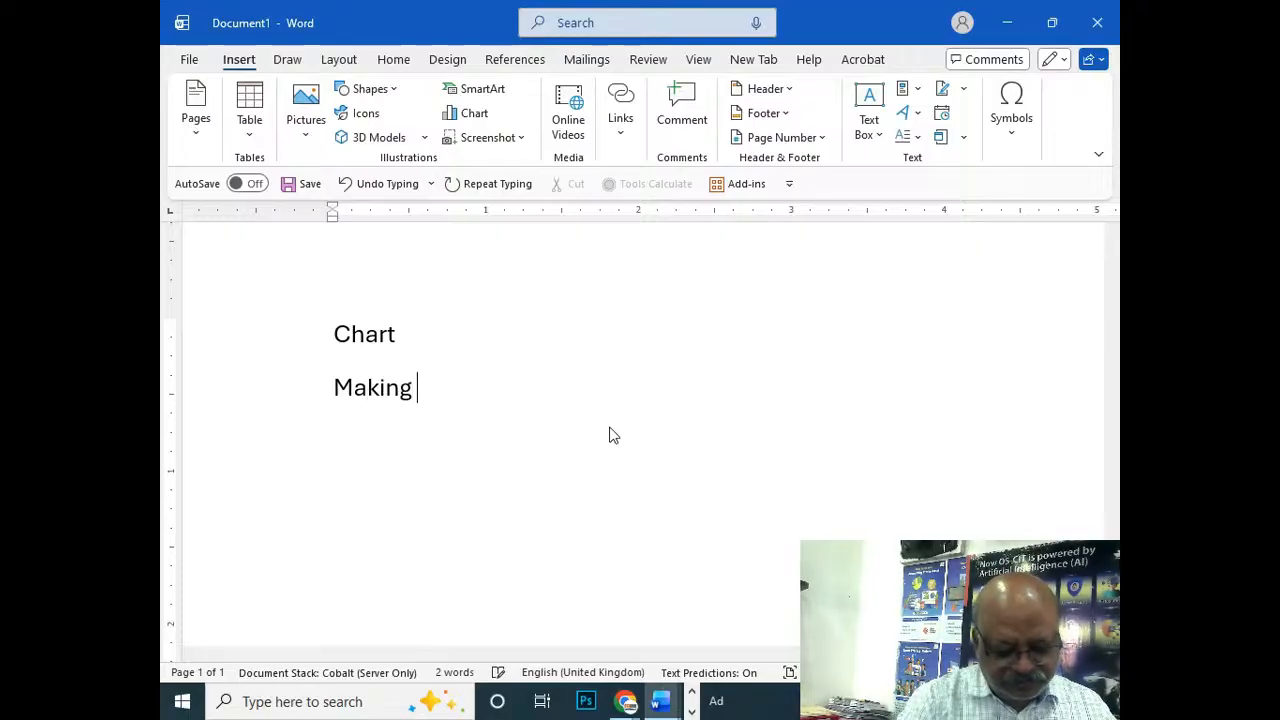
text(chart )
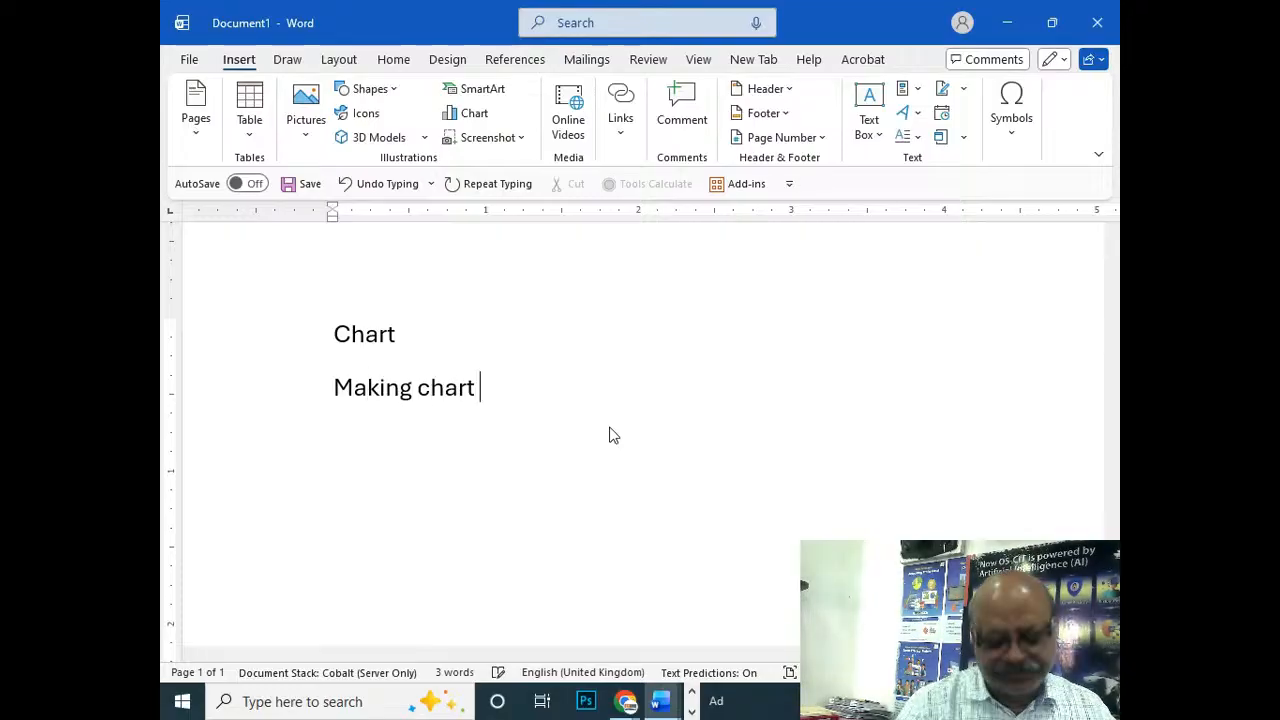
text(is a)
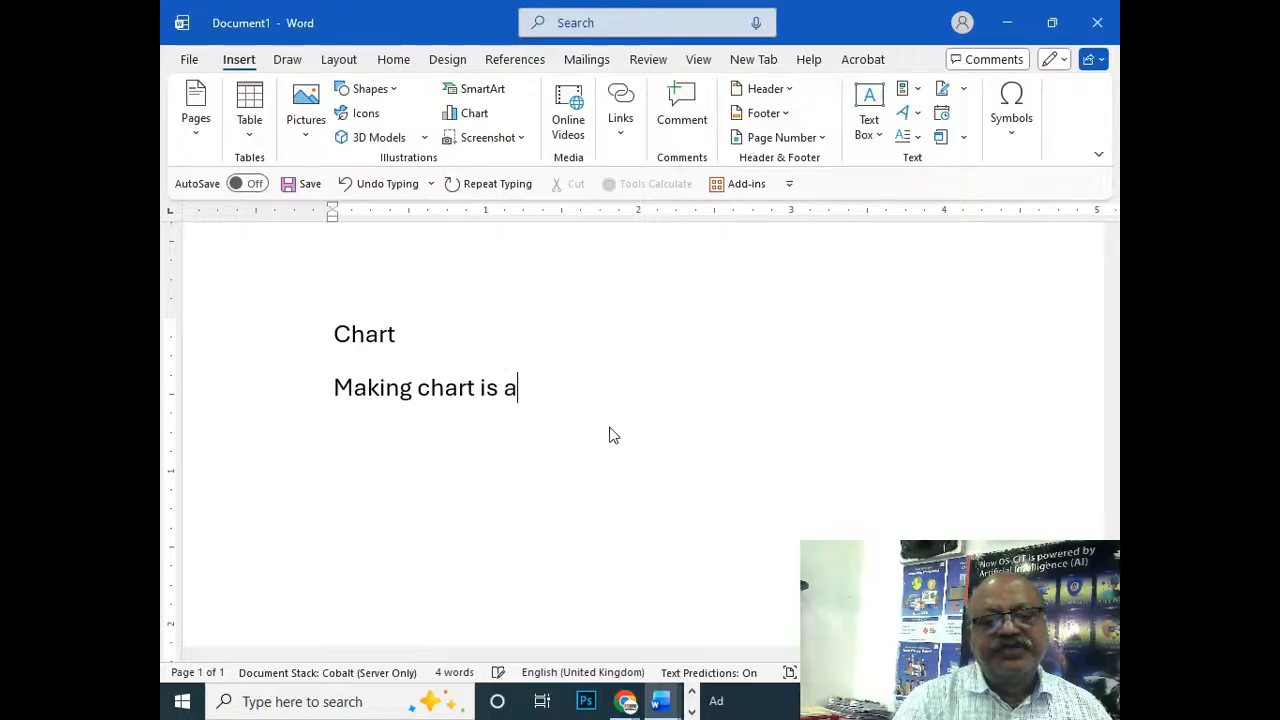
text( pro)
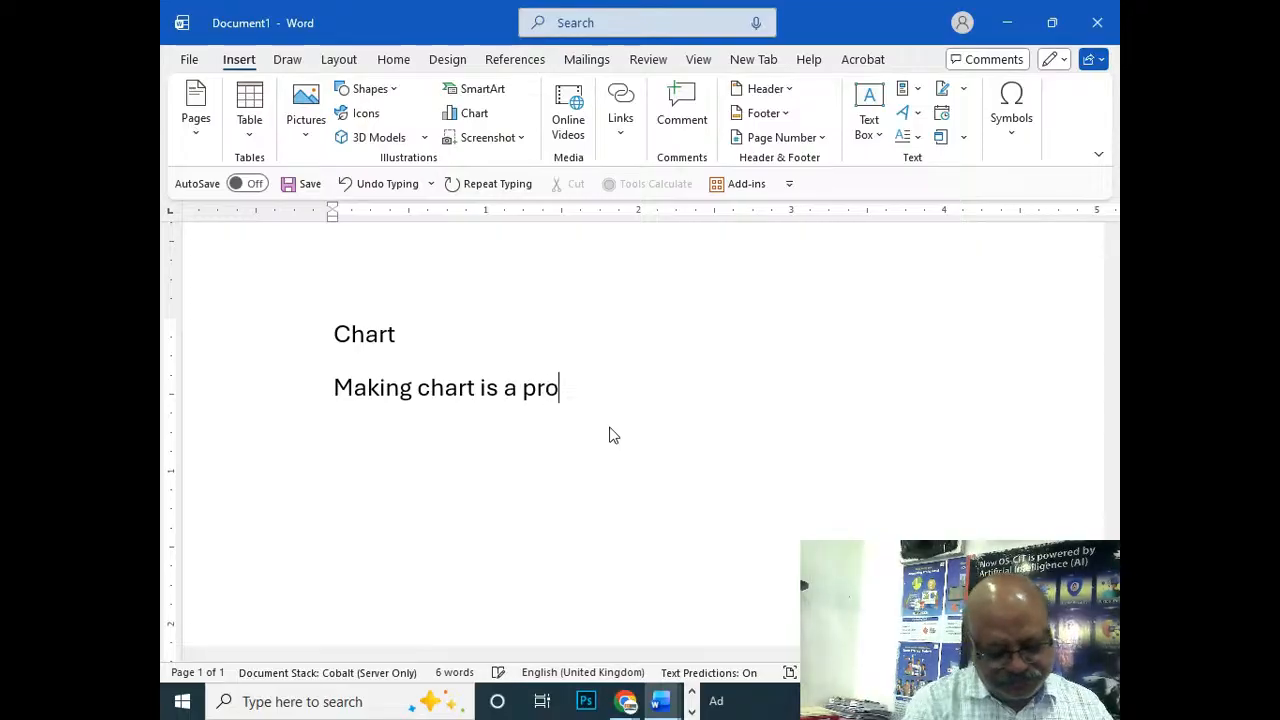
text(cess )
text(of)
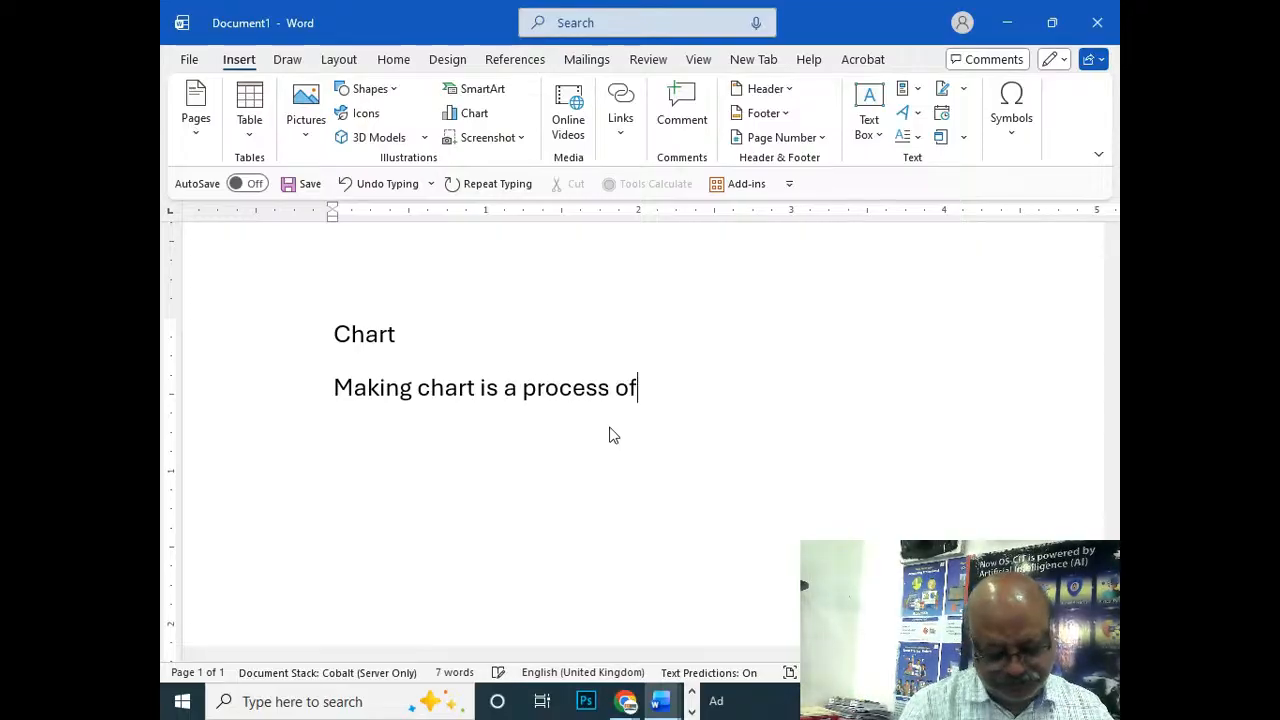
text( graphi)
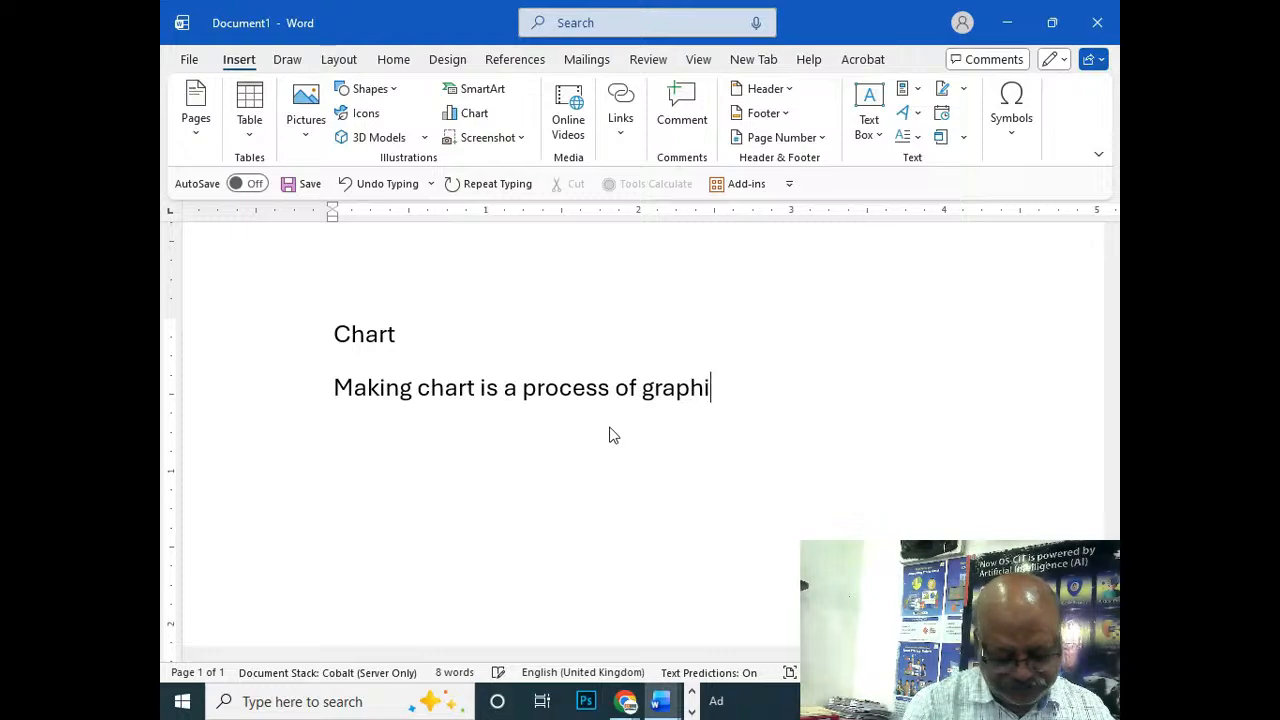
text(cal re)
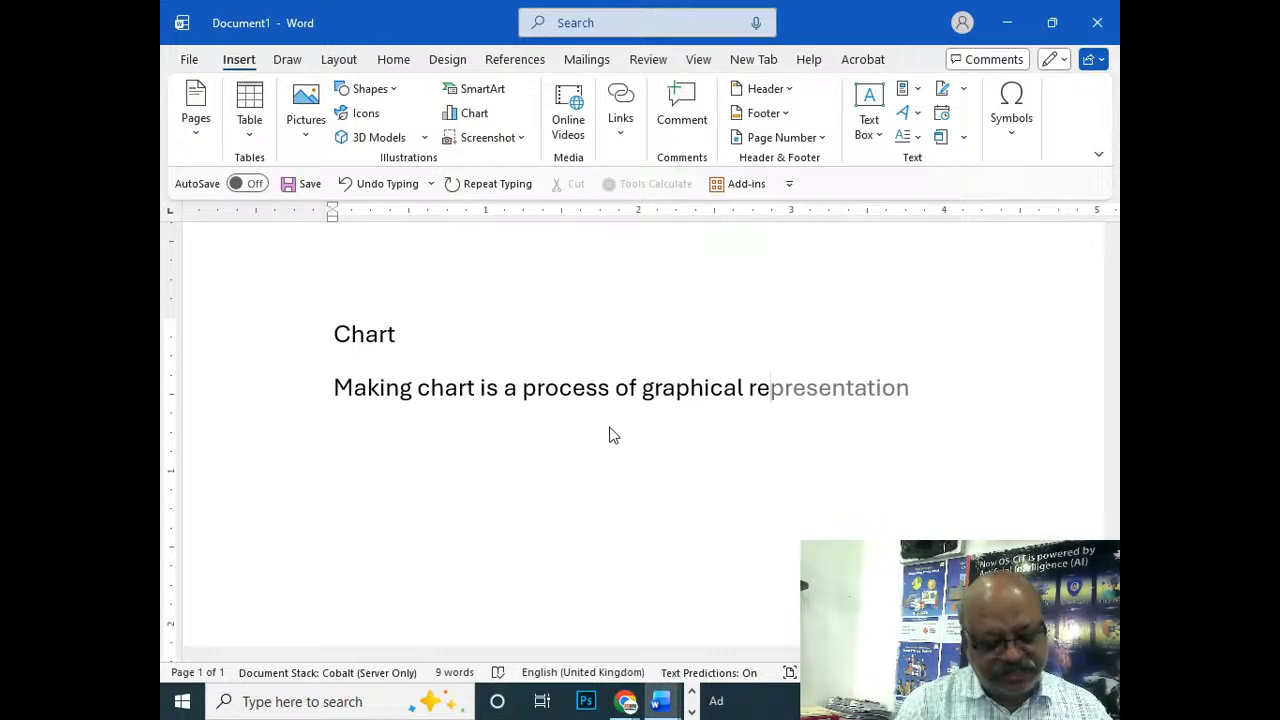
key(Tab)
text(o)
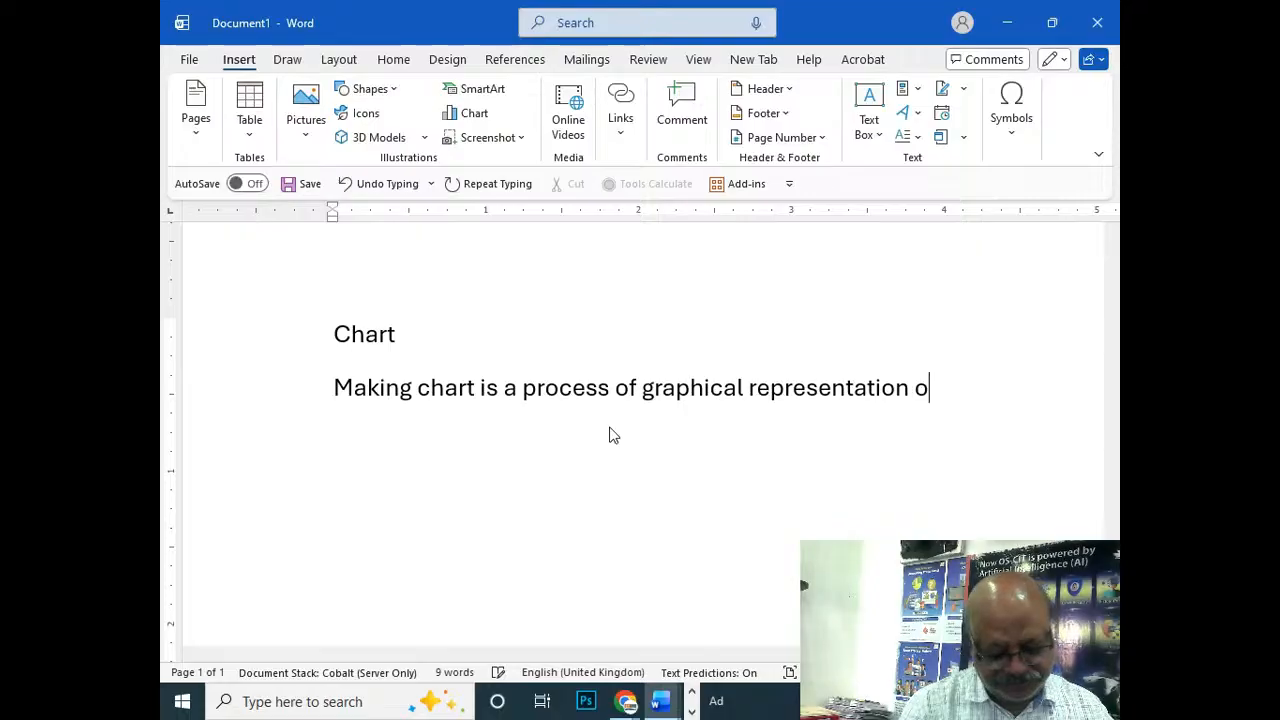
text(f data )
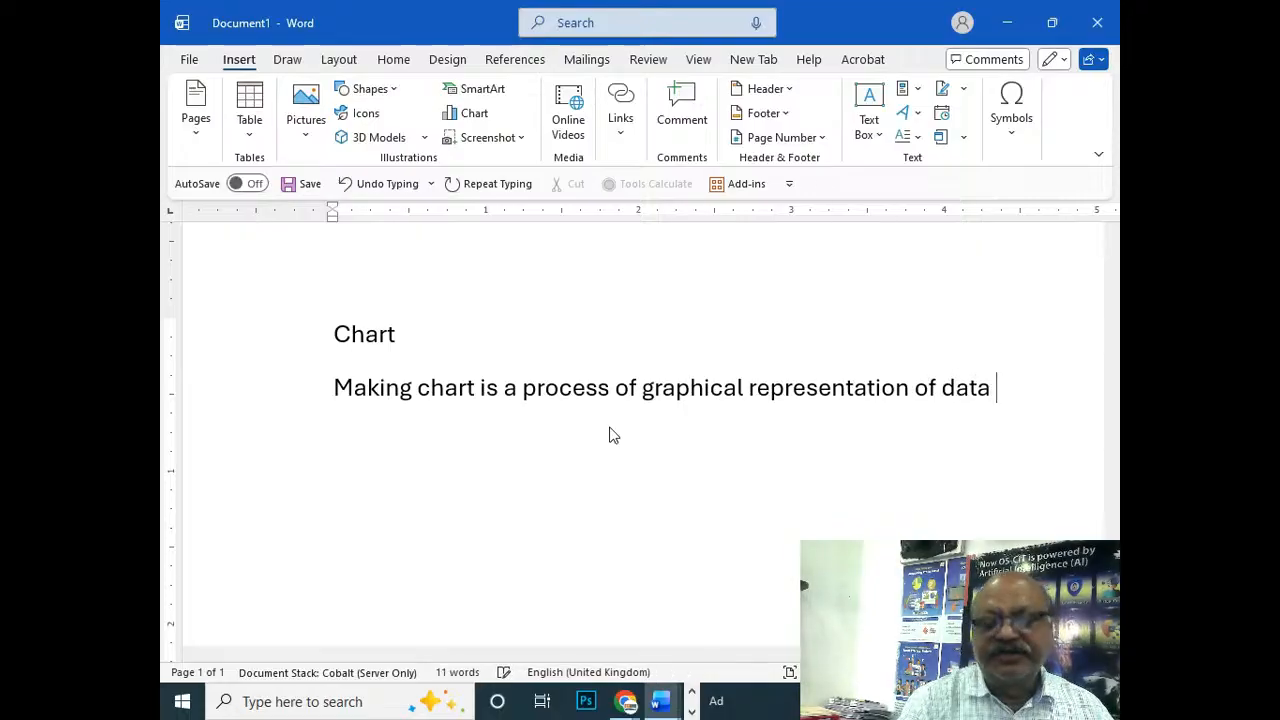
Step: Complete the sentence with "which involves calculations." and keep the cursor at its end
text(which in)
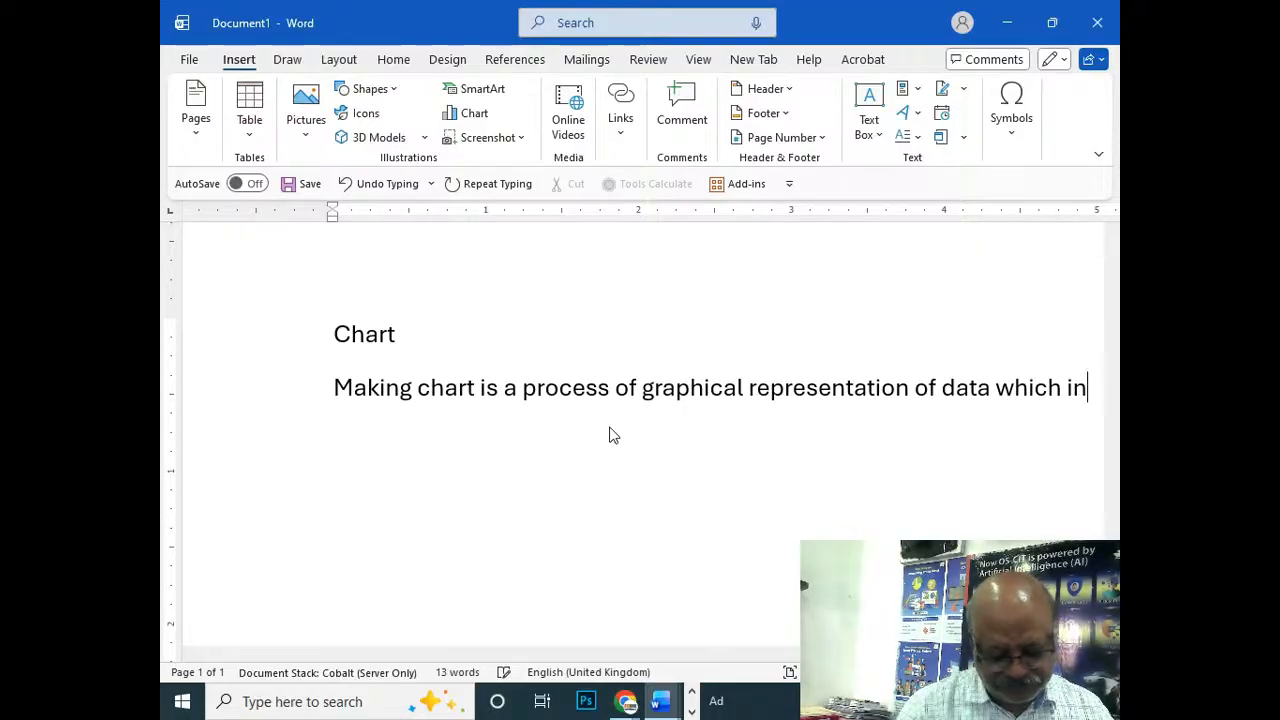
text(vloves )
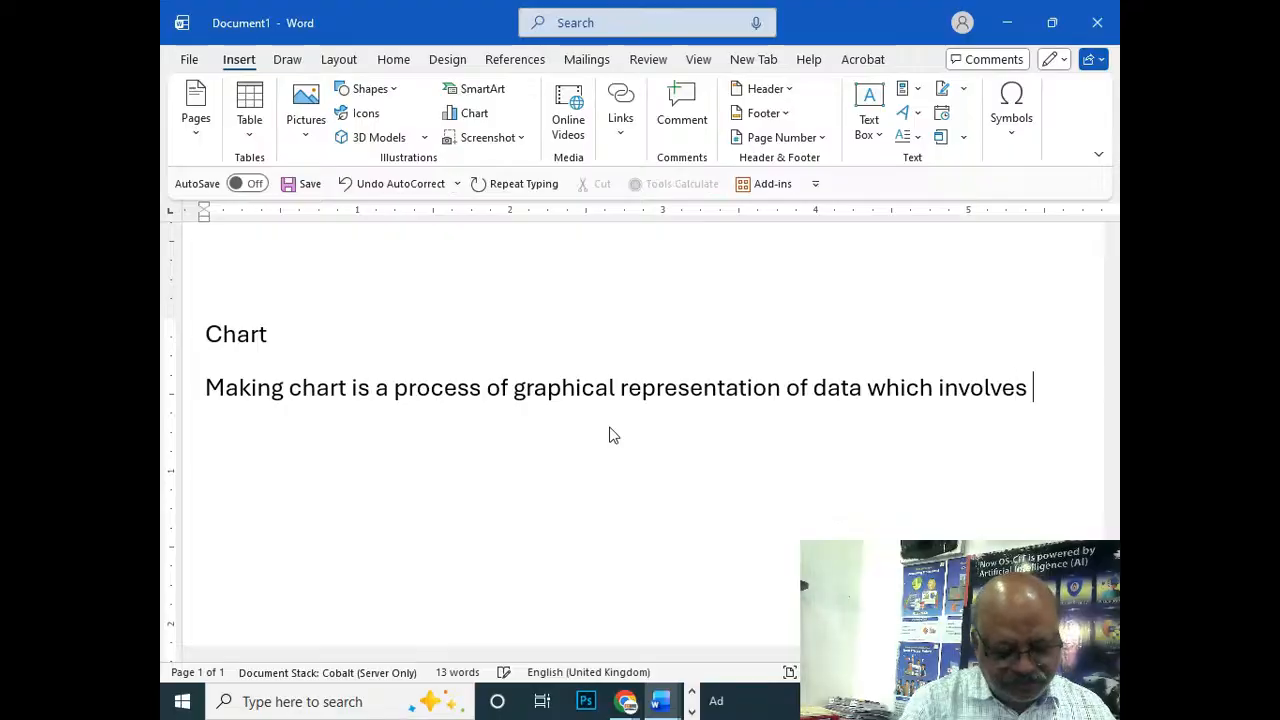
text(calcul)
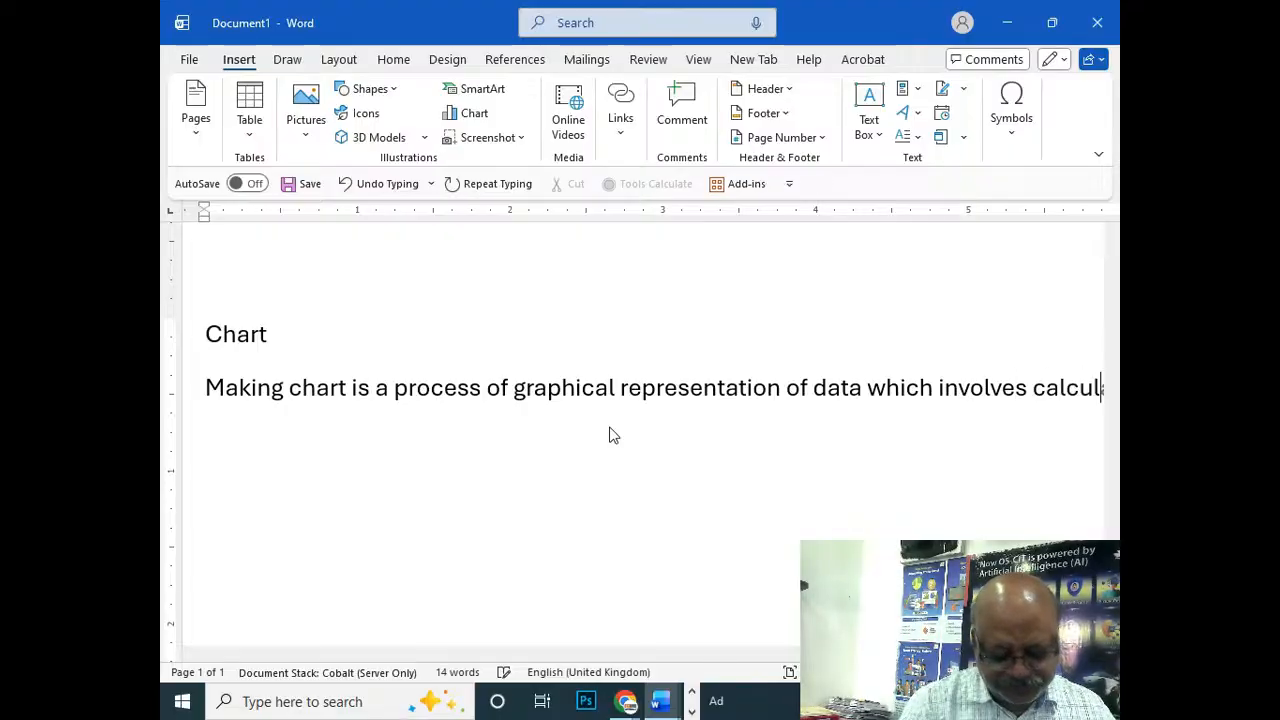
text(ations.)
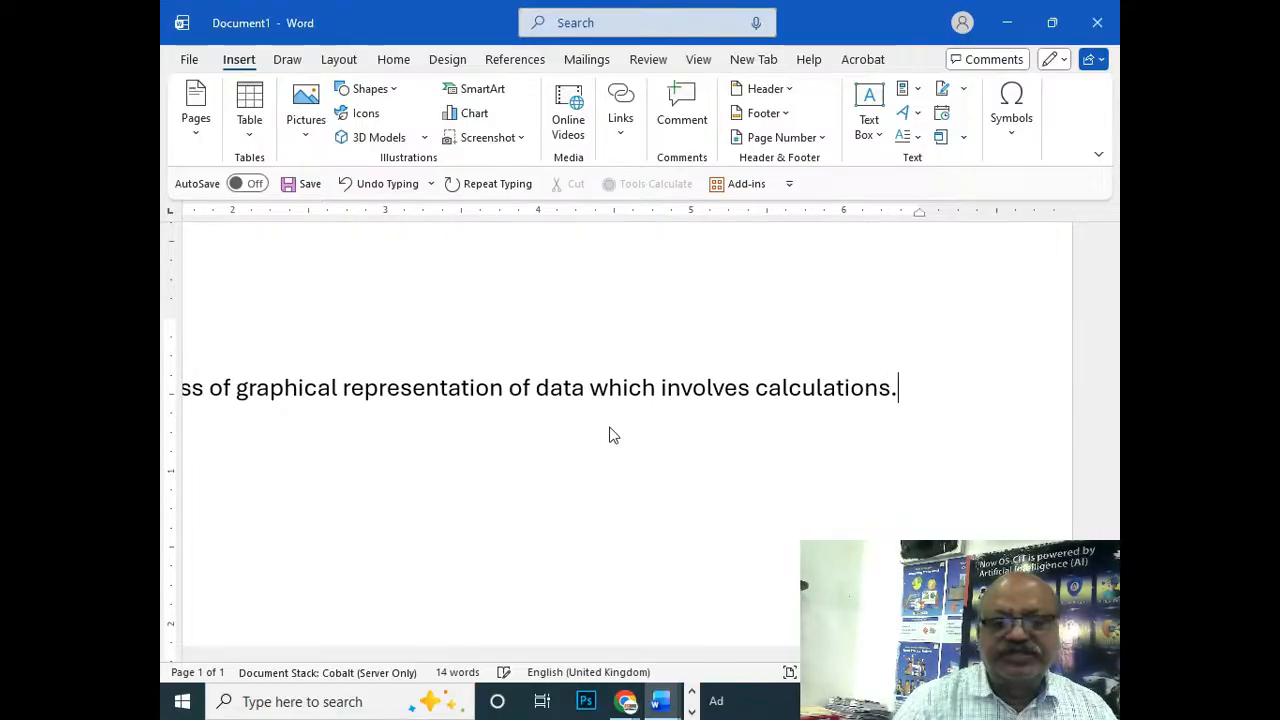
key(Return)
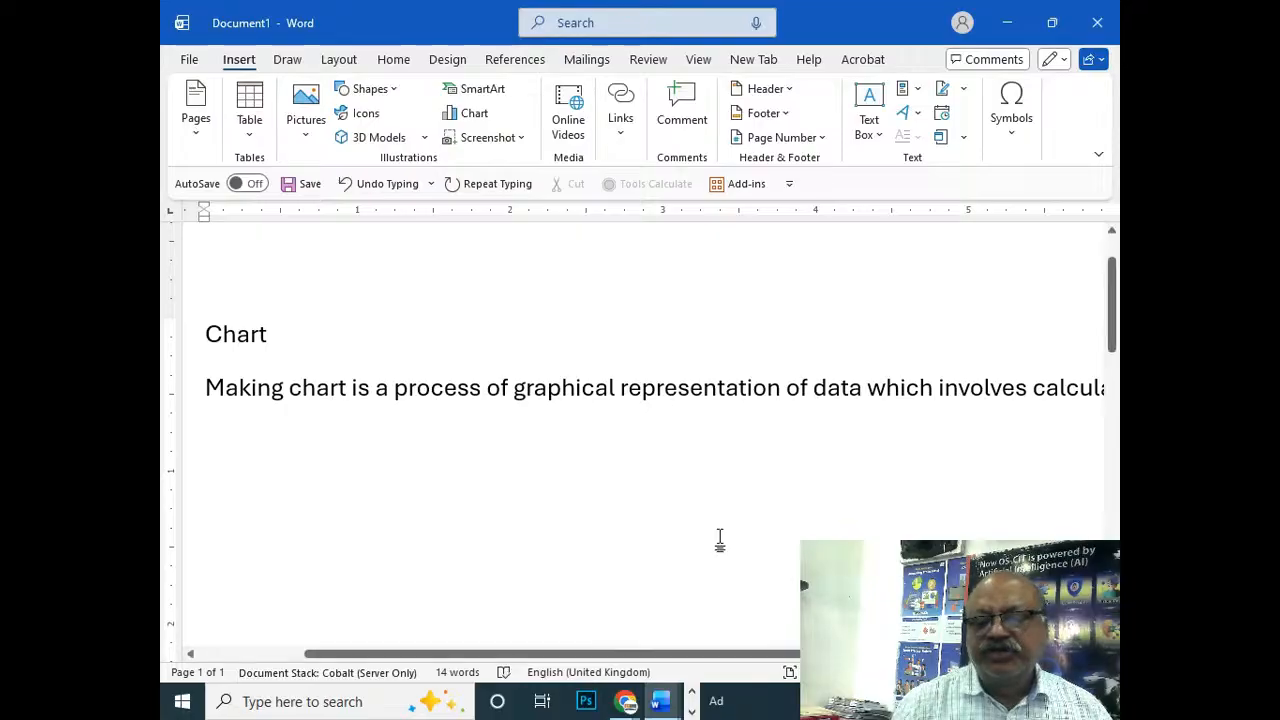
scroll(640, 437, down, 4)
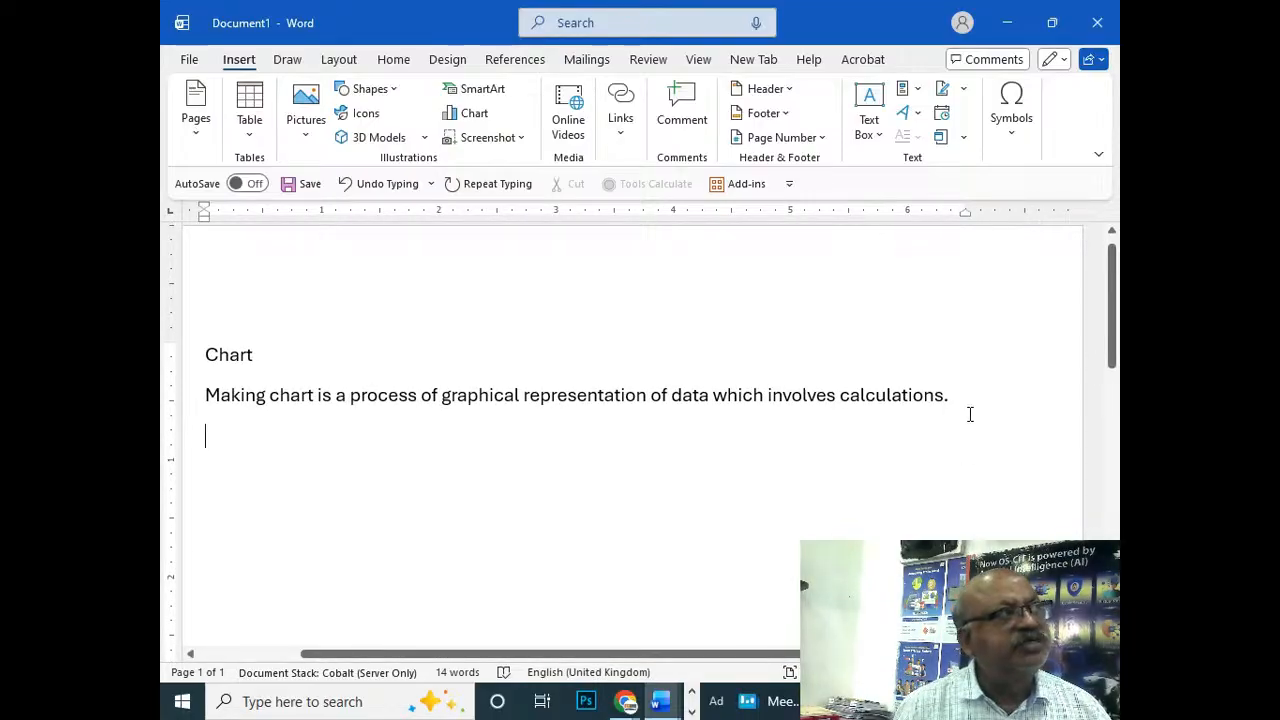
key(BackSpace)
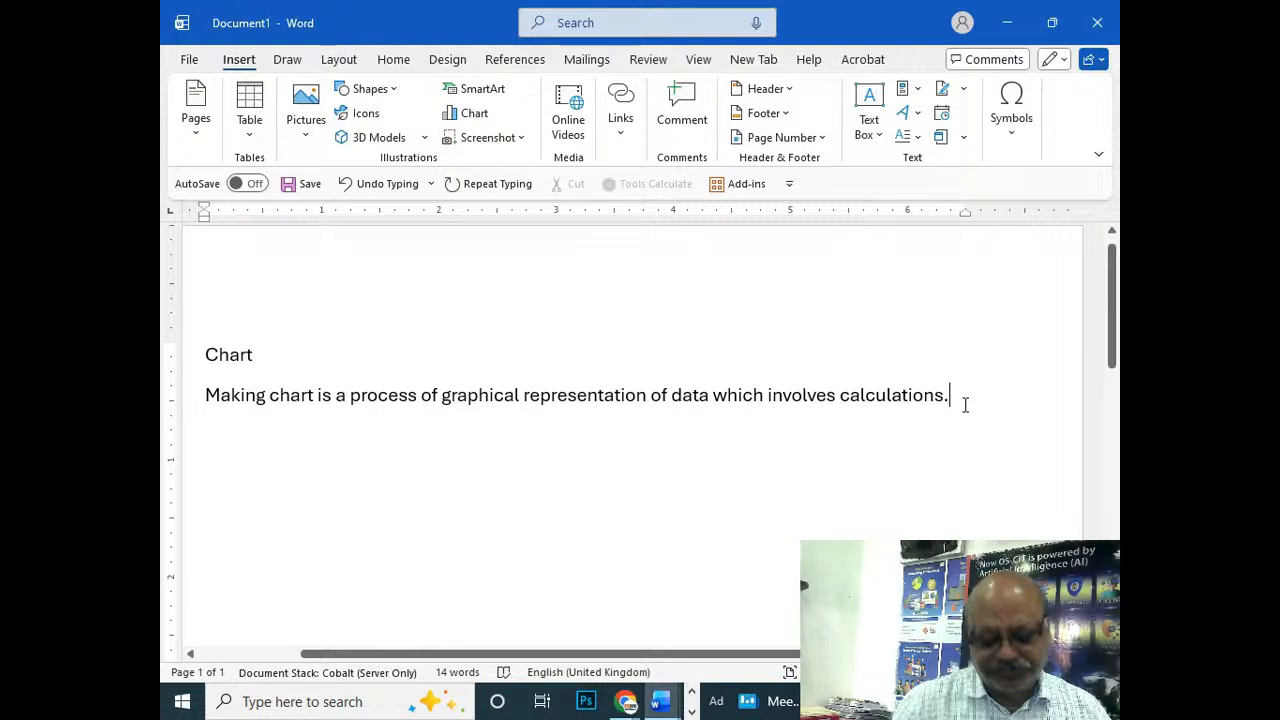
Step: Continue the same paragraph with the sentence "For this go to insert menu – and select chart option."
text(For this )
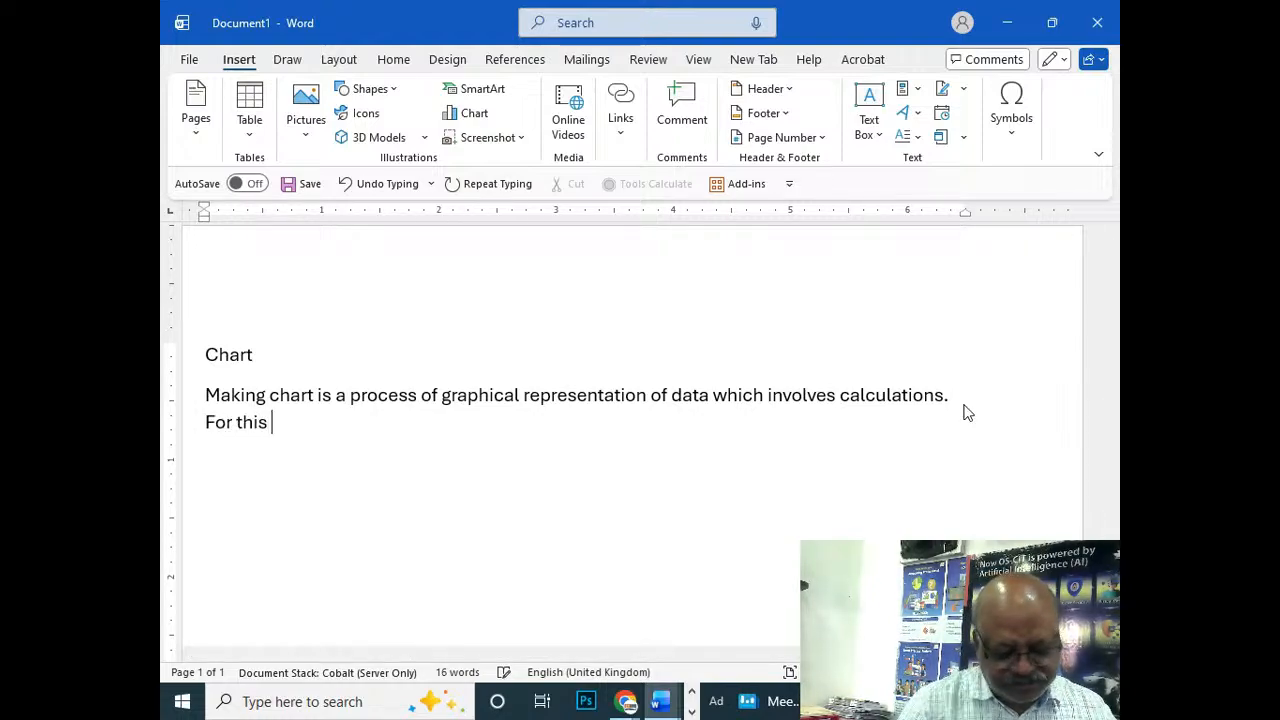
text(go to i)
text(nsert men)
text(u)
text( - an)
text(d select )
text(chart op)
text(tion.)
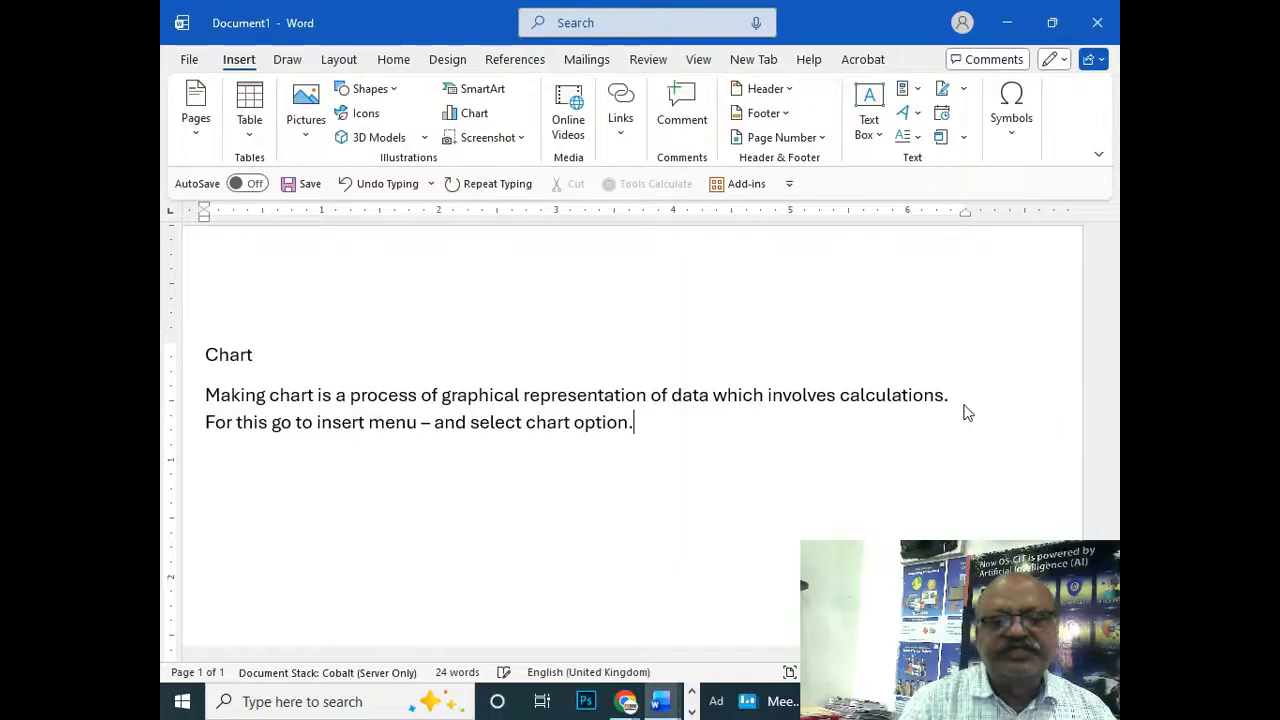
Step: Start a new paragraph with the text "There inside the chart gallery"
key(Return)
text(There )
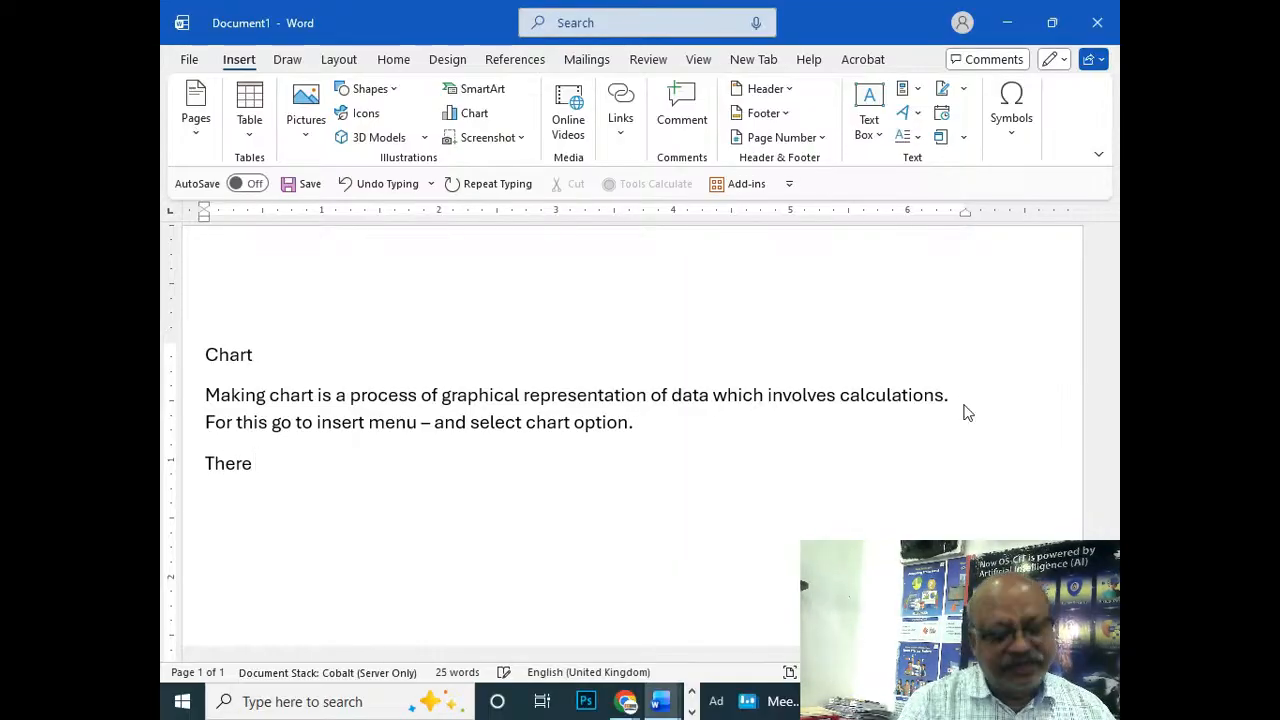
text(inside)
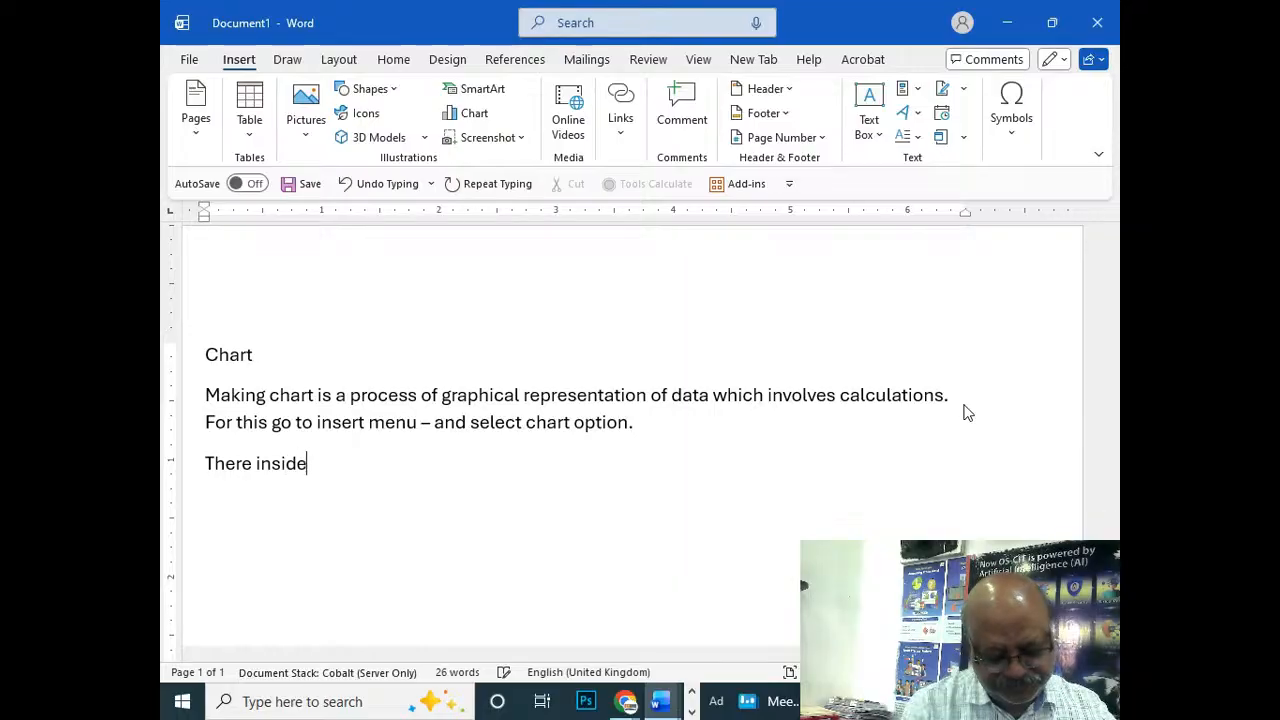
text( the)
text( cah)
key(BackSpace)
key(BackSpace)
text(hart gallery)
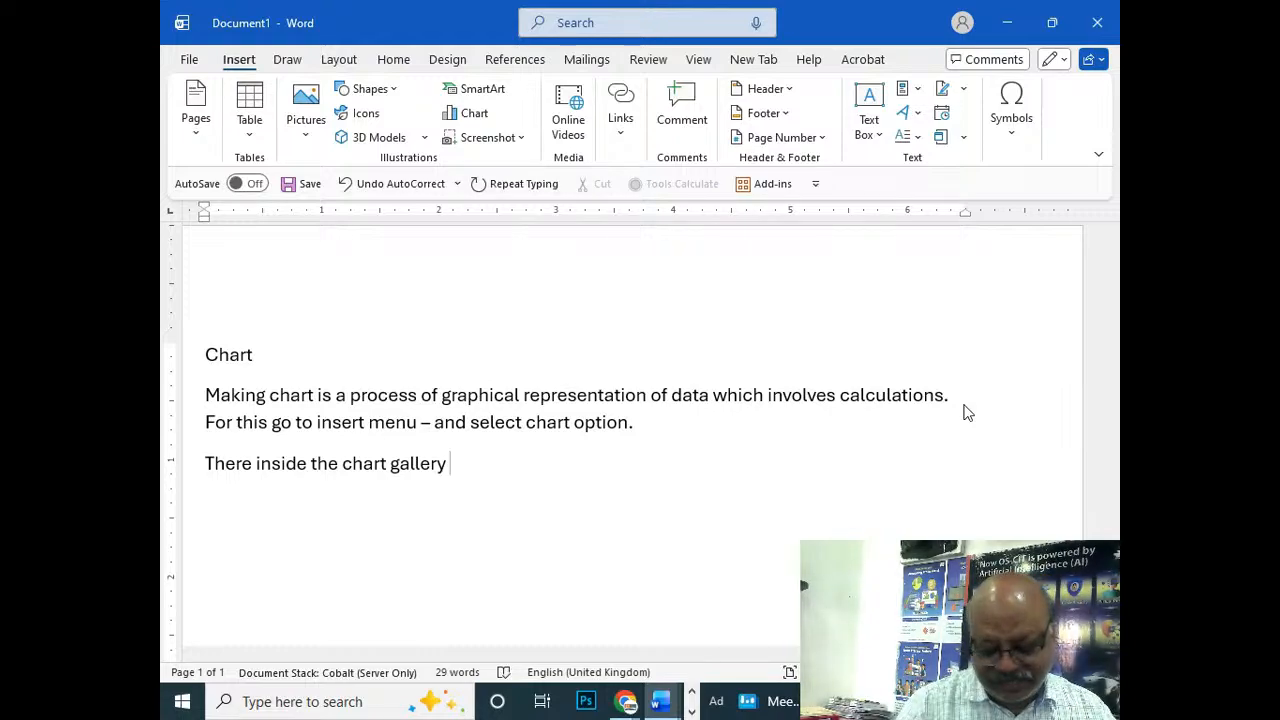
Step: Continue the second paragraph after "gallery" with the text "– choose the type of chart"
text(- ch)
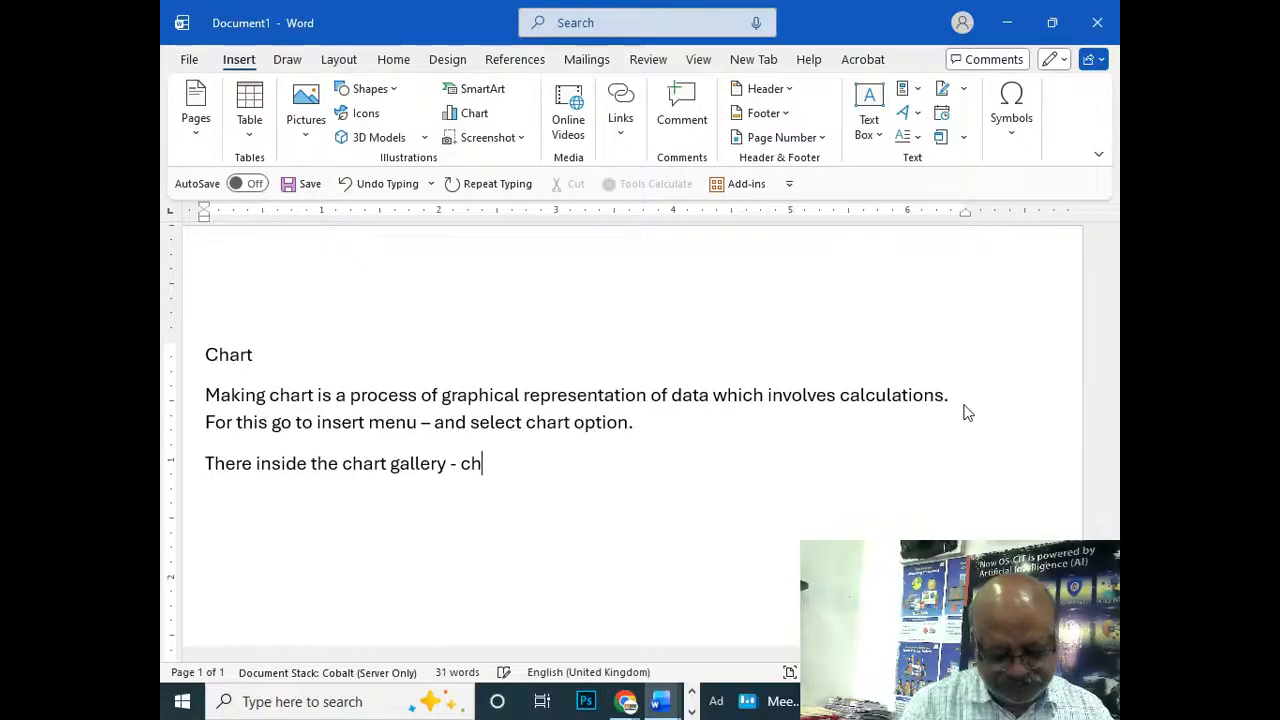
text(oose the )
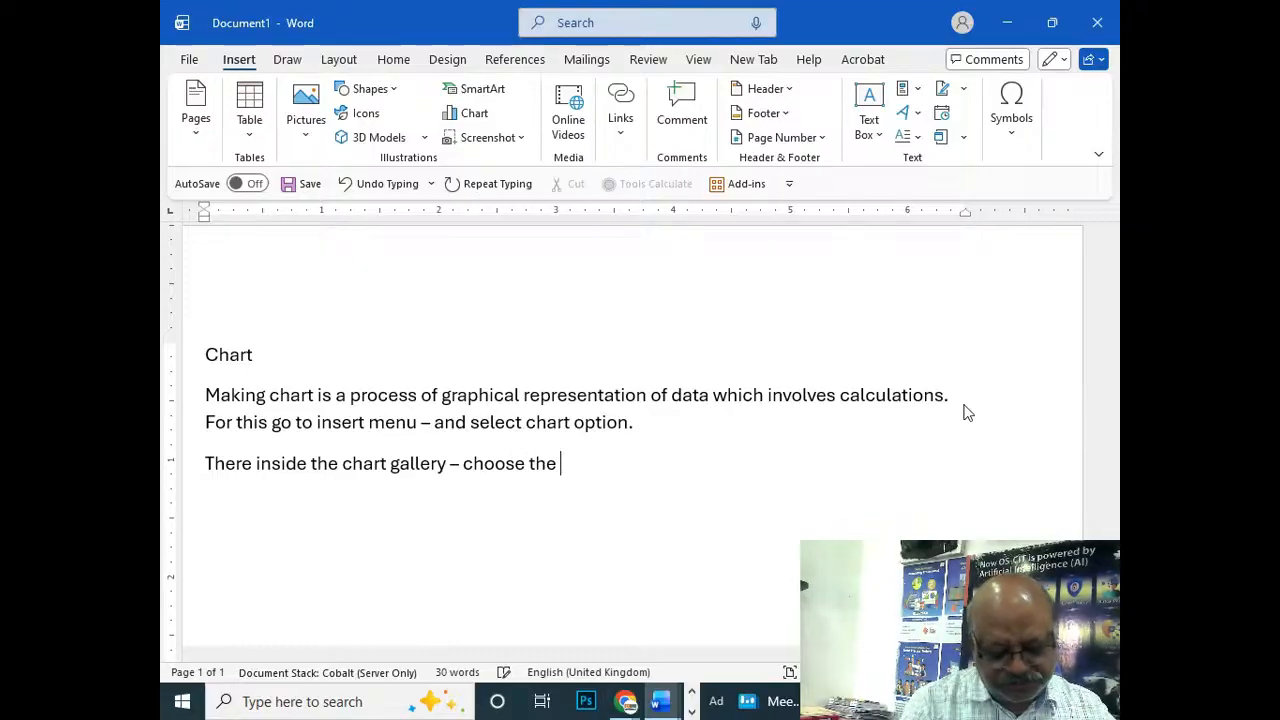
text(type of)
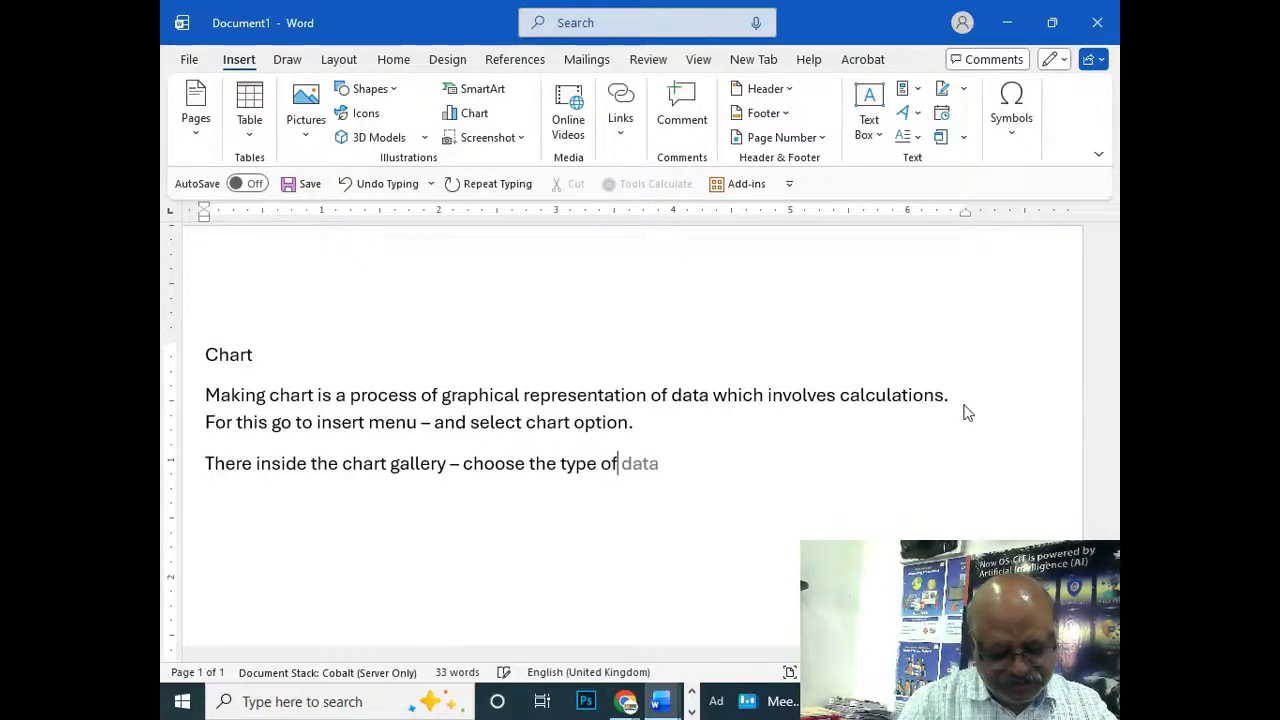
text( ch)
key(BackSpace)
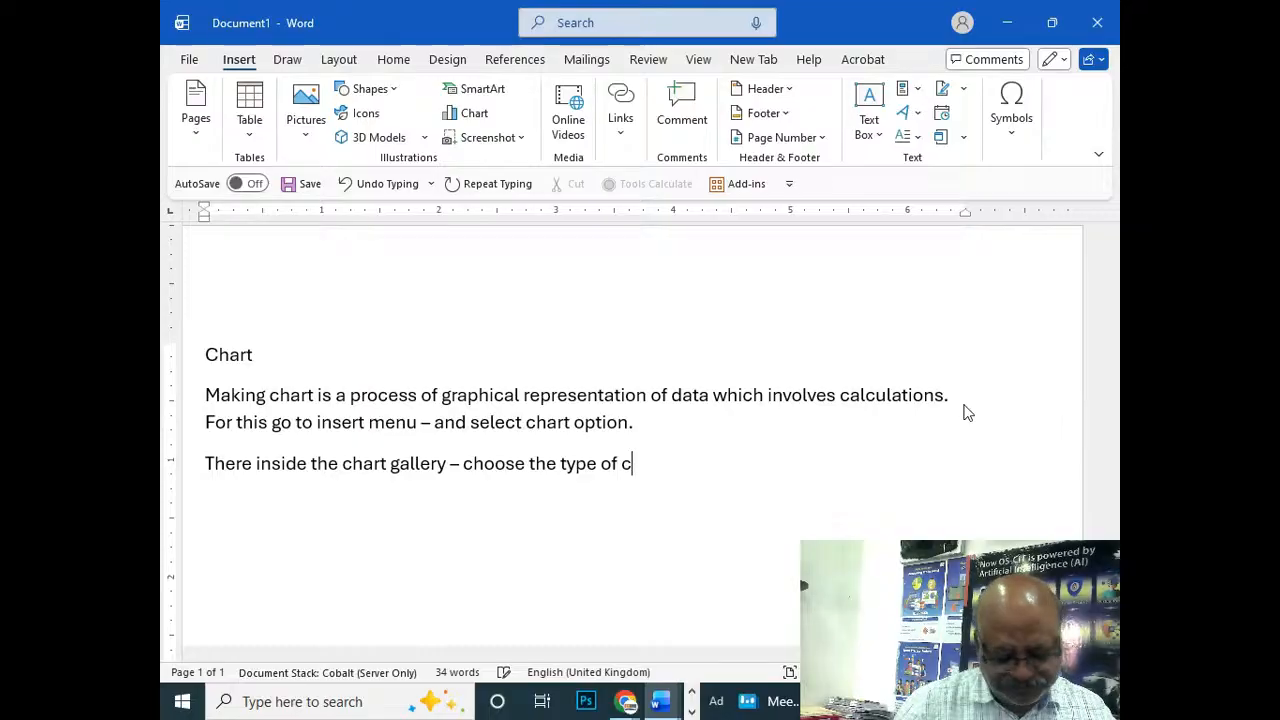
text(chart)
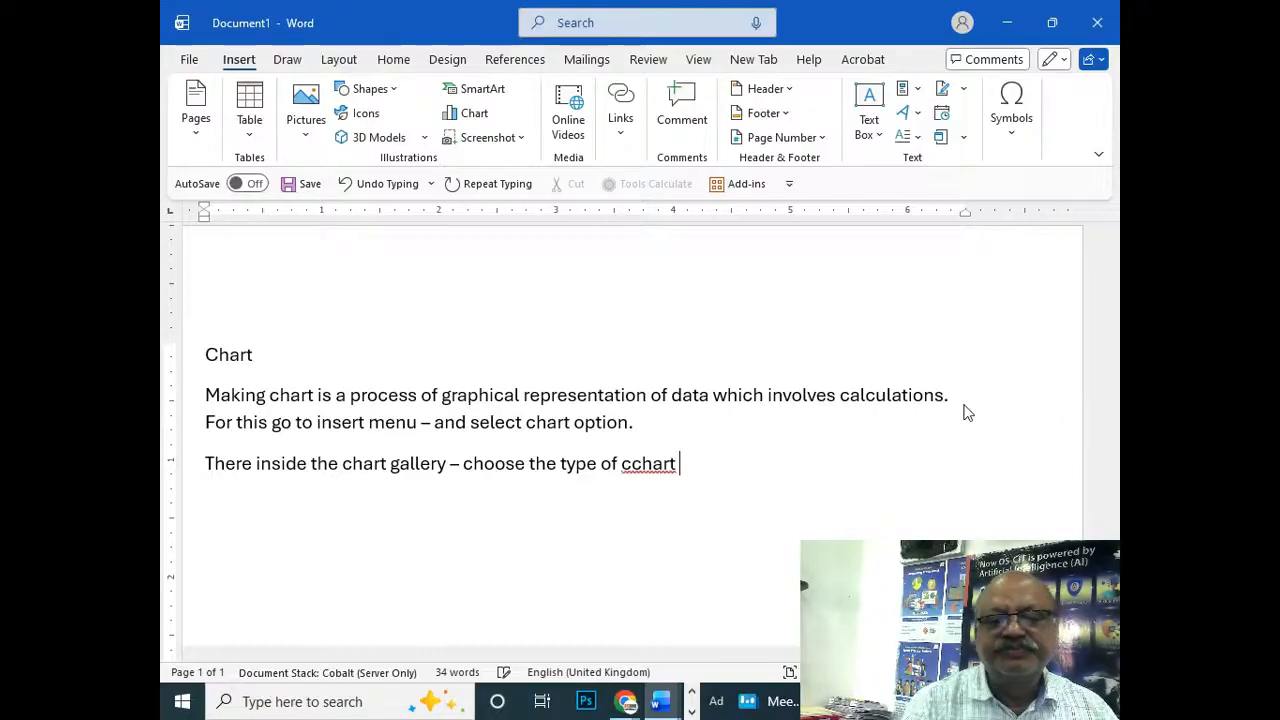
key(BackSpace)
key(BackSpace)
key(BackSpace)
key(BackSpace)
key(BackSpace)
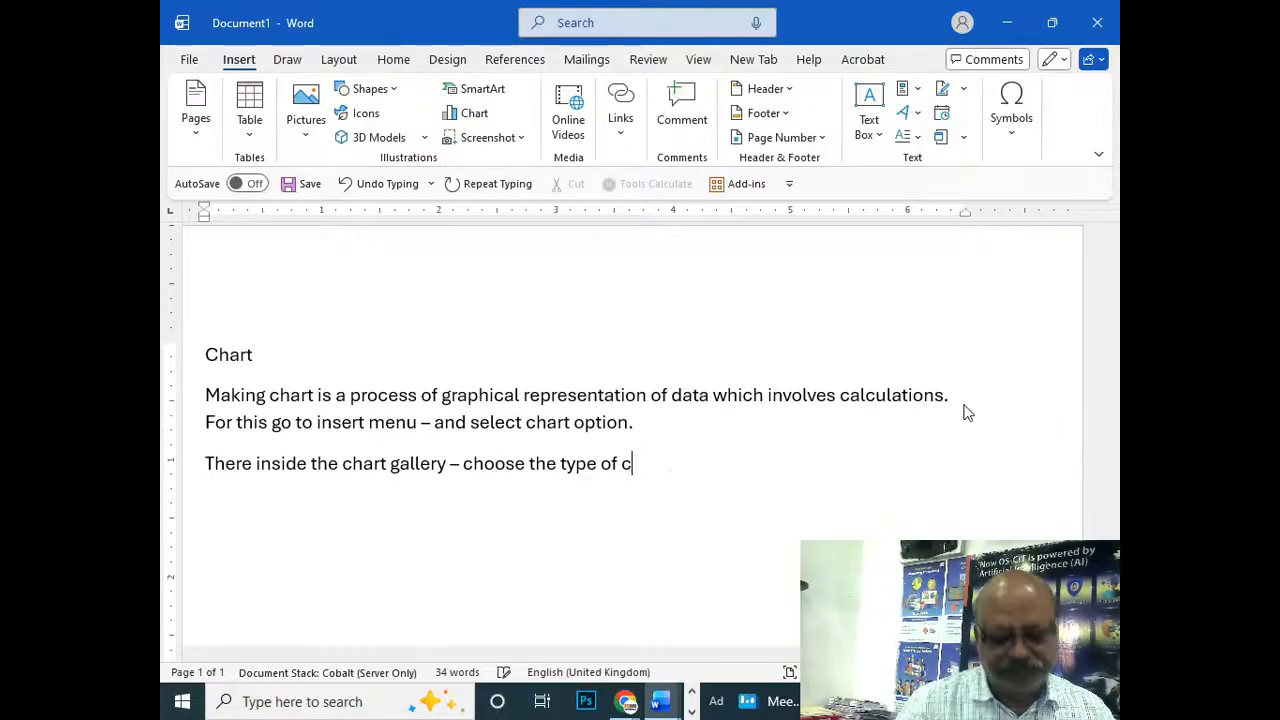
text(hart)
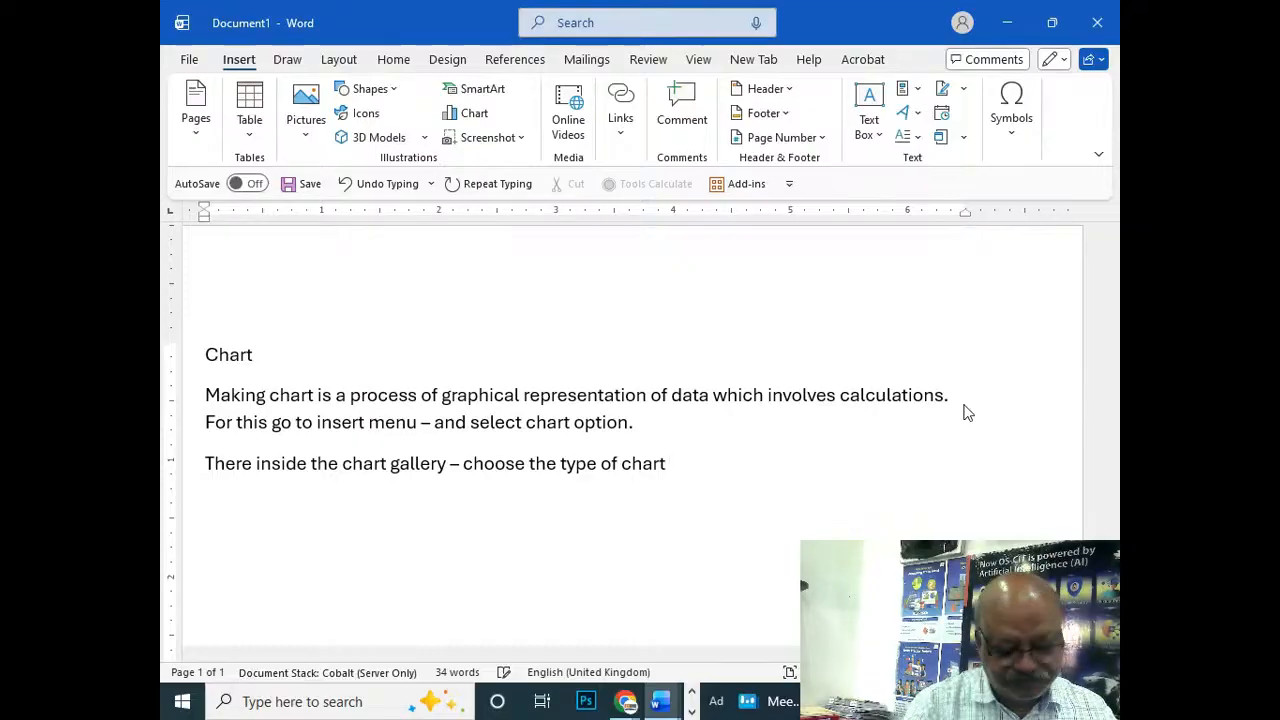
Step: Complete the chart gallery sentence with "that you want to create."
text( that)
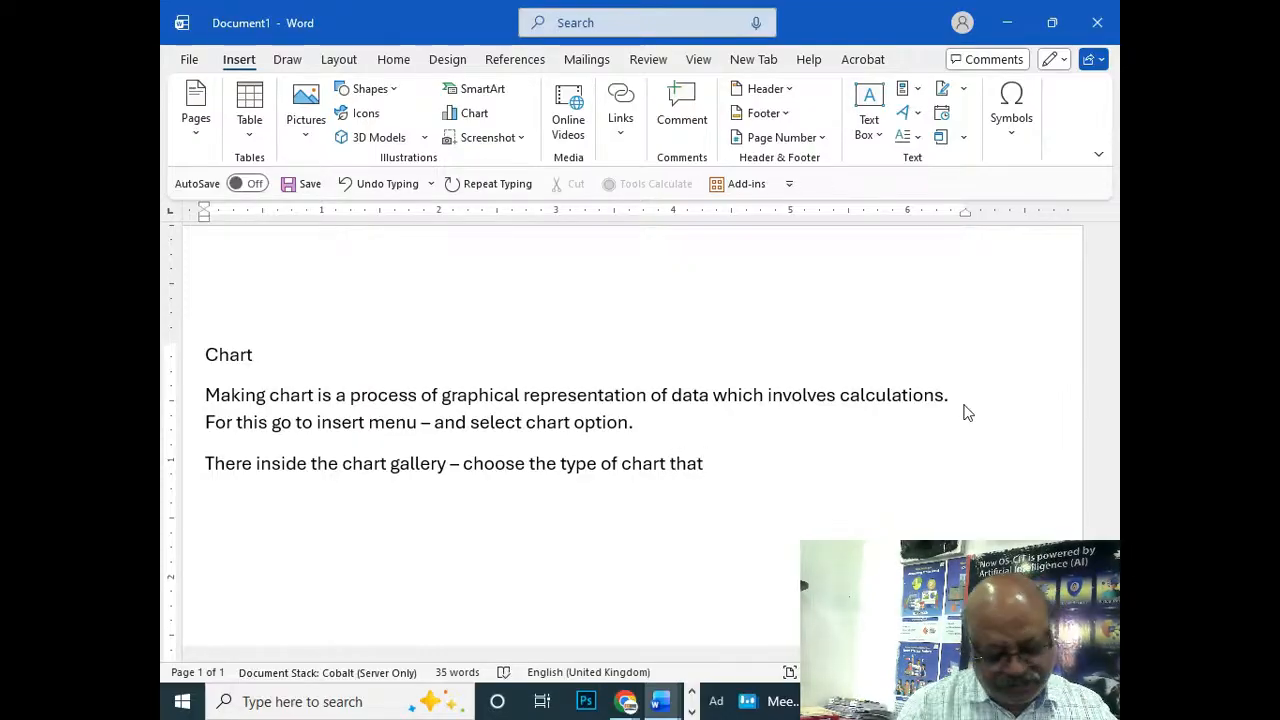
text( you want to)
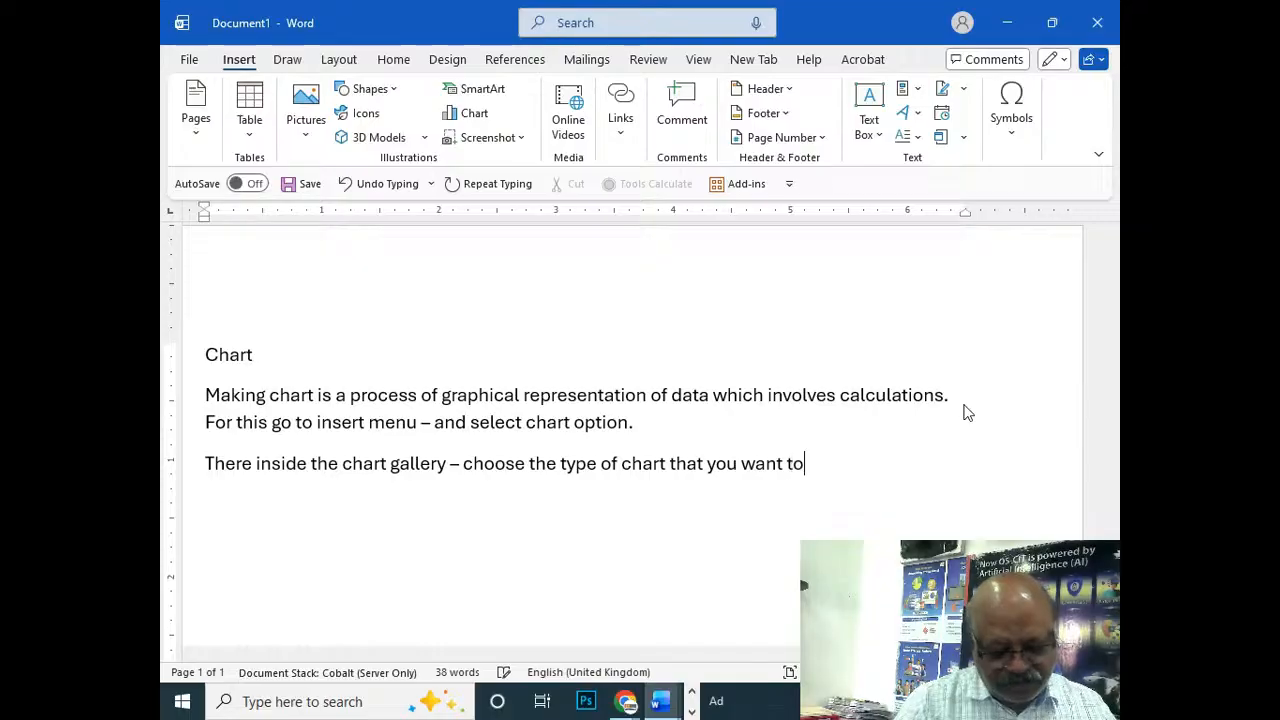
text( cretae)
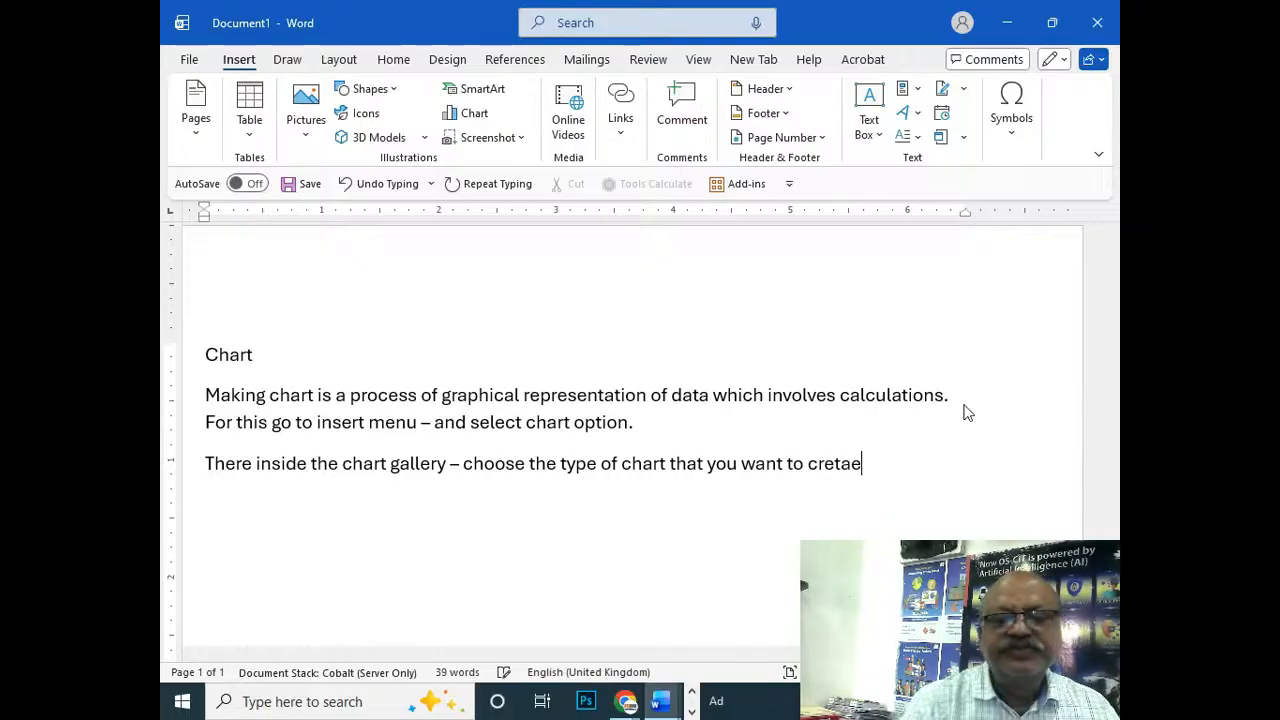
key(BackSpace)
key(BackSpace)
key(BackSpace)
key(BackSpace)
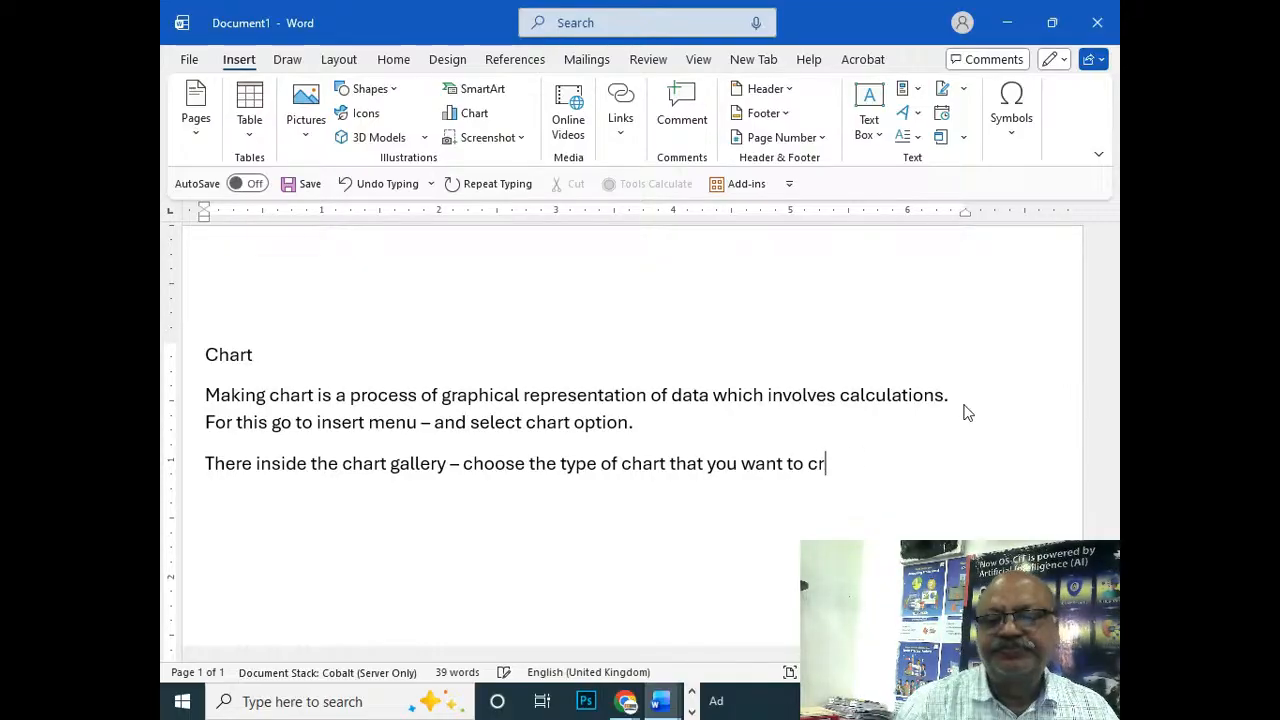
text(eat)
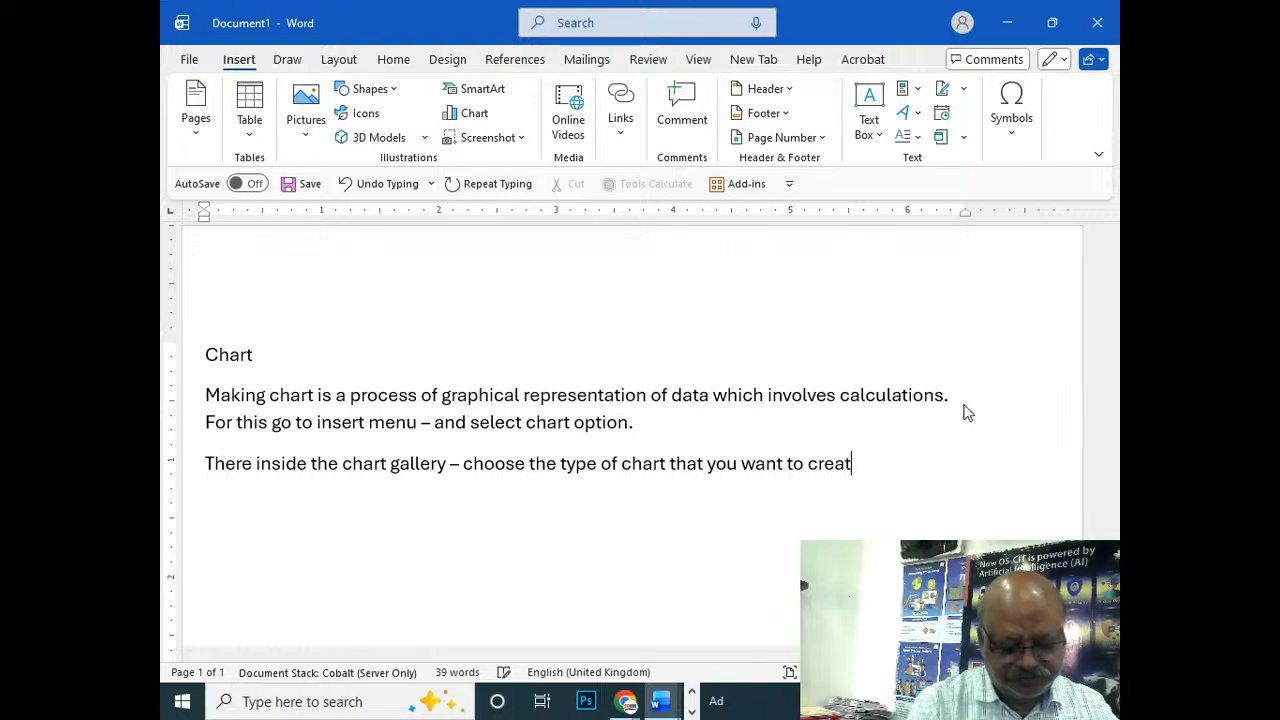
text(e.)
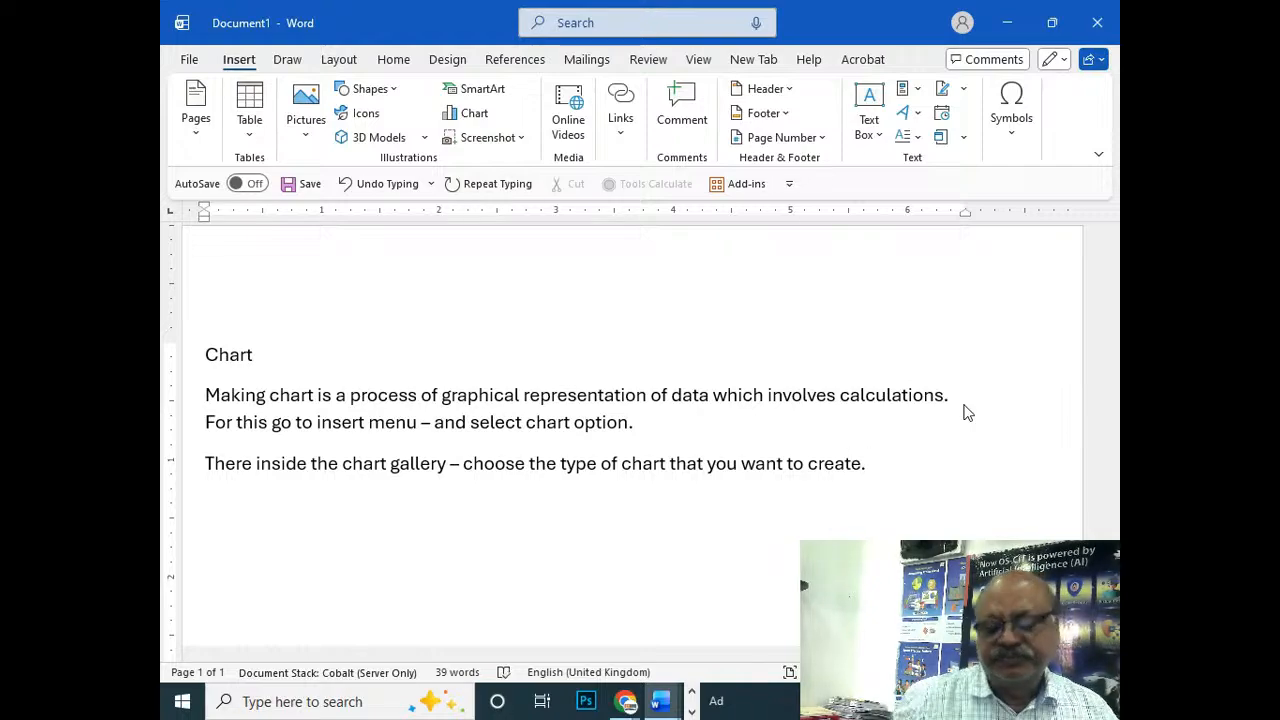
Step: Add the chart type examples "Like coloumn chart, pie chart, bar chart , line chart etc." to the end of the same paragraph
text( Like)
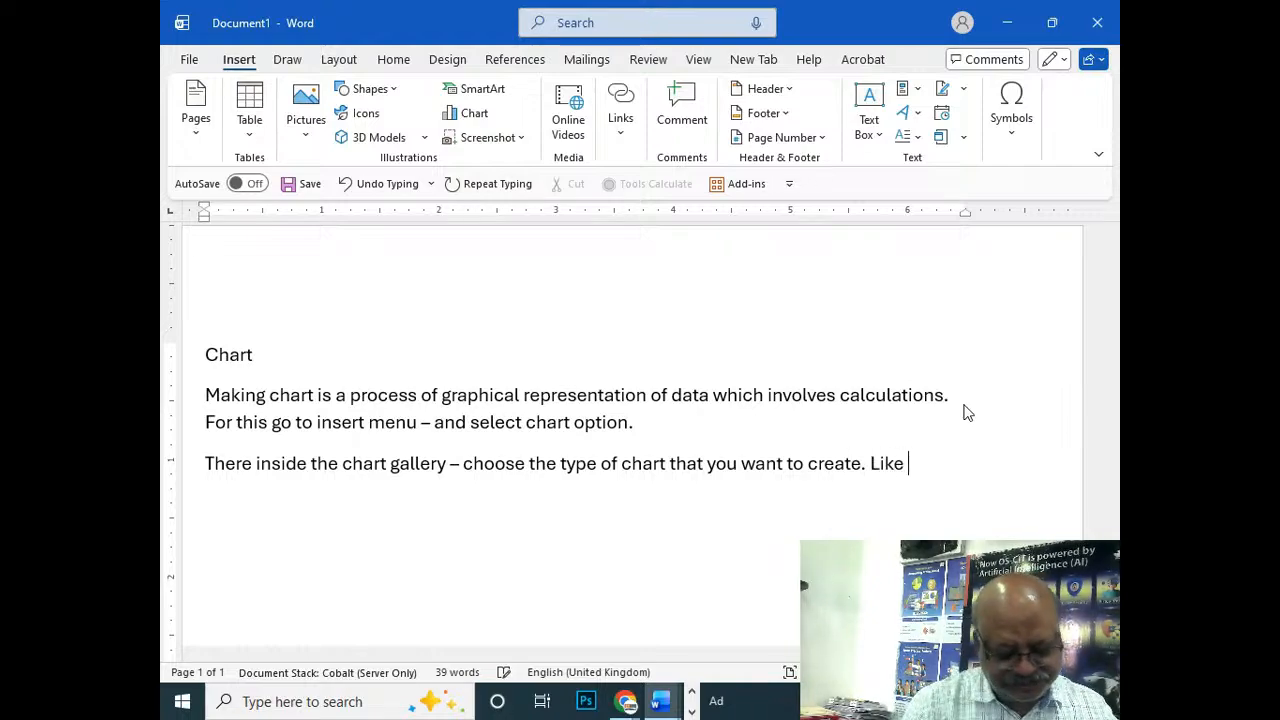
text( colo)
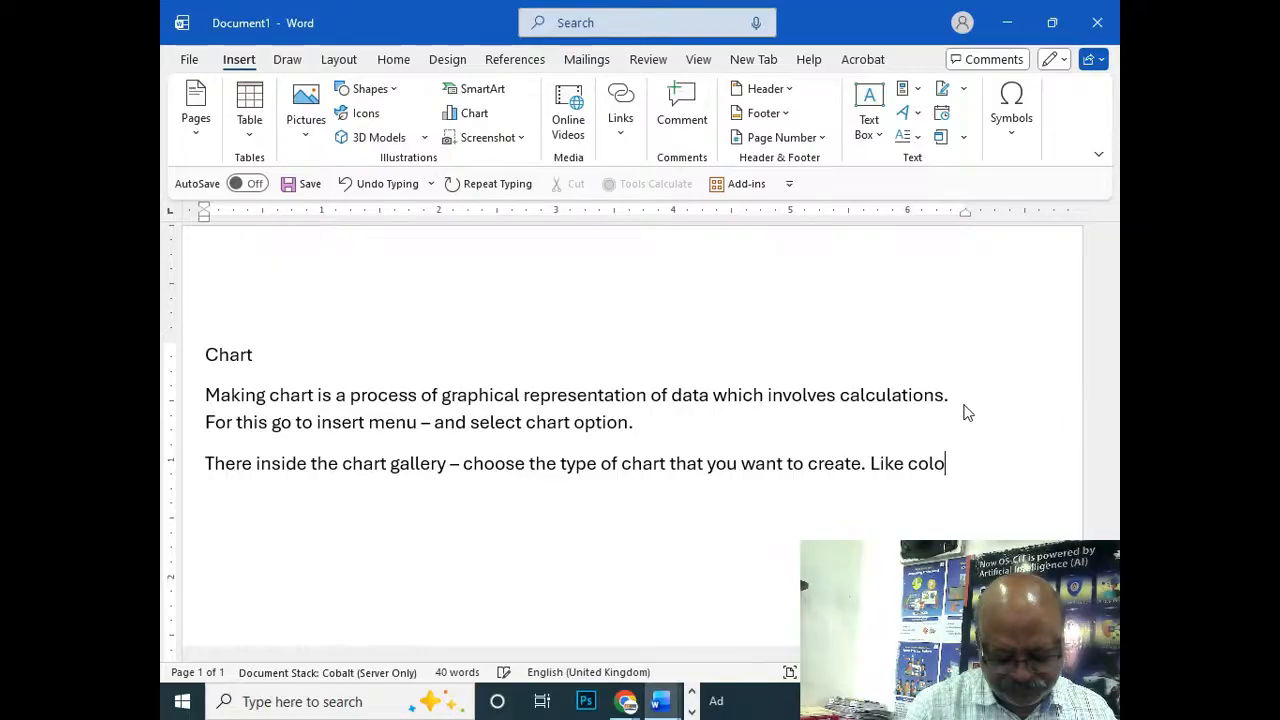
text(umn char)
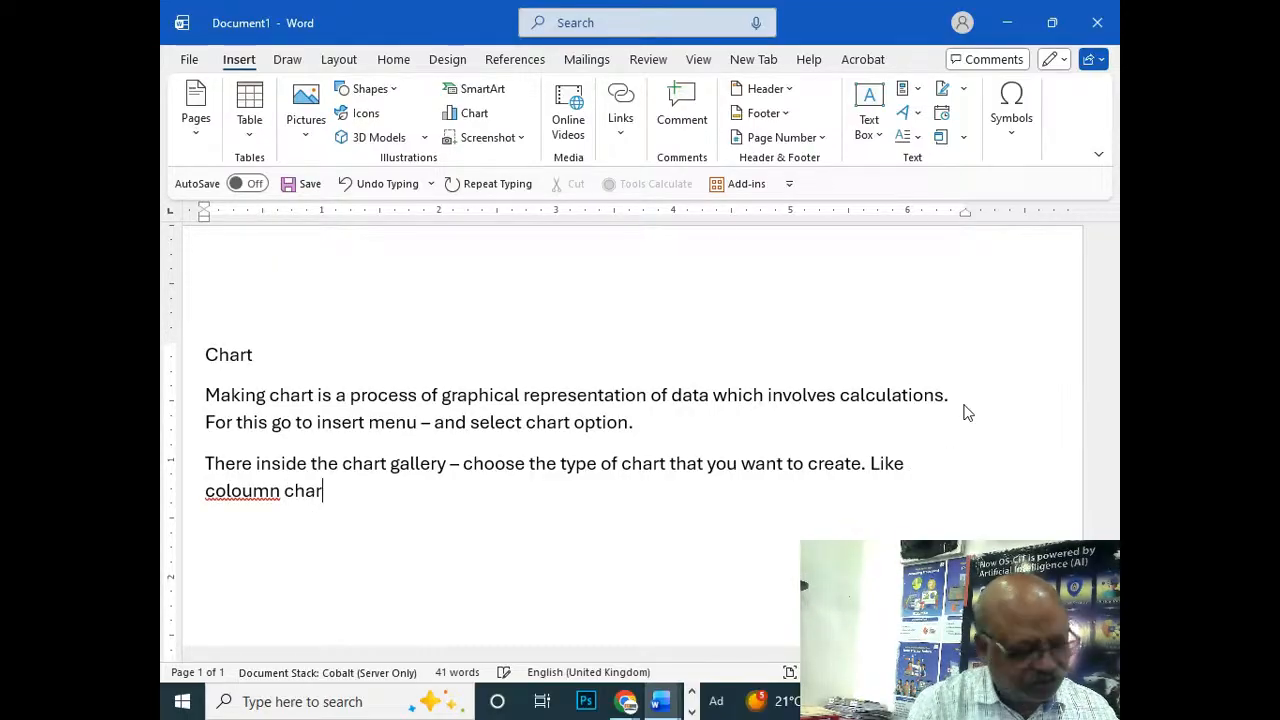
text(t, p)
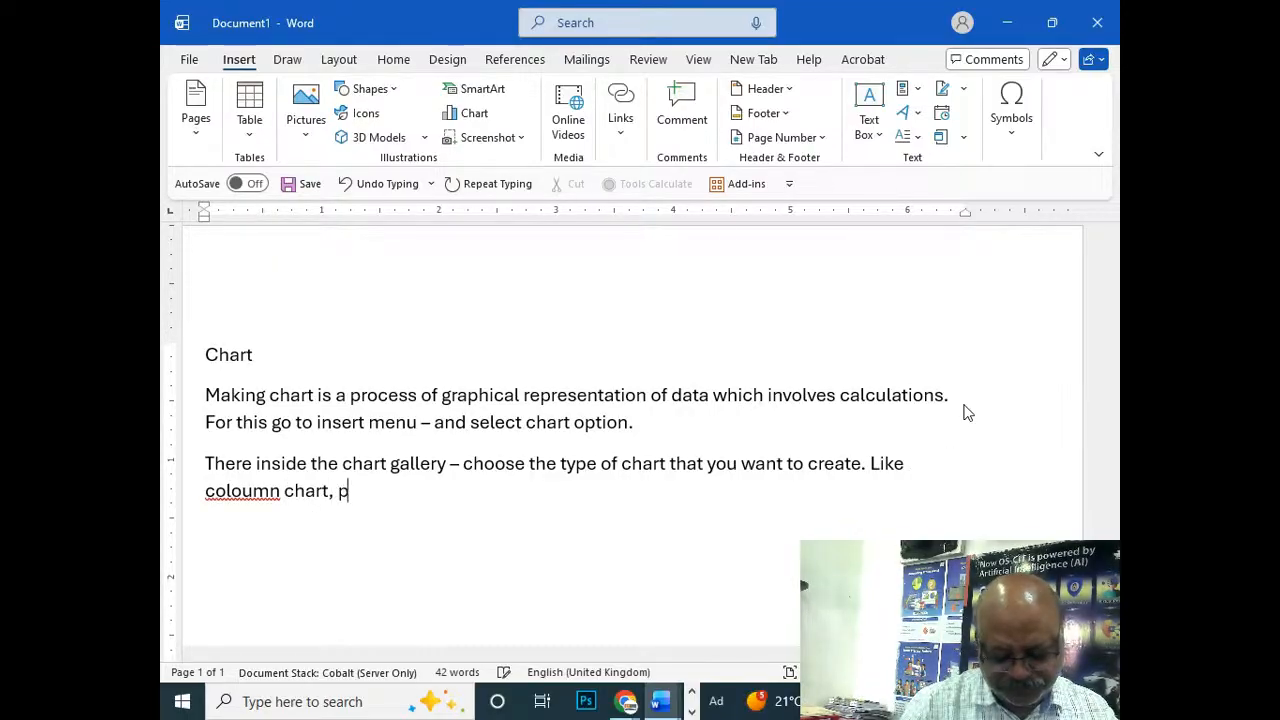
text(ie cha)
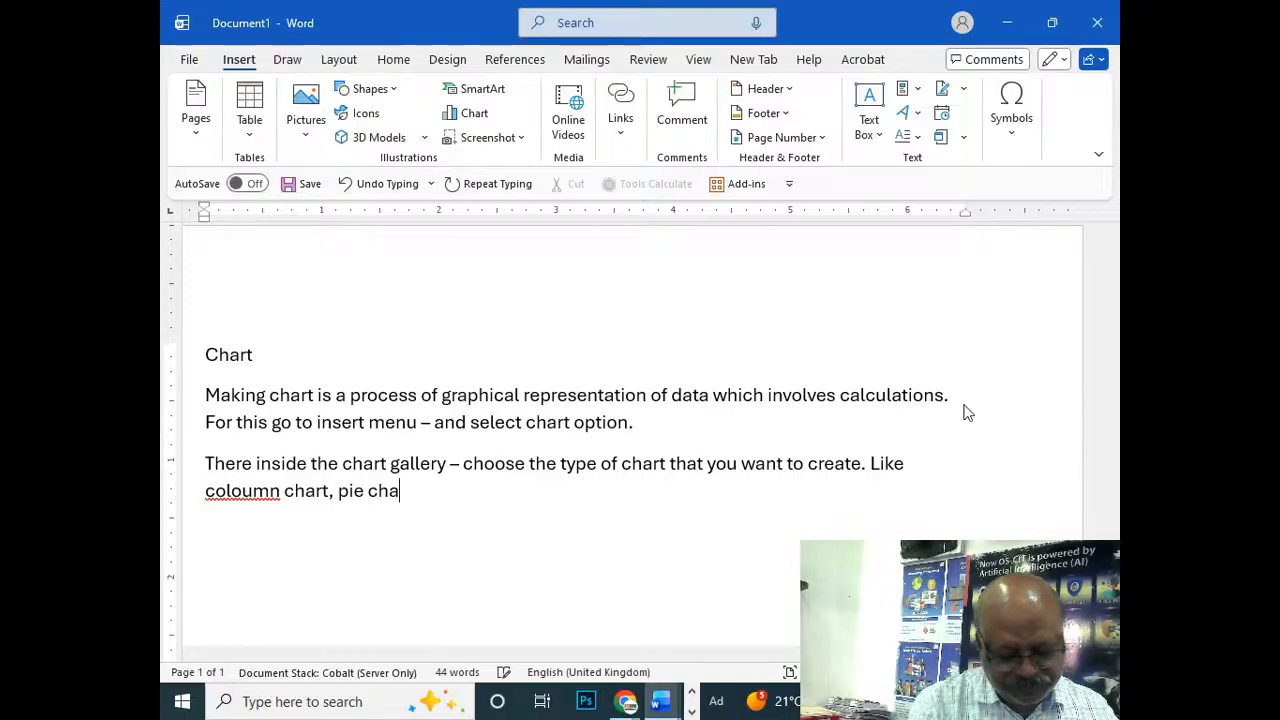
text(rt, bar c)
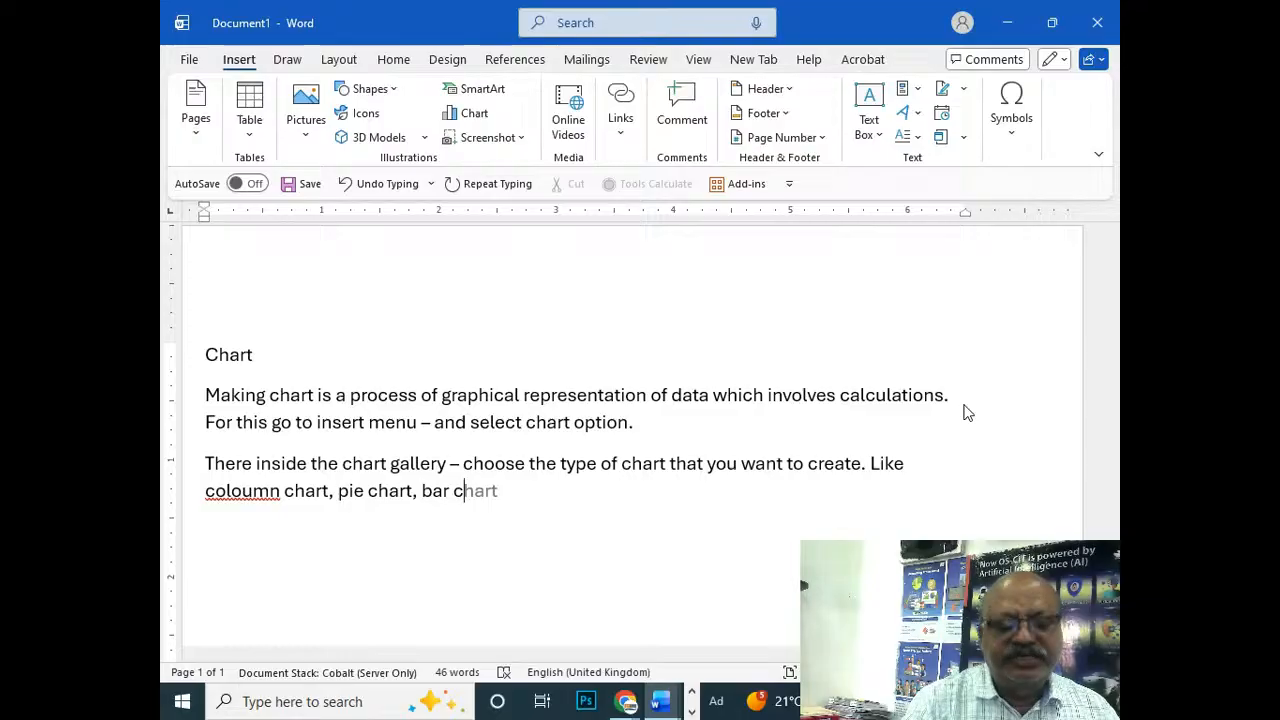
key(Tab)
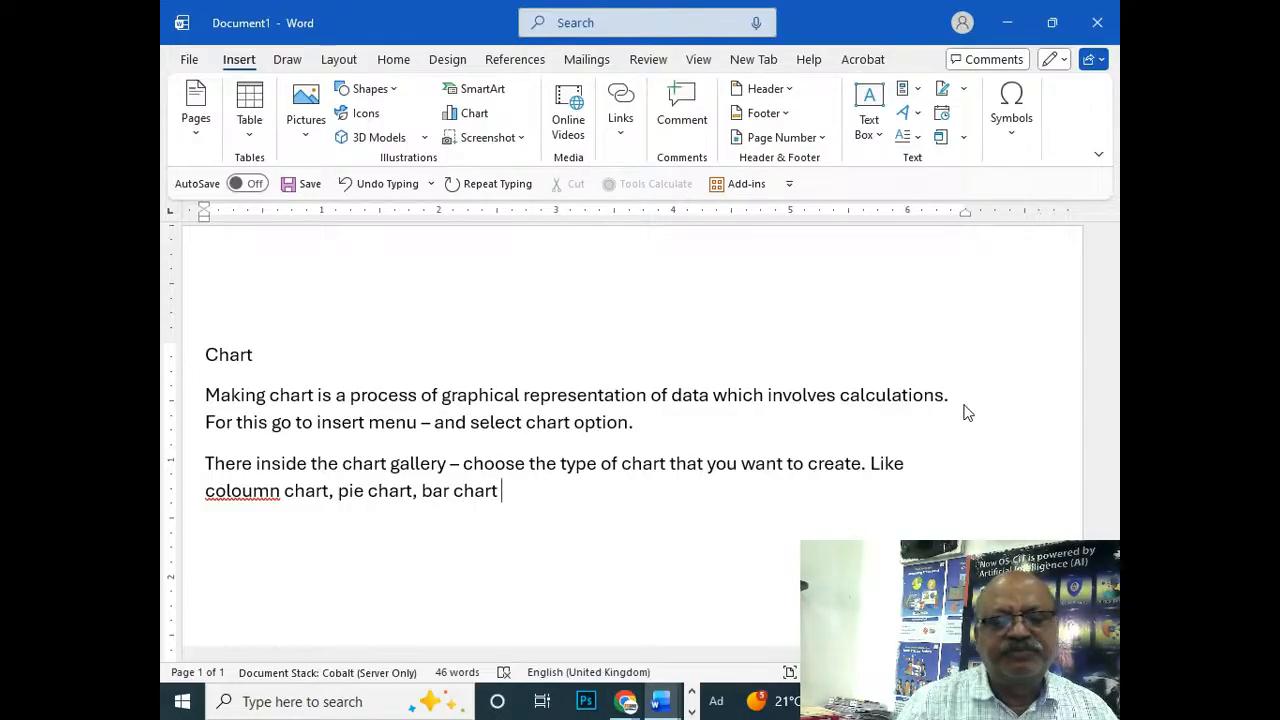
text(, line)
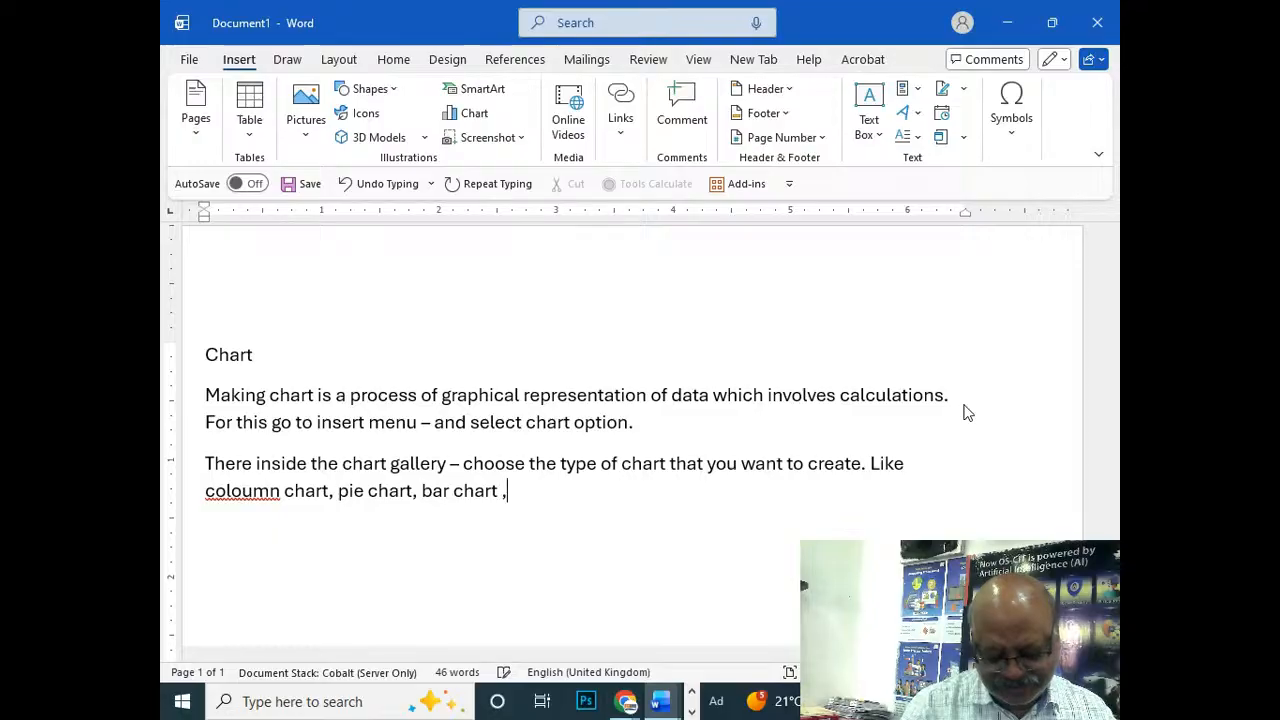
text(h)
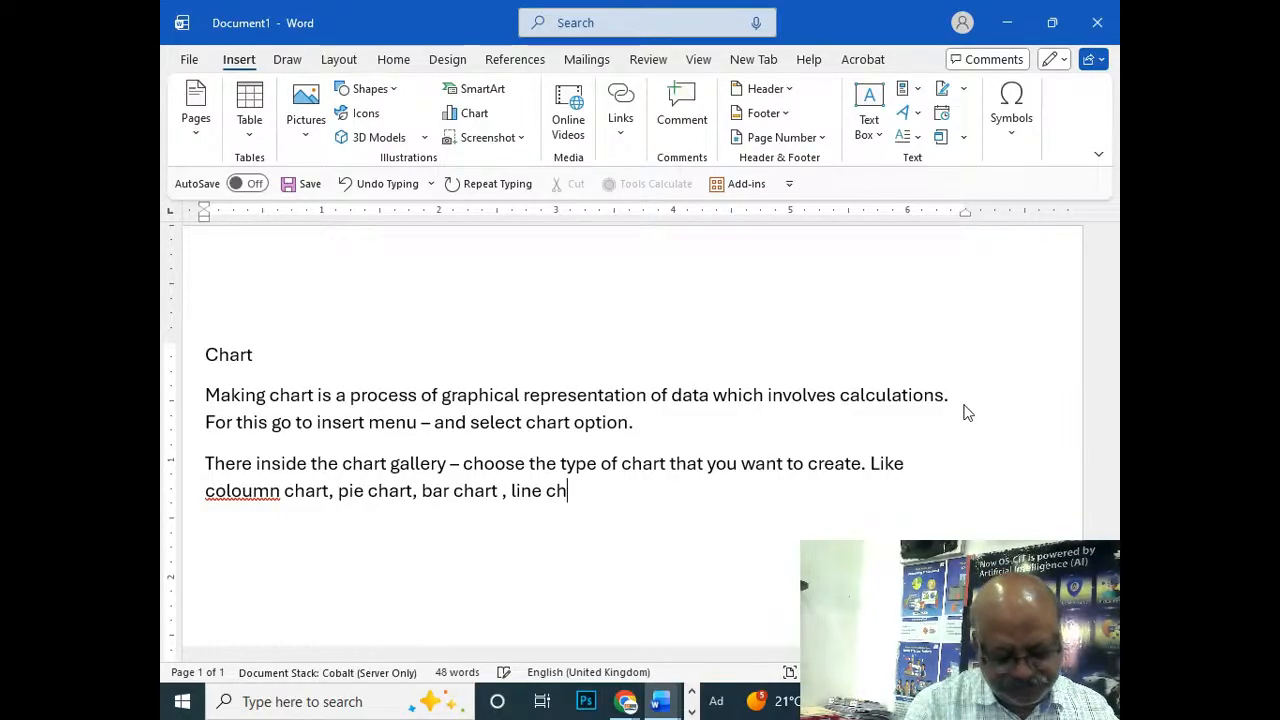
text(art etc)
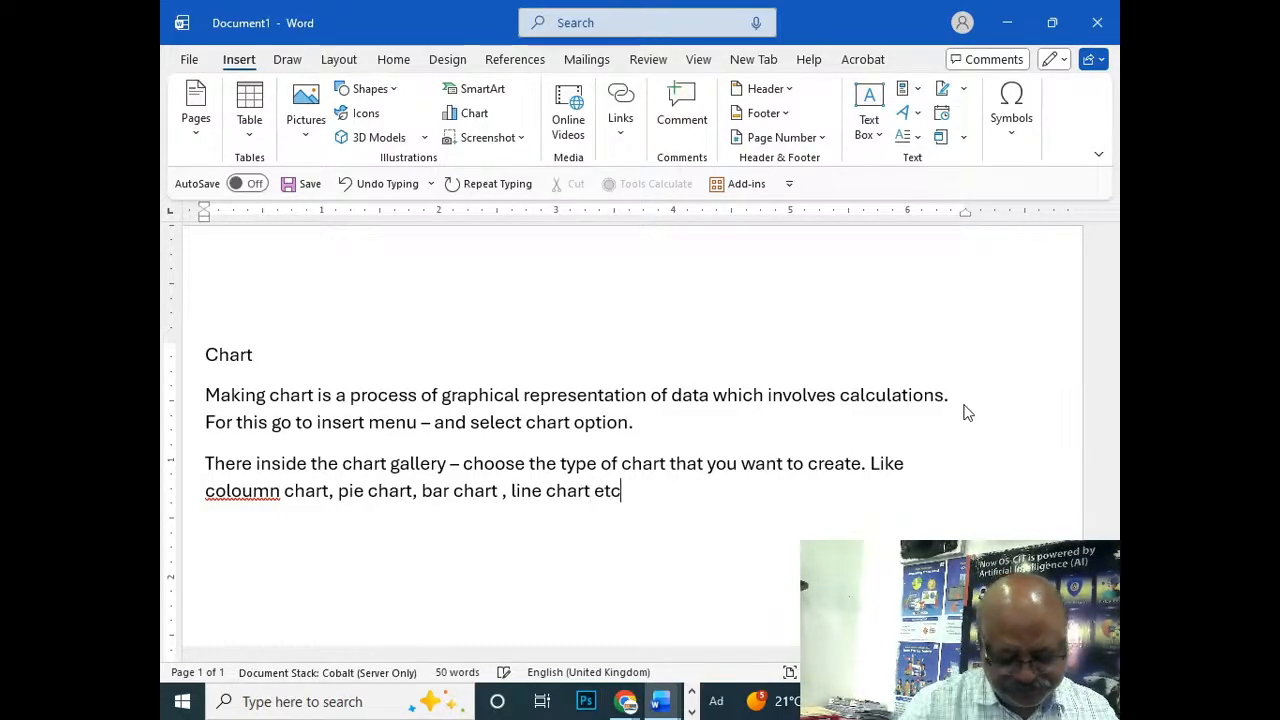
text(.)
Step: Start a new paragraph with the text "So after selecting the type of chart that you want to create"
key(Return)
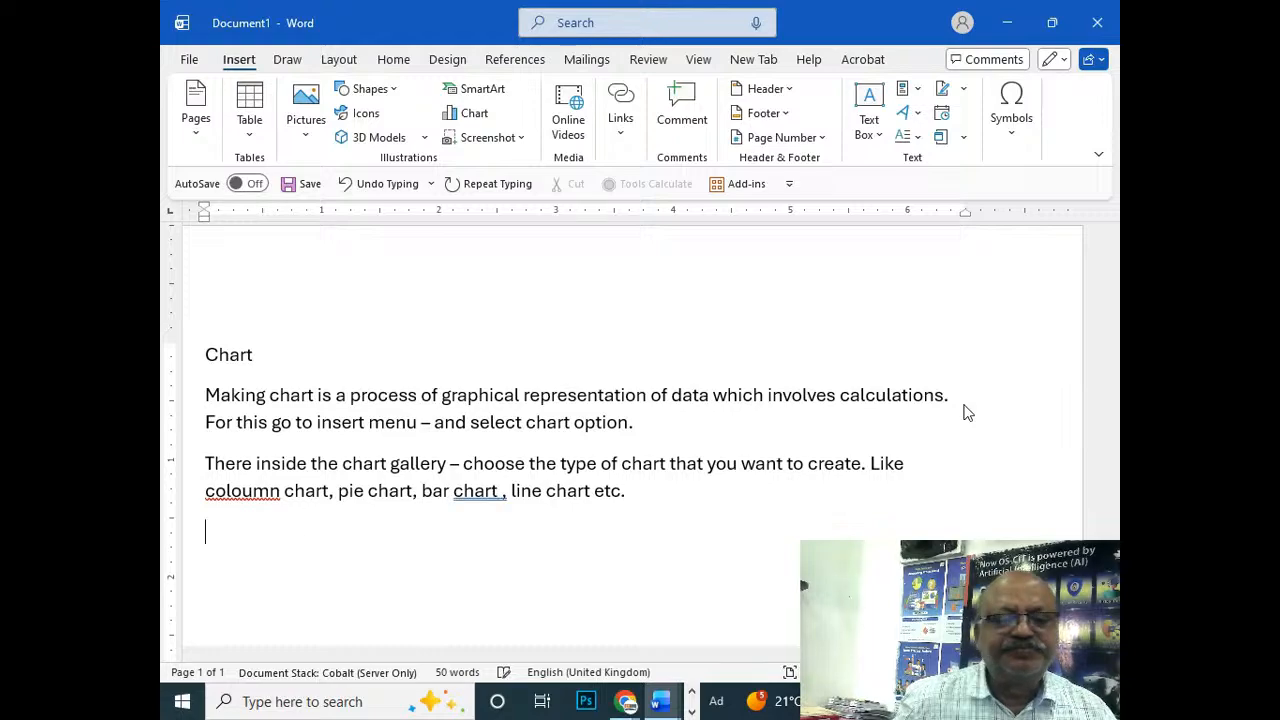
text(So )
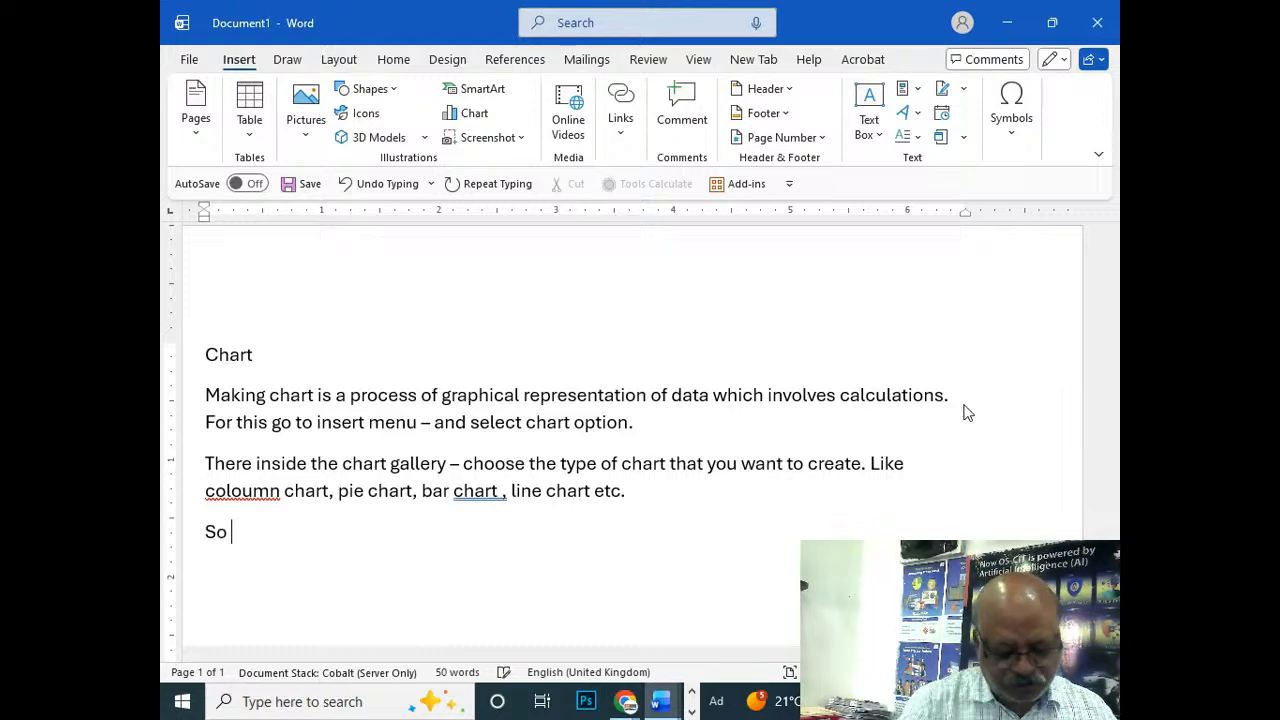
text(after selec)
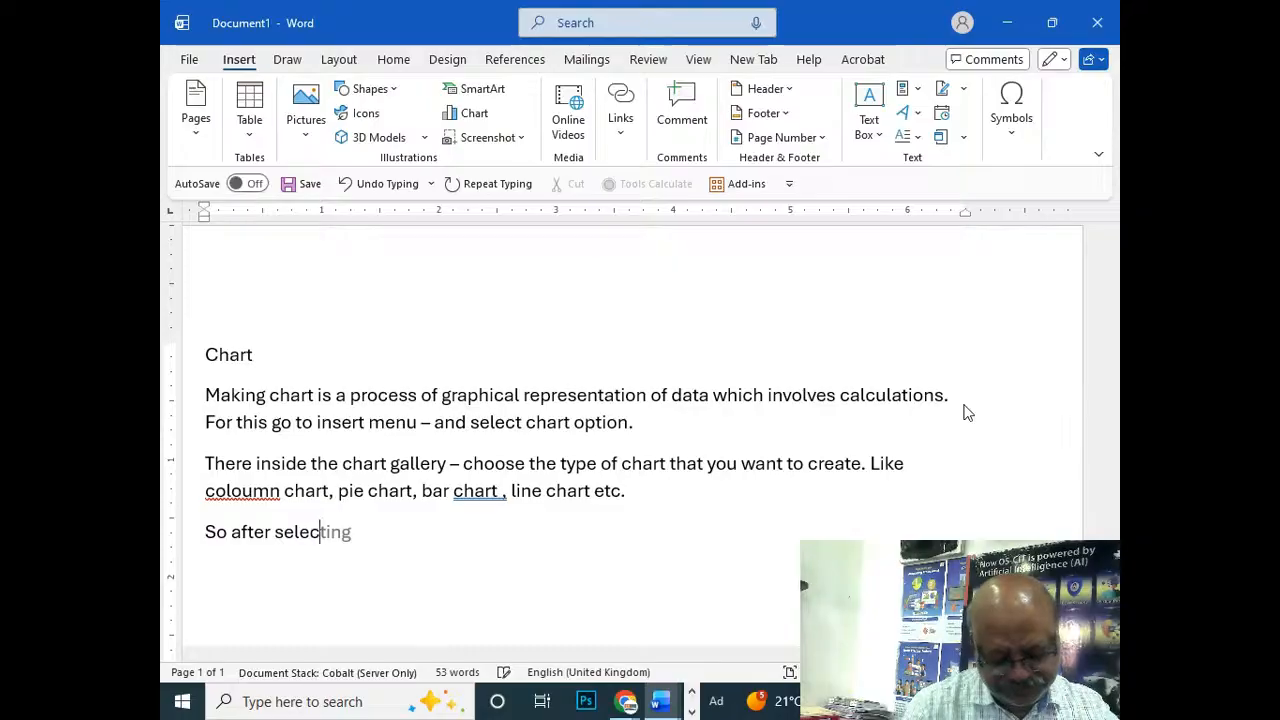
text(ting the )
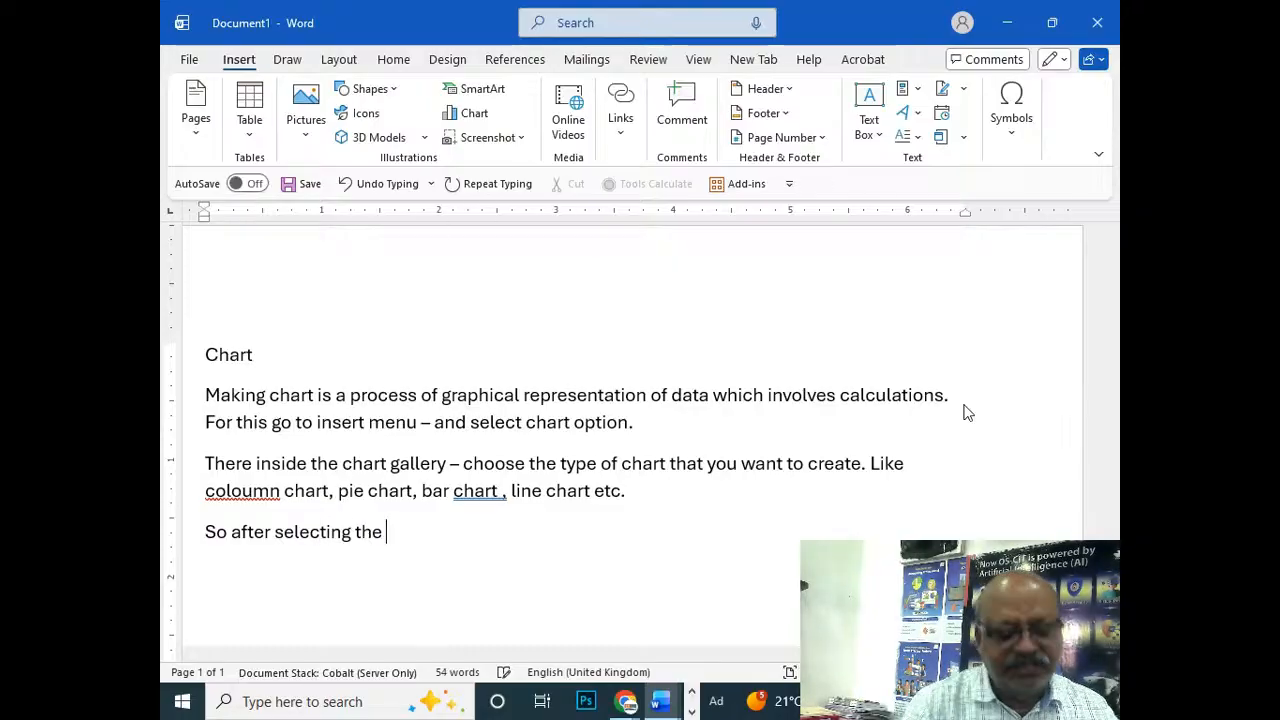
text(typ)
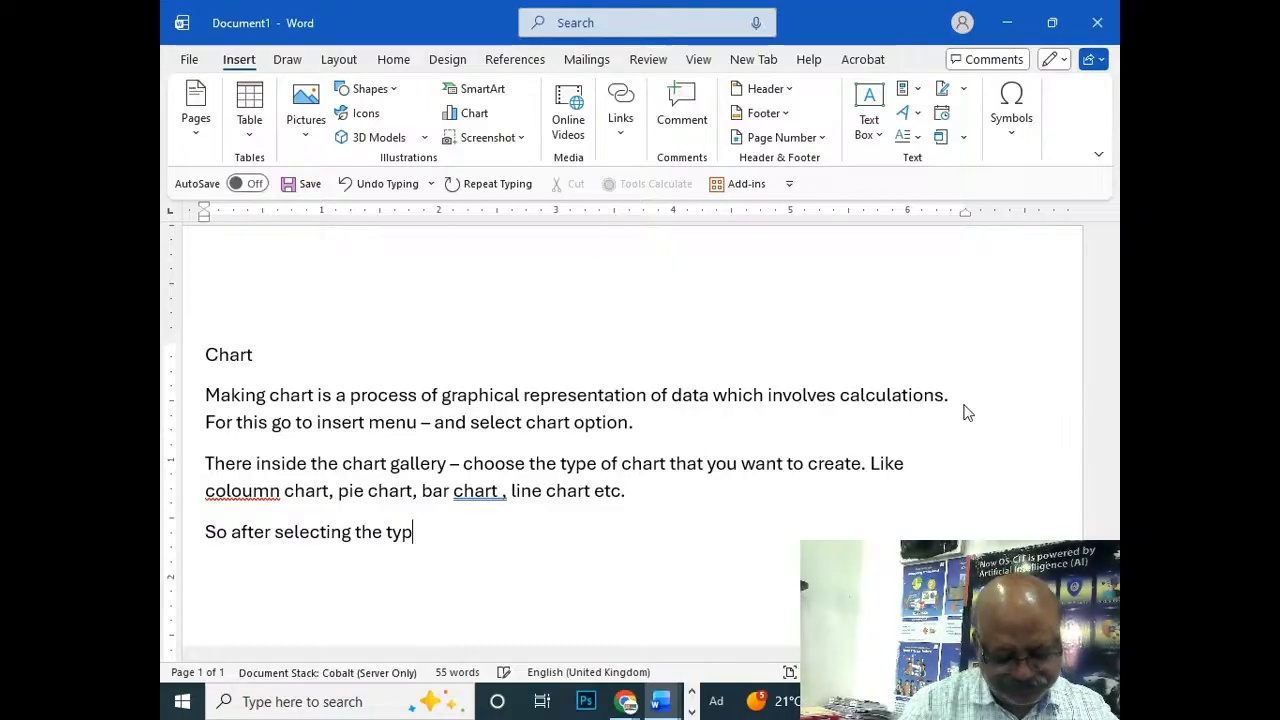
text(e of c)
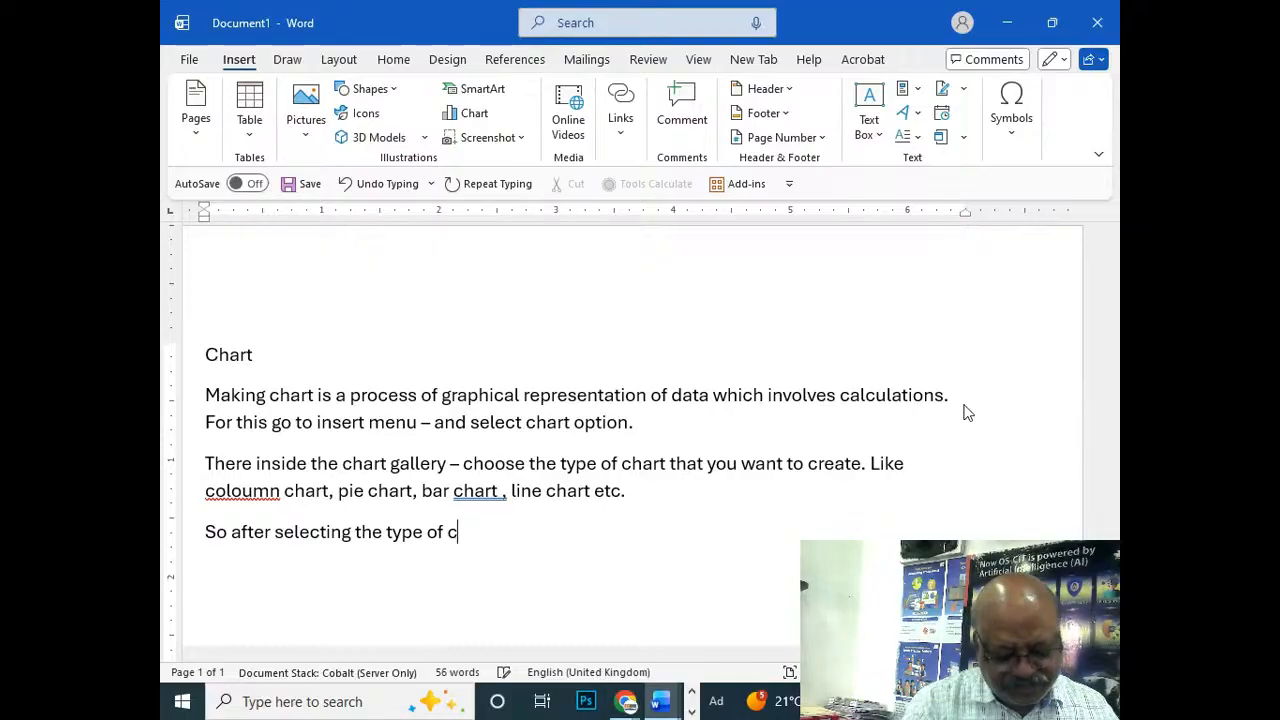
text(hart that )
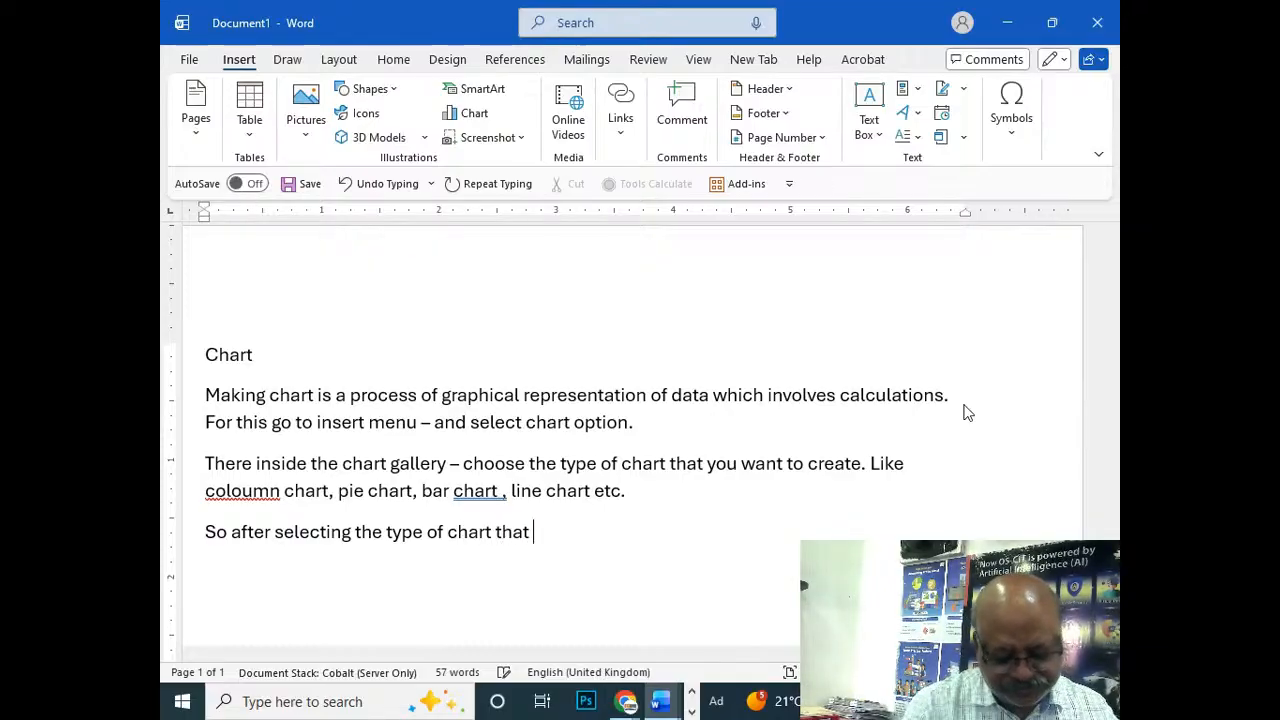
text(you wa)
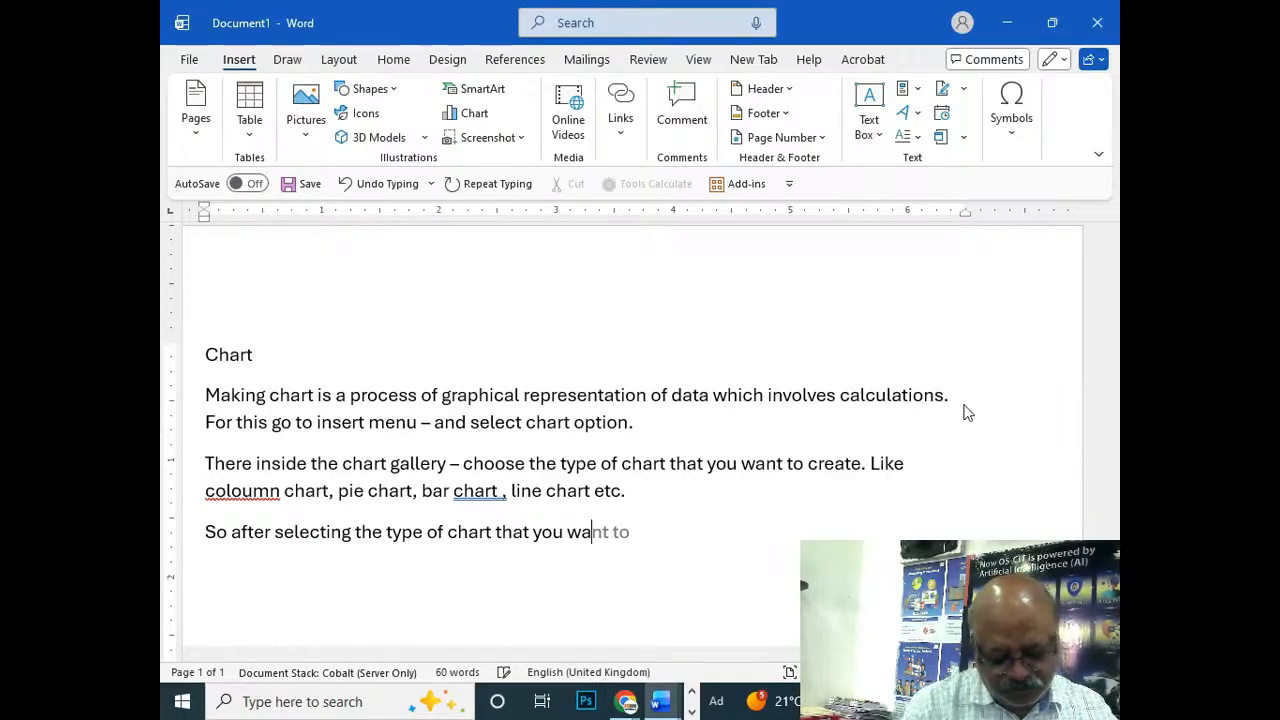
text(nt to create)
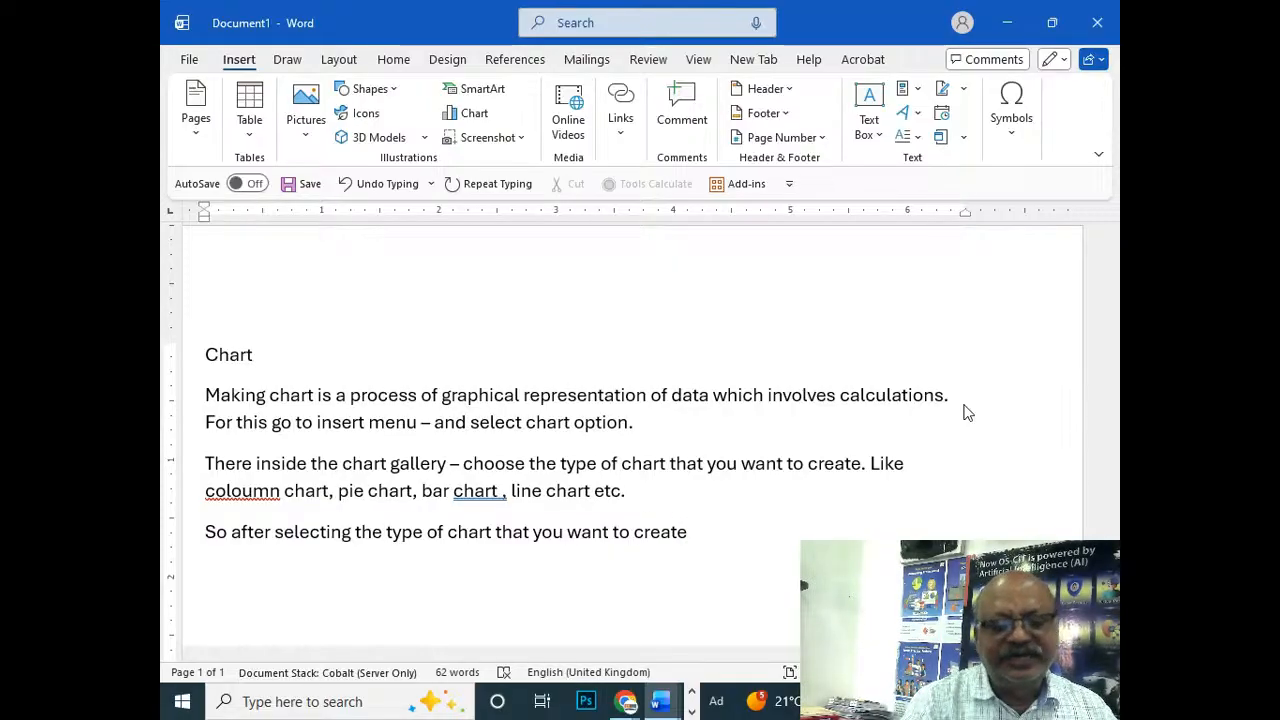
Step: Continue the third paragraph after "create" with the text "– you will see your entire window"
text( - )
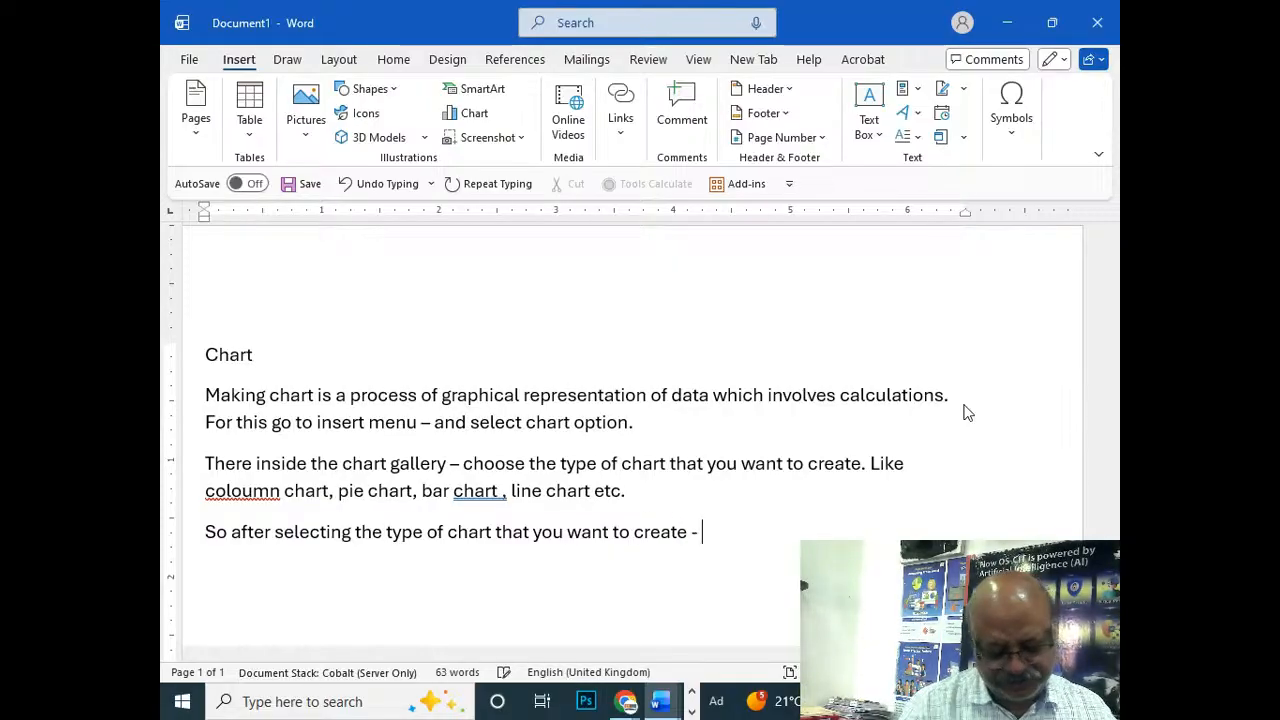
text(you )
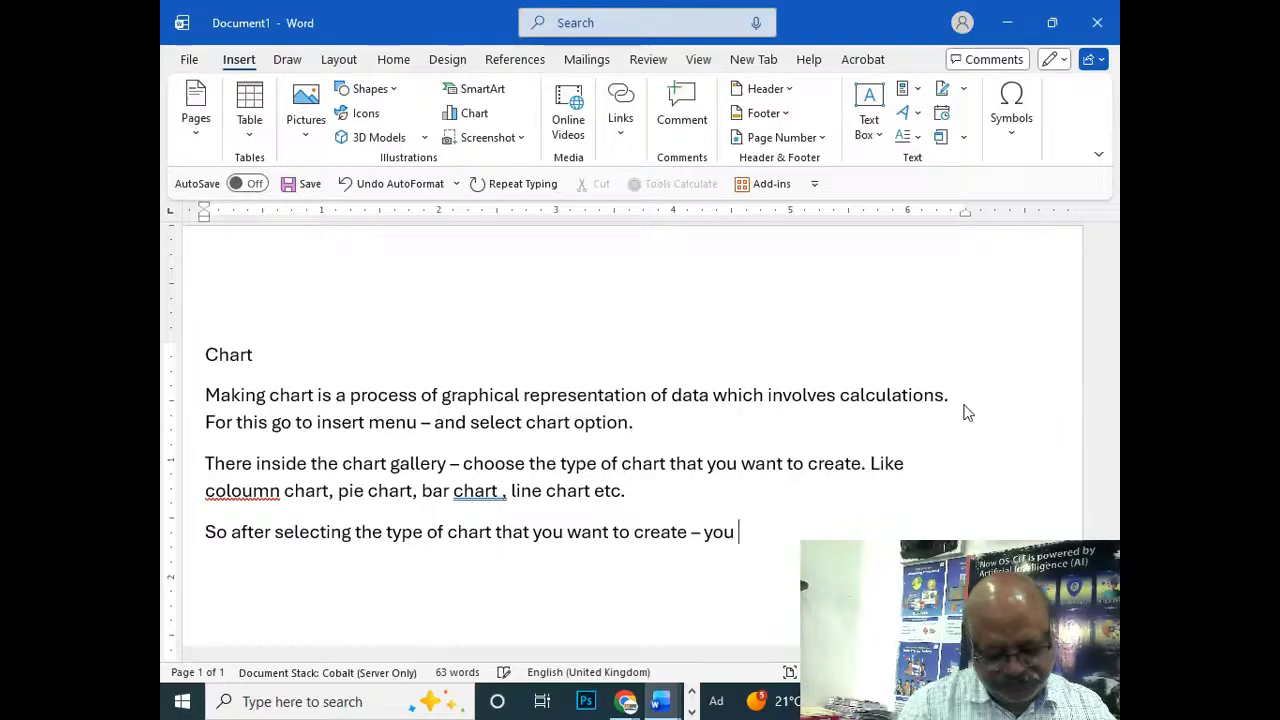
text(will see)
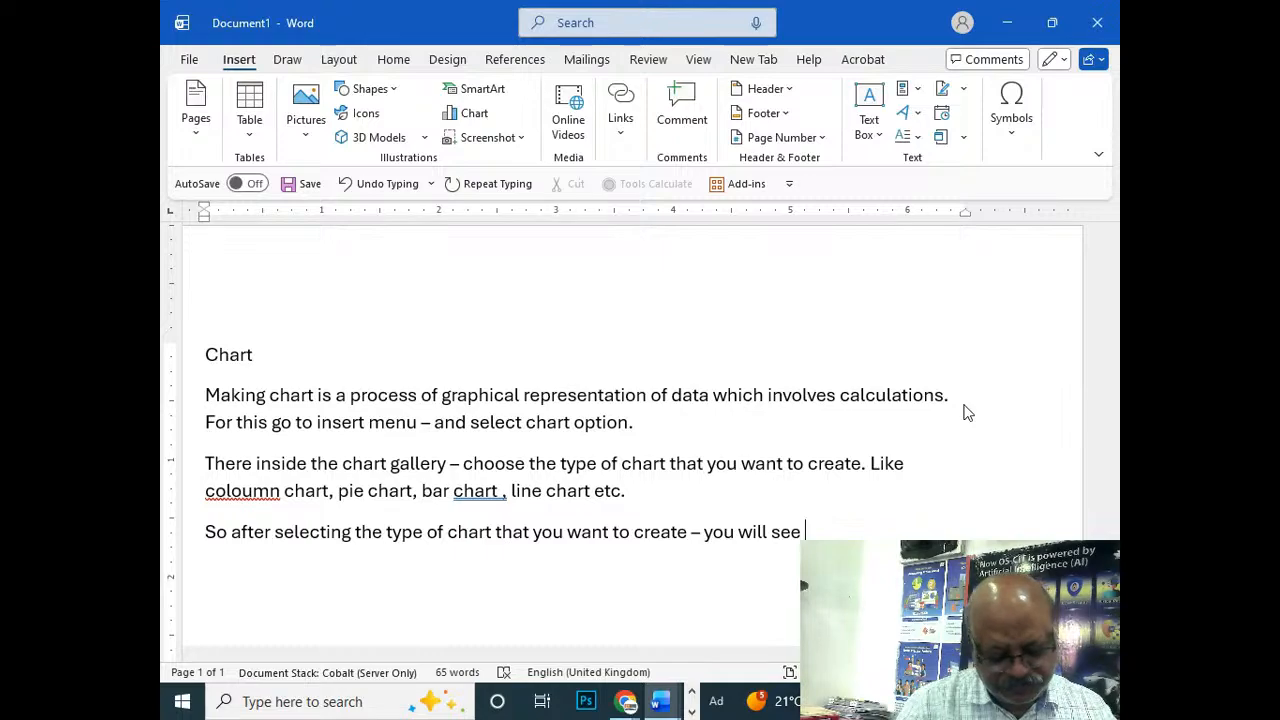
text( your)
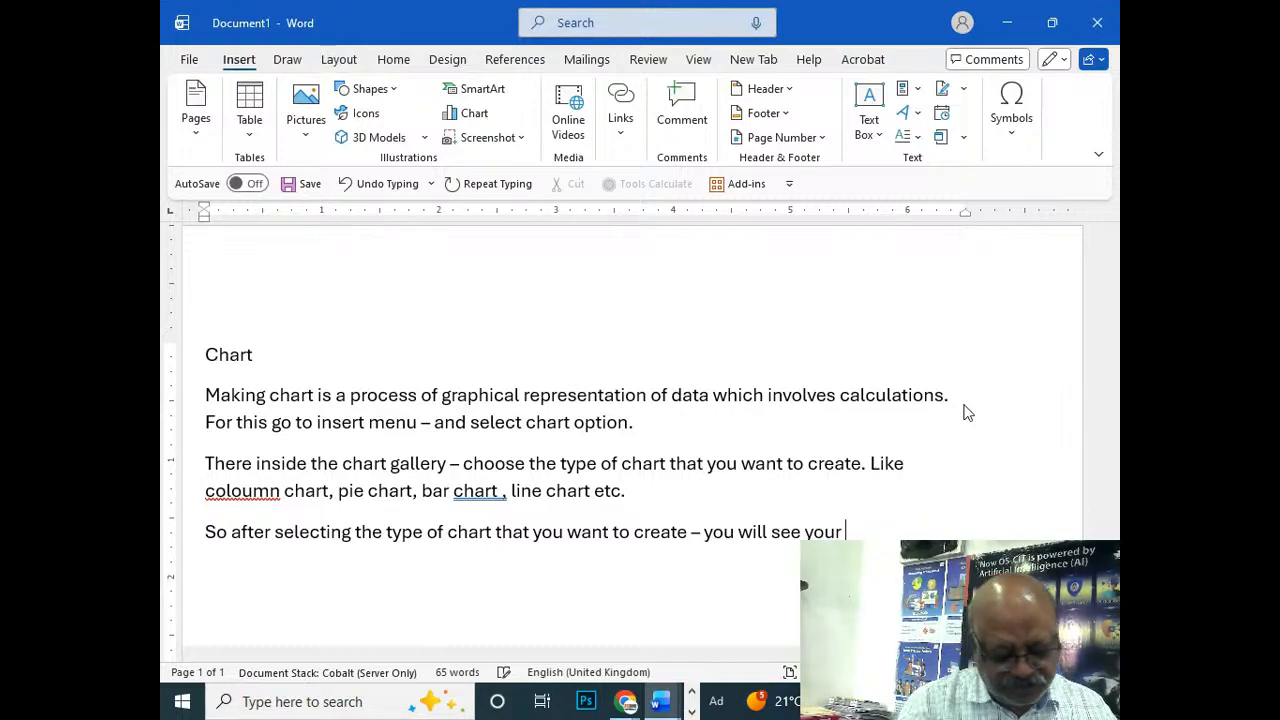
text( en)
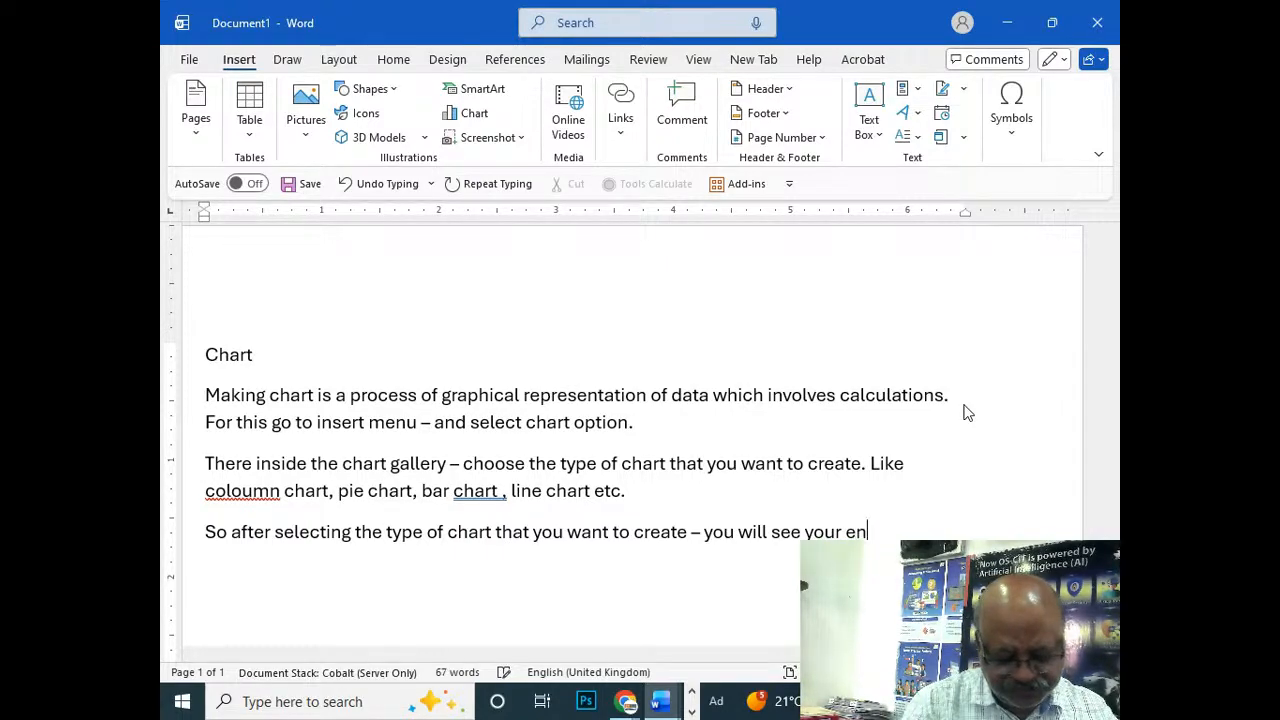
text(tire window)
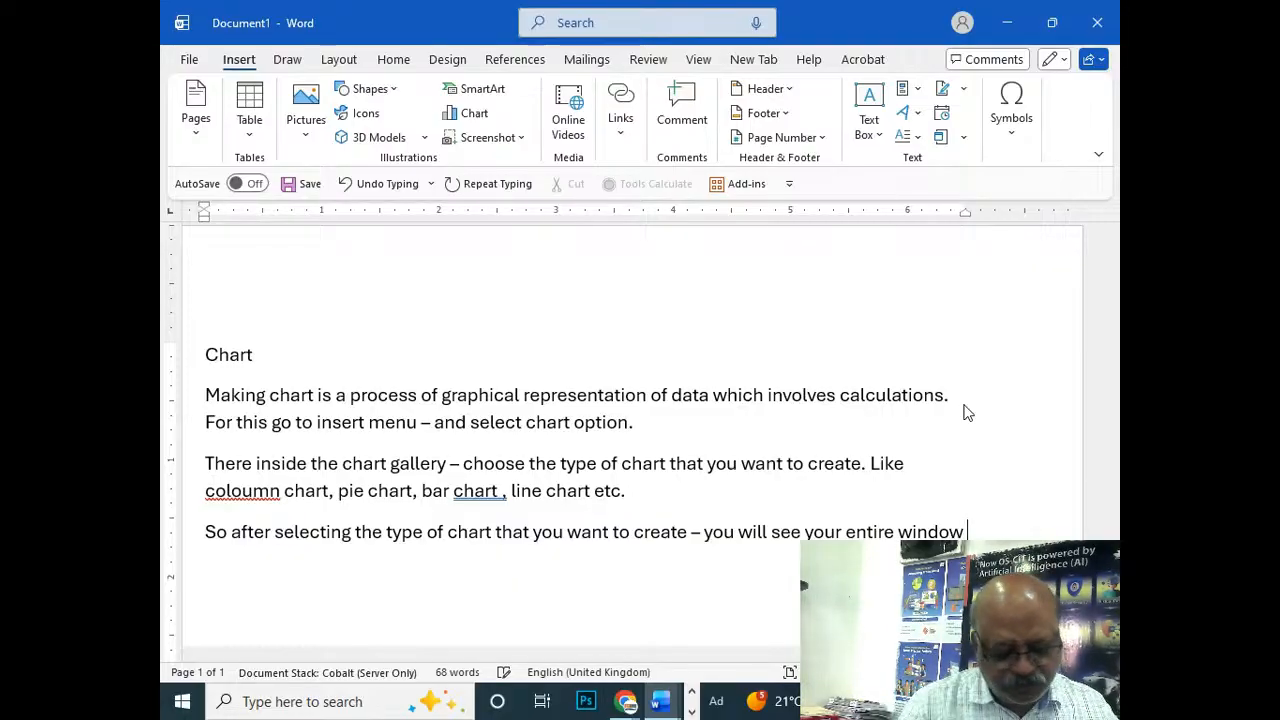
Step: Complete the sentence with "will be divided into two segments." and correct the misspelled word "devided" using the spelling suggestion
text( will be )
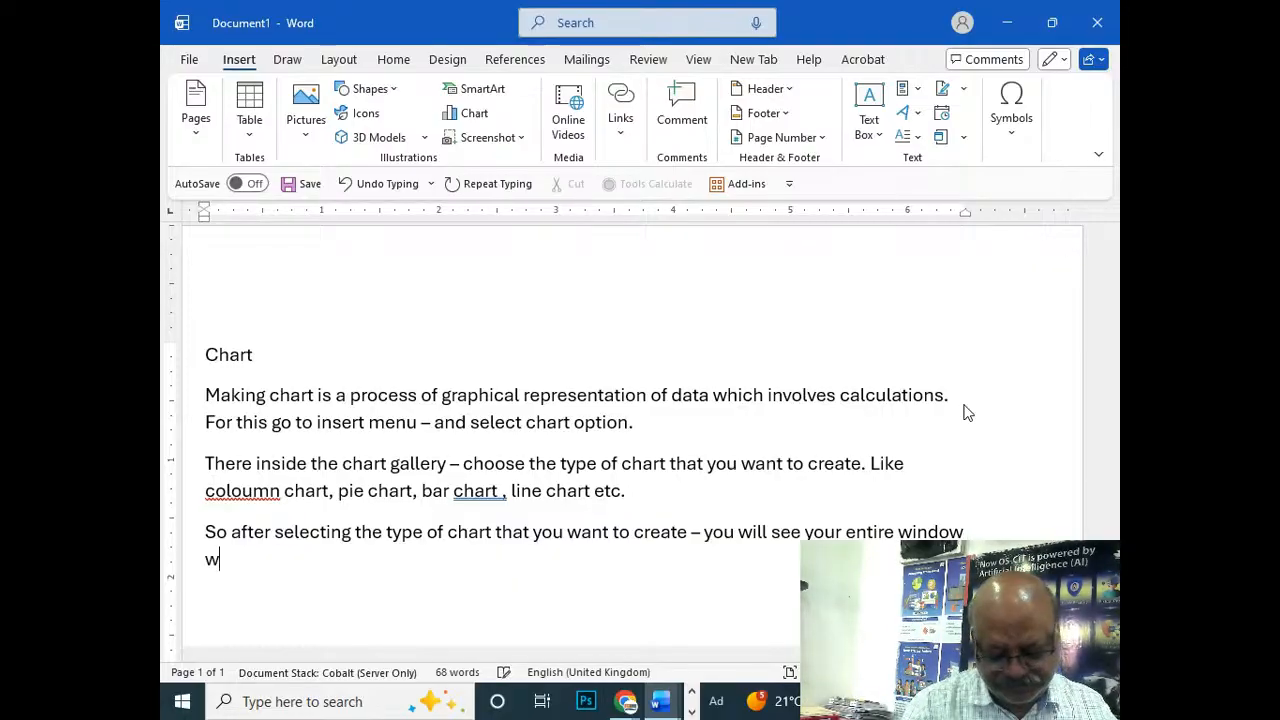
text(d)
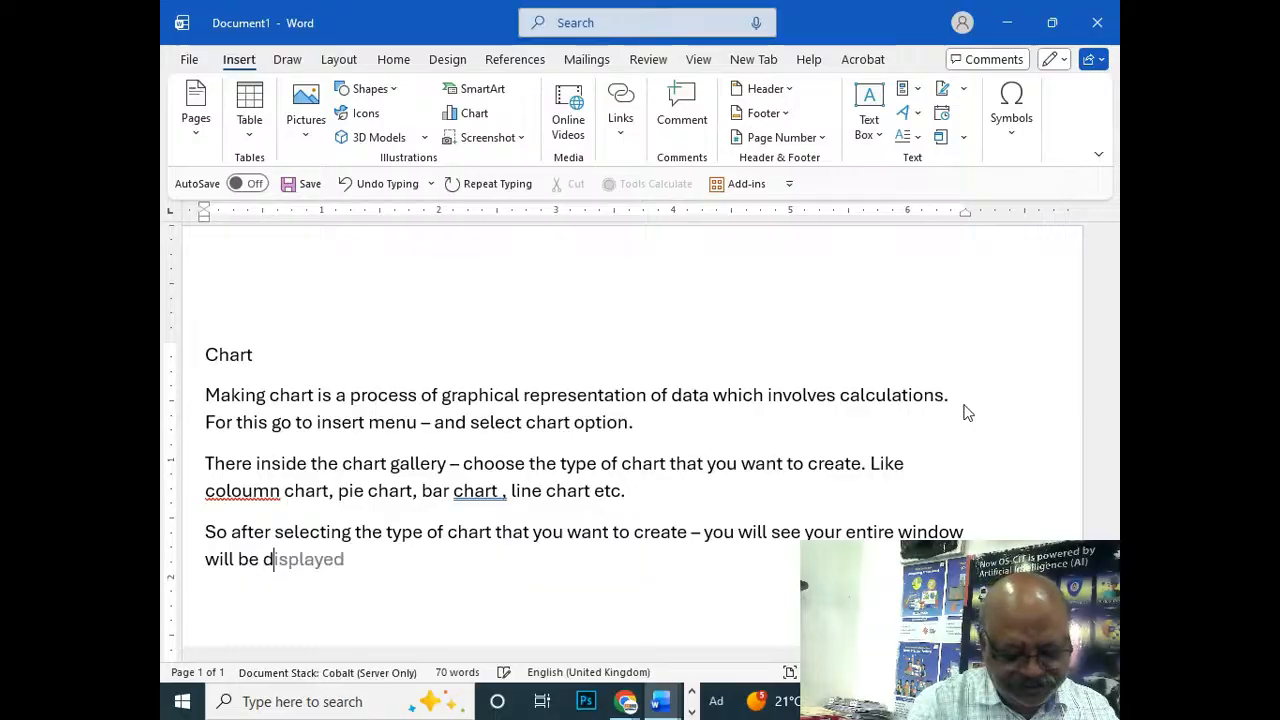
text(evided into)
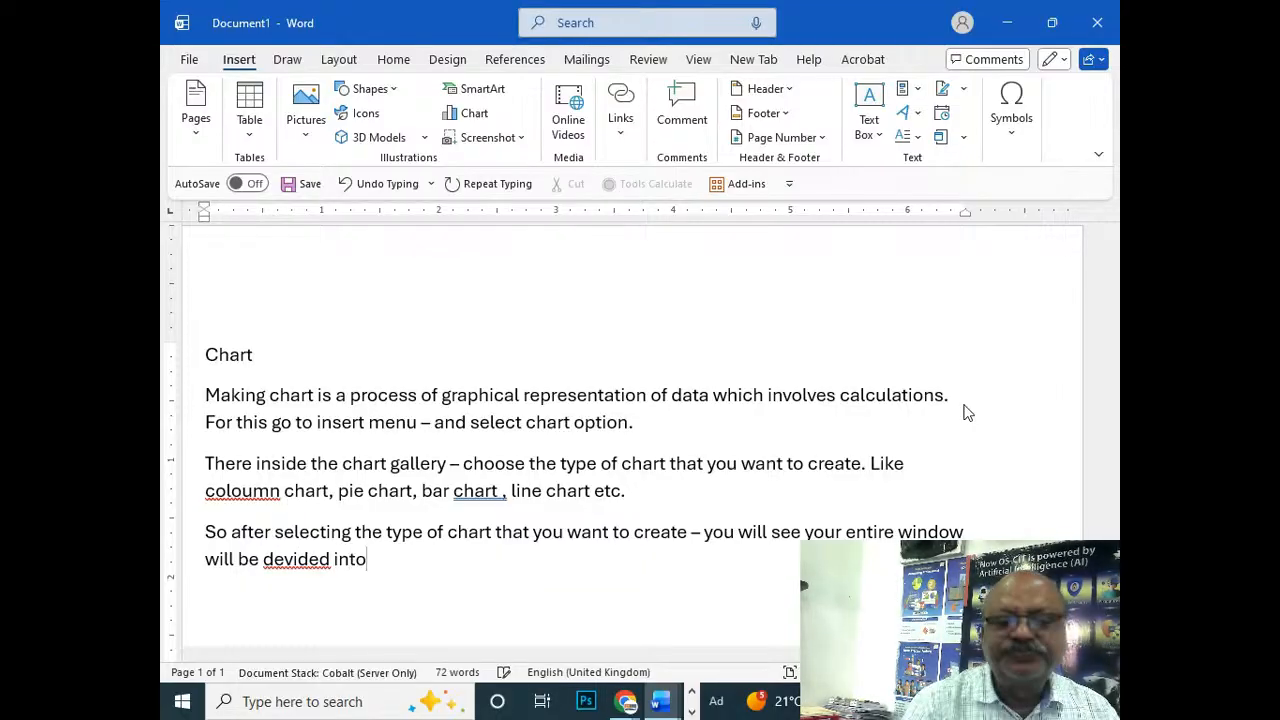
text( two s)
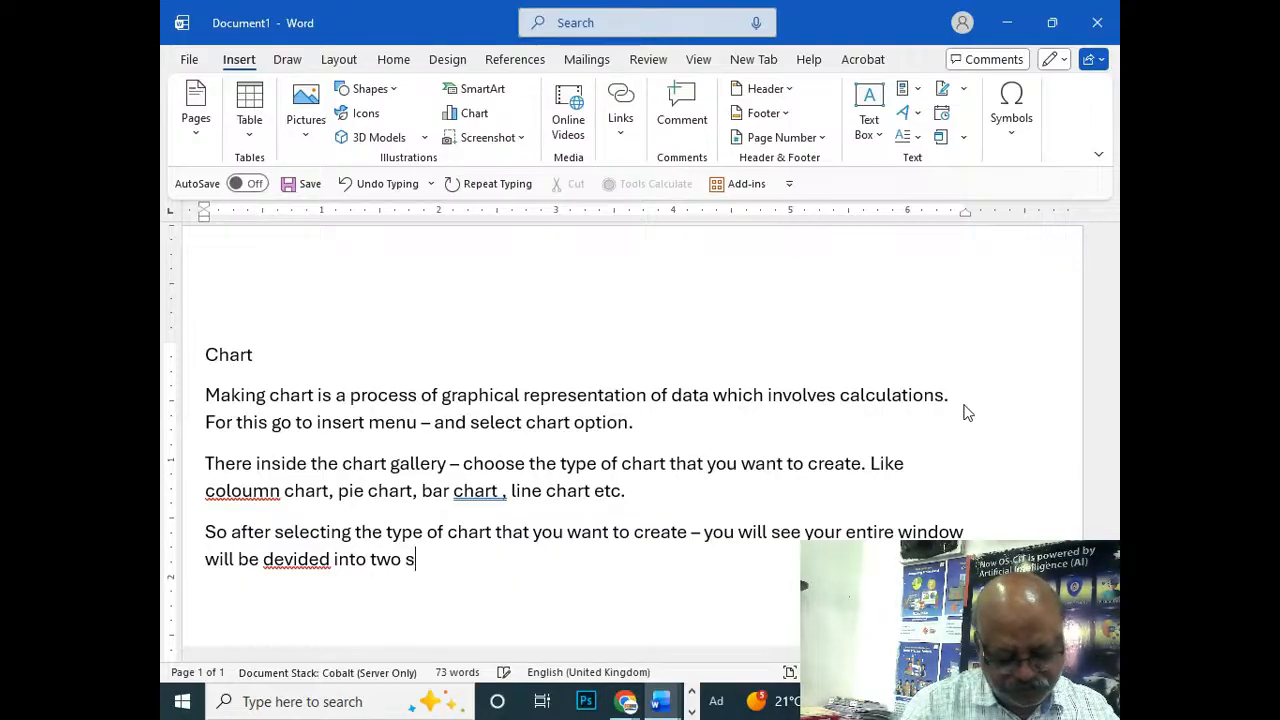
text(egements.)
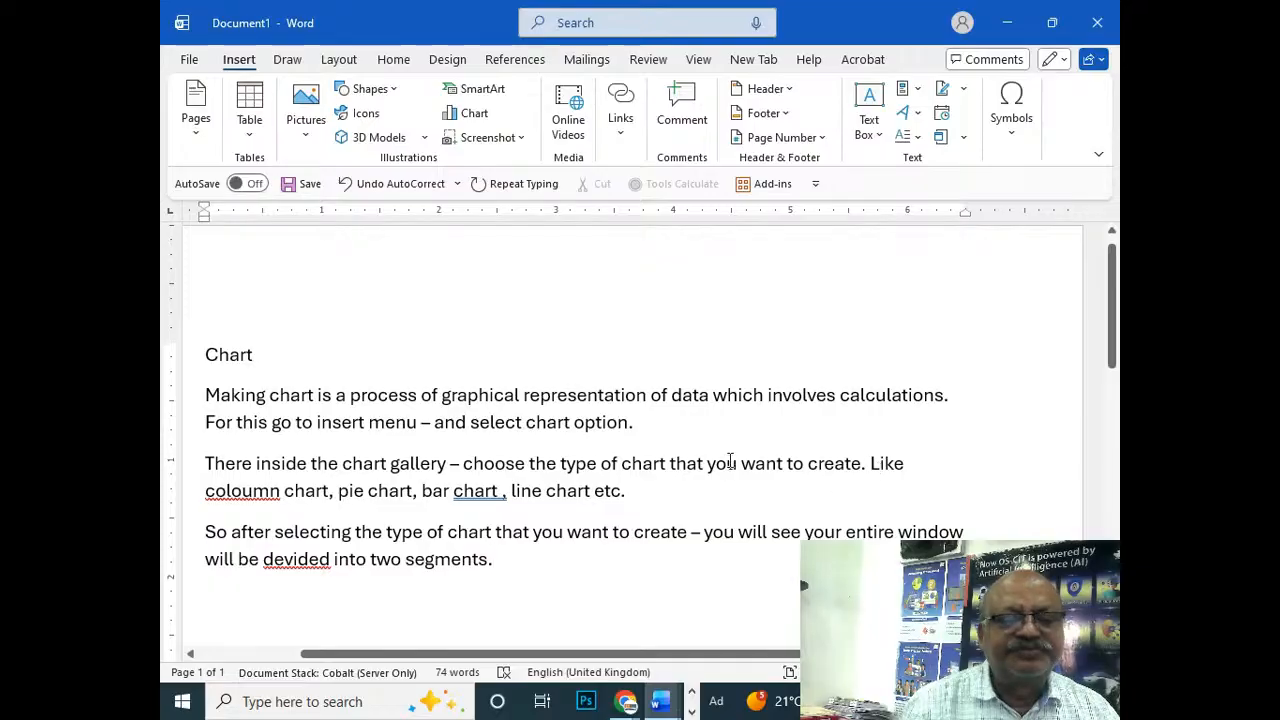
right_click(307, 563)
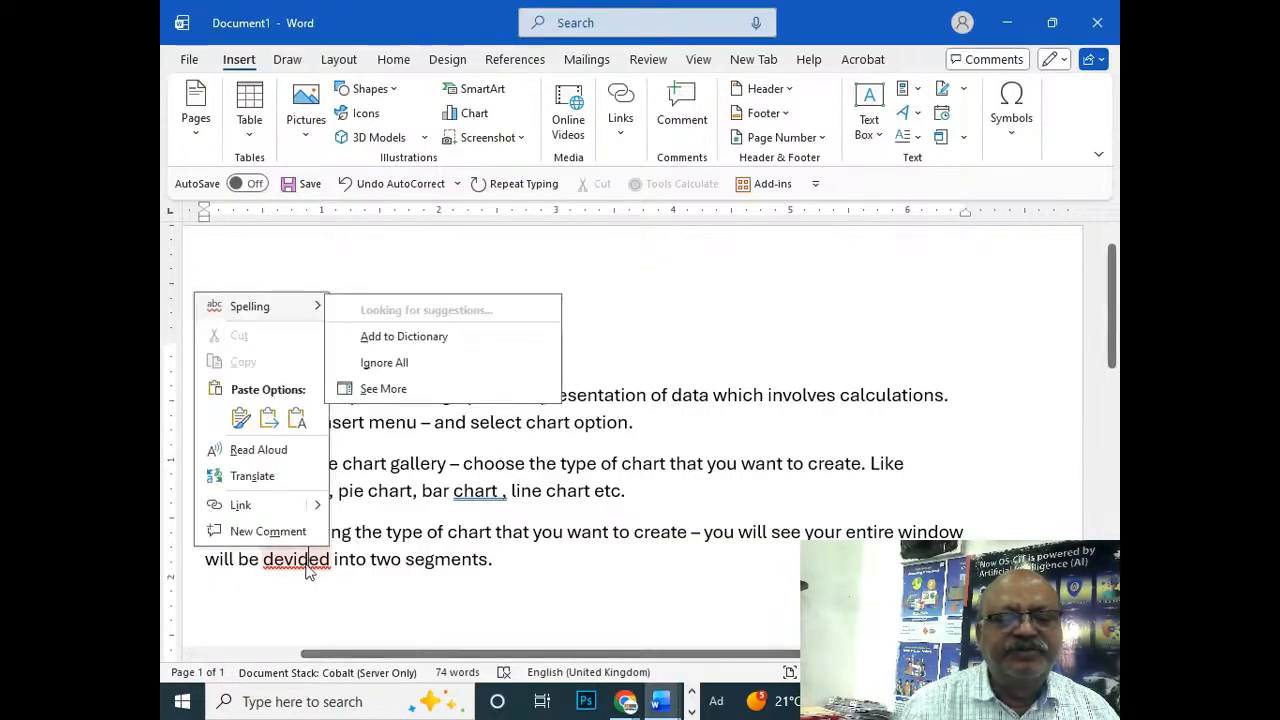
click(391, 316)
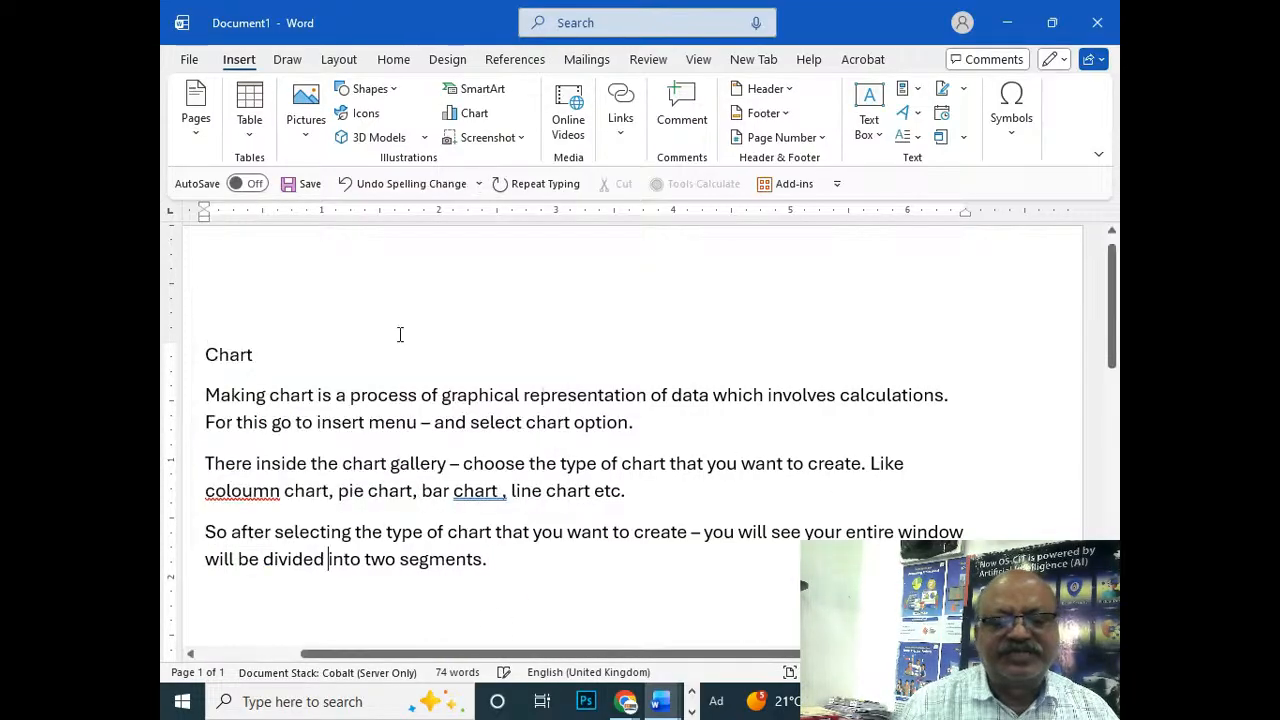
Step: Start a new paragraph below with the text "That is on the top of the screen or window"
click(496, 564)
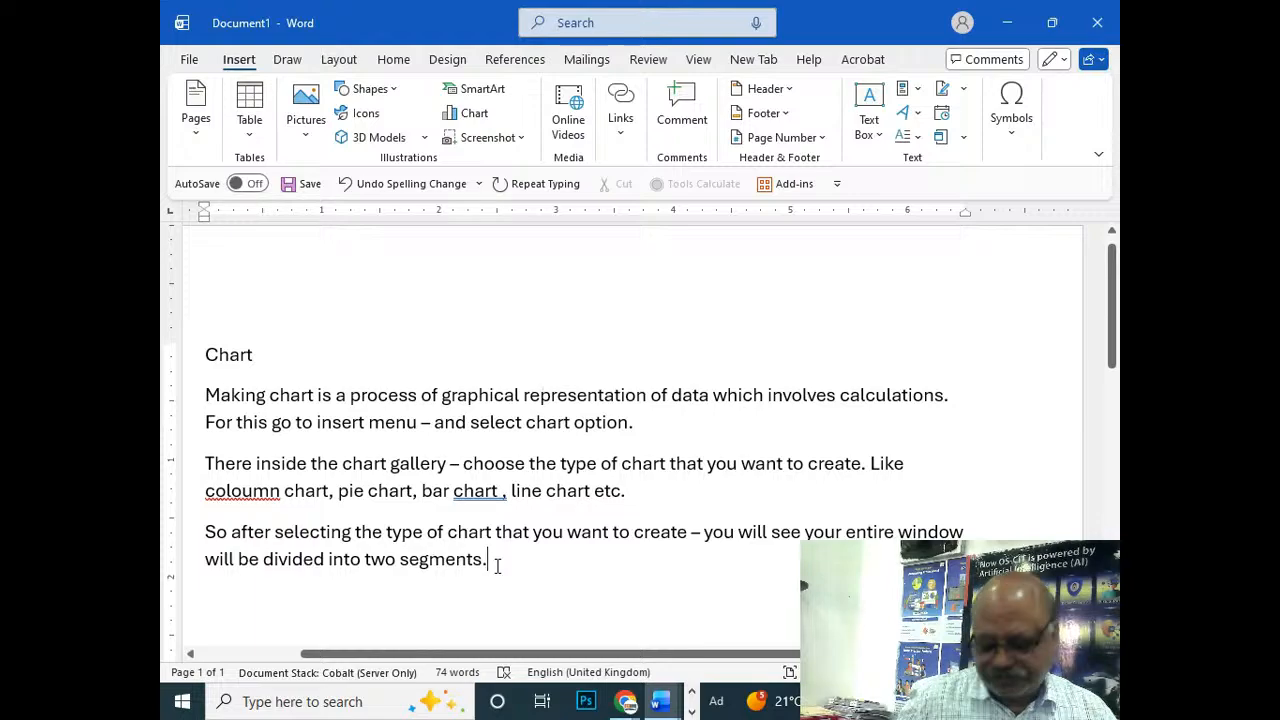
key(Return)
text(That )
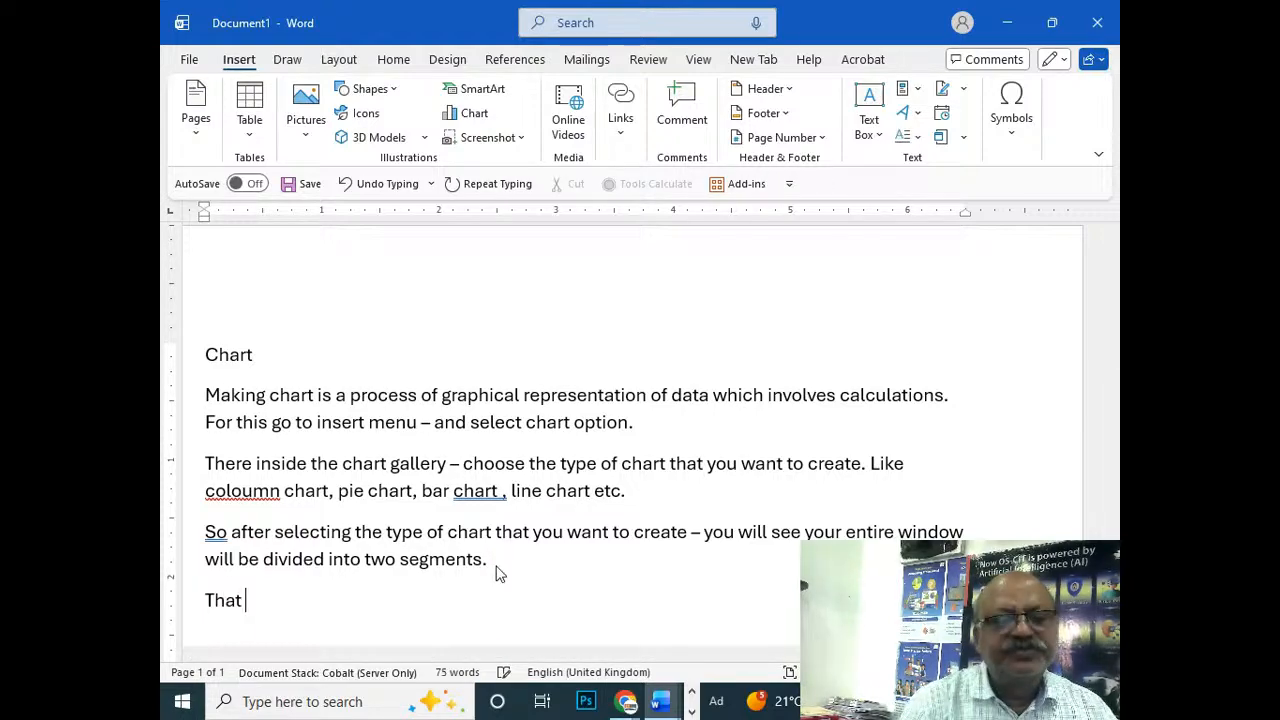
text(is)
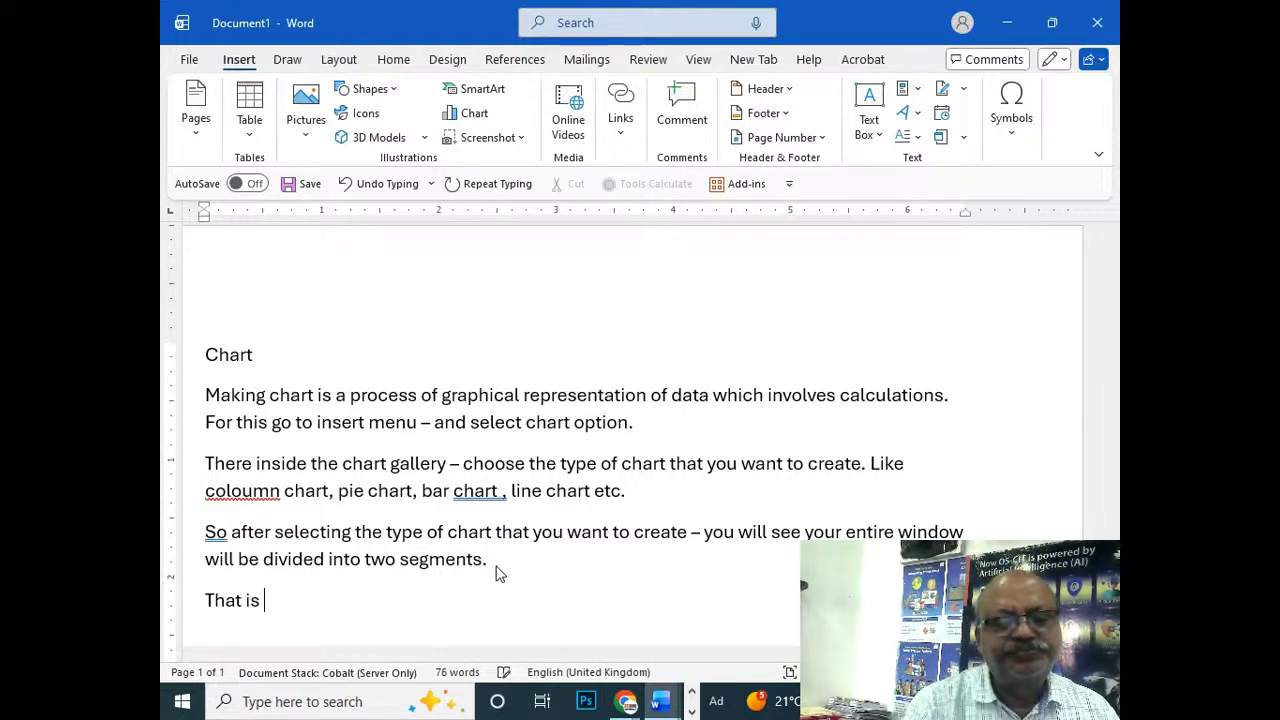
text( on the top of t)
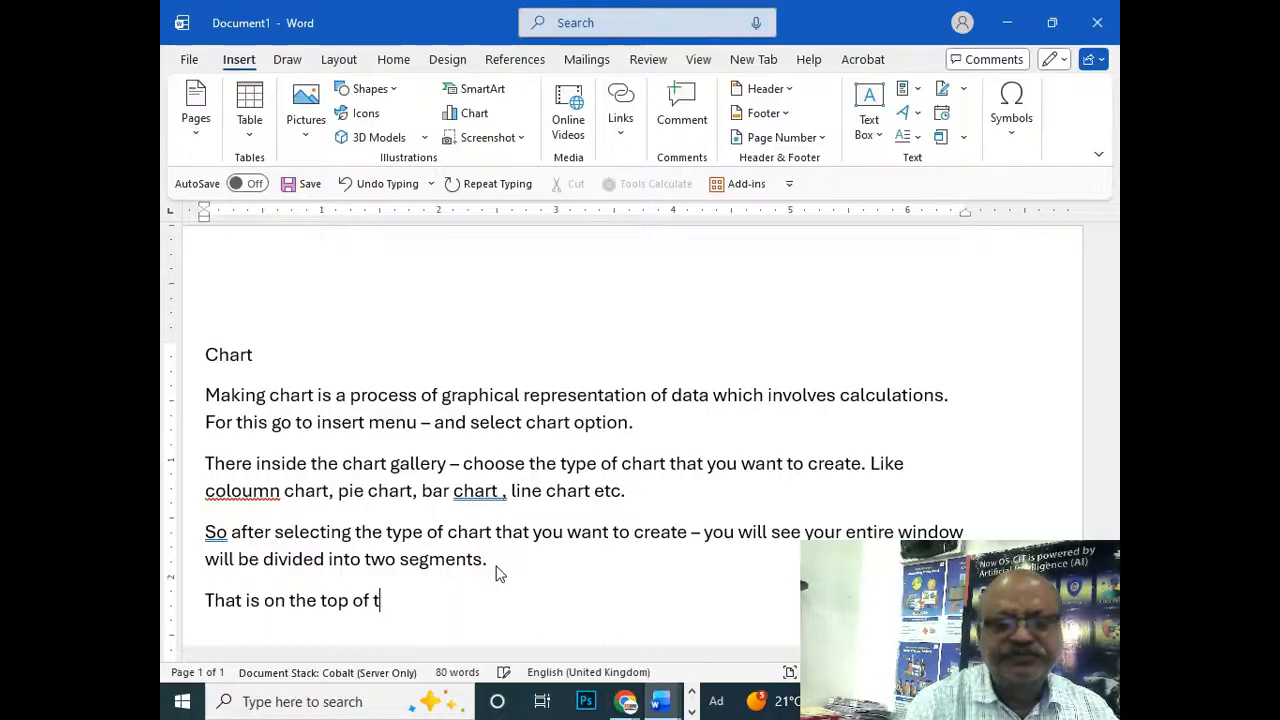
text(he scr)
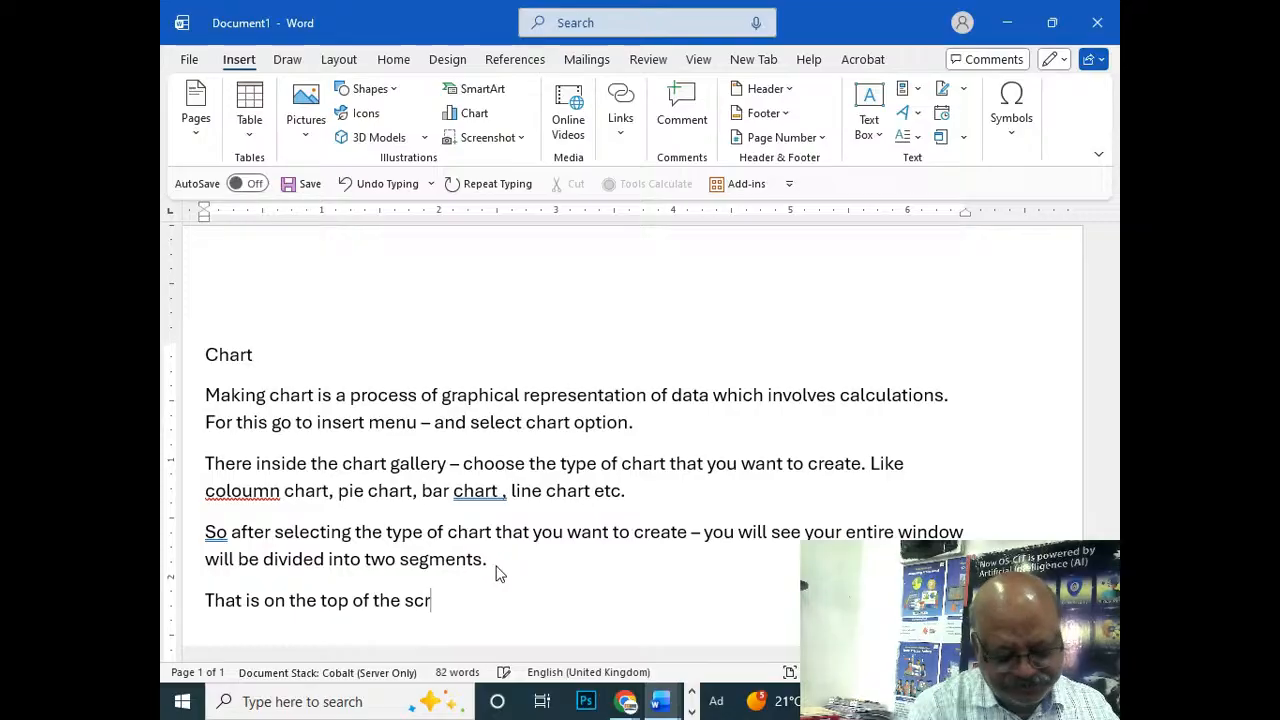
text(een or )
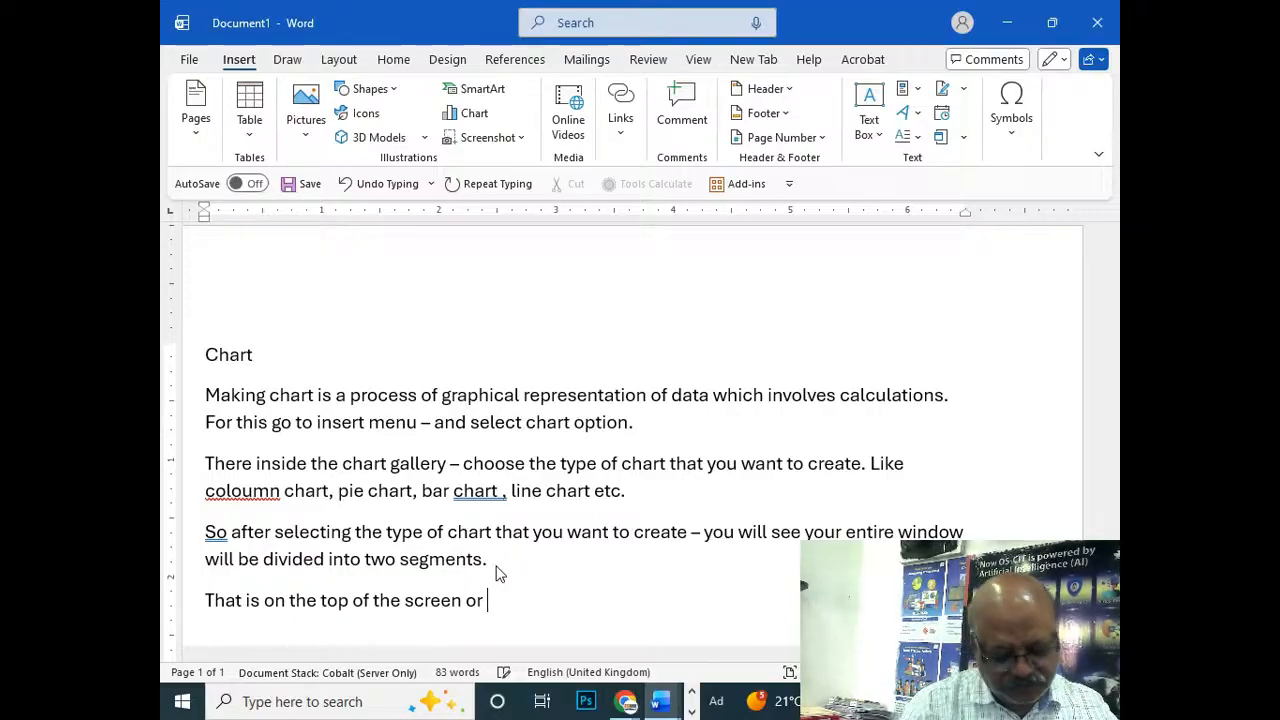
text(window)
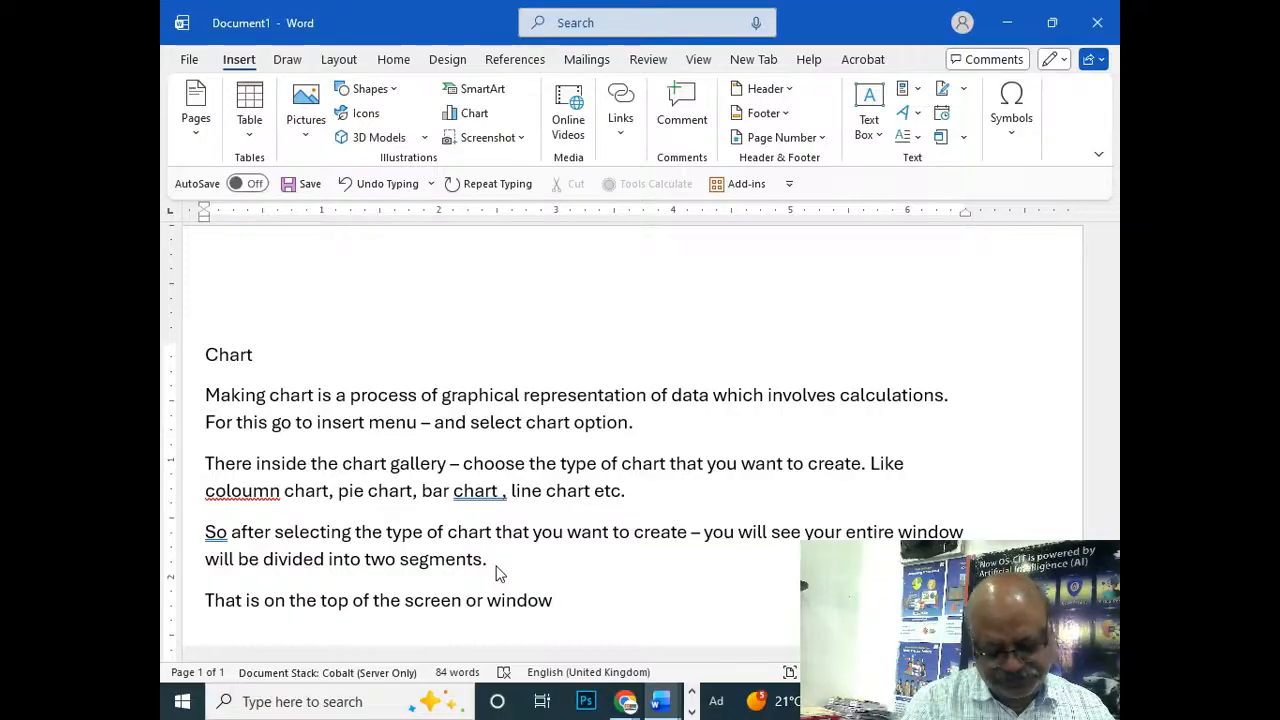
Step: Continue the fourth paragraph with the text "you will see some dummy data in tabular format"
text( you will see )
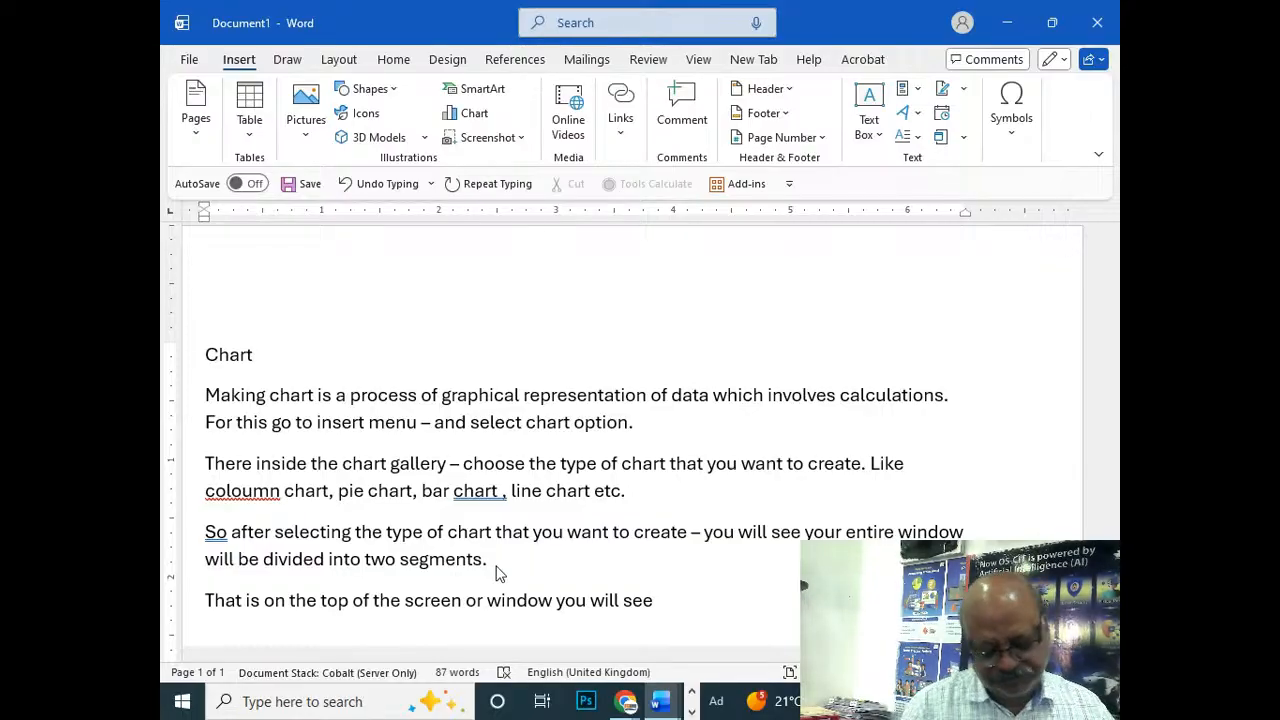
text(som)
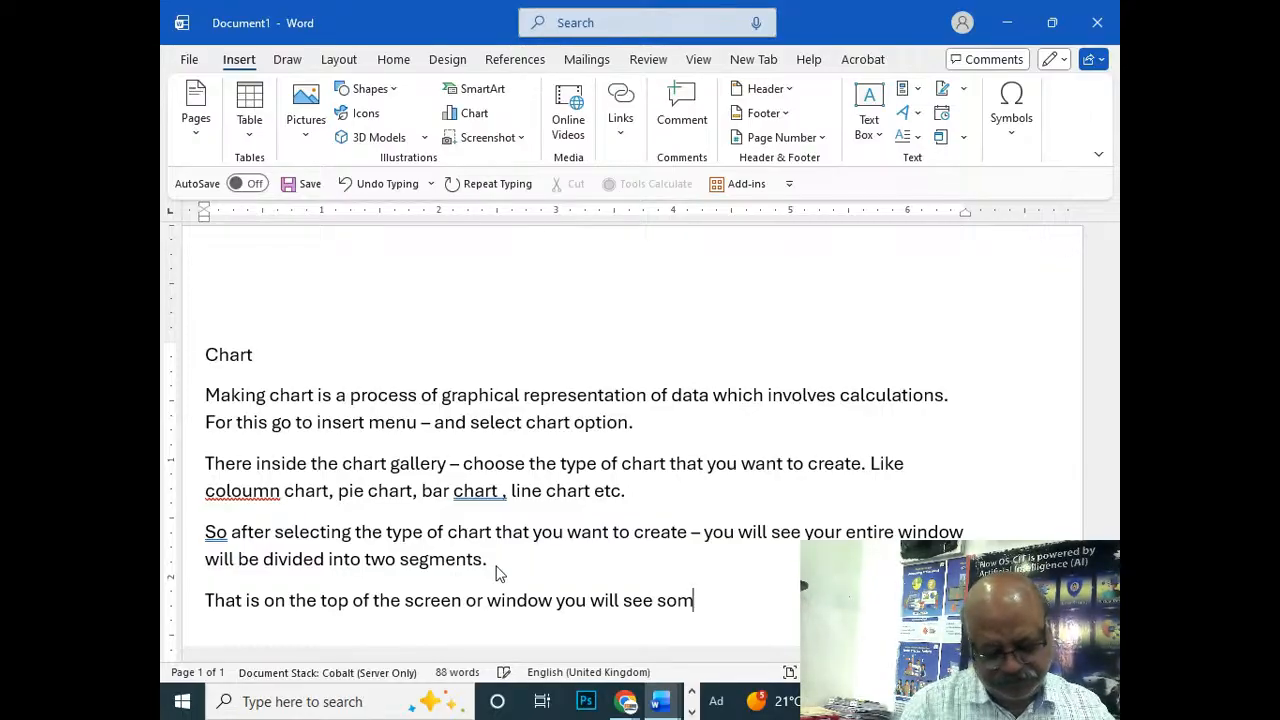
text(e dummy )
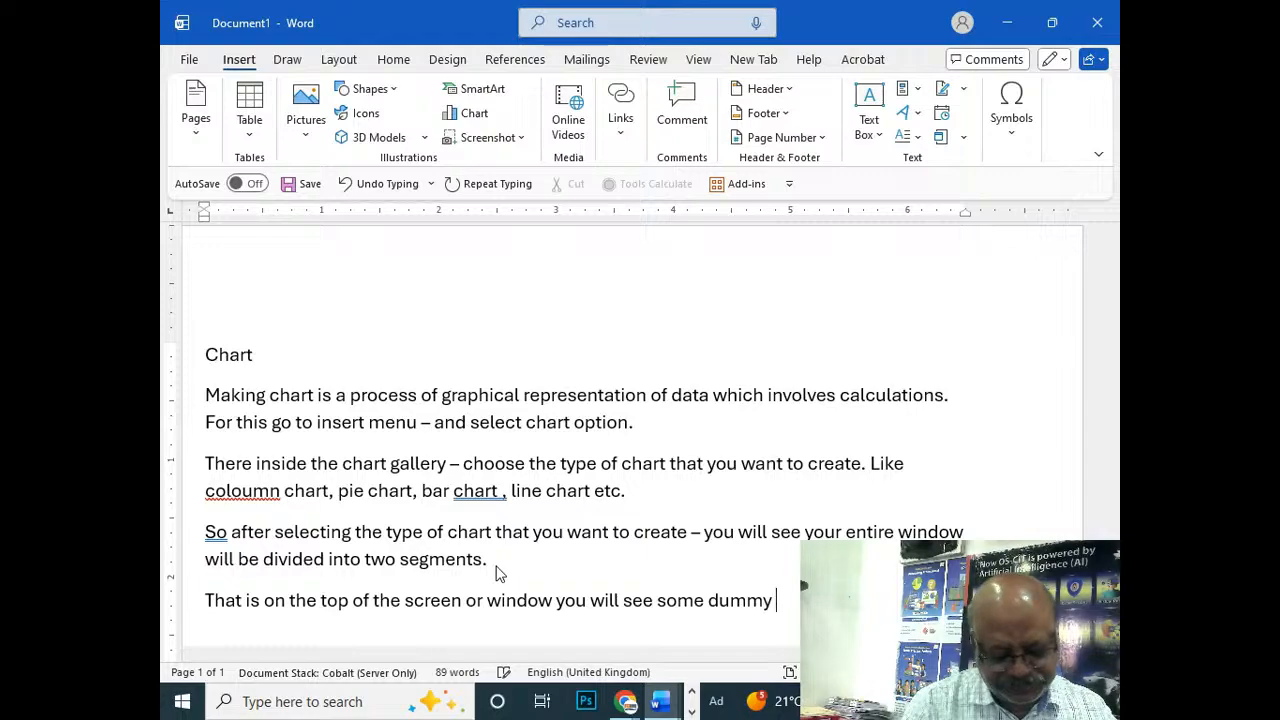
text(dat)
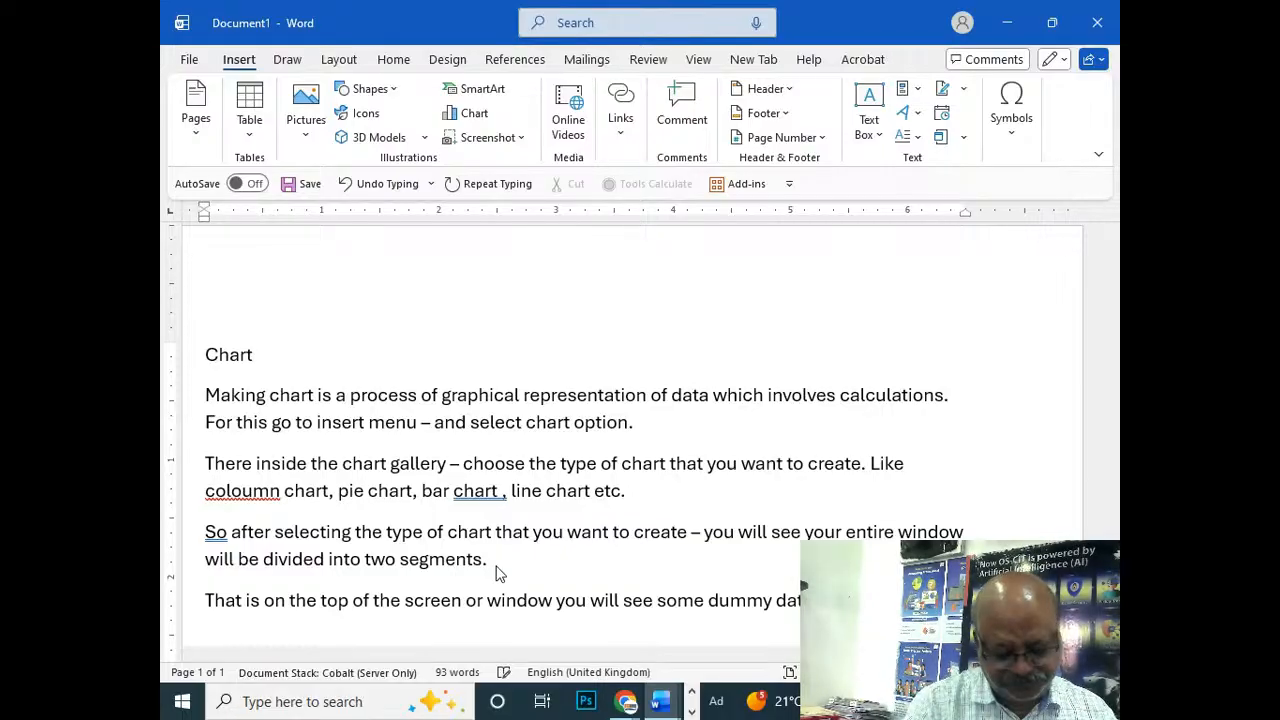
Step: Extend the same sentence after "tabular format" with "and at the bottom of the screen you will see a"
text( and)
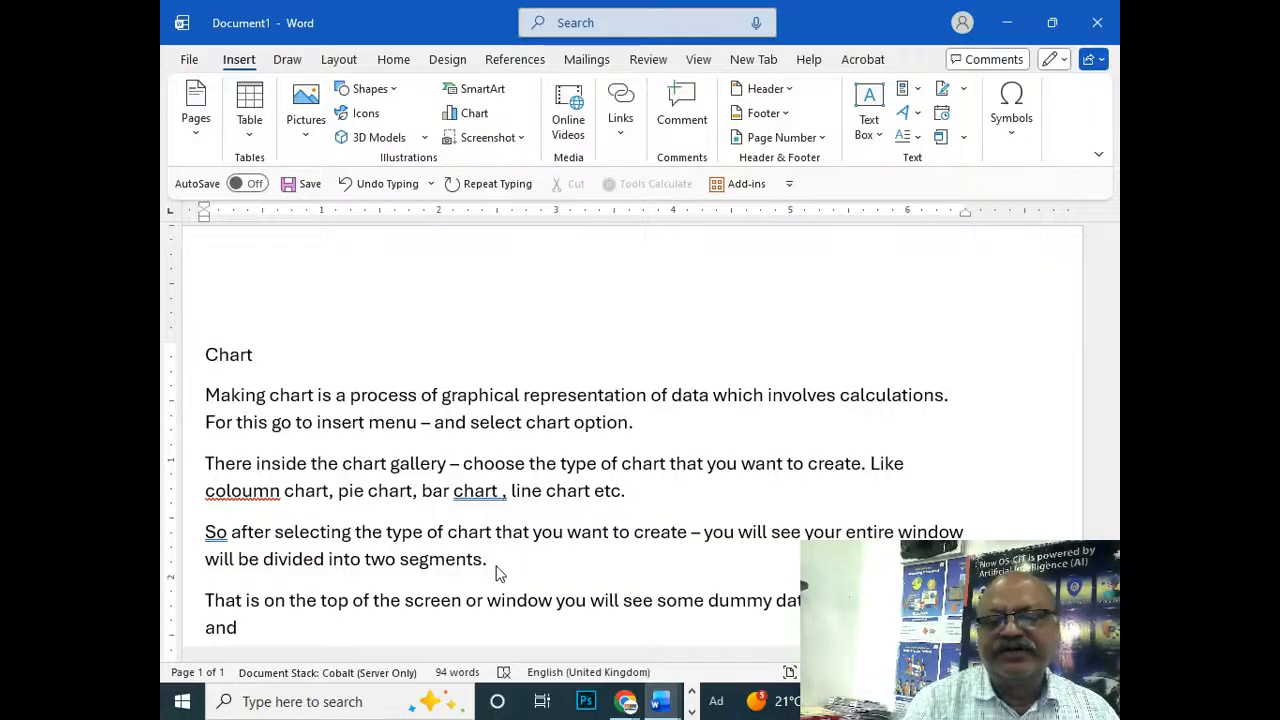
text( at the bottom of the)
key(Tab)
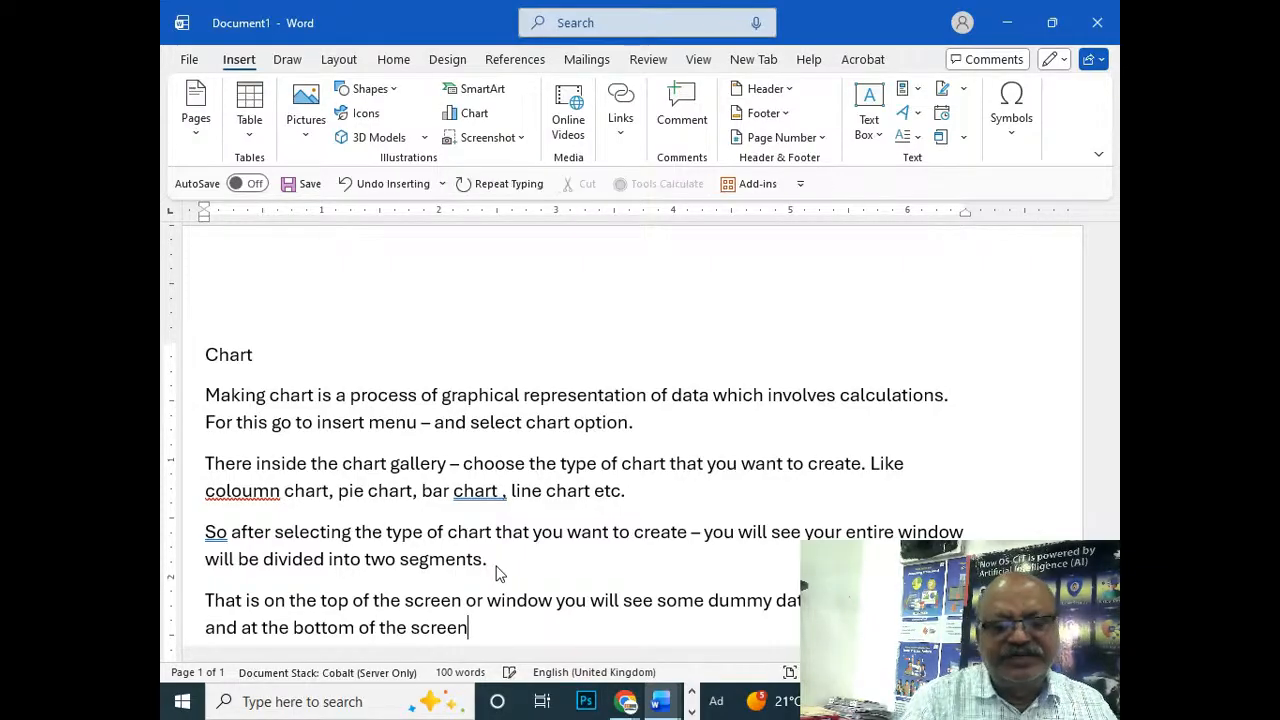
text(you )
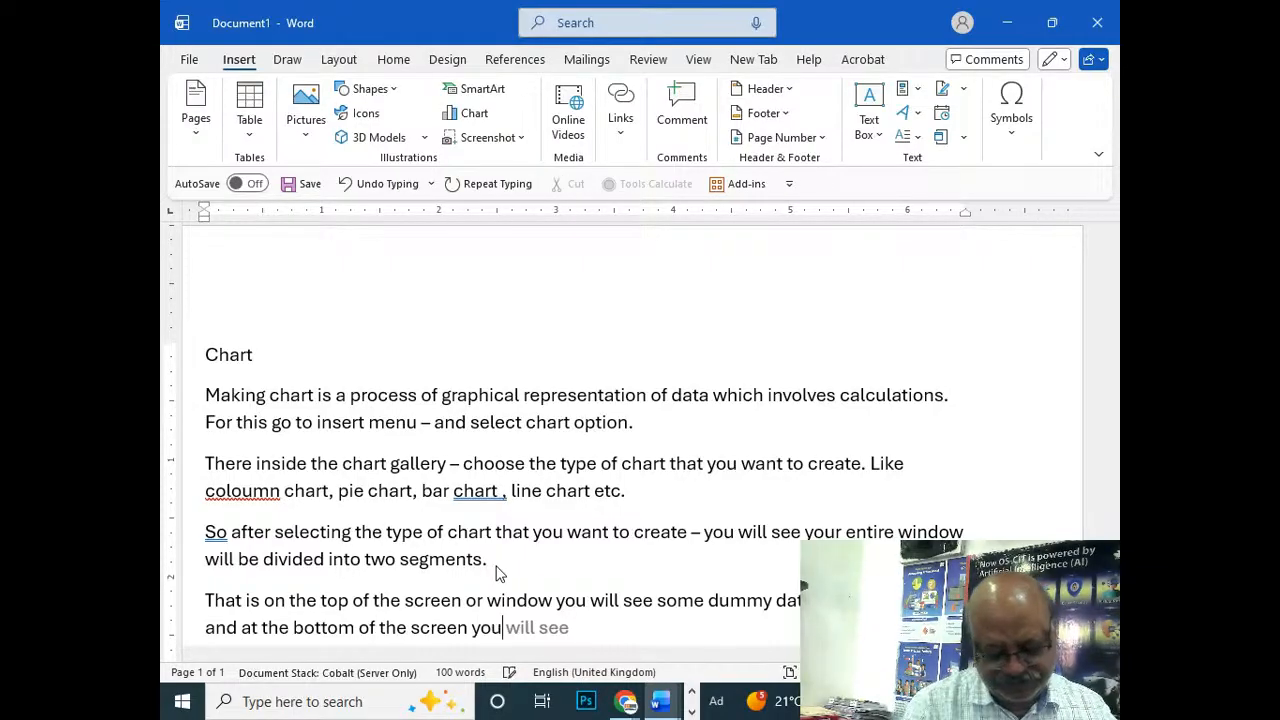
text(will s)
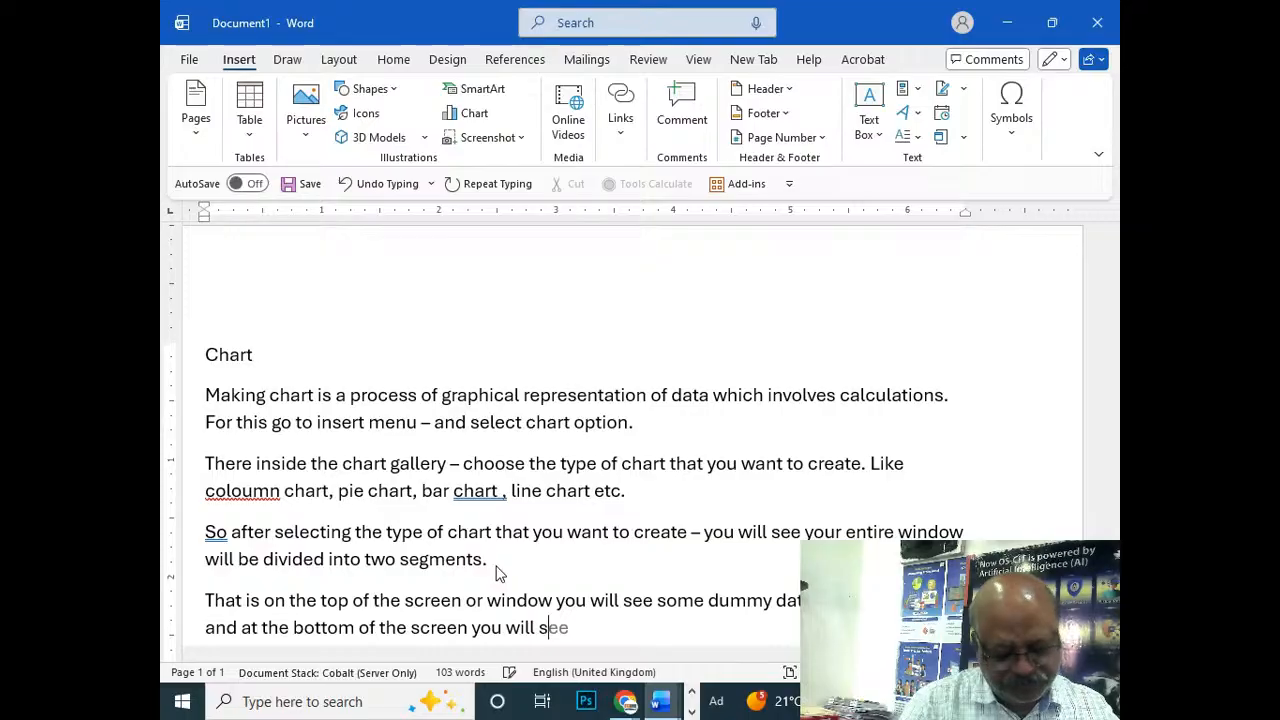
text(ee a)
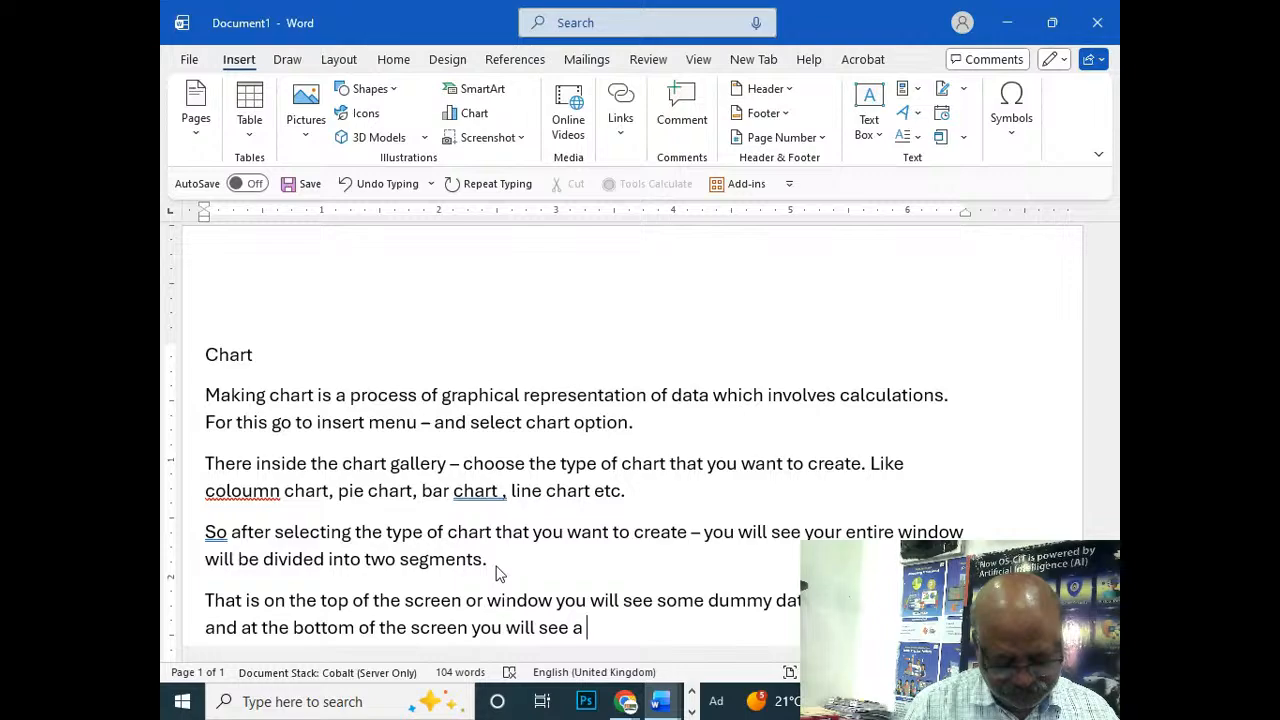
Step: Finish the fourth paragraph with the words "dummy chart.", fixing the mistyped "chart"
text(dum)
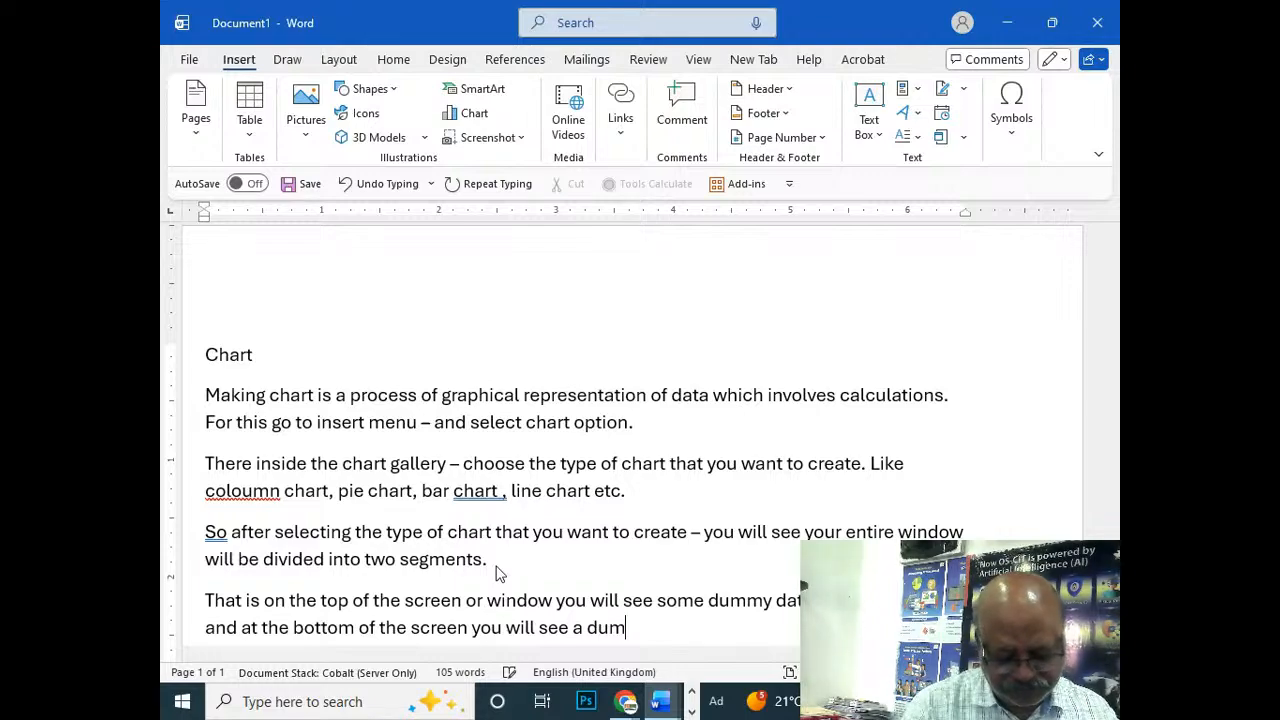
text(my cahrt)
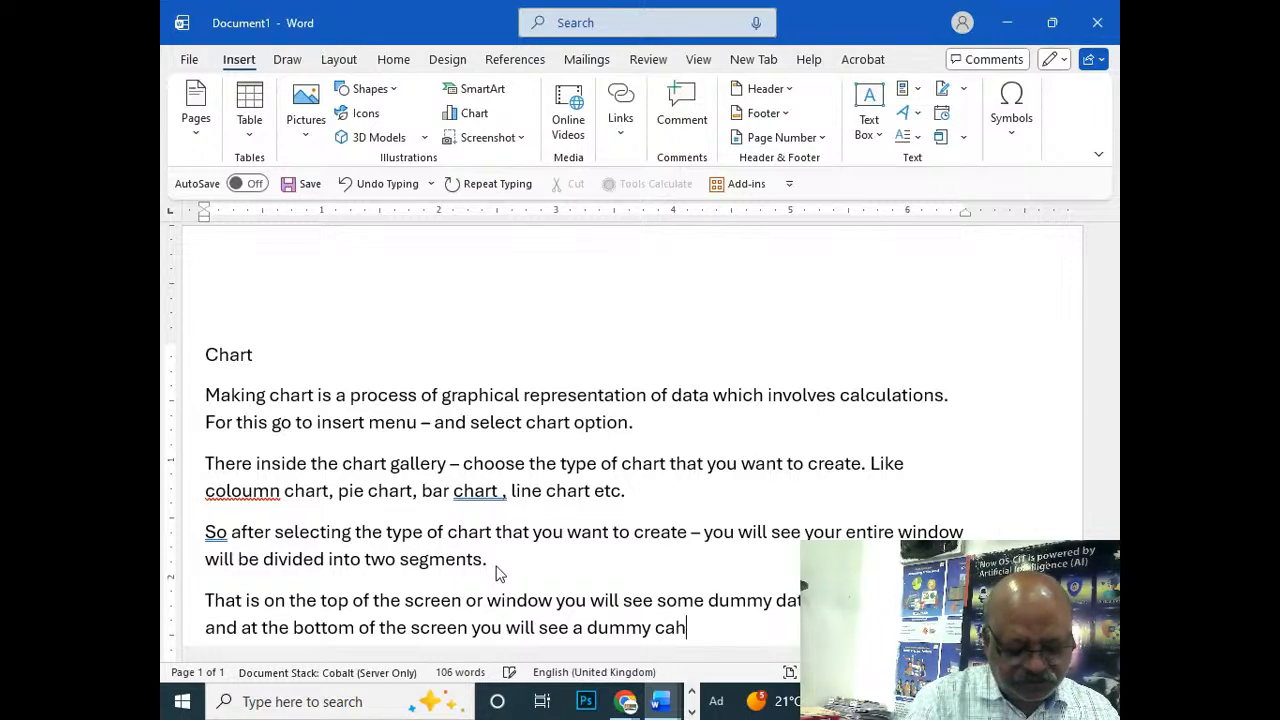
key(BackSpace)
key(BackSpace)
key(BackSpace)
key(BackSpace)
text(hart.)
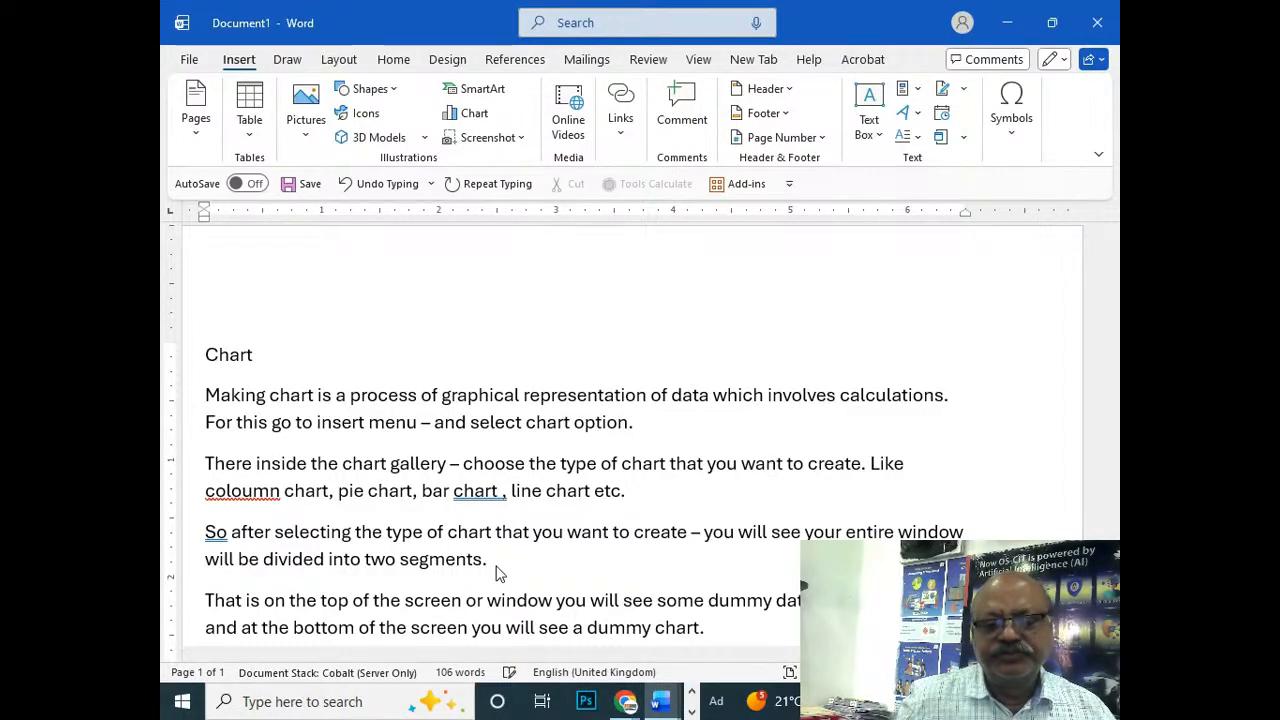
Step: Start a new paragraph below the fourth one with the text "So what you do – cut the dummy data"
key(Return)
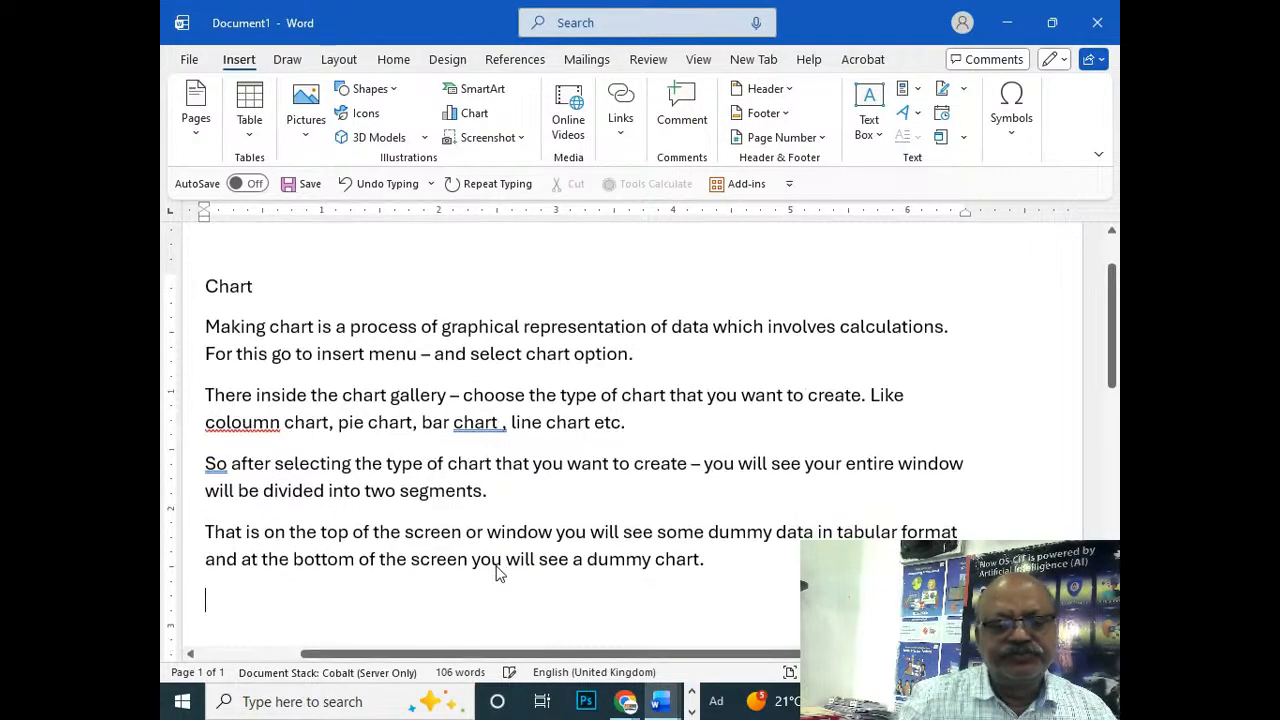
text(So w)
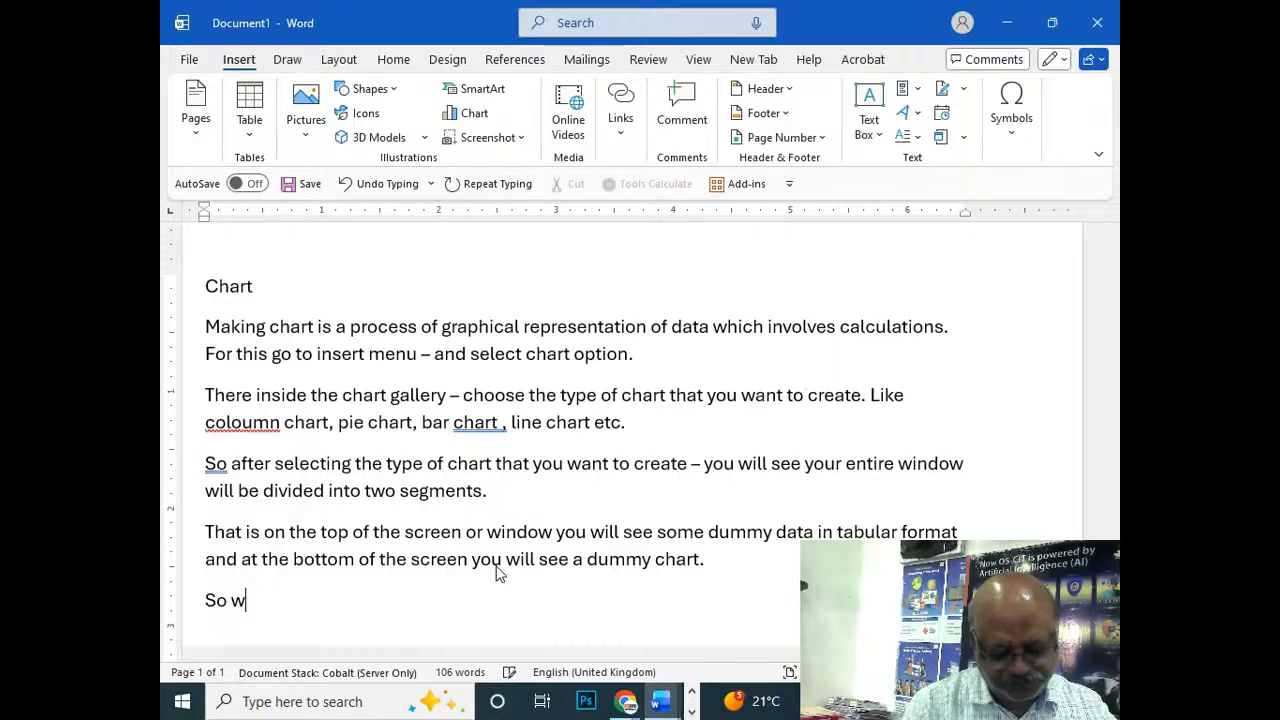
text(hat you d)
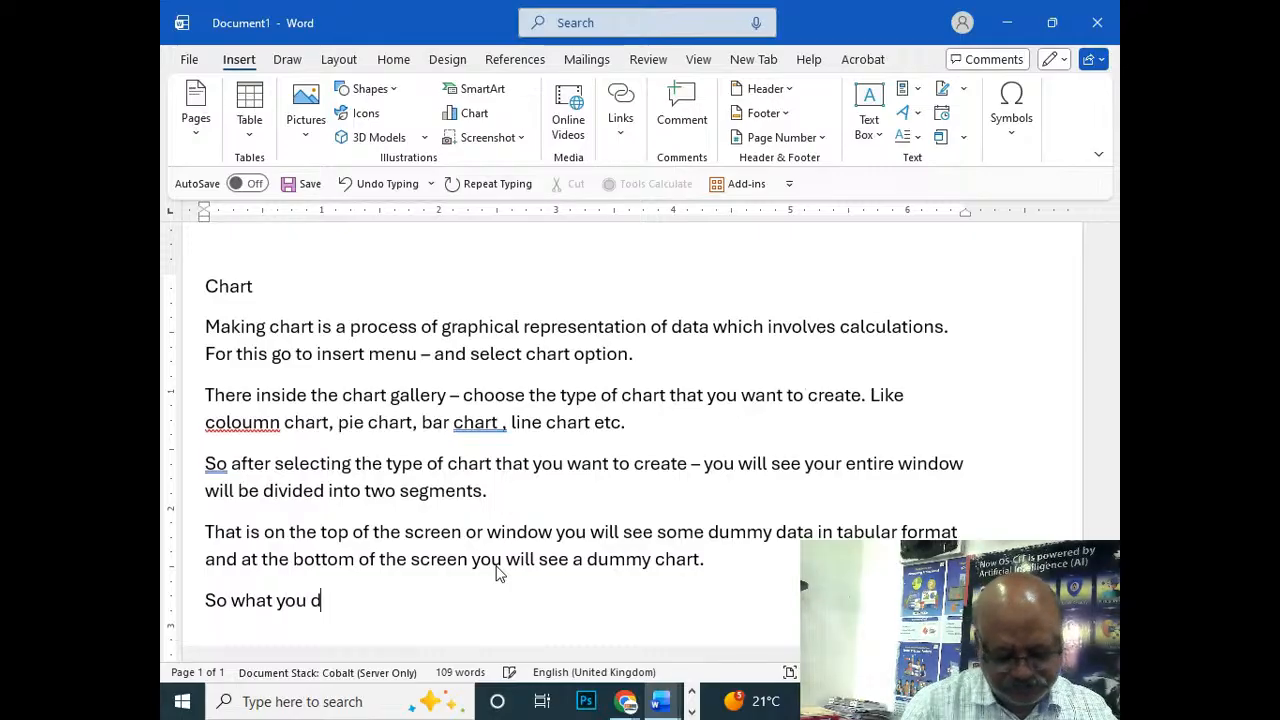
text(o - )
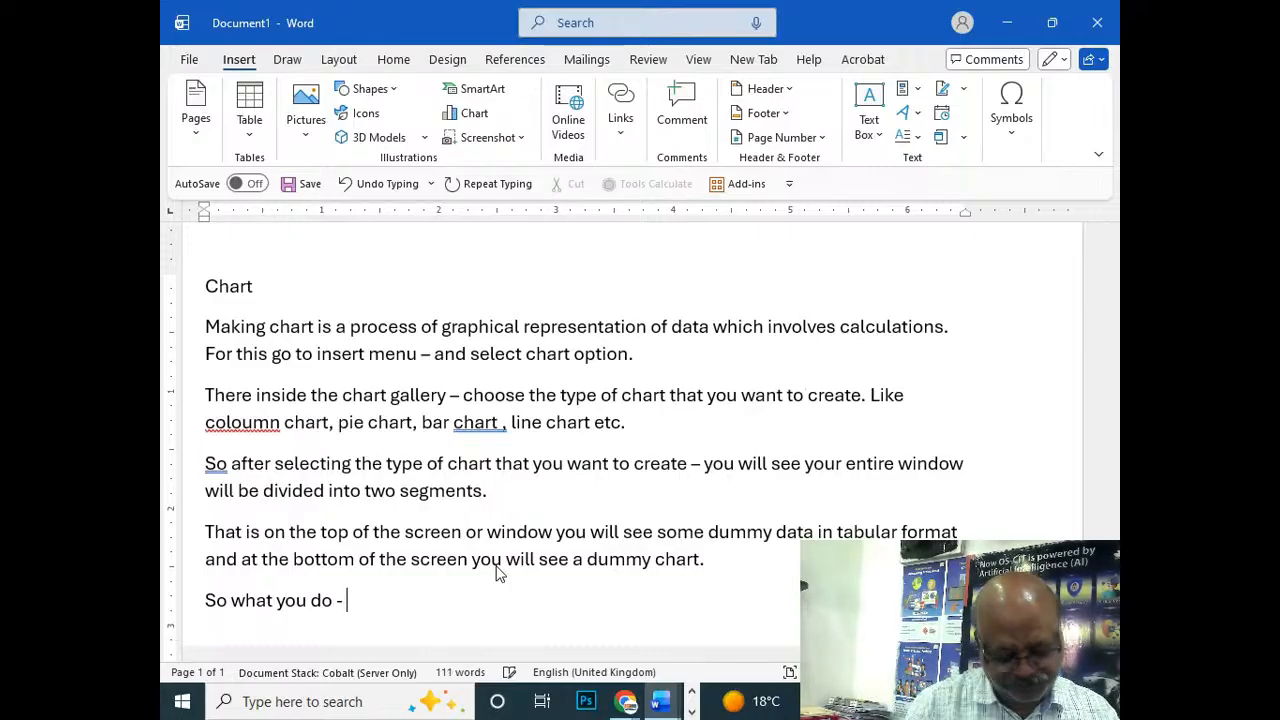
text(cut )
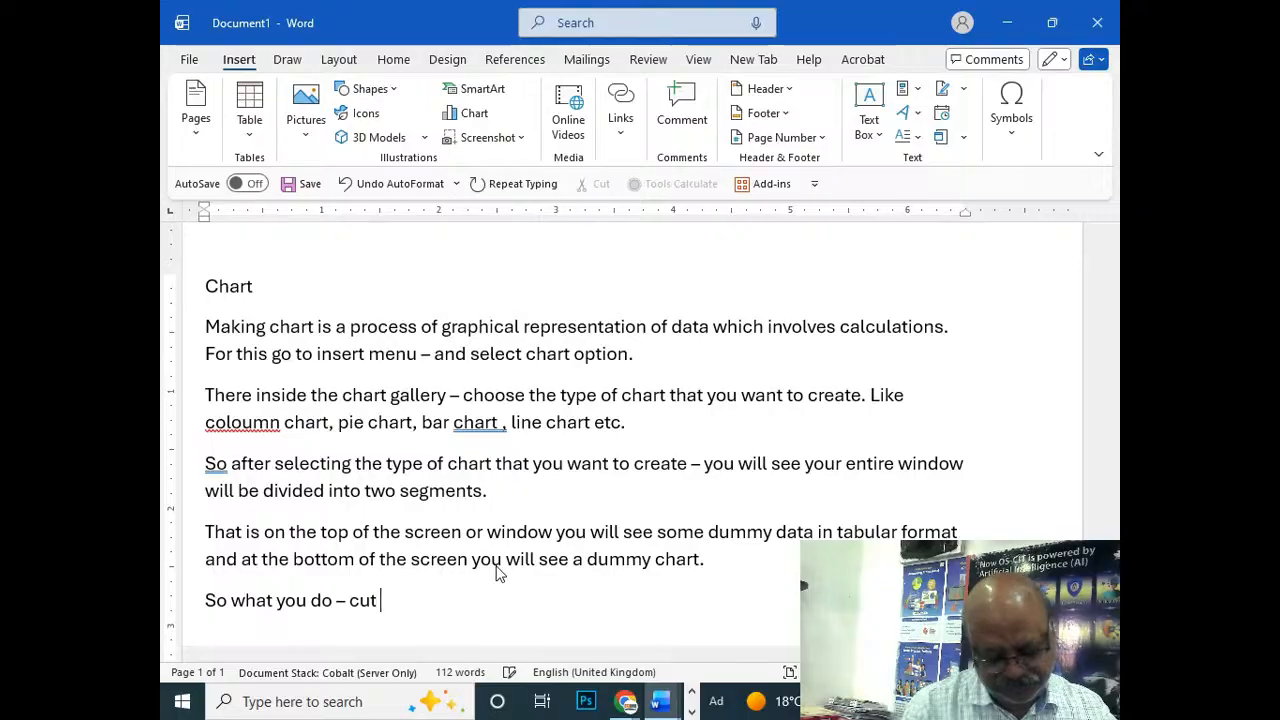
text(the dummy data )
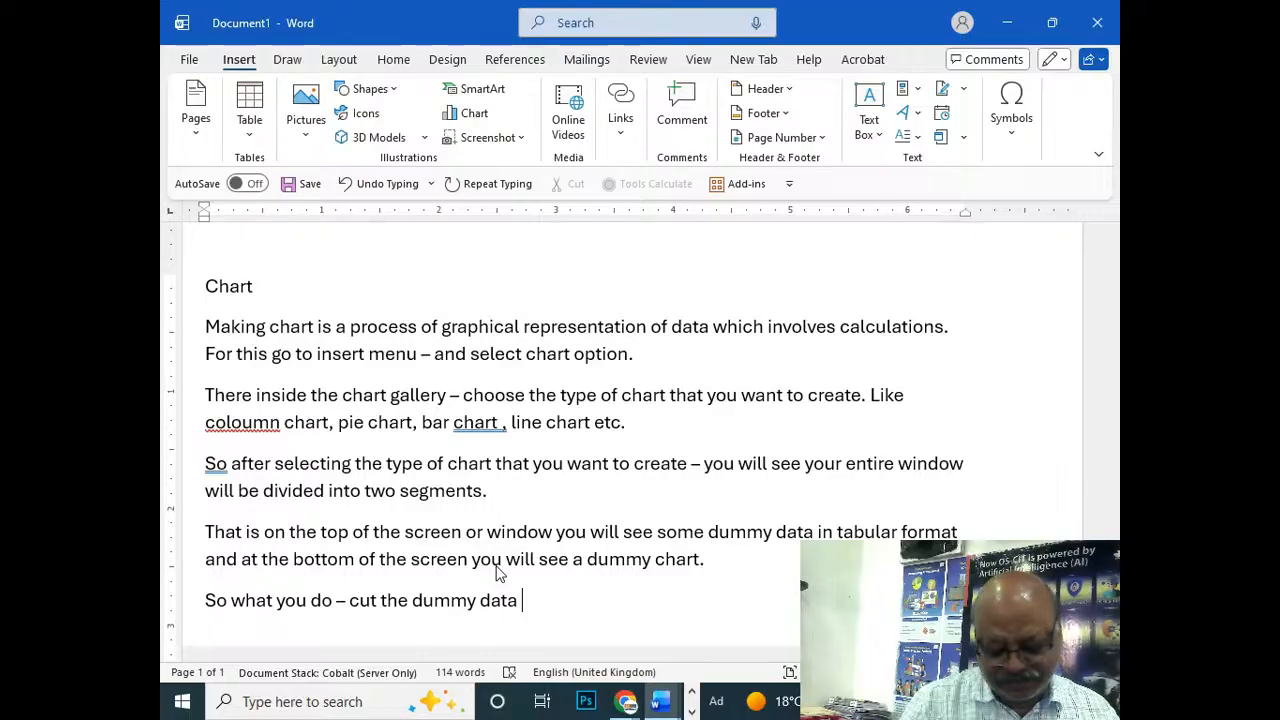
Step: Continue the new paragraph after "dummy data" with the words "inside table at the top"
text(in)
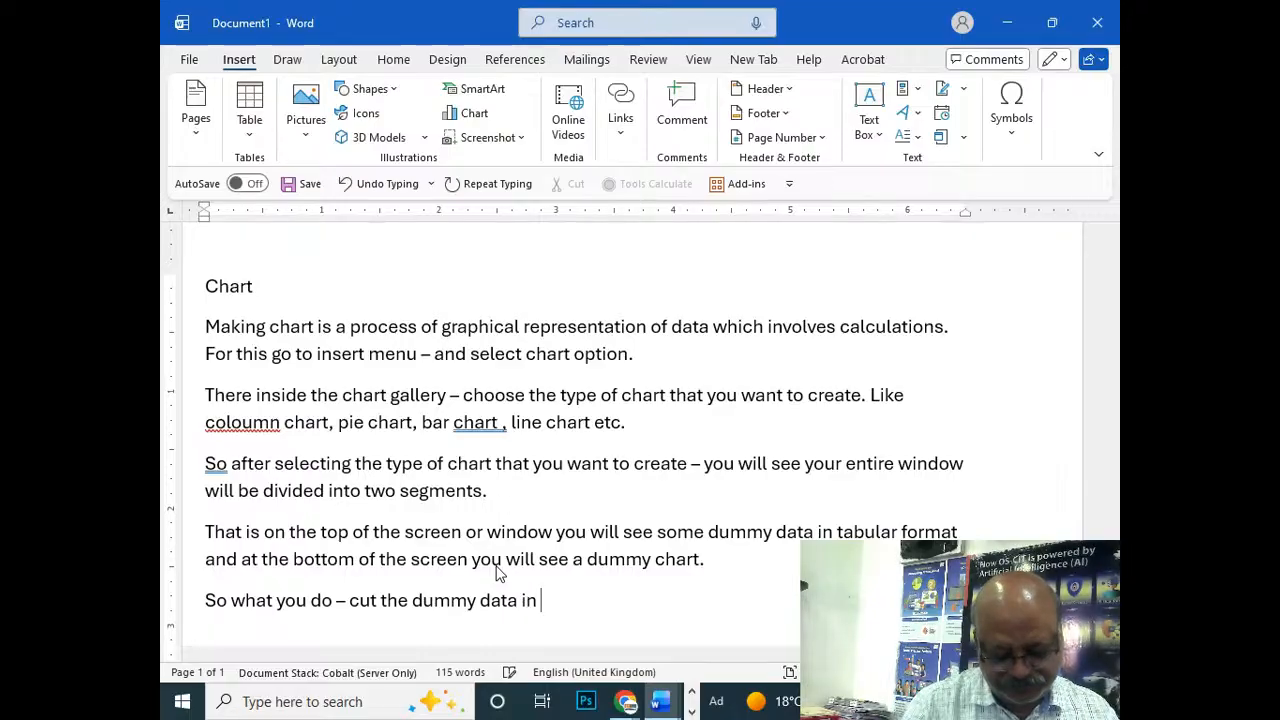
key(BackSpace)
text(side)
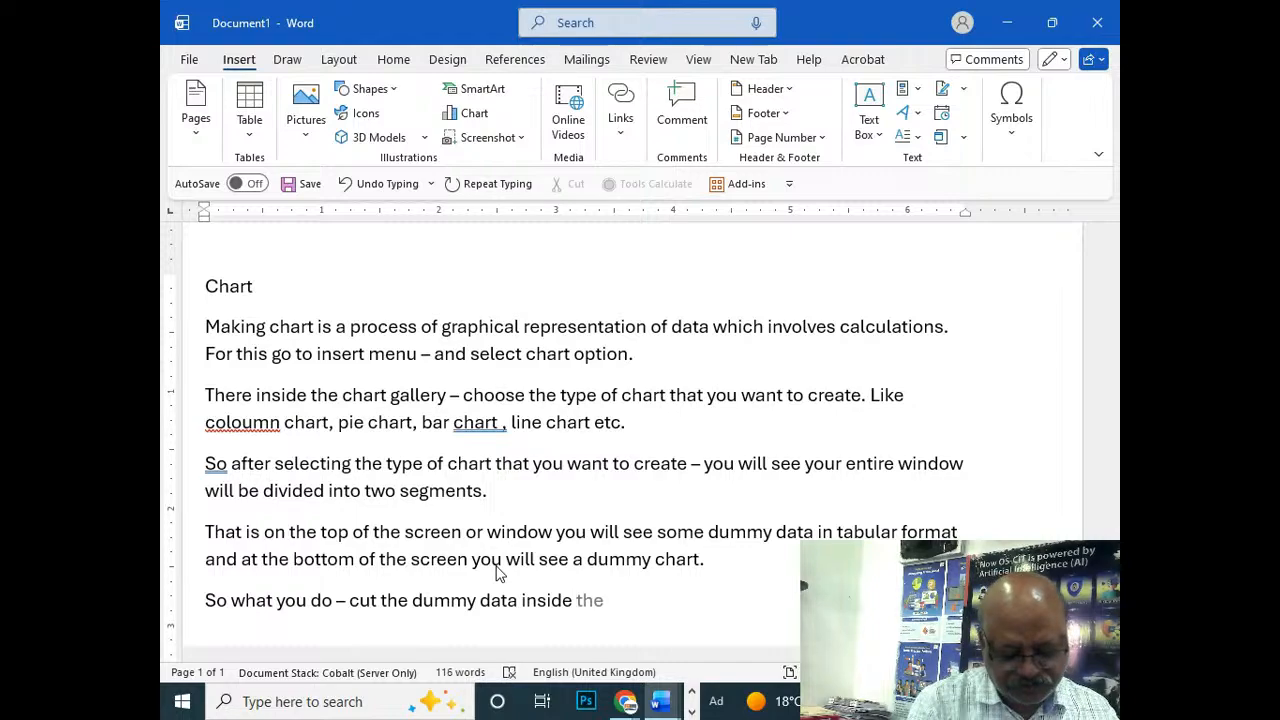
text( table a)
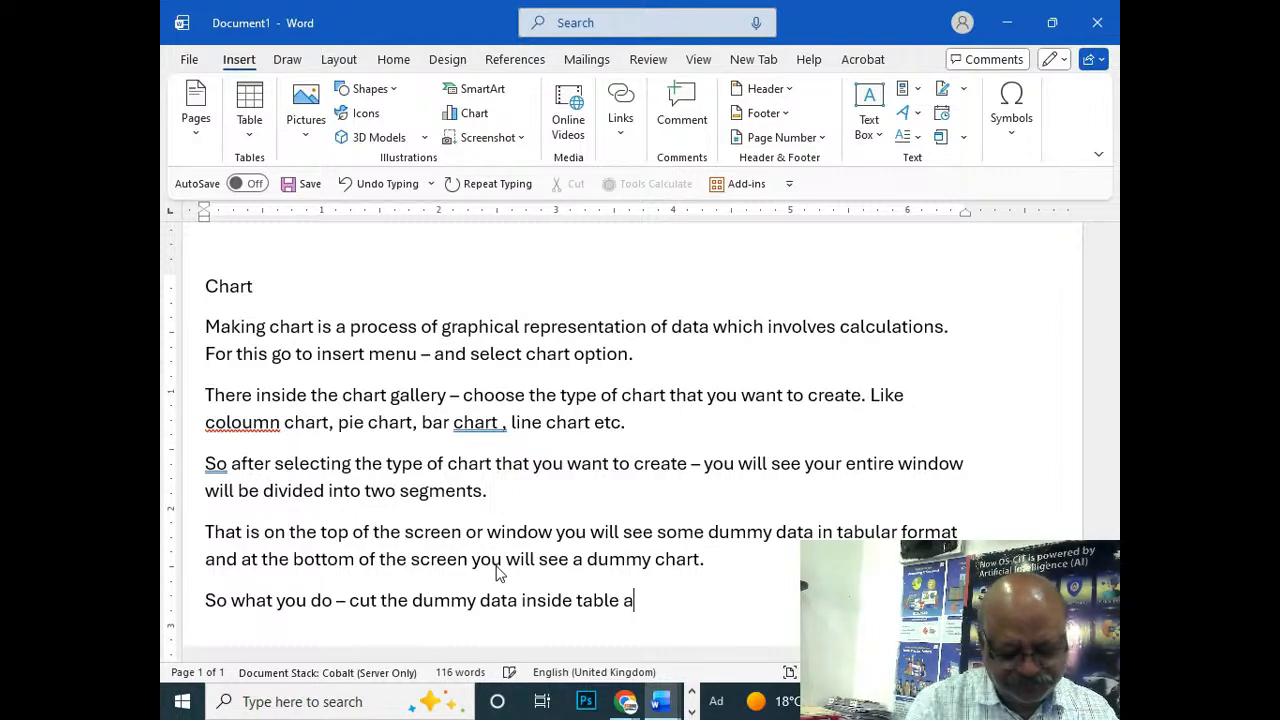
text(t the top)
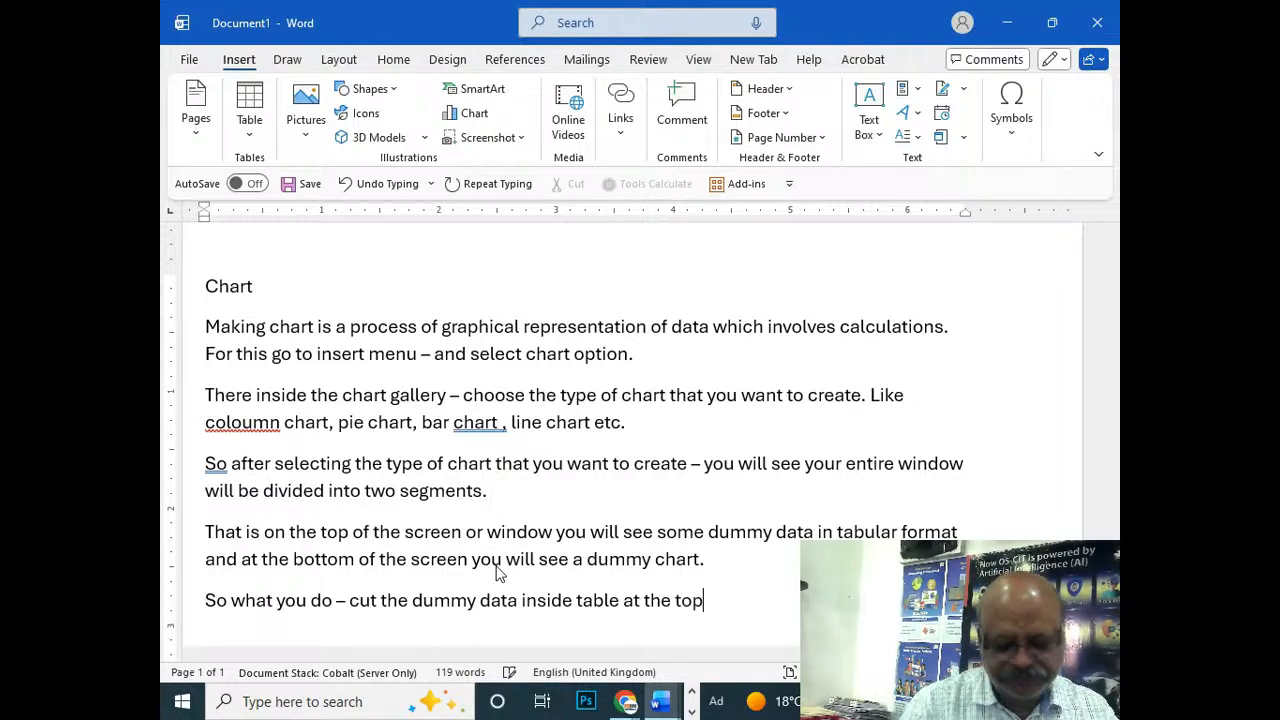
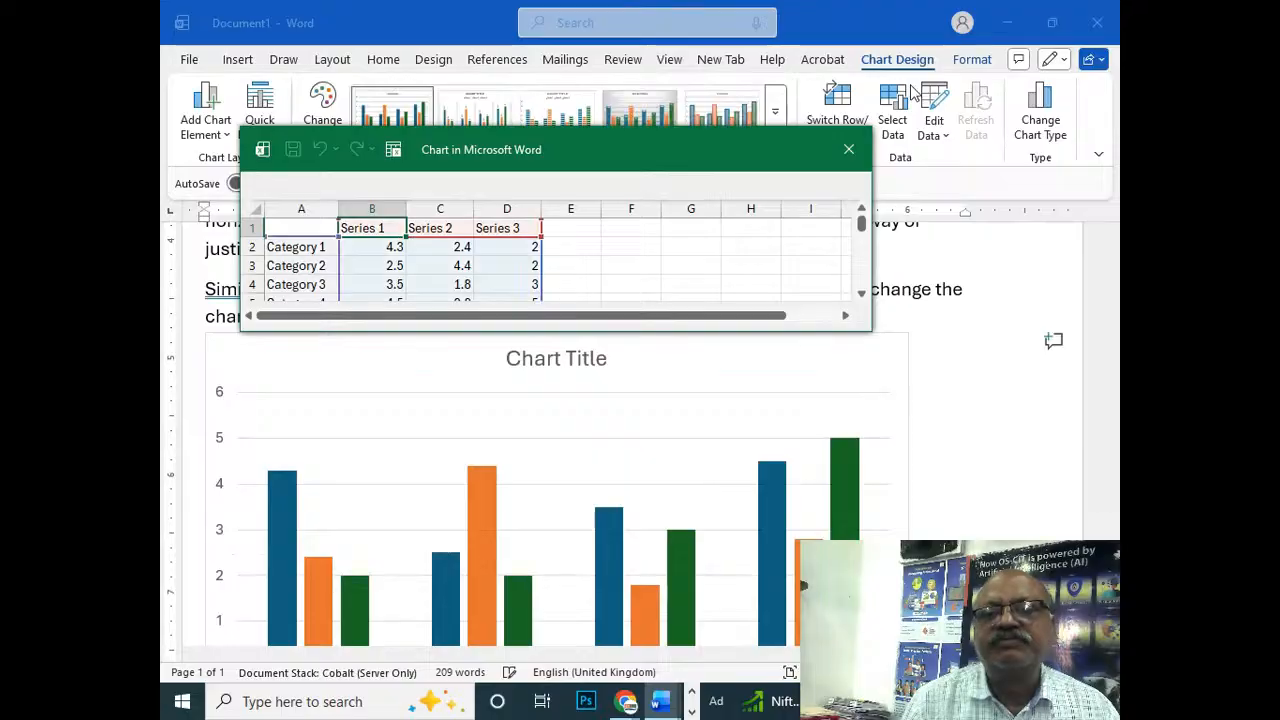
Step: Close the chart's data sheet and delete the sample column chart below the last paragraph
drag(797, 162, 833, 266)
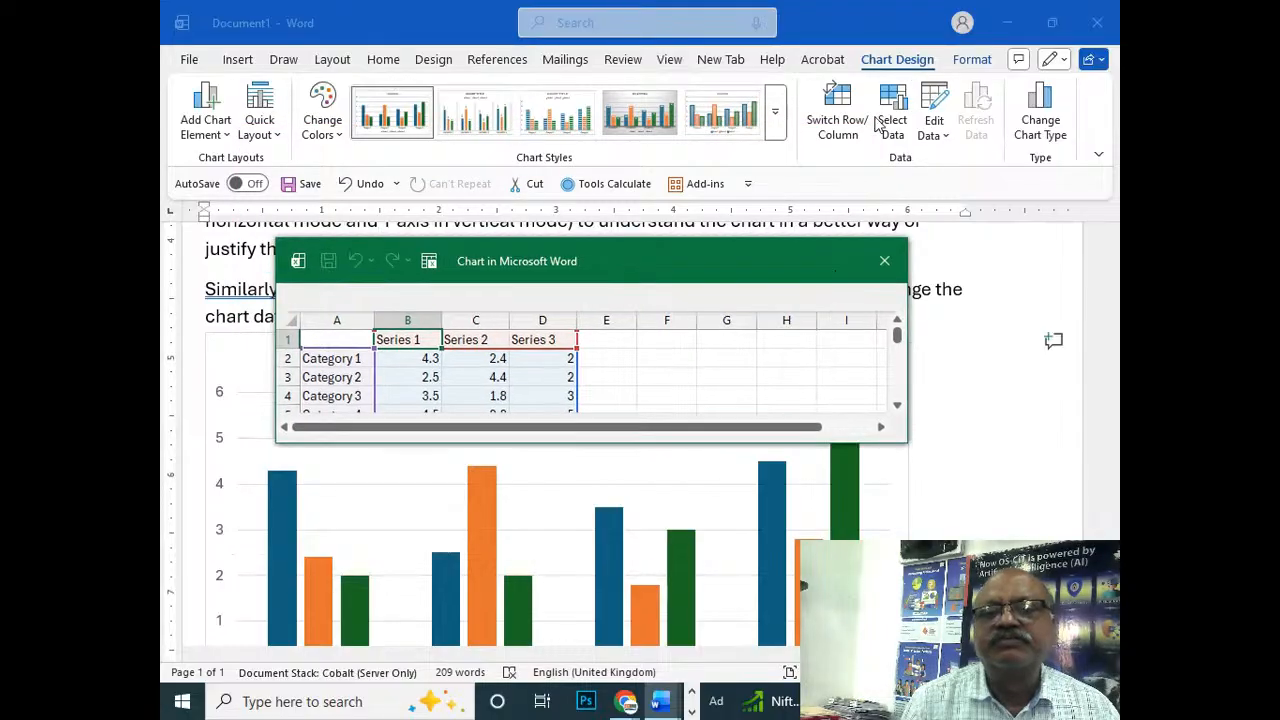
click(903, 70)
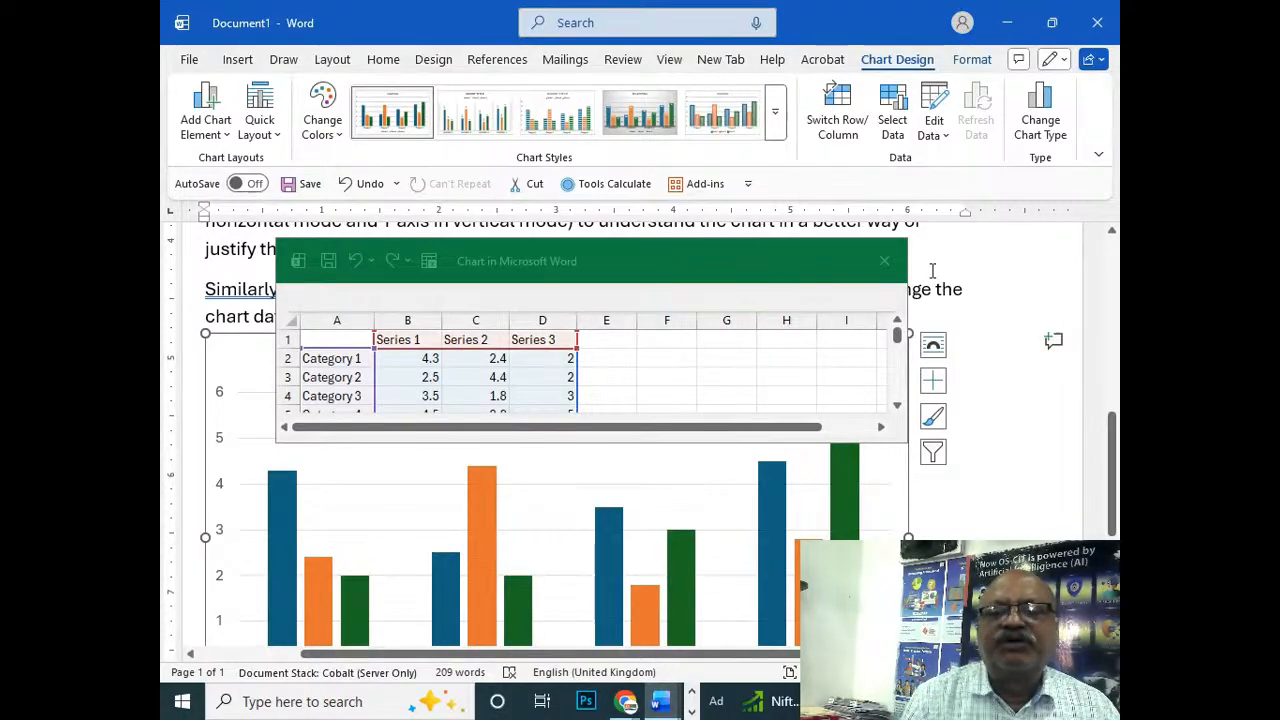
click(885, 262)
click(885, 262)
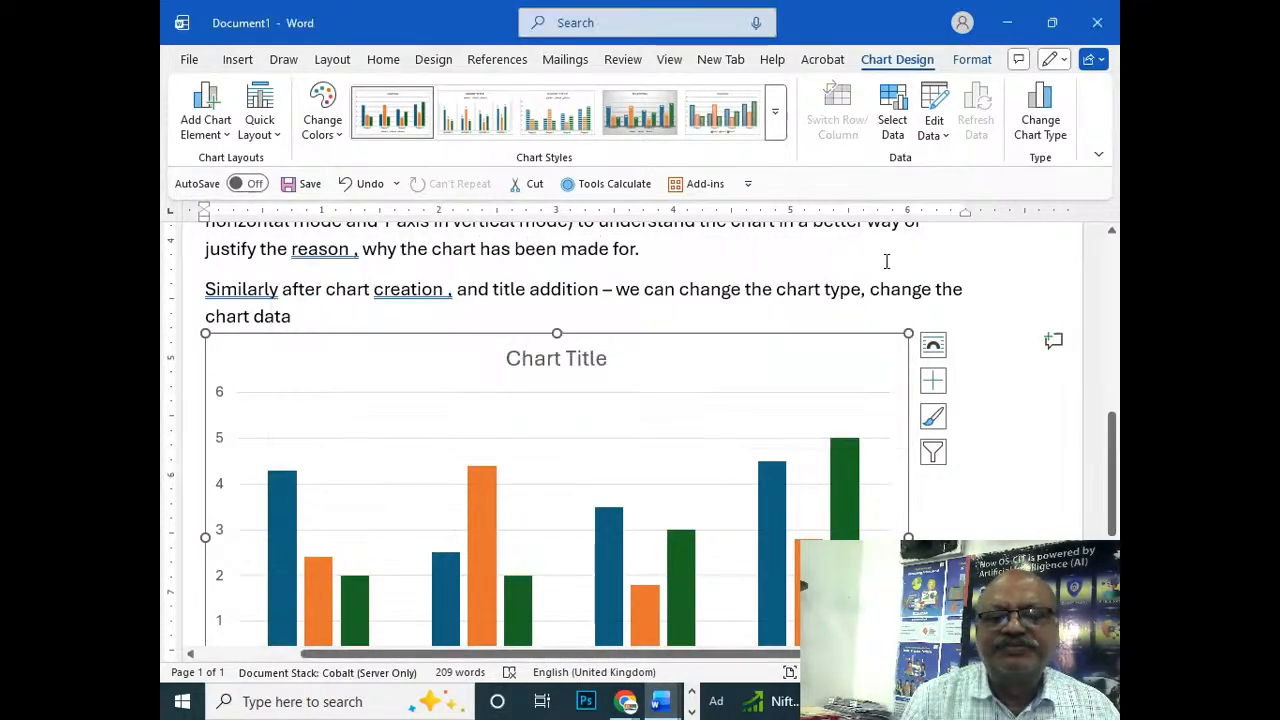
key(Delete)
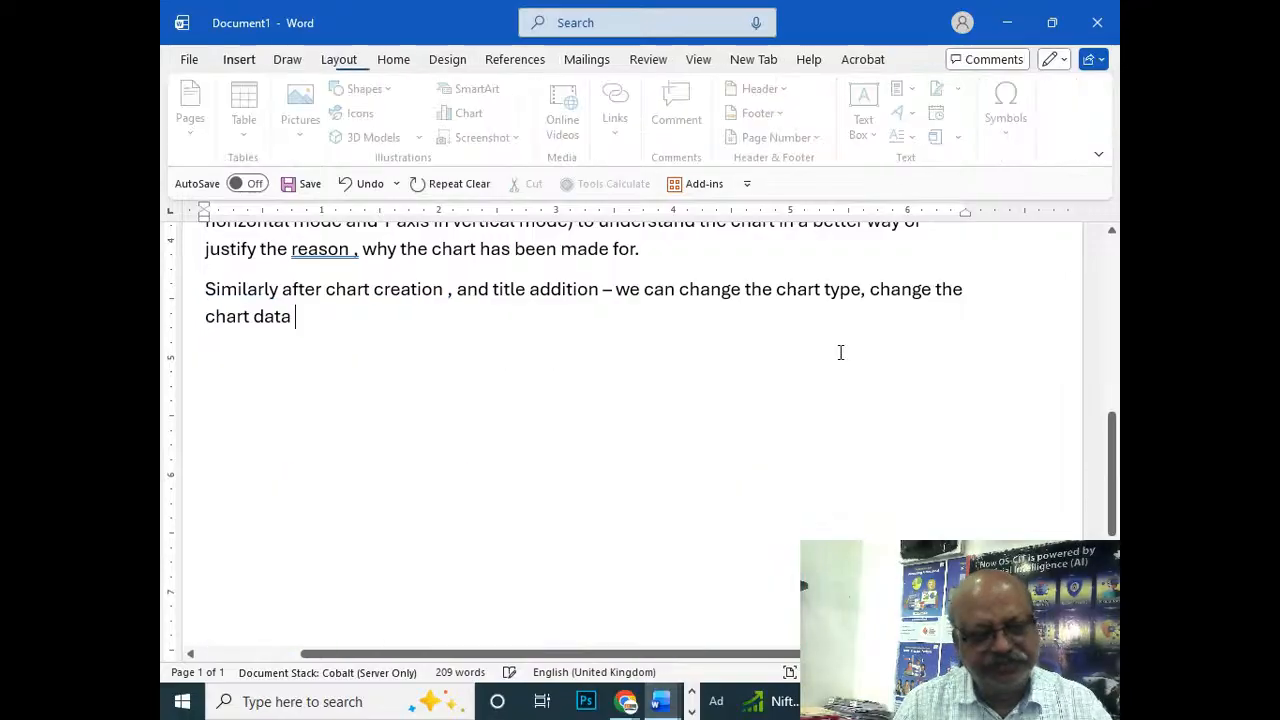
Step: Continue the last paragraph after "chart data" with "by going to design menu inside which select change"
scroll(455, 427, up, 1)
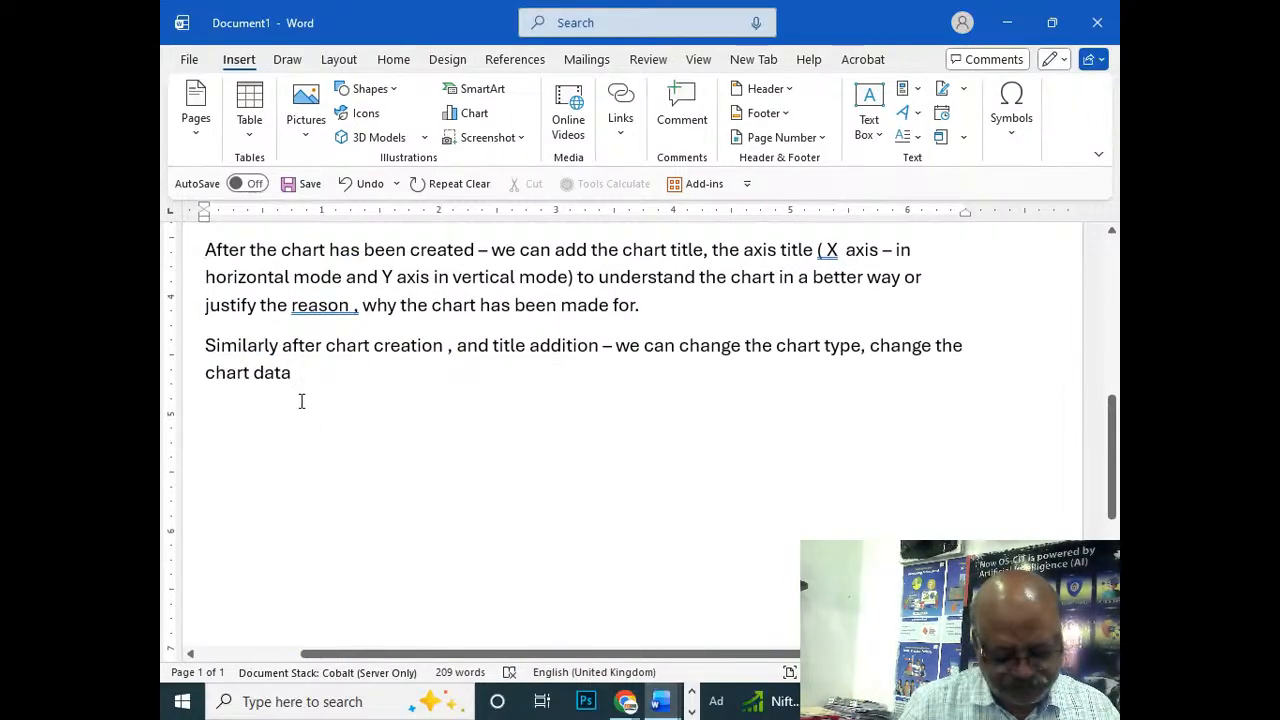
text(by going to de)
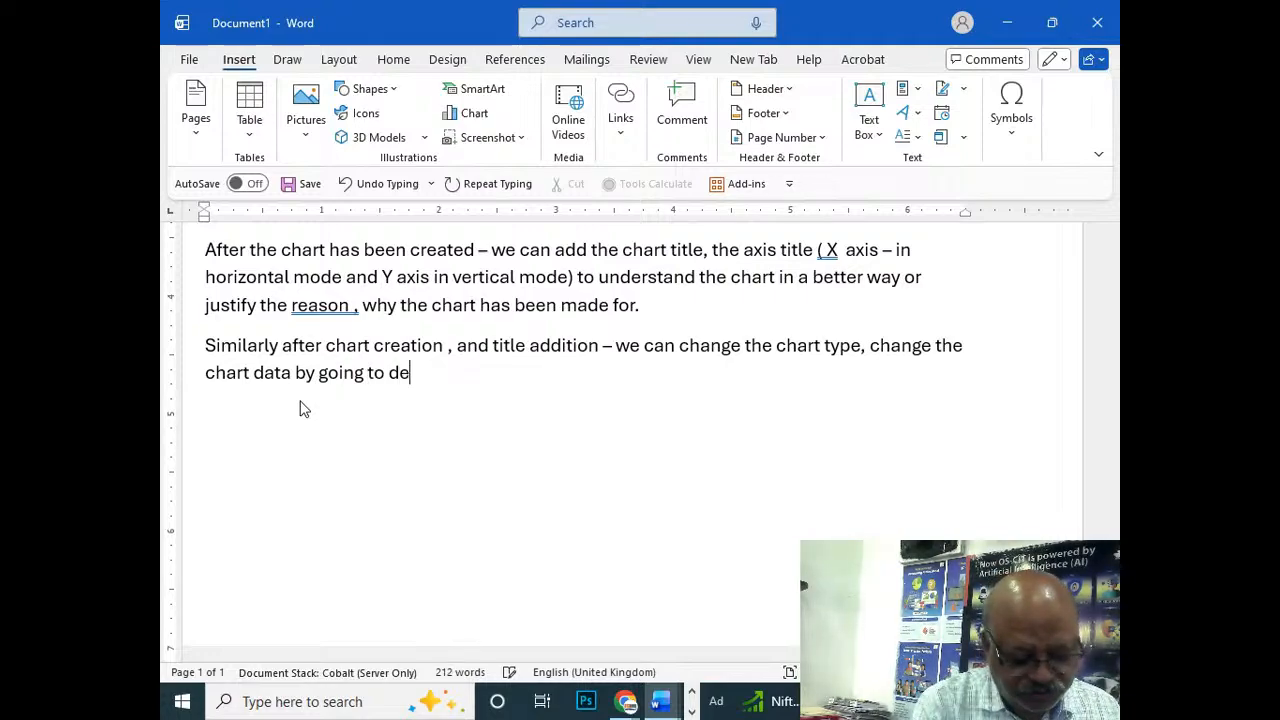
text(sign menu )
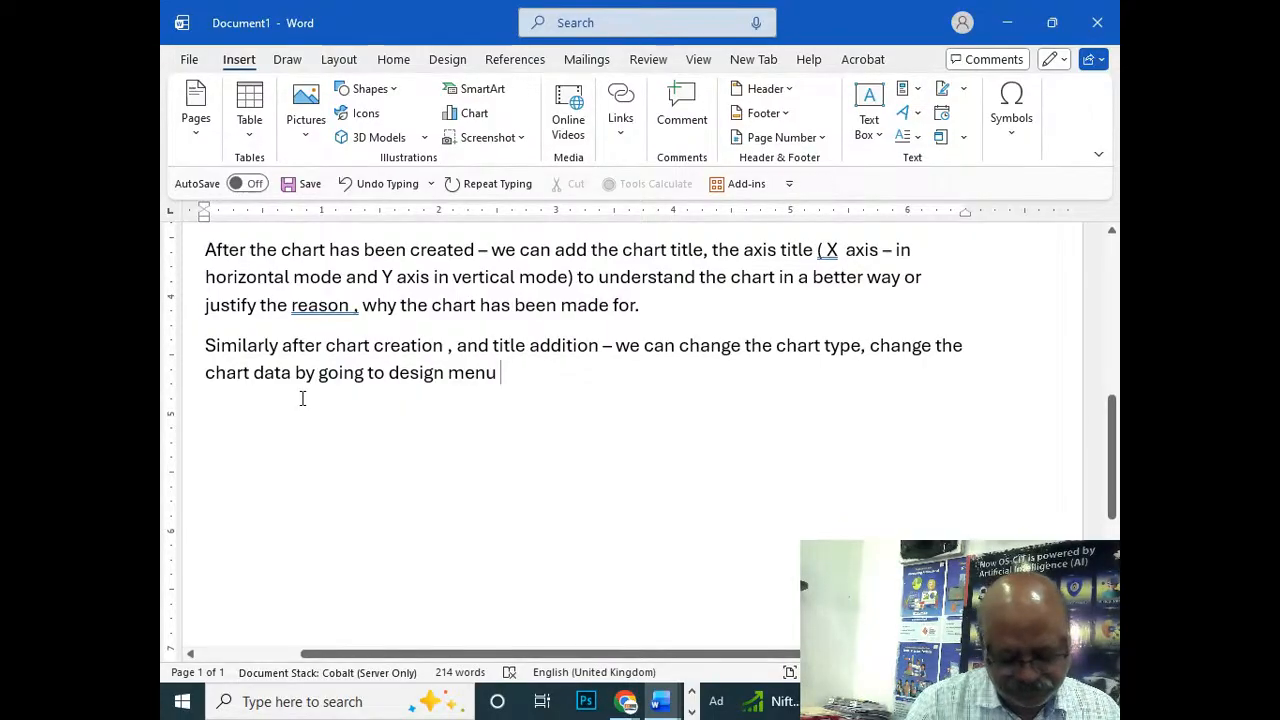
text(inside which select change )
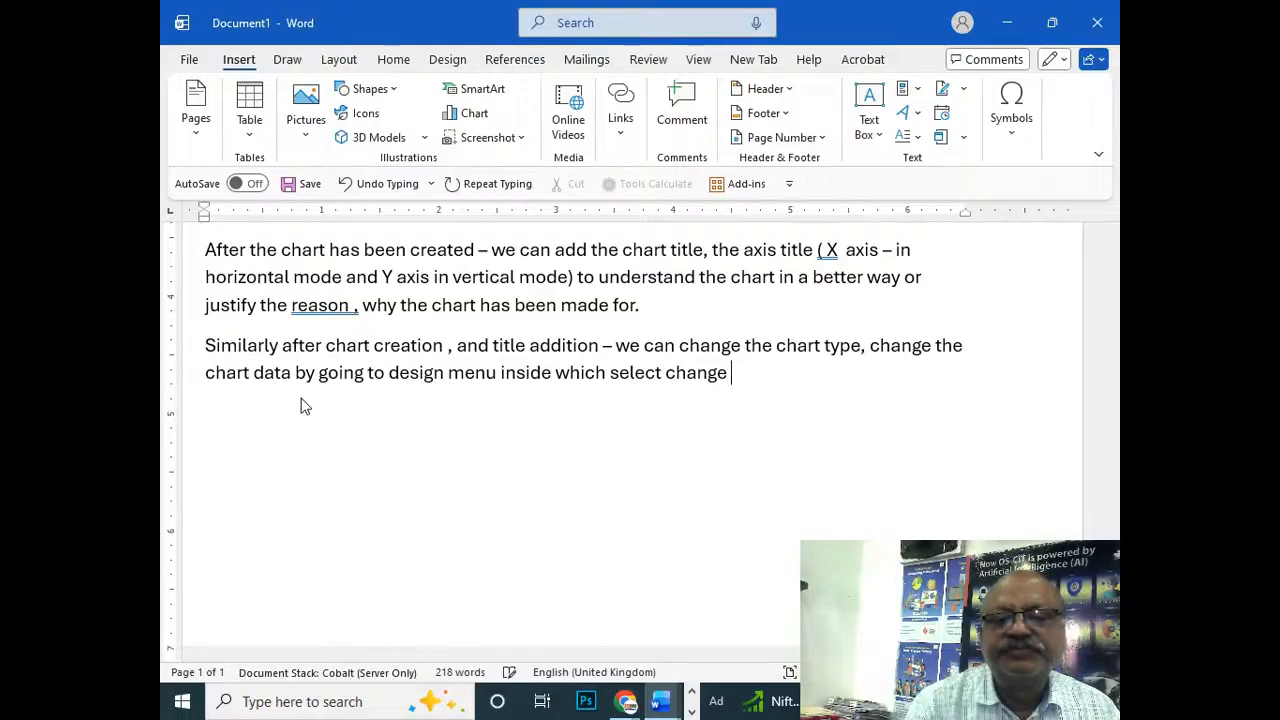
Step: Finish the sentence after "select change" with the words "chat type option and edit data option"
text(cha)
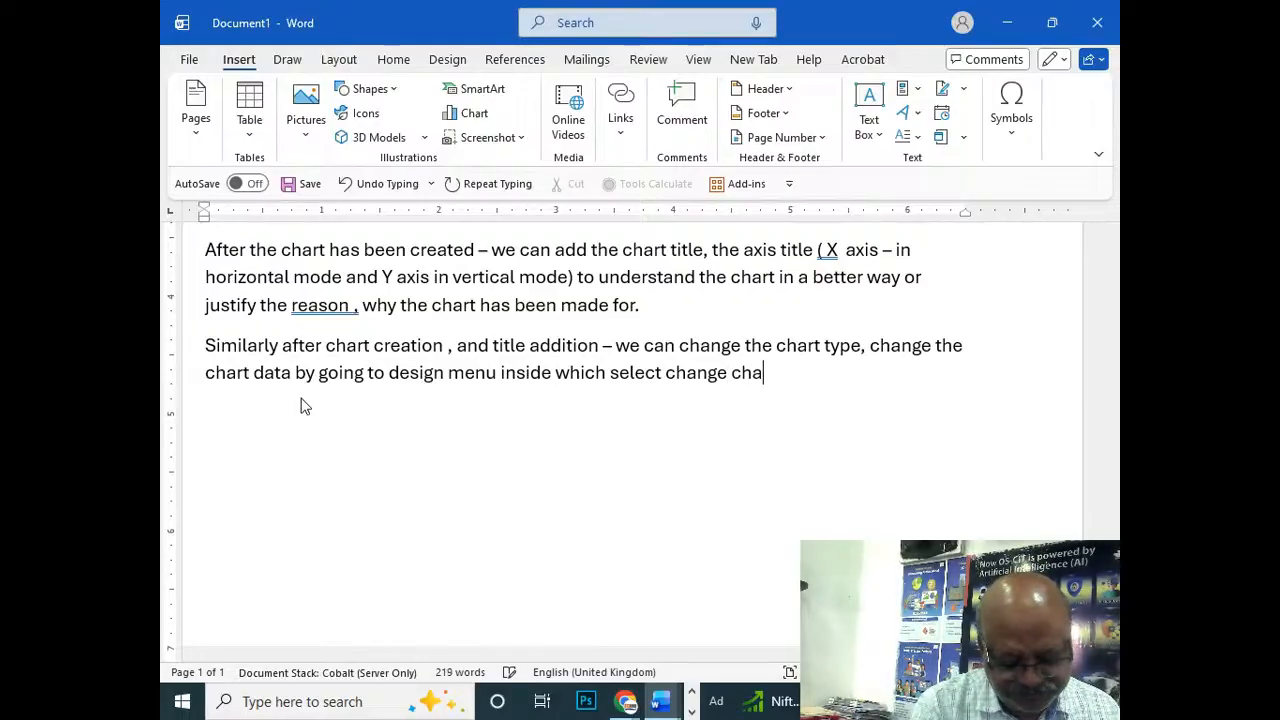
text(t typ)
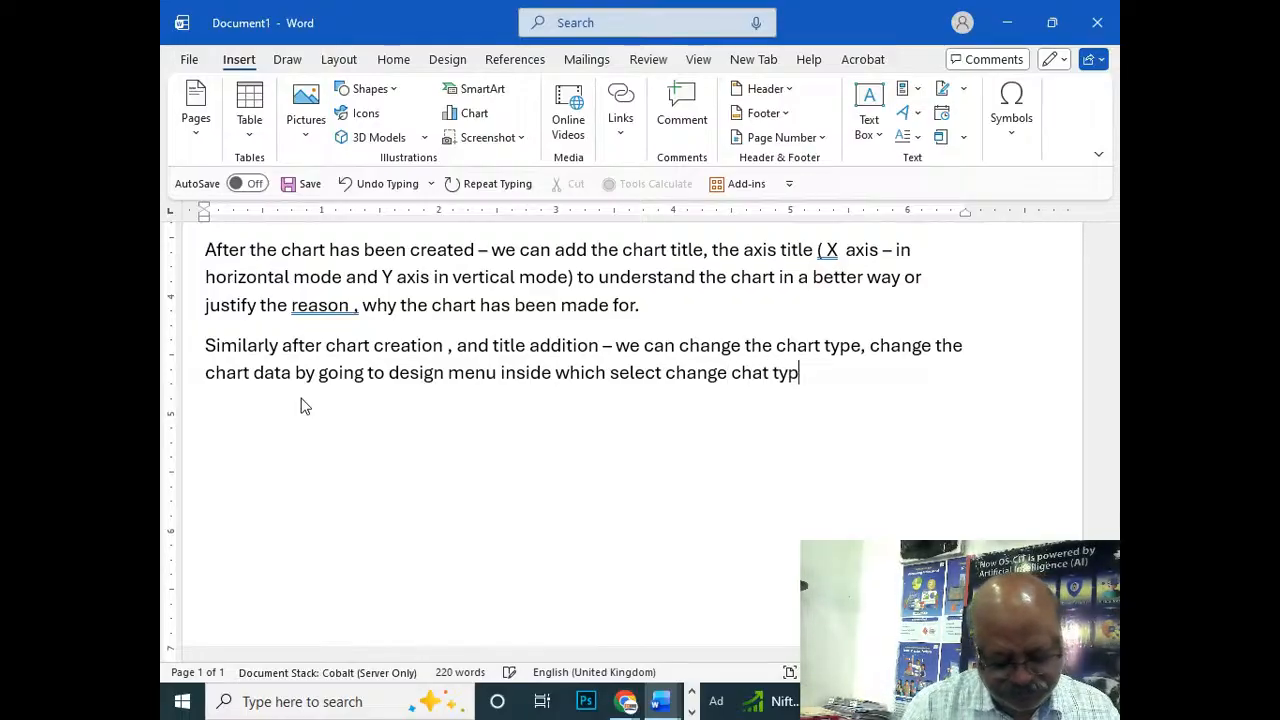
text(e option )
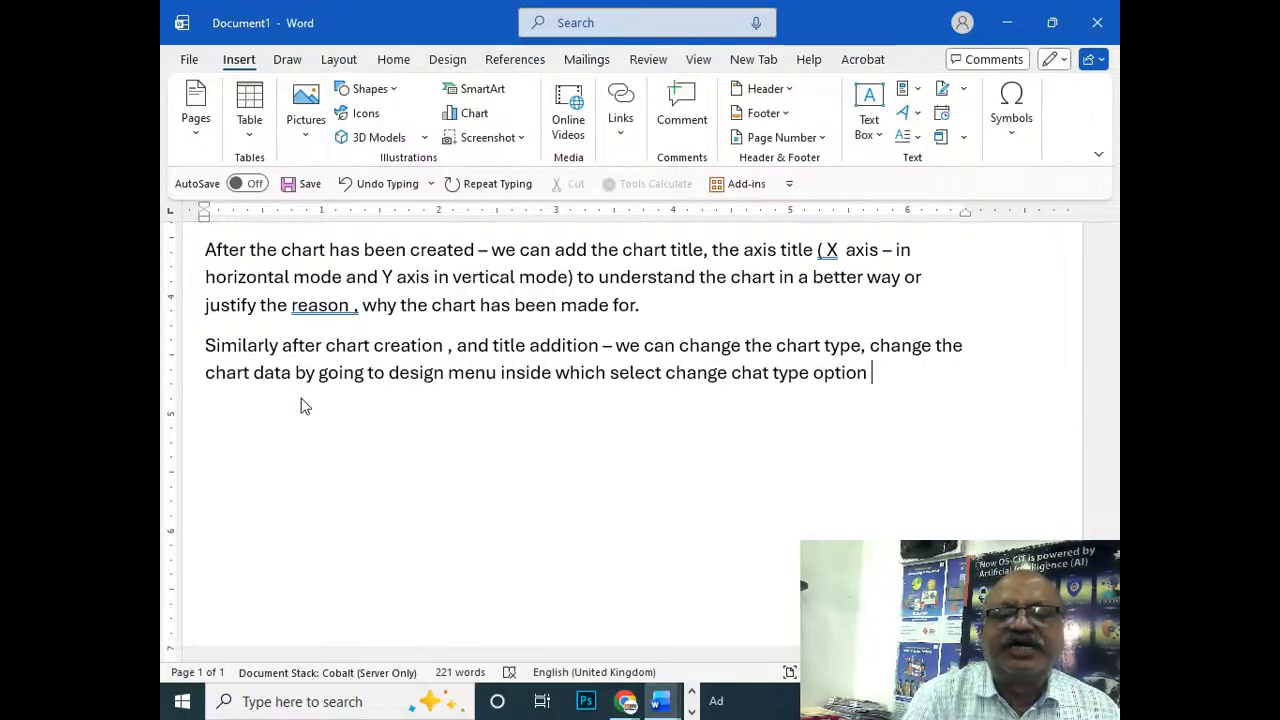
text(and ed)
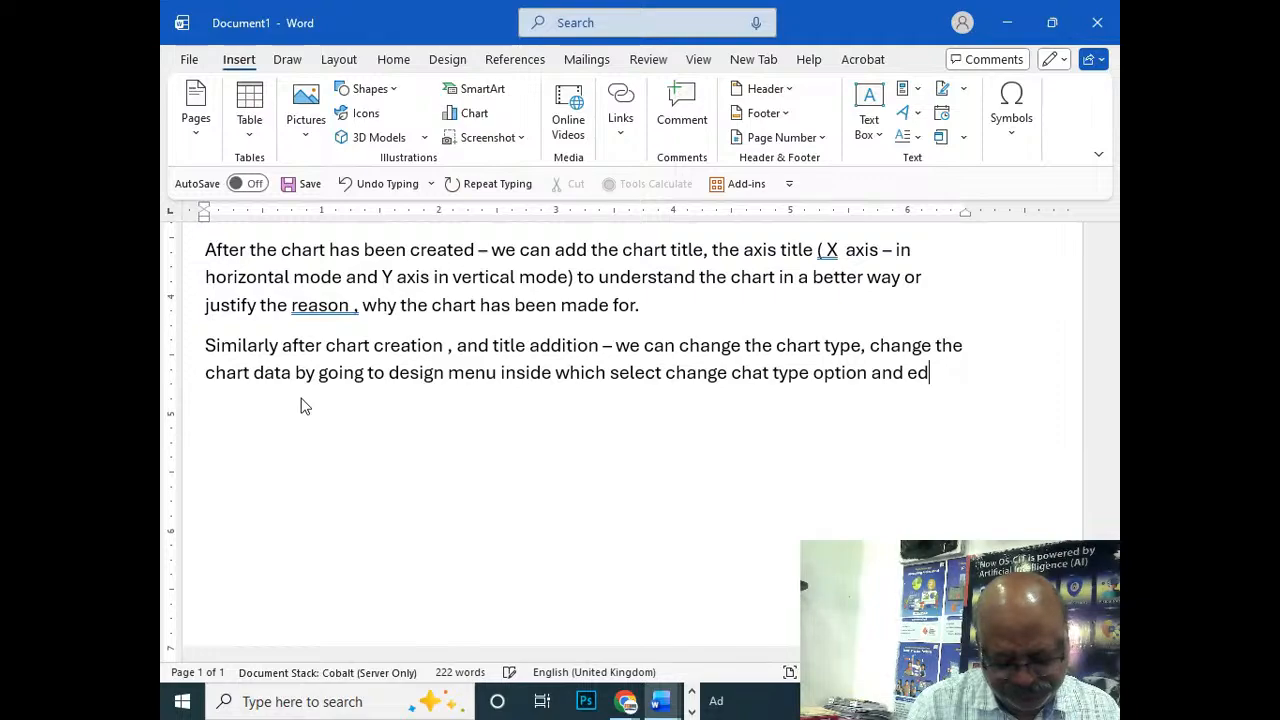
text(it data )
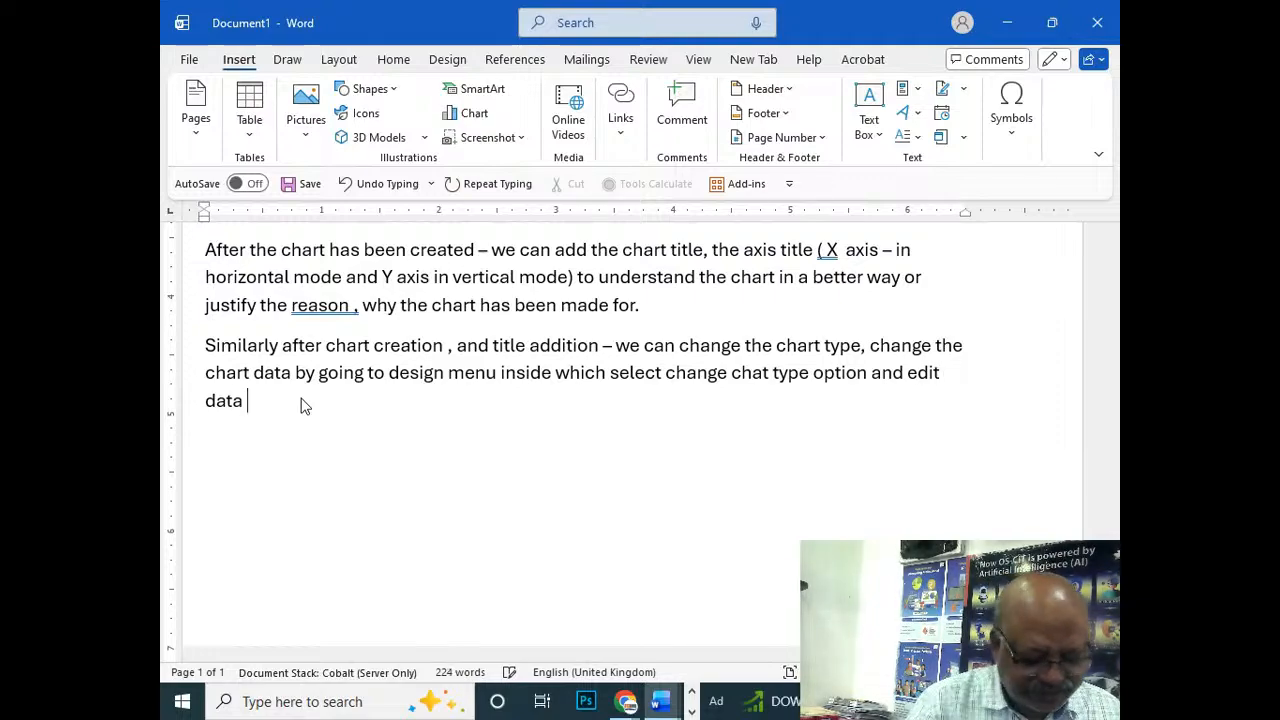
text(option)
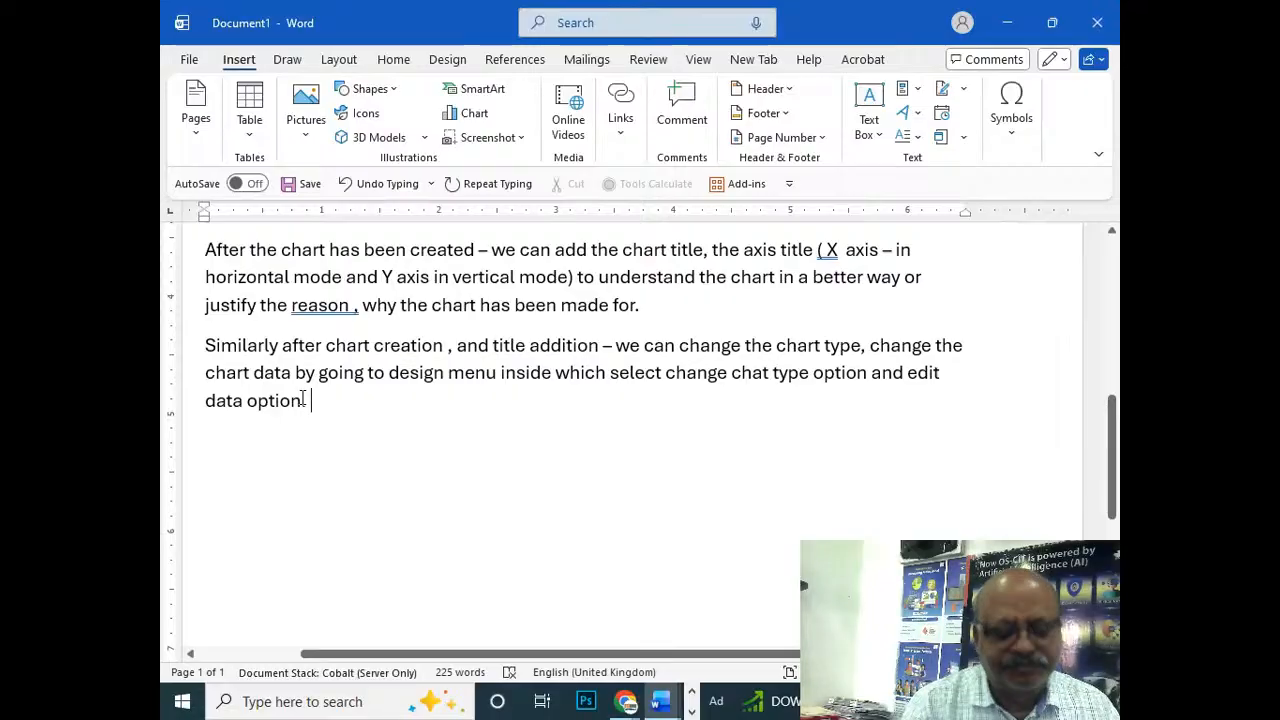
Step: Start a new paragraph at the end of the notes with the text "Thereby the created chart will"
key(Return)
text(The)
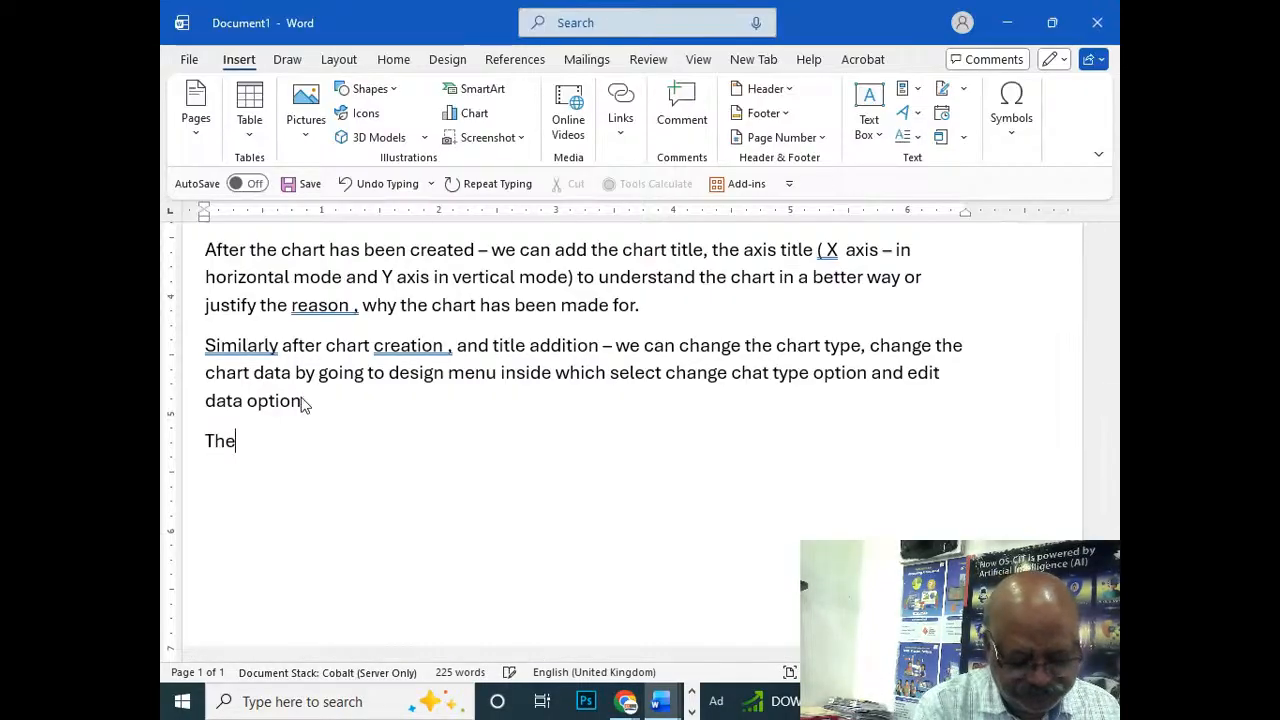
text(reby )
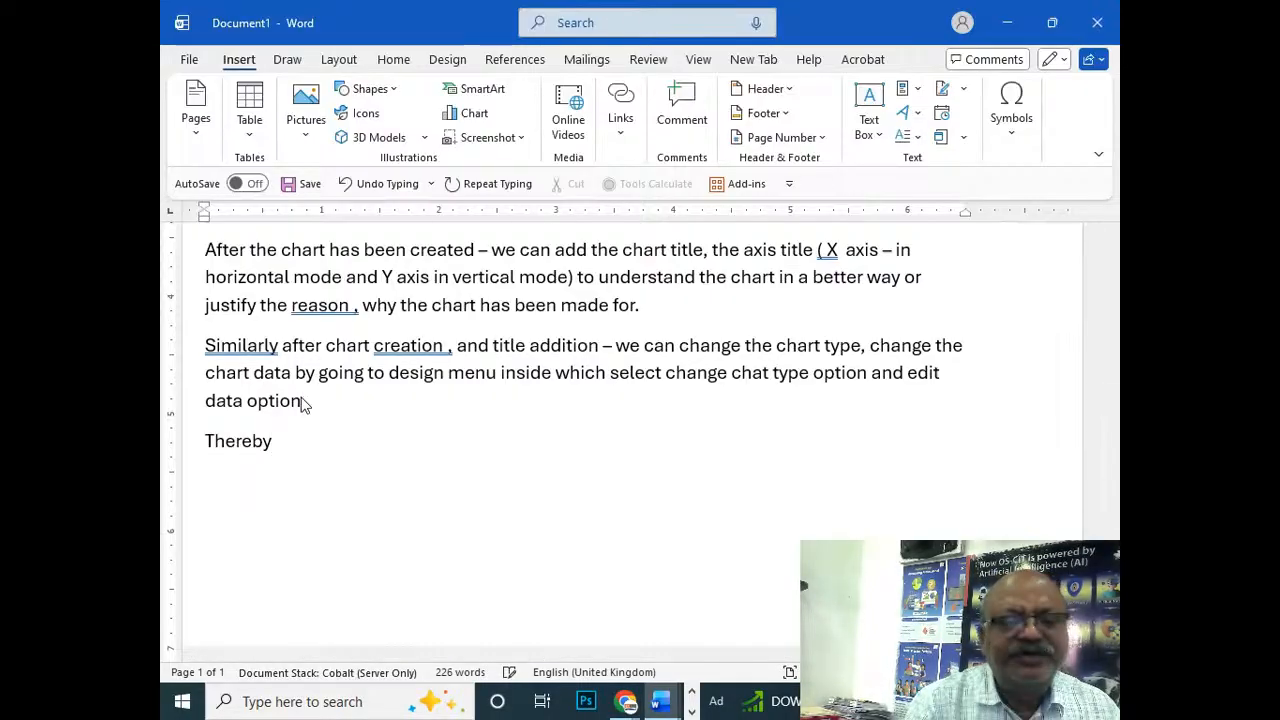
text(th)
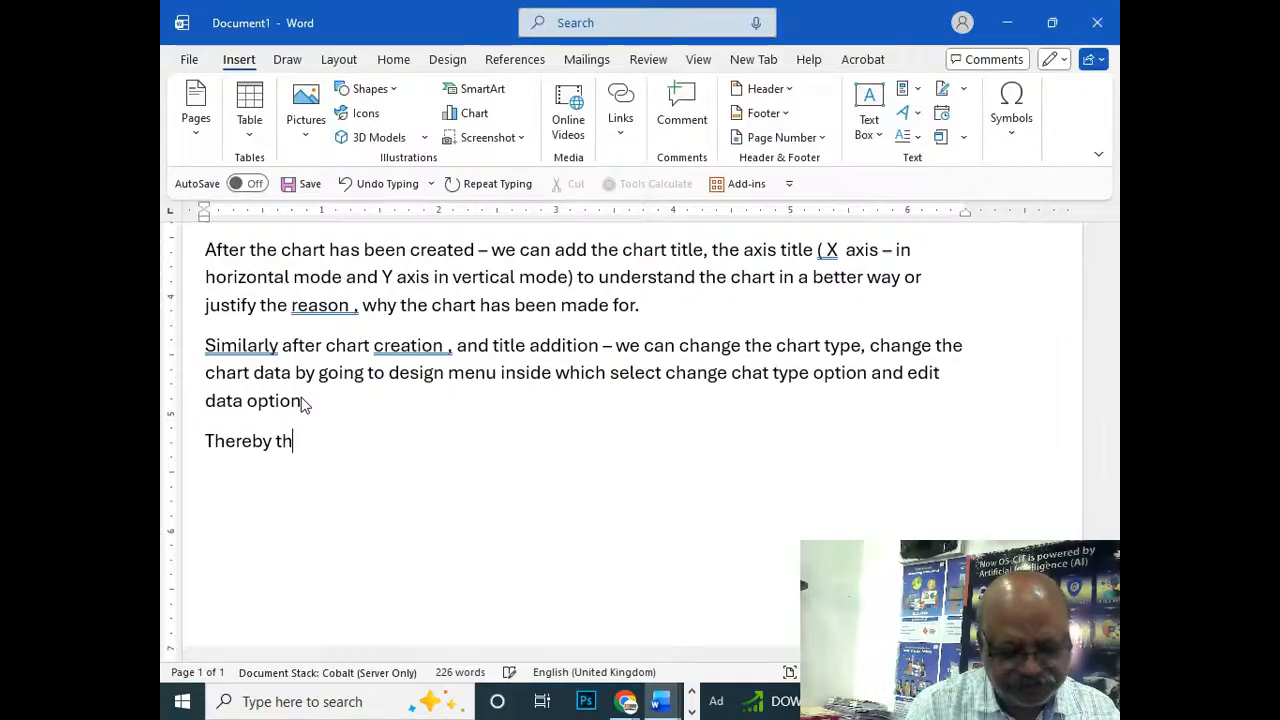
text(e c)
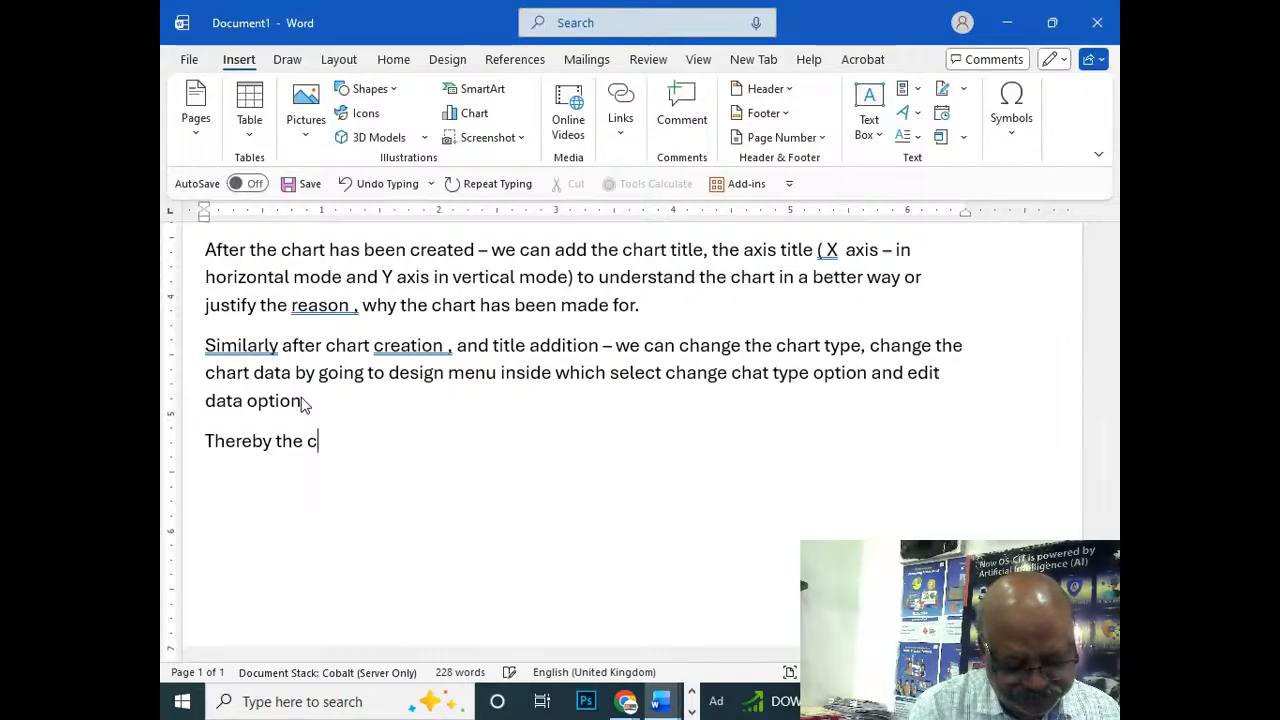
text(reated cha)
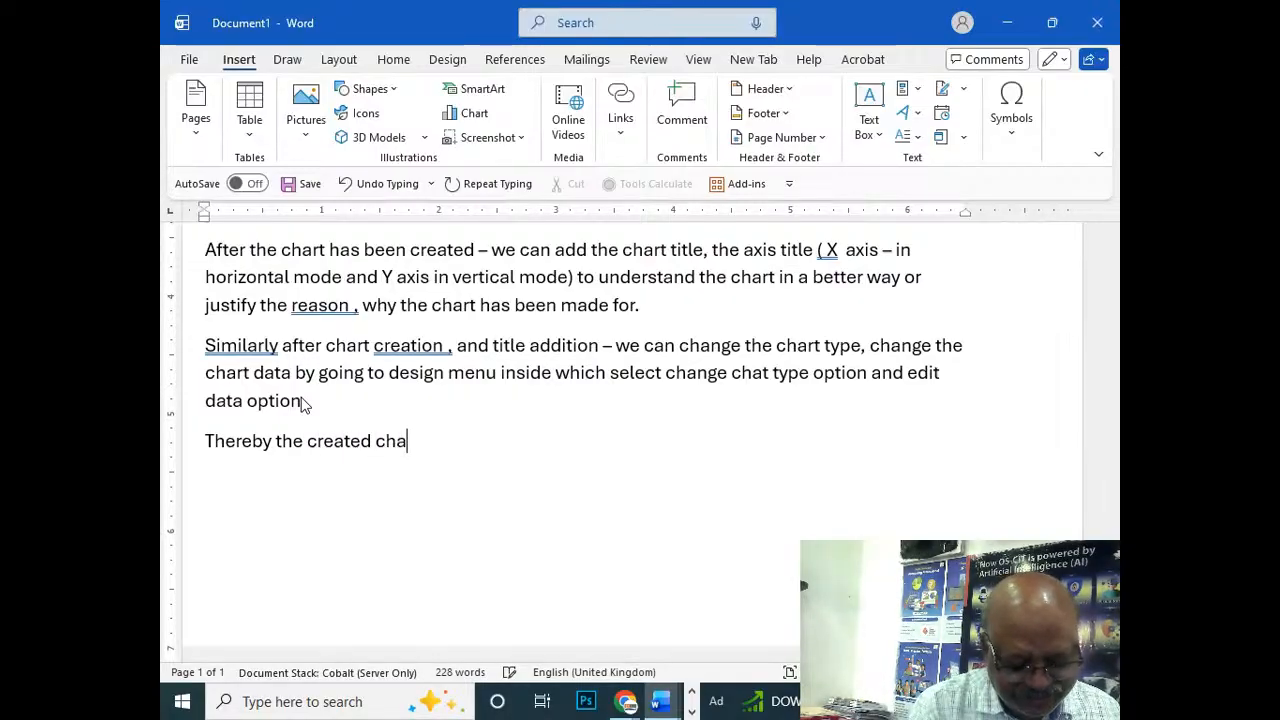
text(rt will )
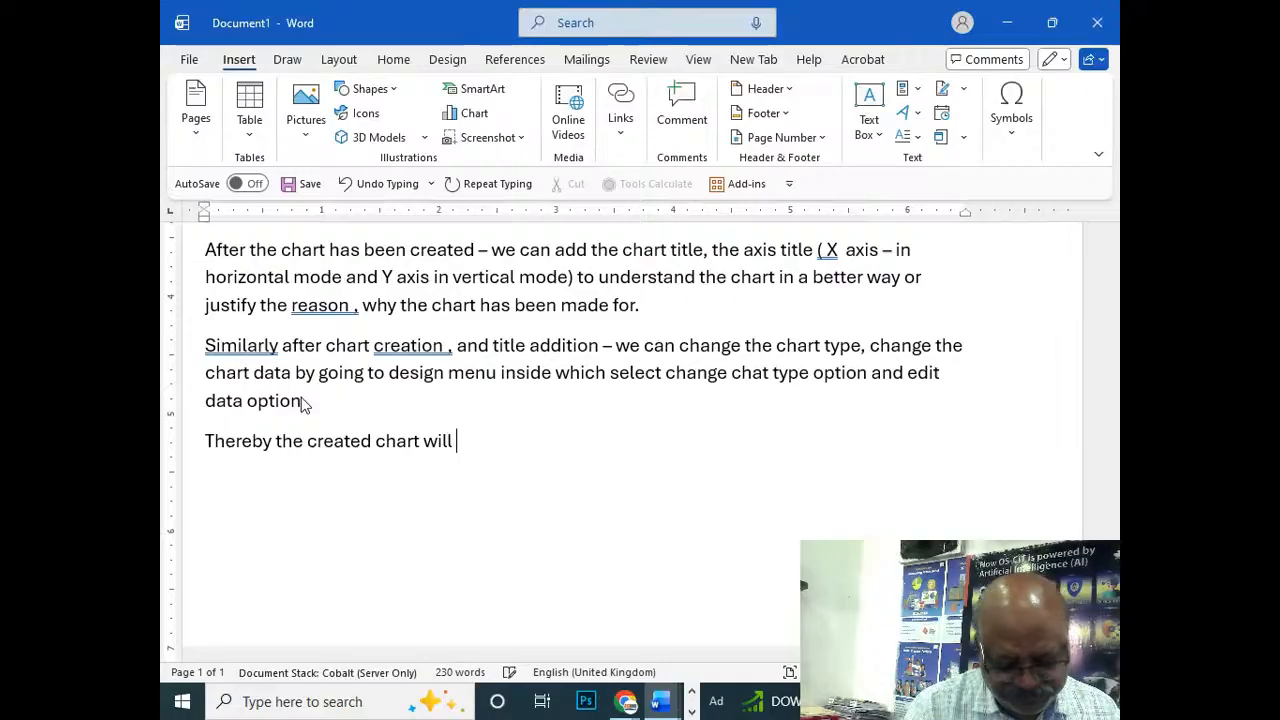
Step: Complete the last paragraph after "Thereby the created chart will" with "be automaticcaly modified and updated as neccsary."
text(be au)
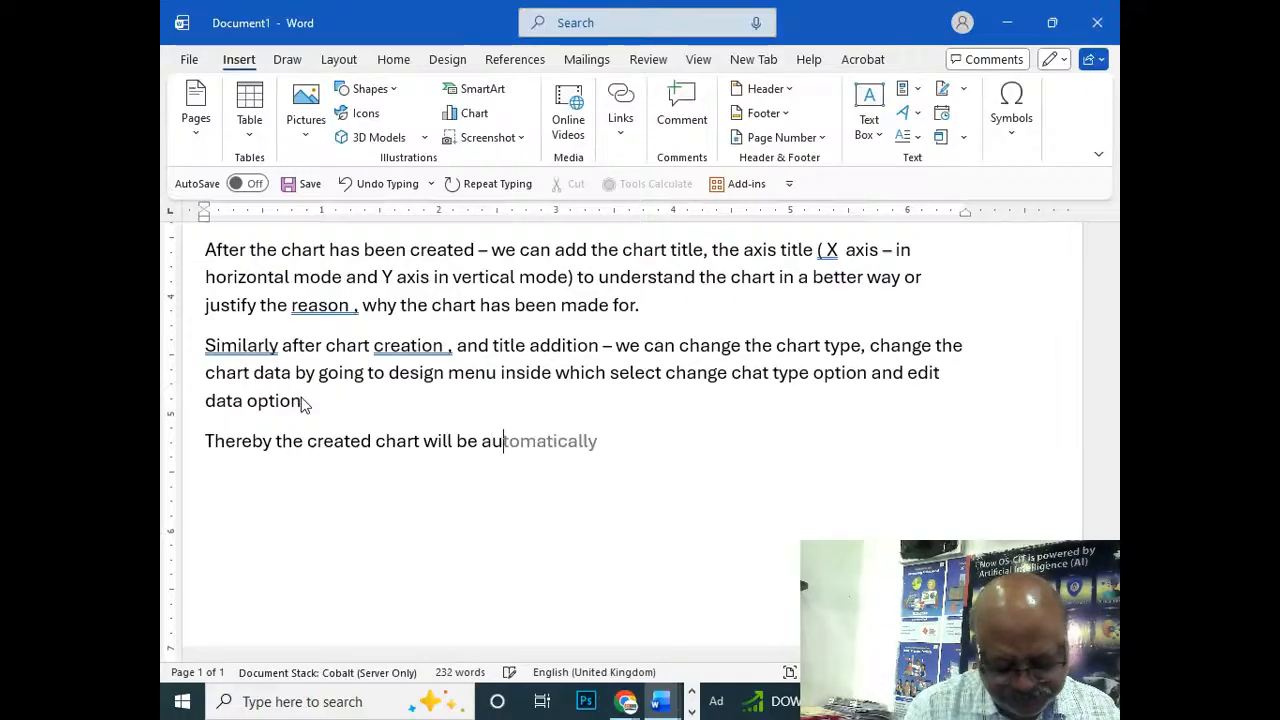
text(tomati)
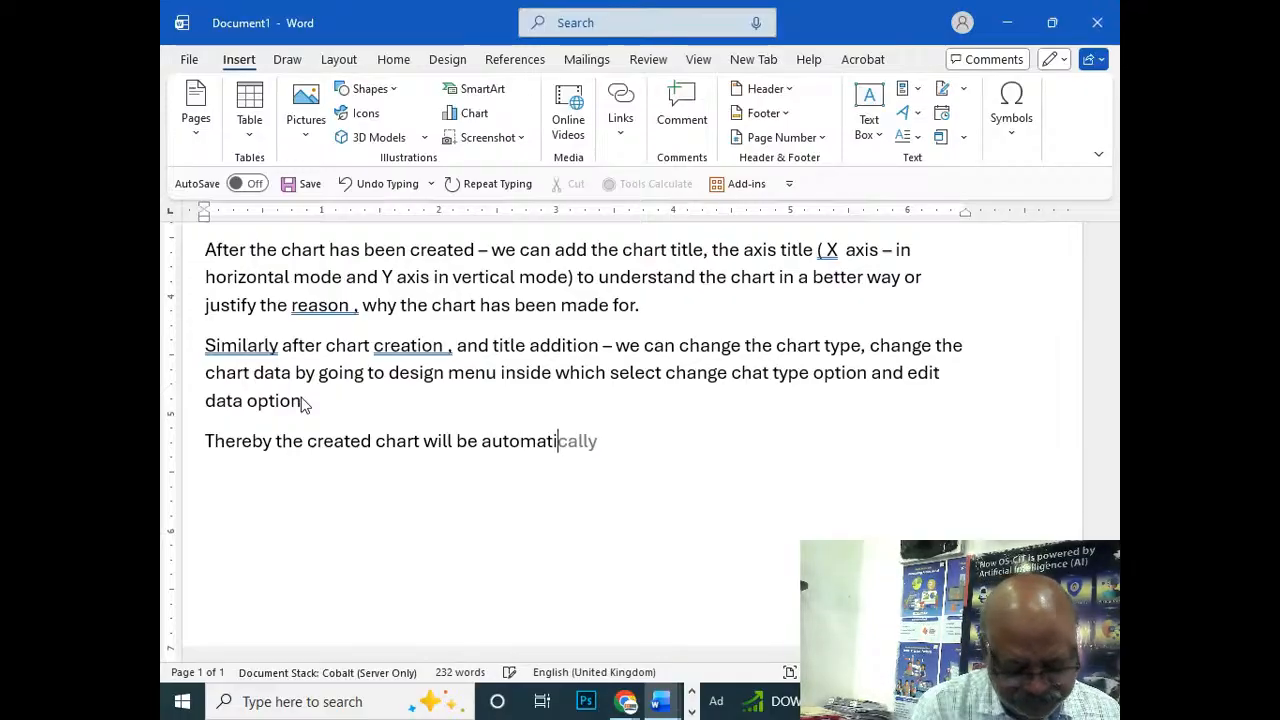
text(ccaly m)
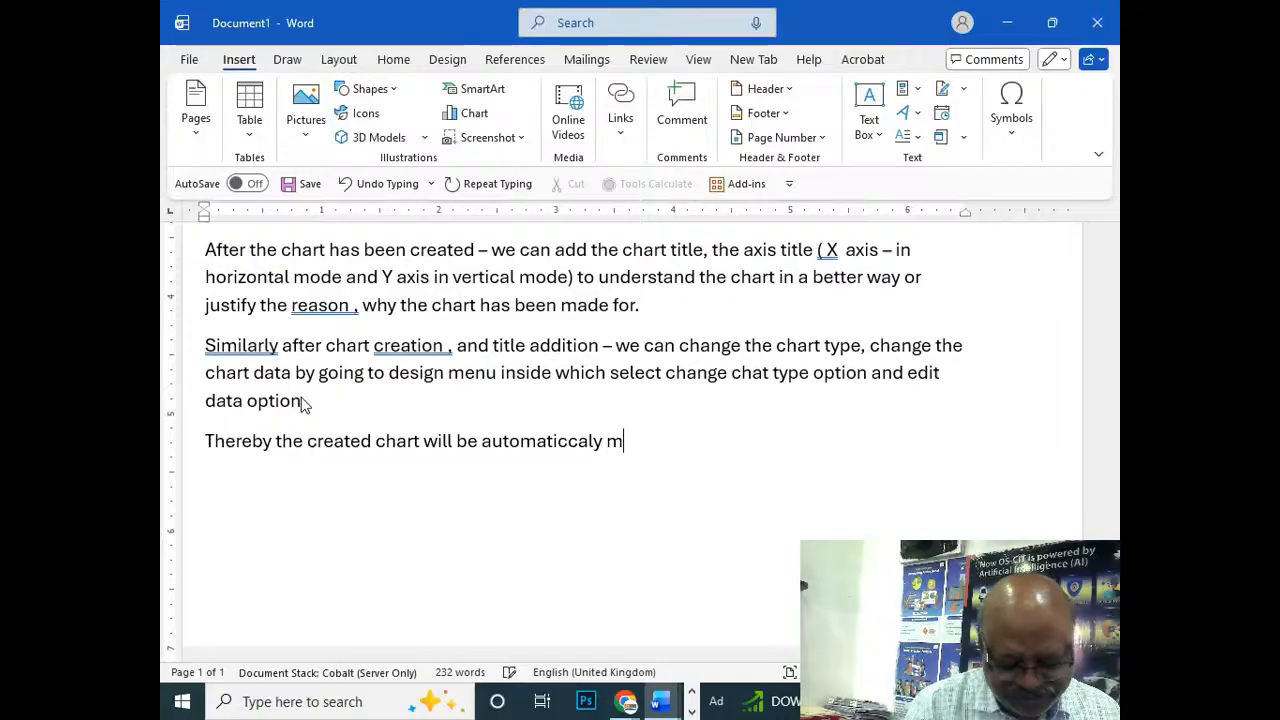
text(odified )
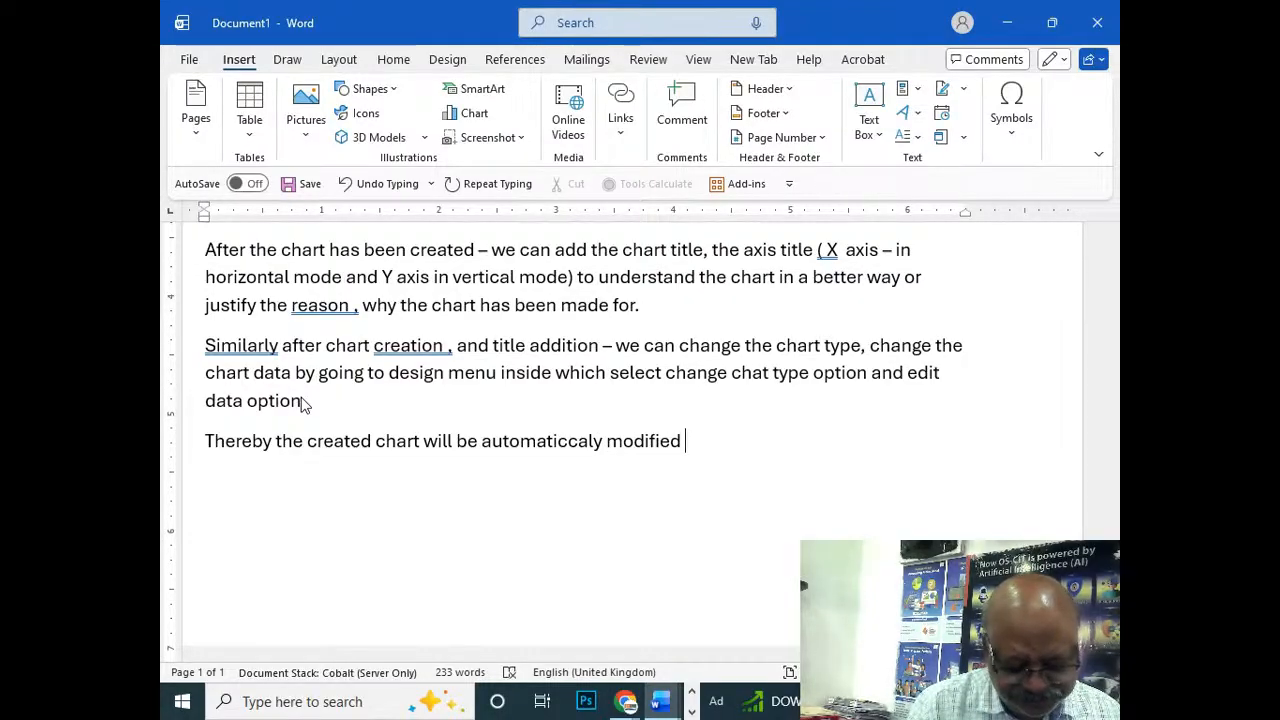
text(and )
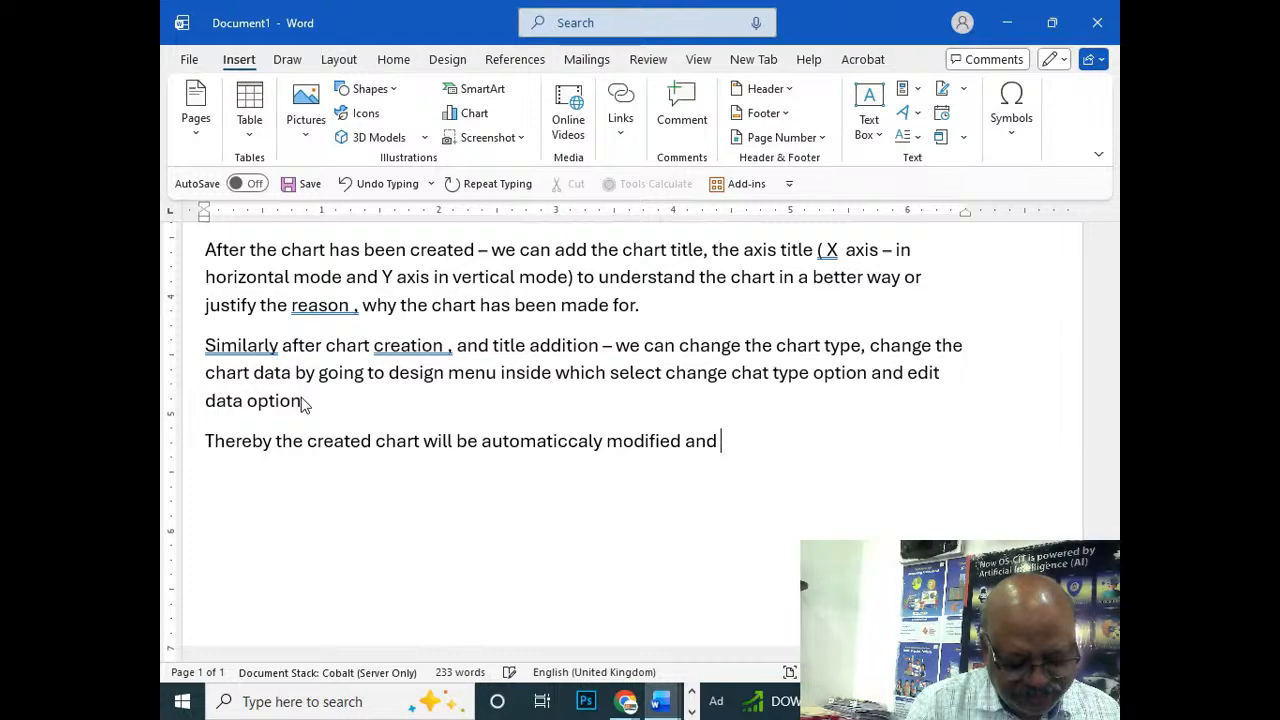
text(updat)
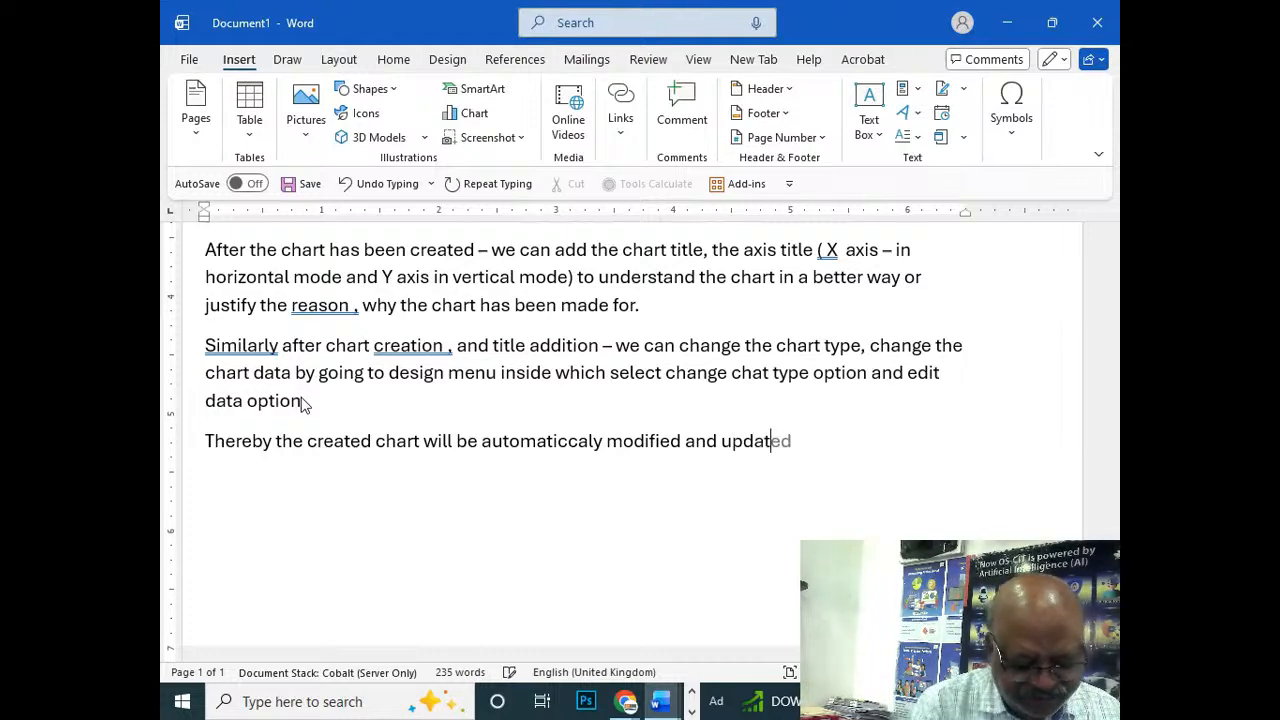
text(ed as )
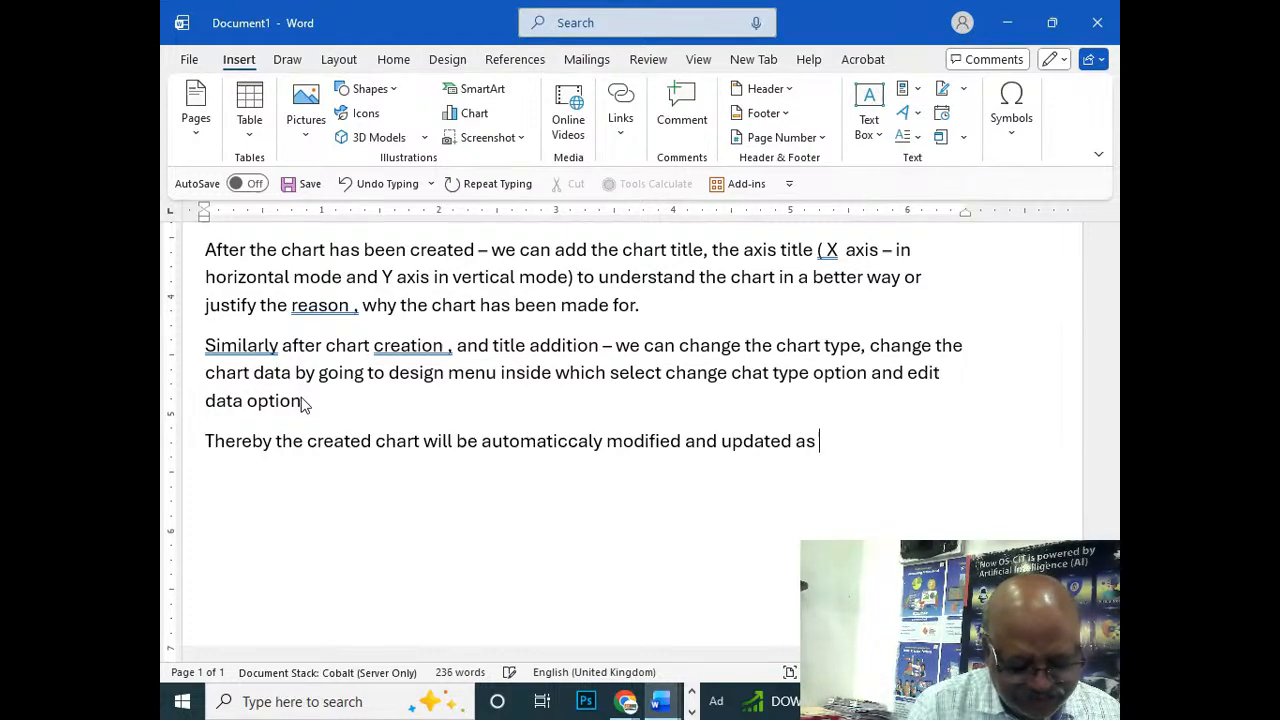
text(necc)
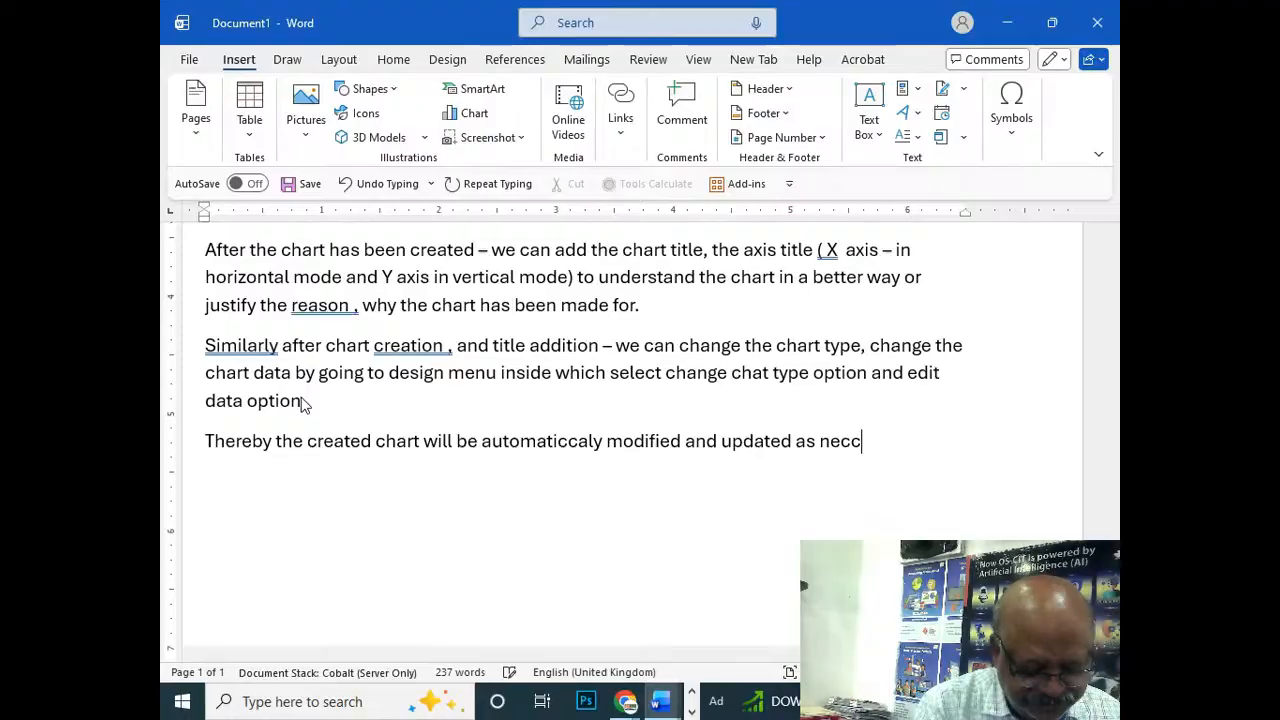
text(sary.)
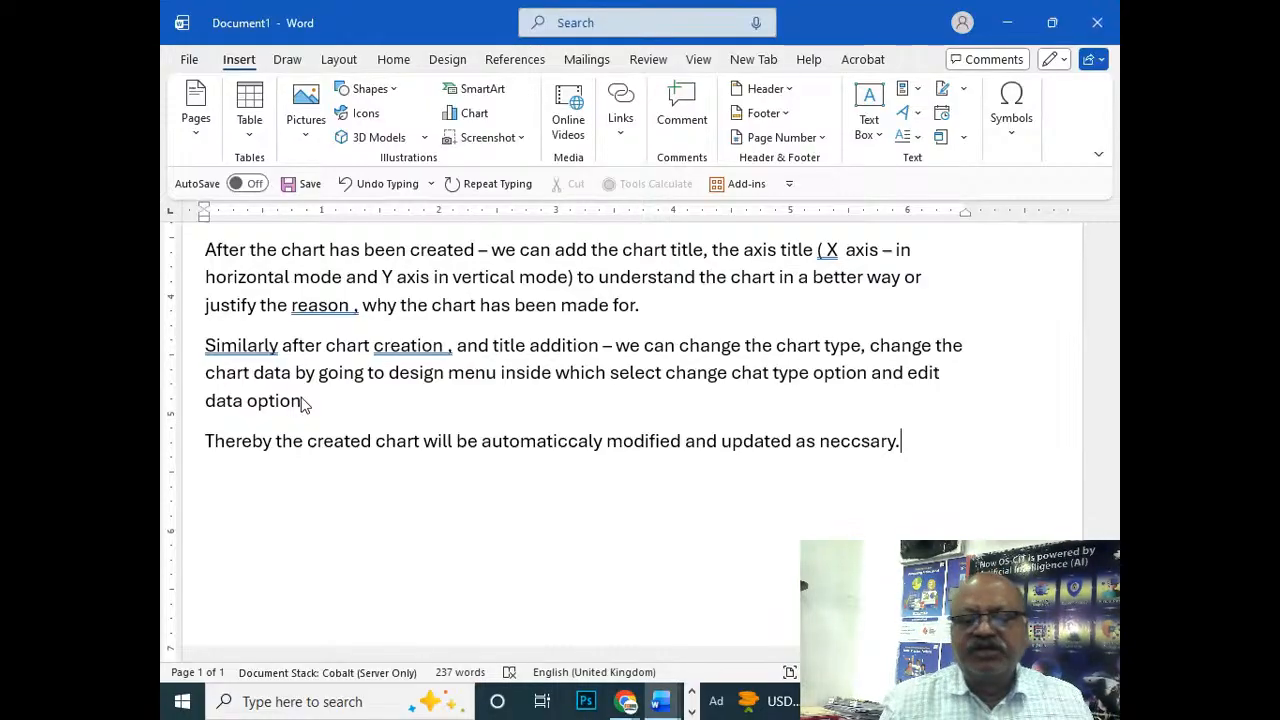
Step: Review the written chart notes from the last paragraph back up to the "Chart" heading
scroll(363, 362, up, 2)
scroll(363, 362, up, 2)
scroll(363, 362, down, 2)
scroll(363, 362, up, 2)
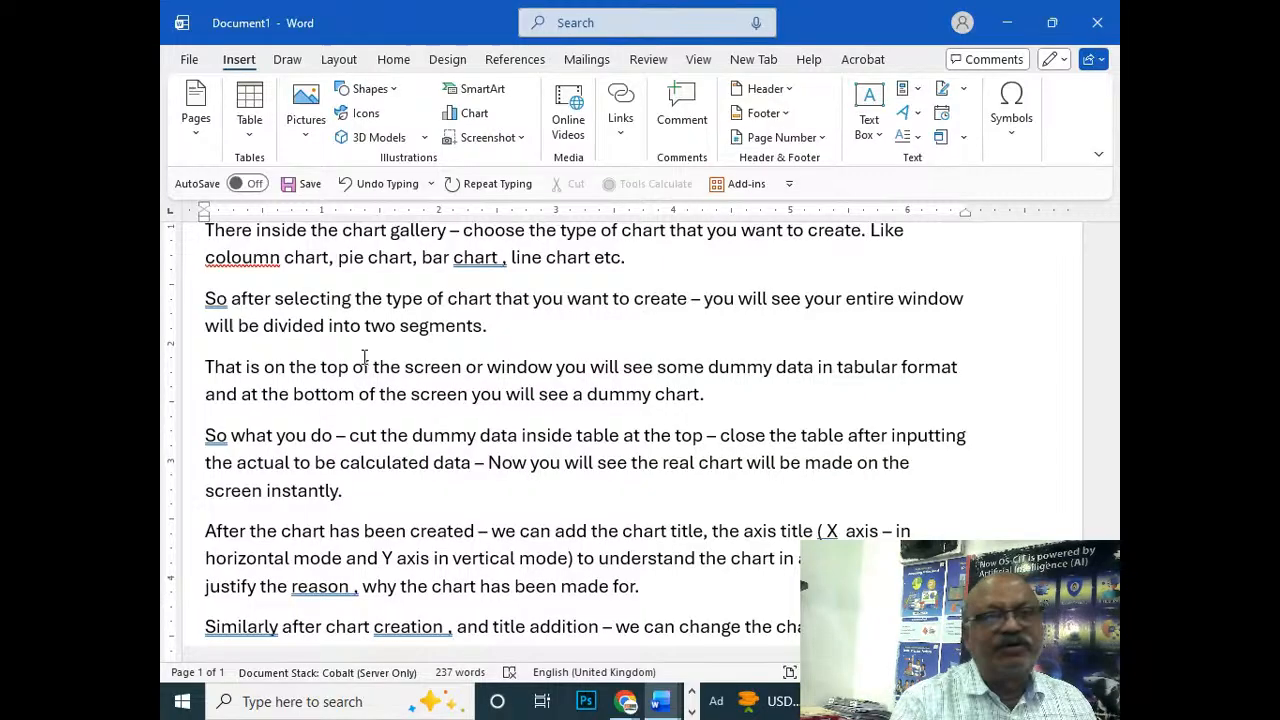
scroll(365, 355, up, 5)
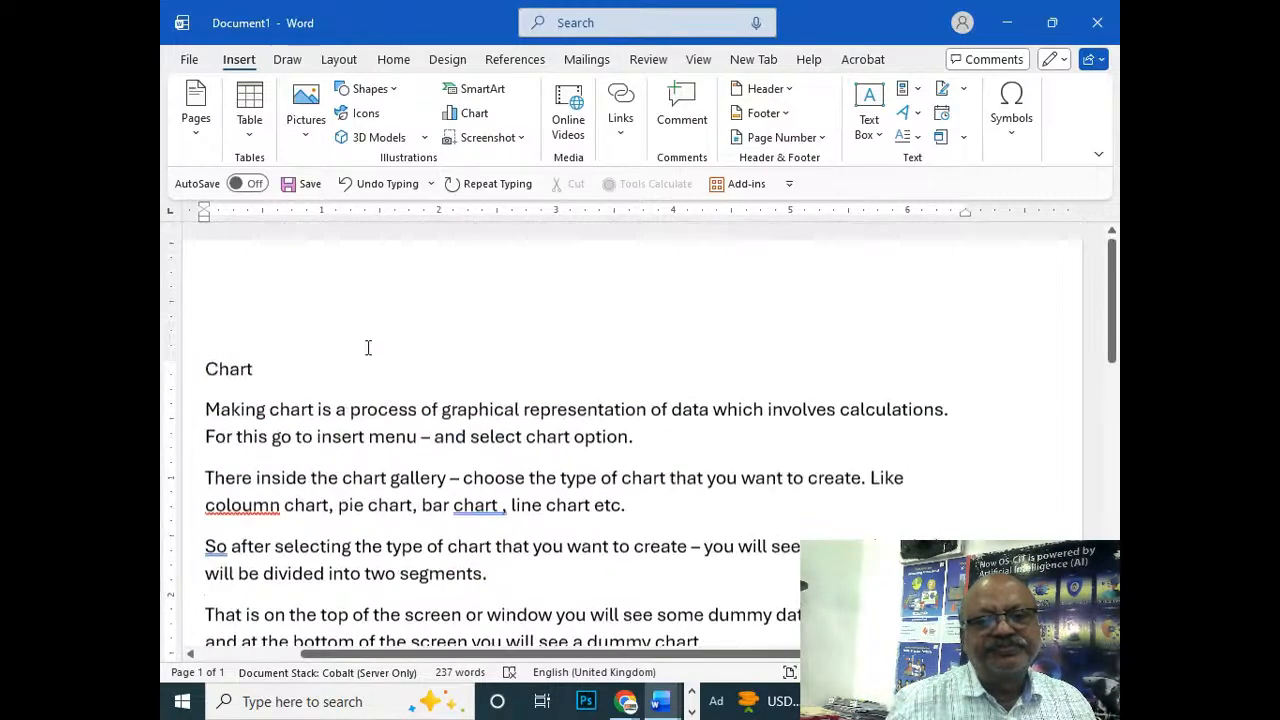
scroll(370, 343, down, 2)
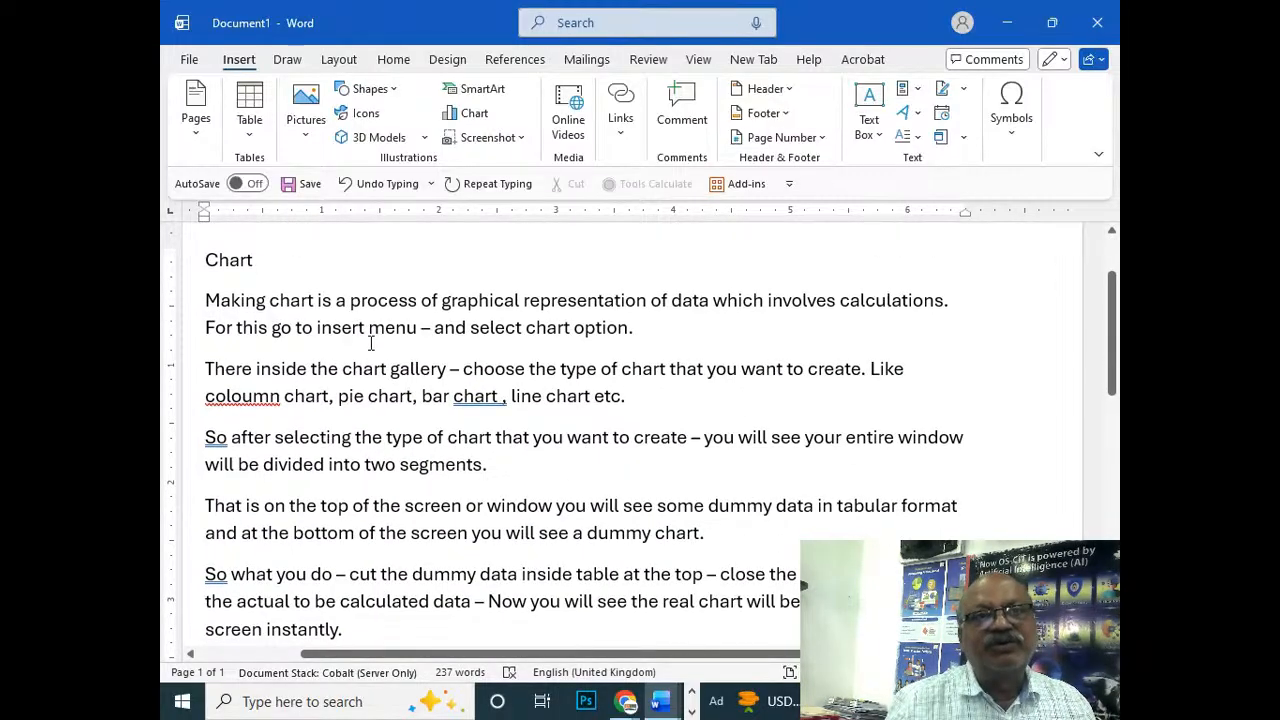
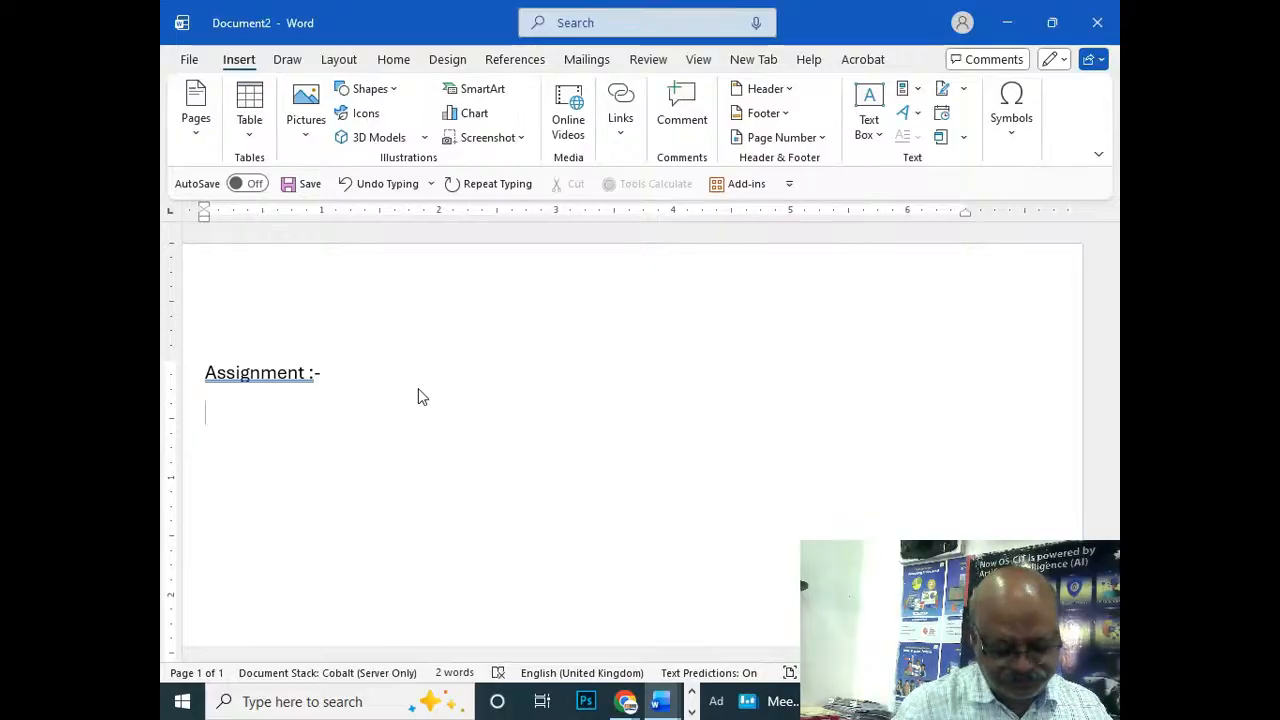
Step: Begin the task sentence below the "Assignment :-" heading with "Find out the", splitting "Findout" into two words
text(dout the)
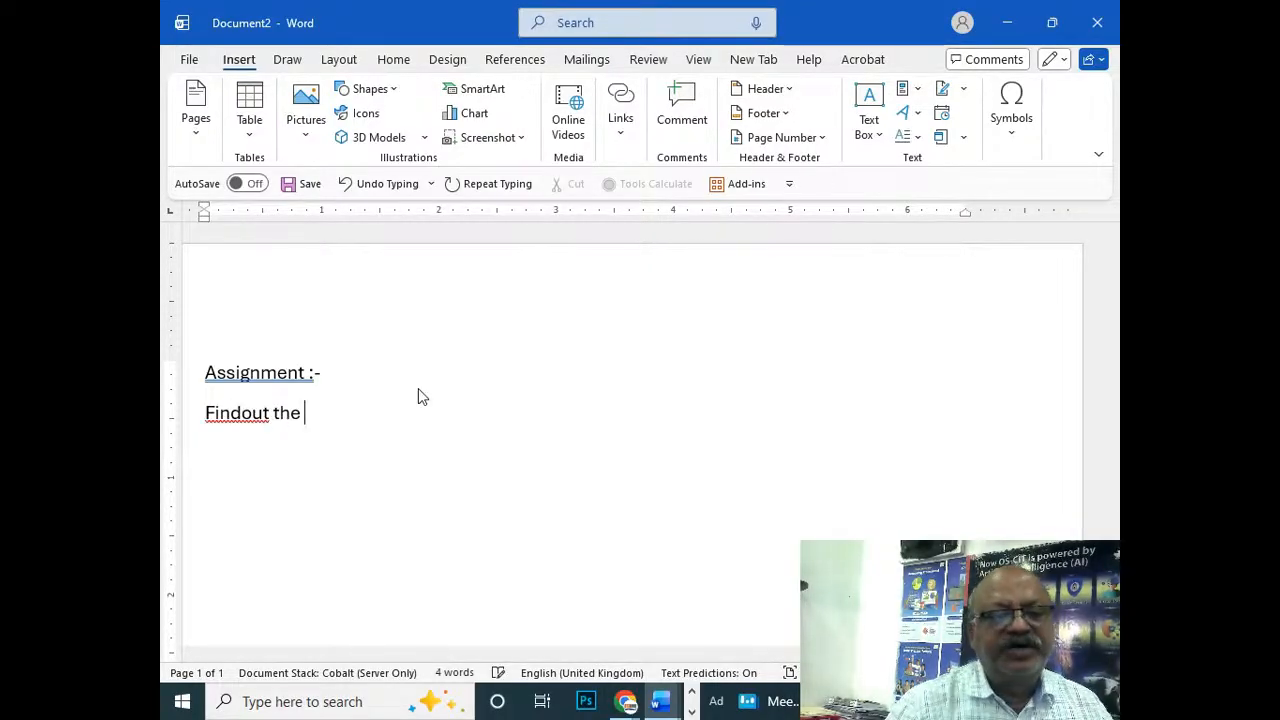
key(Left)
key(Left)
key(Left)
key(Left)
key(Left)
key(Left)
key(Left)
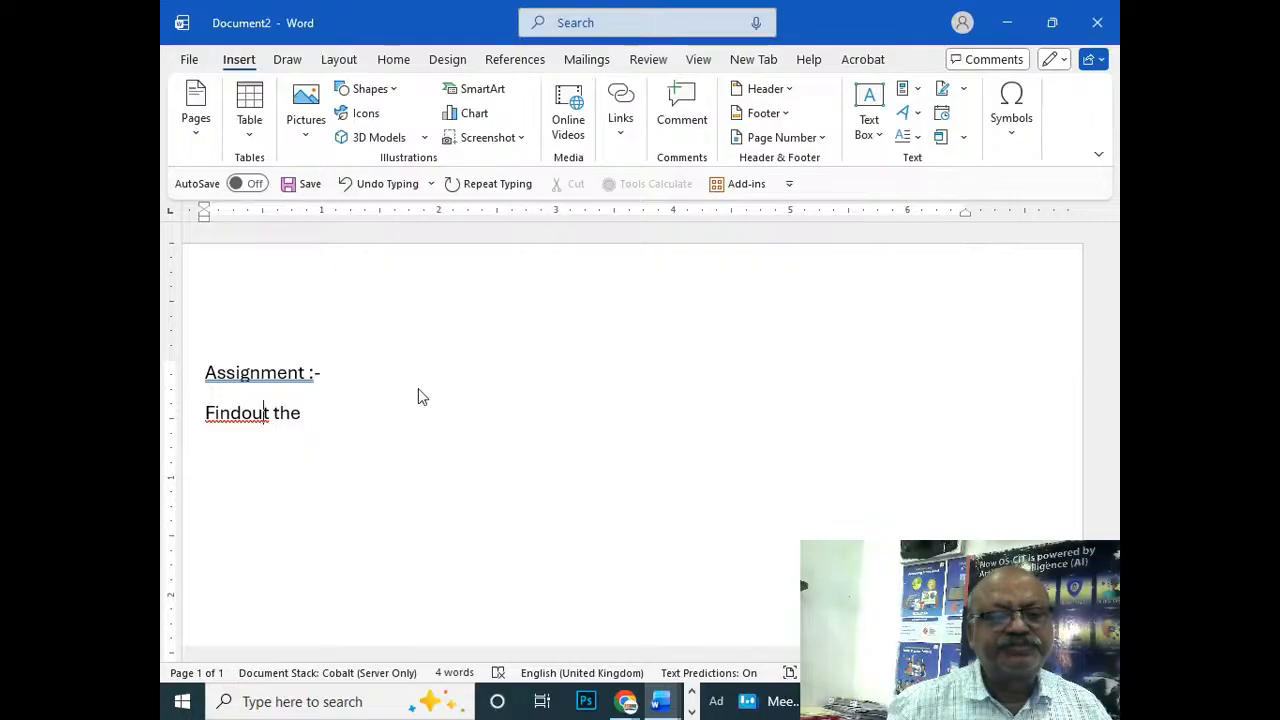
key(Right)
key(Right)
key(Right)
key(Right)
key(Right)
key(Right)
key(Right)
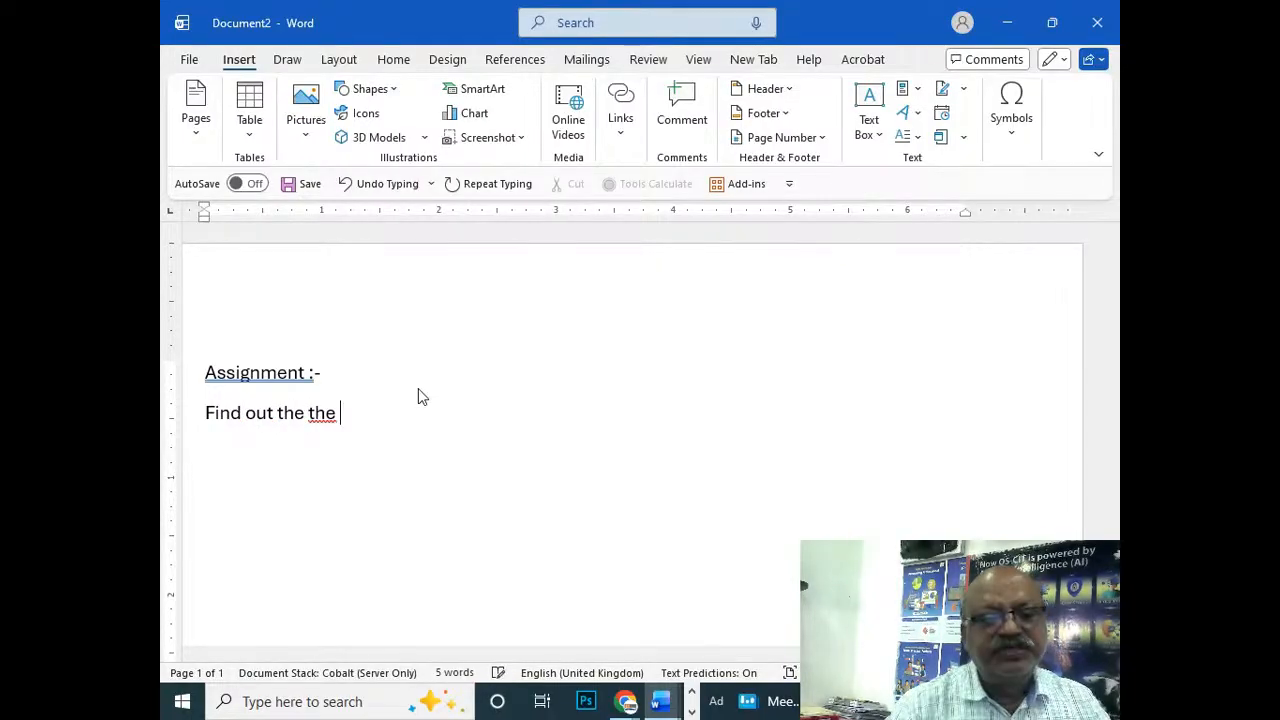
Step: Continue the assignment sentence after "Find out the" with "amount of revenue collected by Bhubaneswar"
text(amount o)
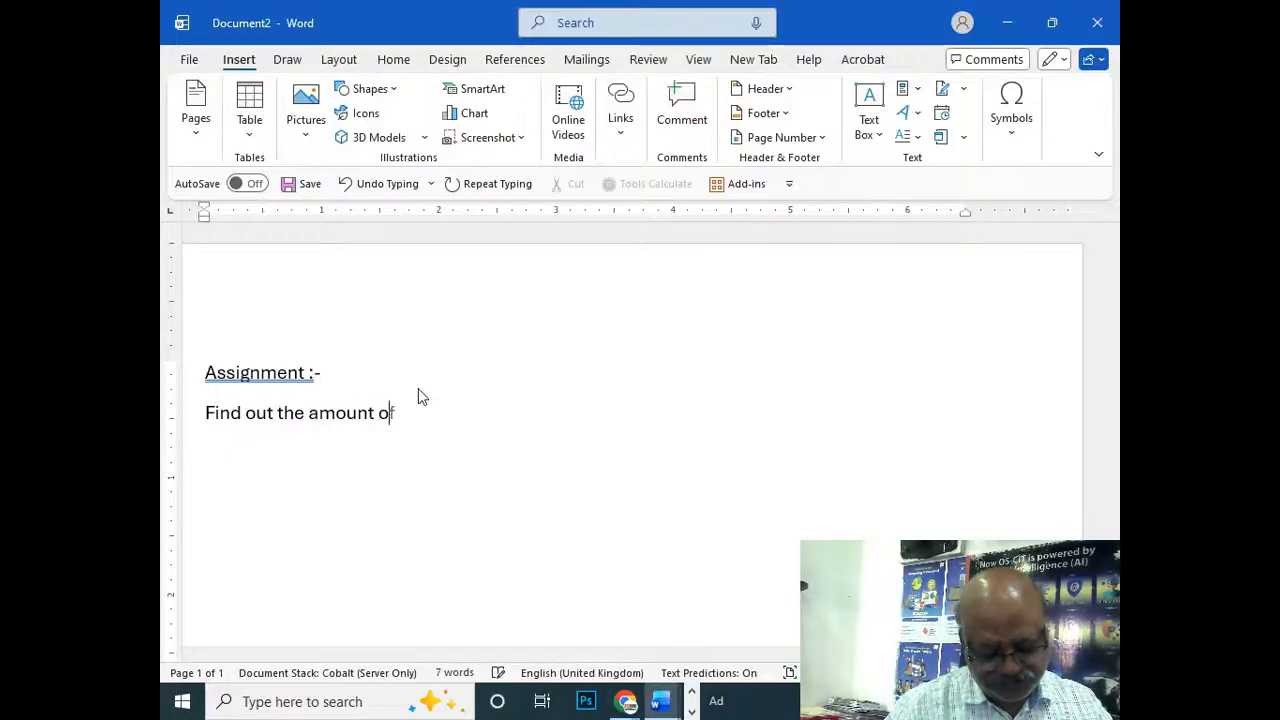
text(f revenue c)
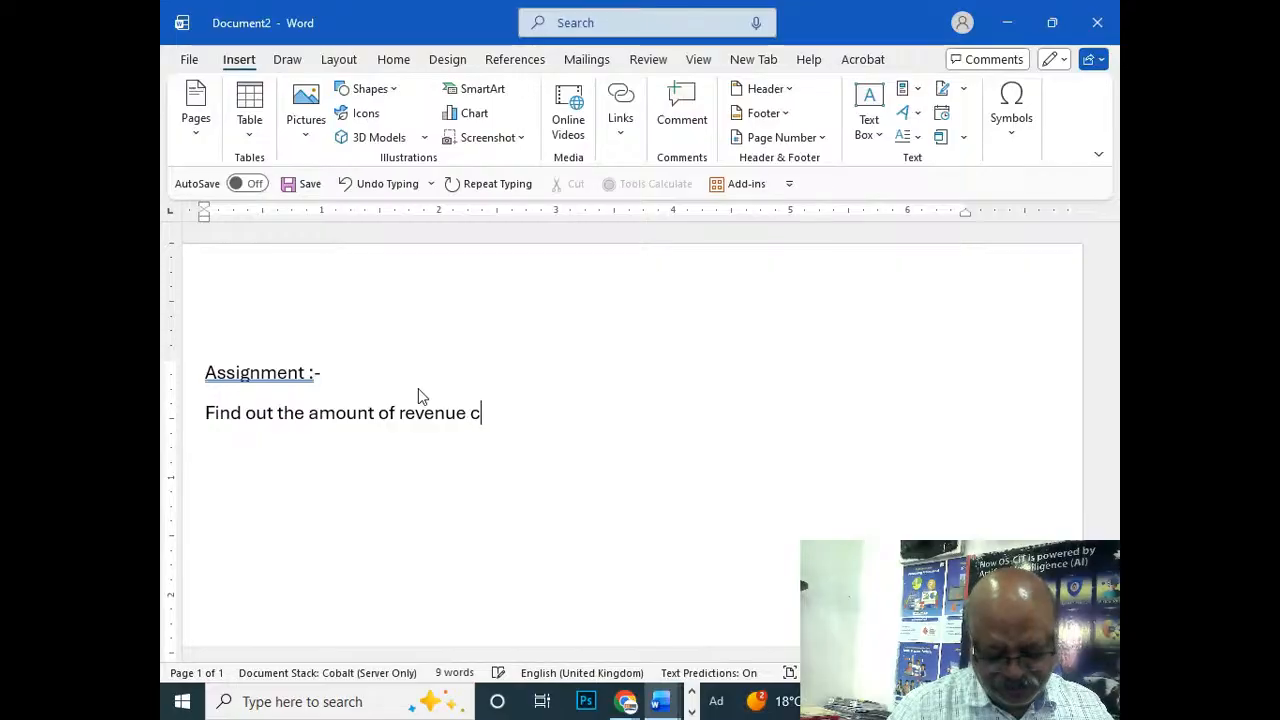
text(ollected )
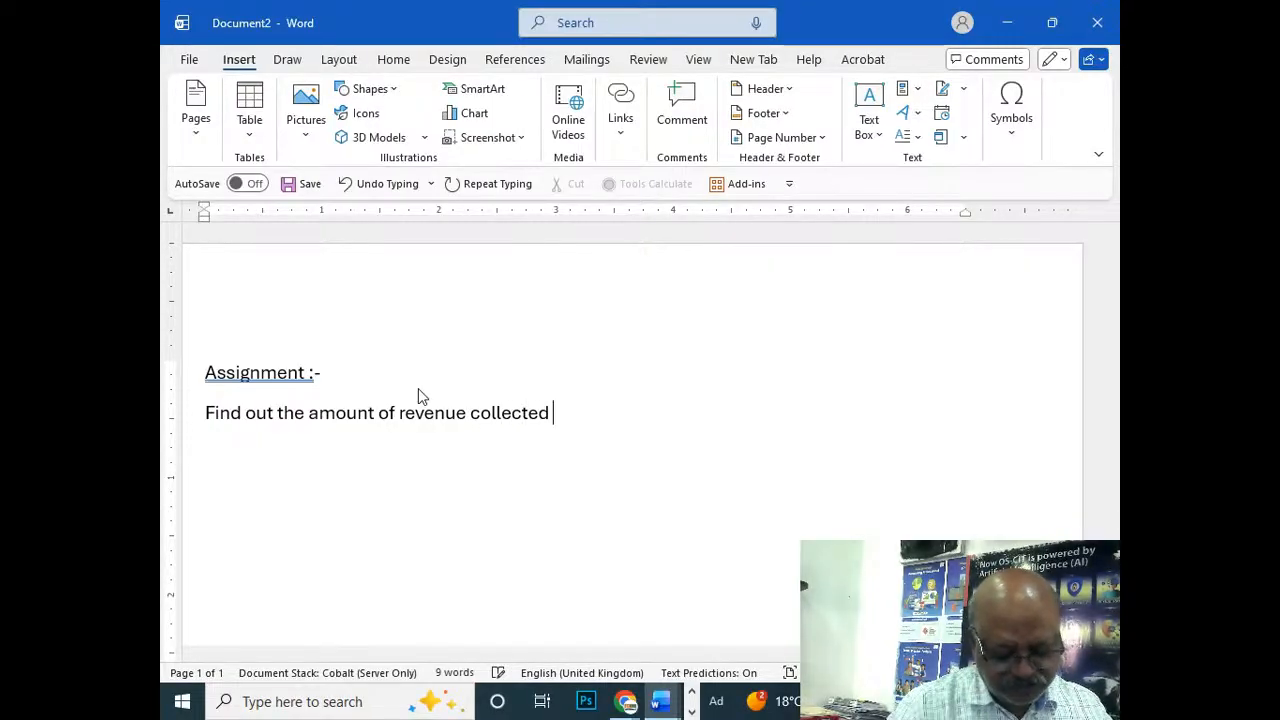
text(by Bhub)
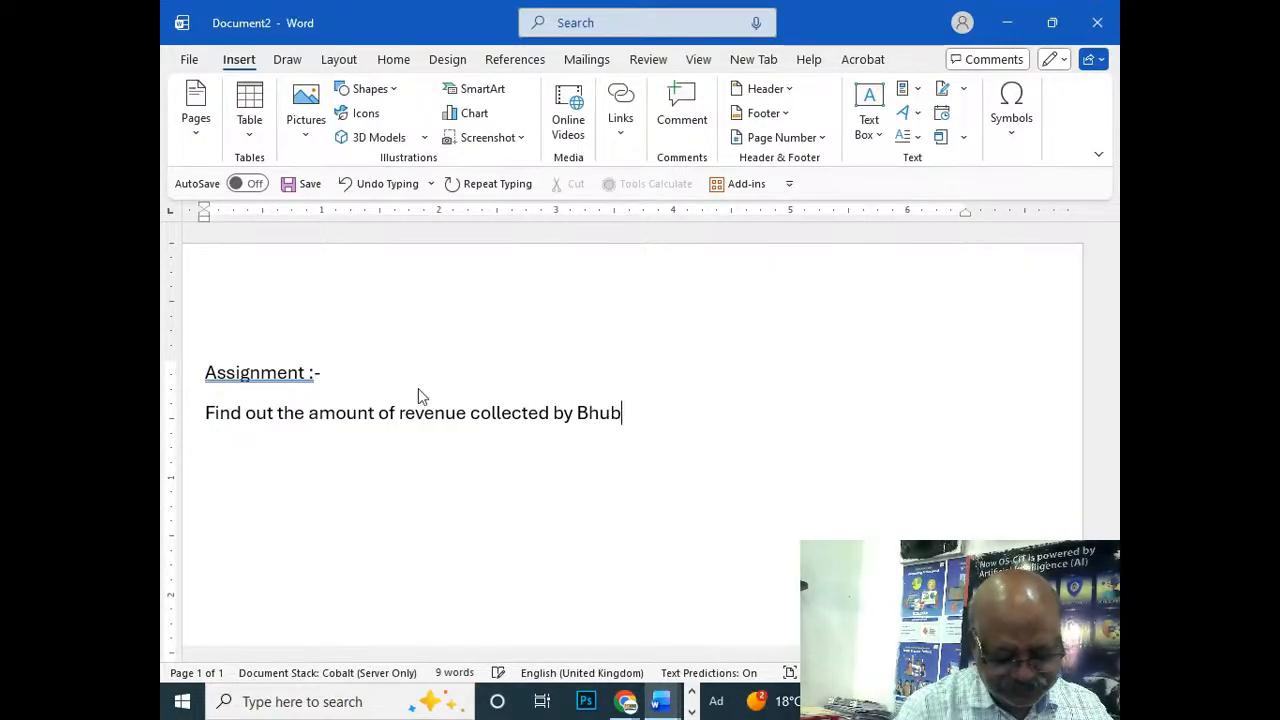
text(aneswar )
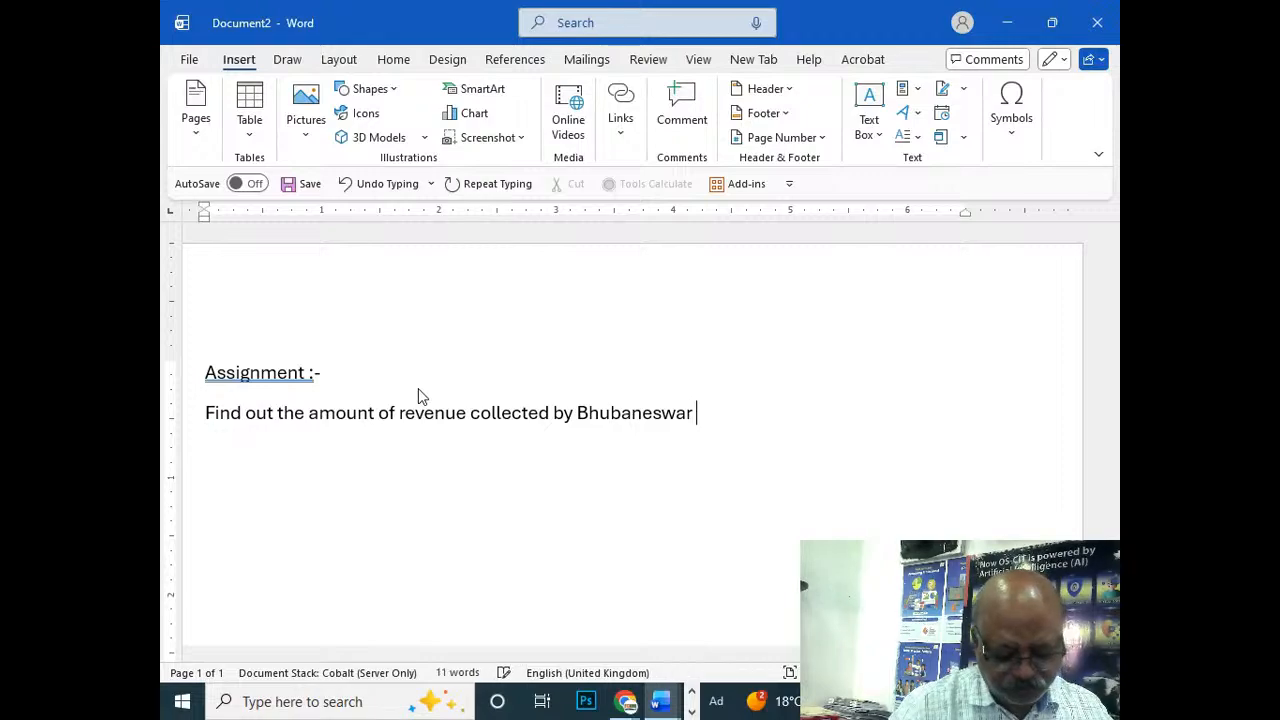
Step: Finish the assignment sentence after "Bhubaneswar" with "Municiapl corporation for the year 2024-2025."
text(Munici)
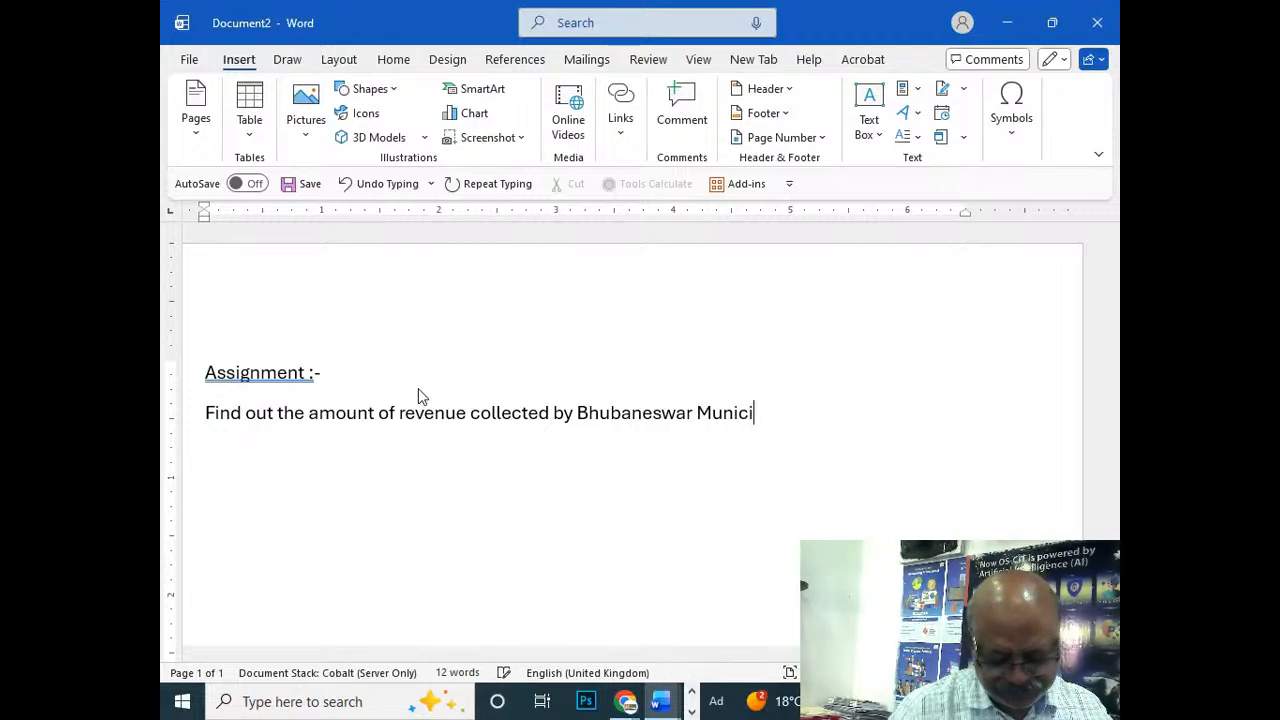
text(apl co)
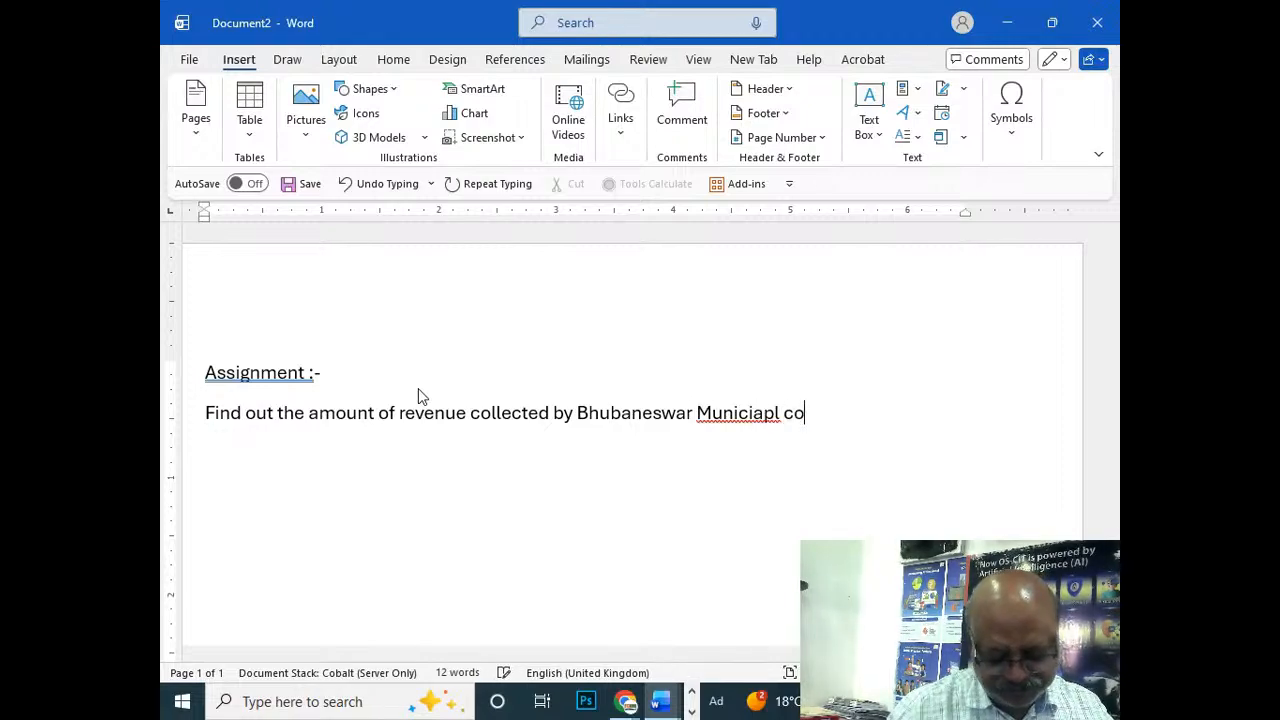
text(rporat)
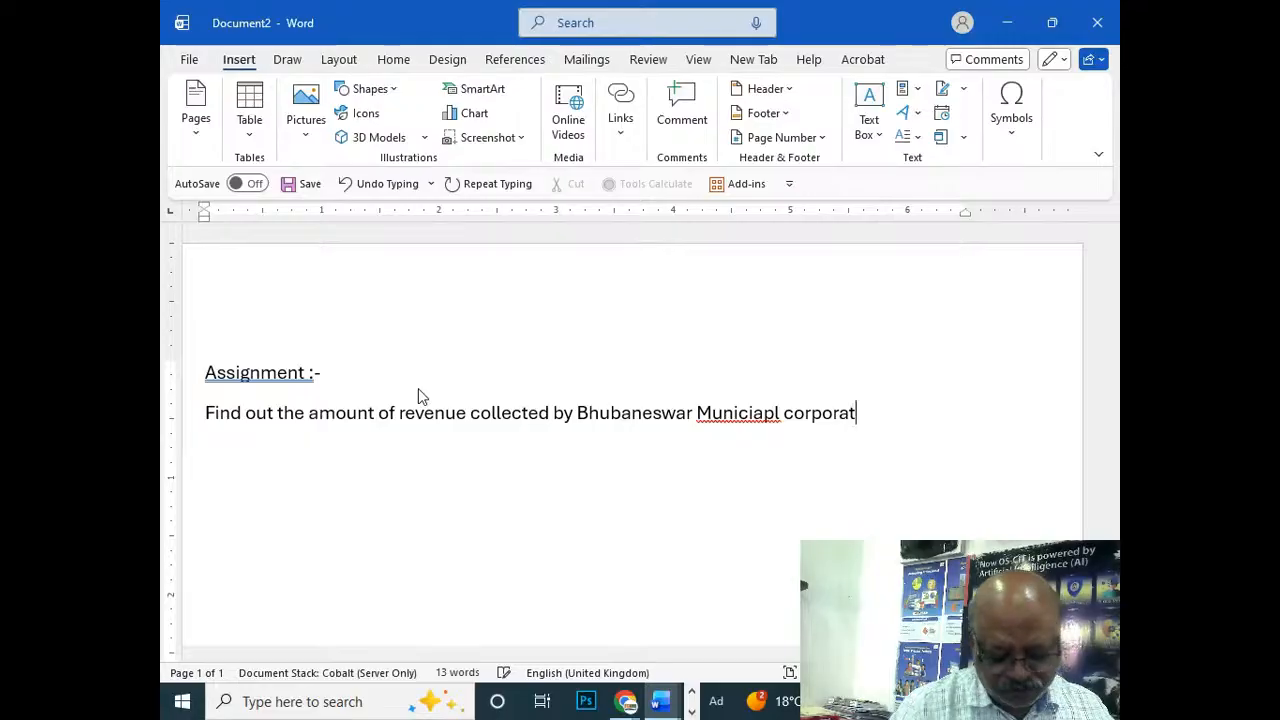
text(ion for th)
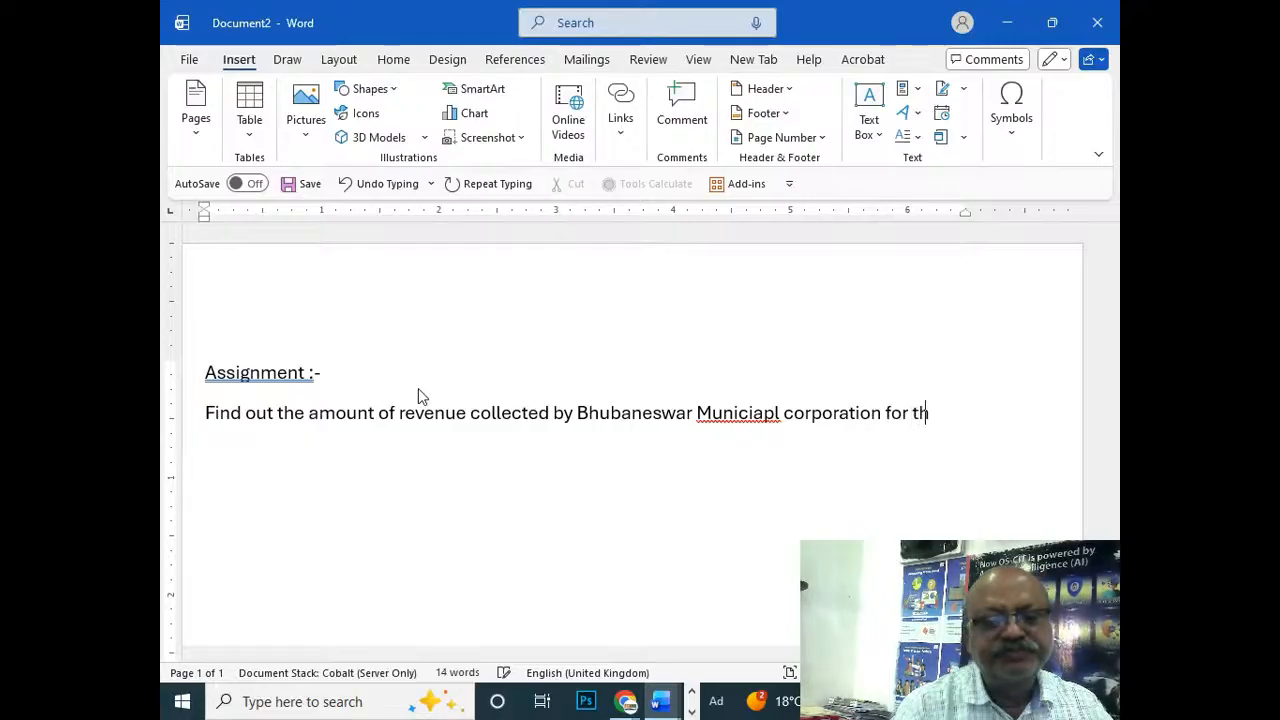
text(e year 20)
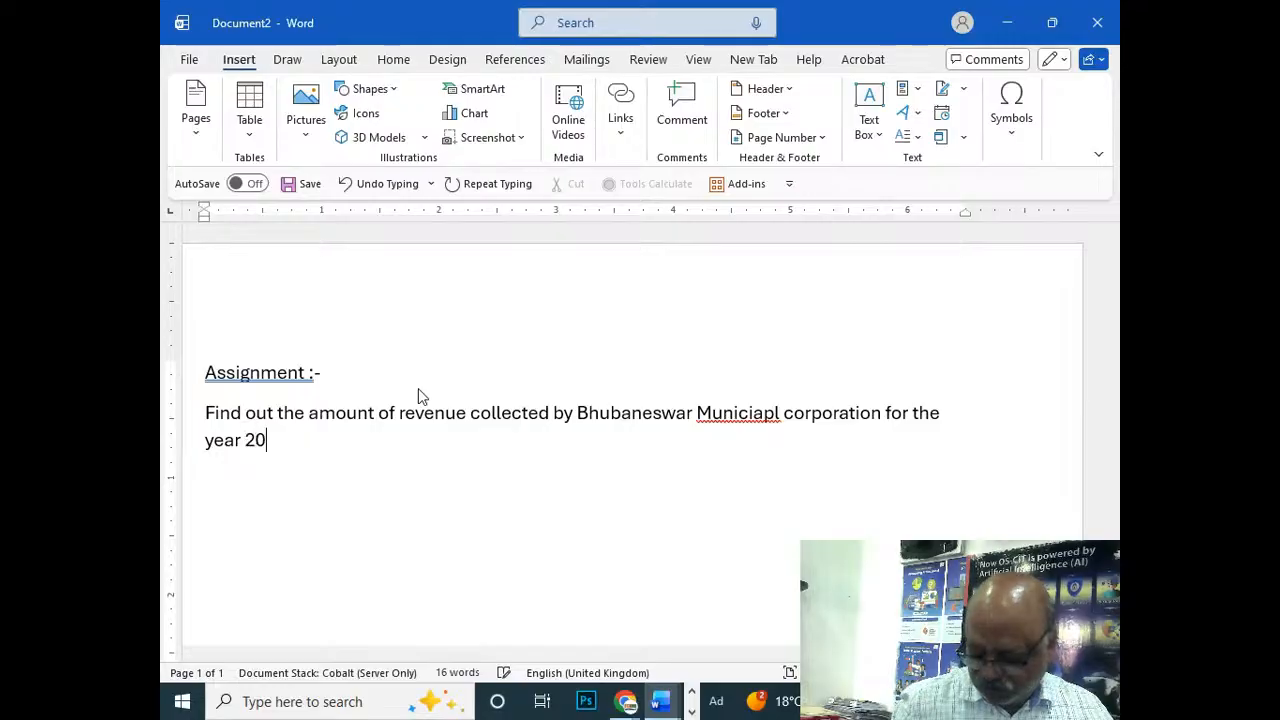
text(24-2025)
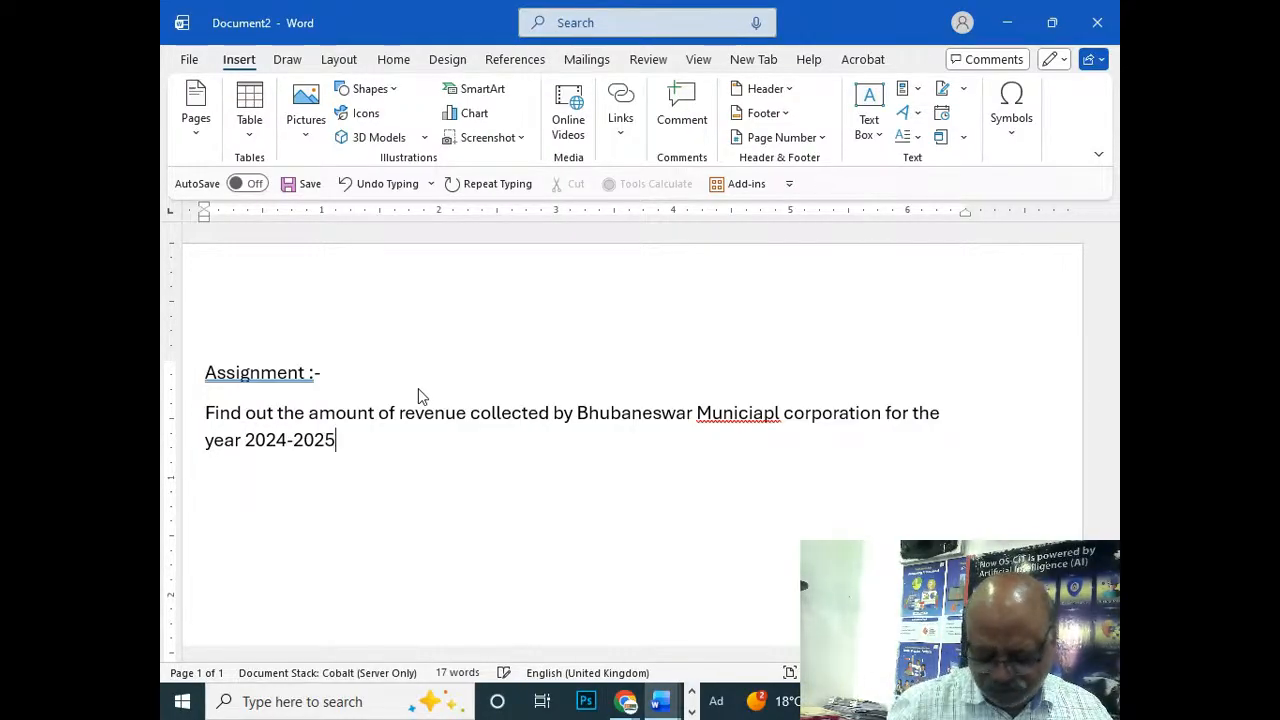
text(.)
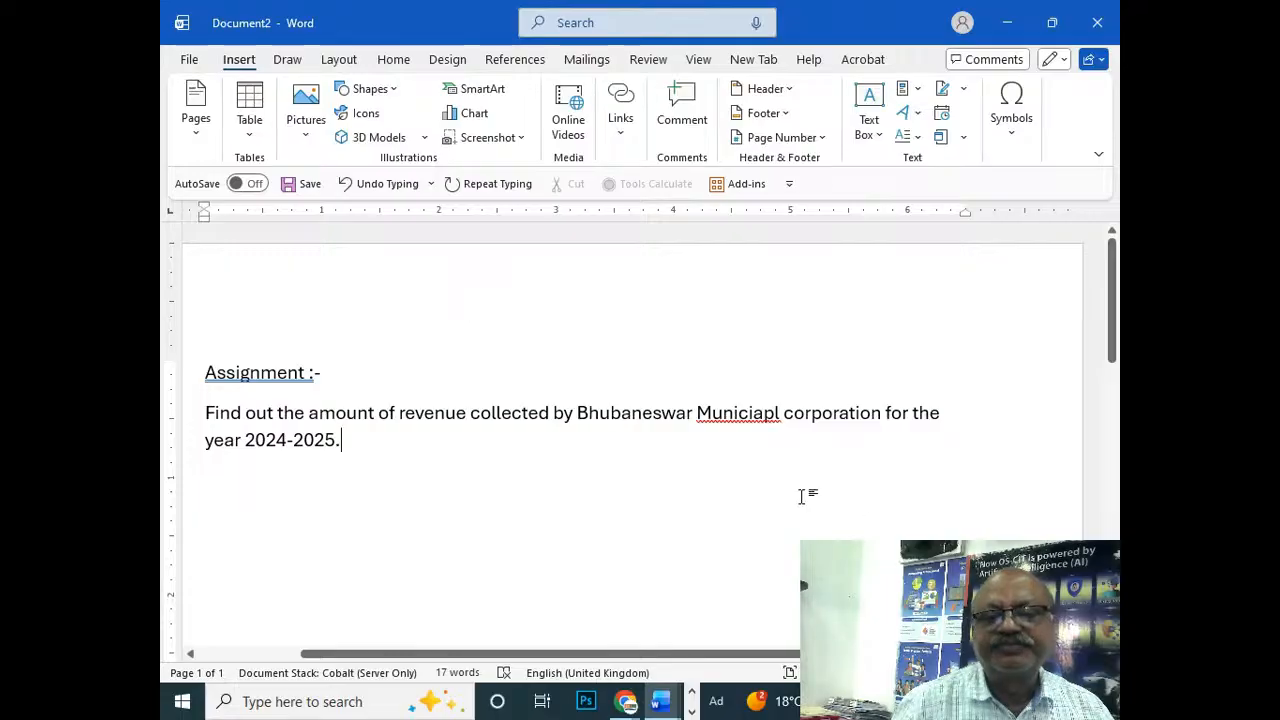
Step: Correct the misspelled word "Municiapl" to the suggested spelling "Municipal" and return to the end of the sentence
right_click(749, 420)
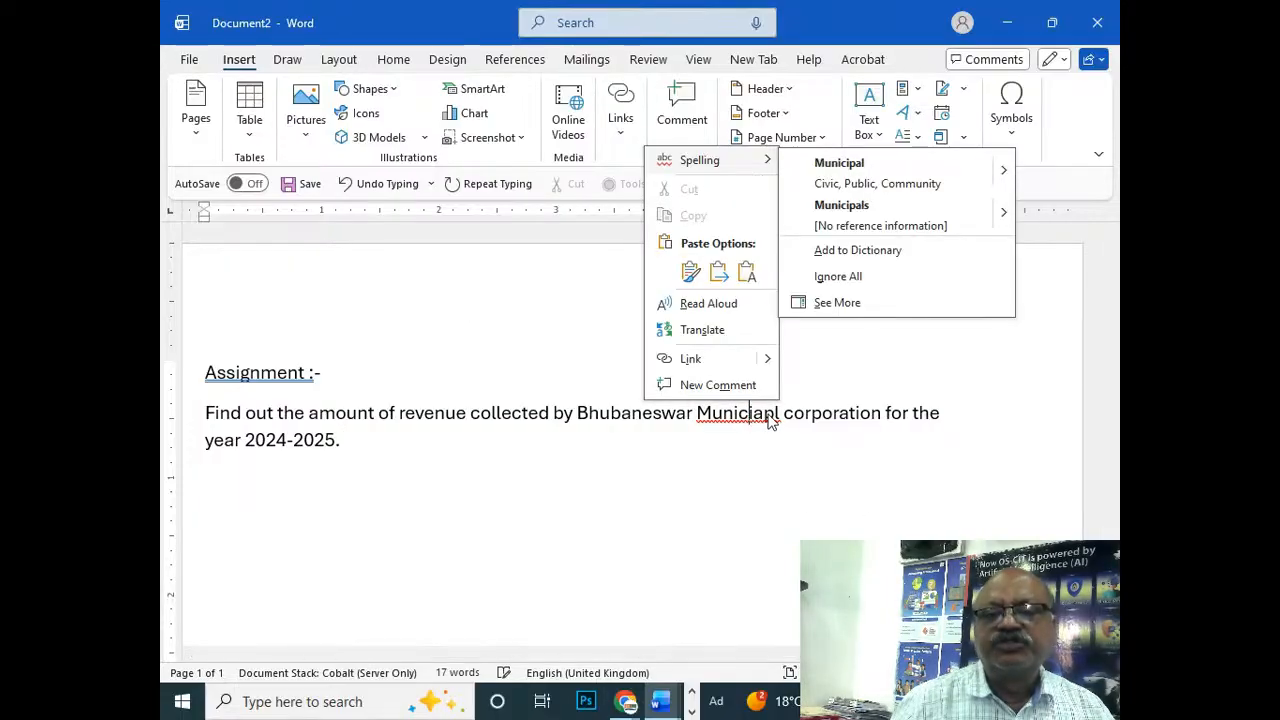
click(866, 166)
click(371, 443)
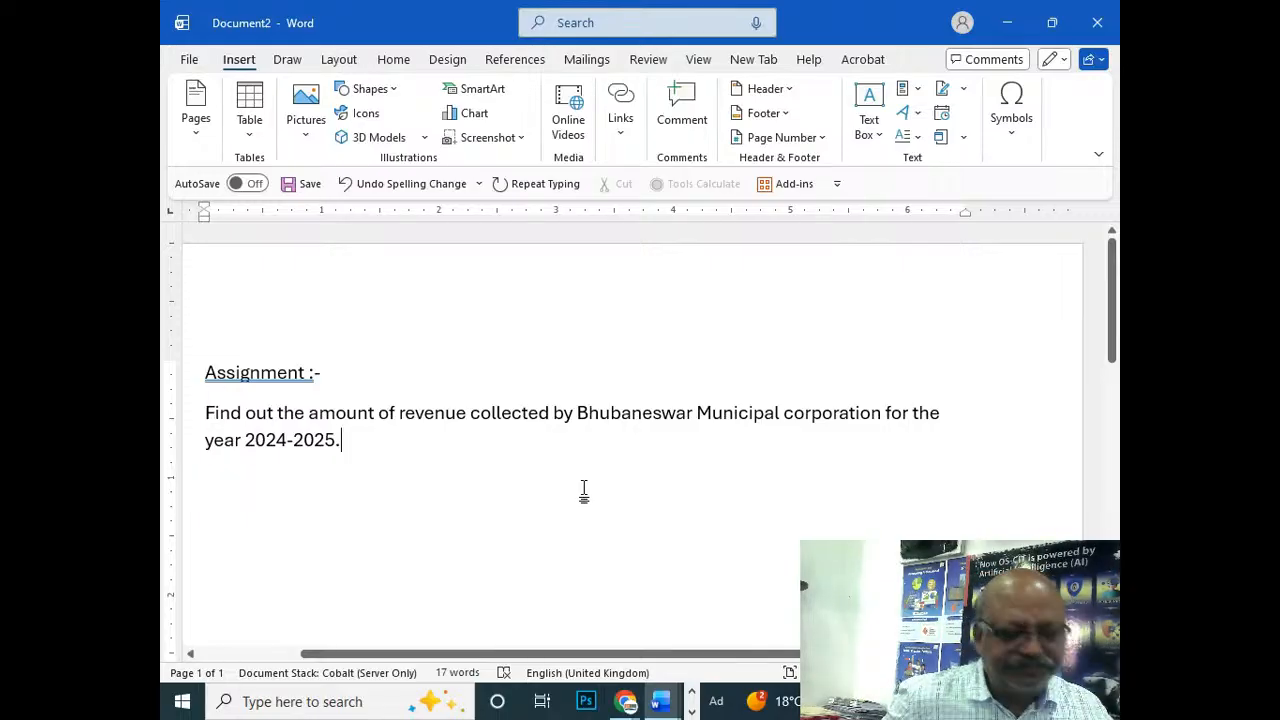
Step: Add the question "What are the parameters?" as a new paragraph and start a numbered list below it
key(Return)
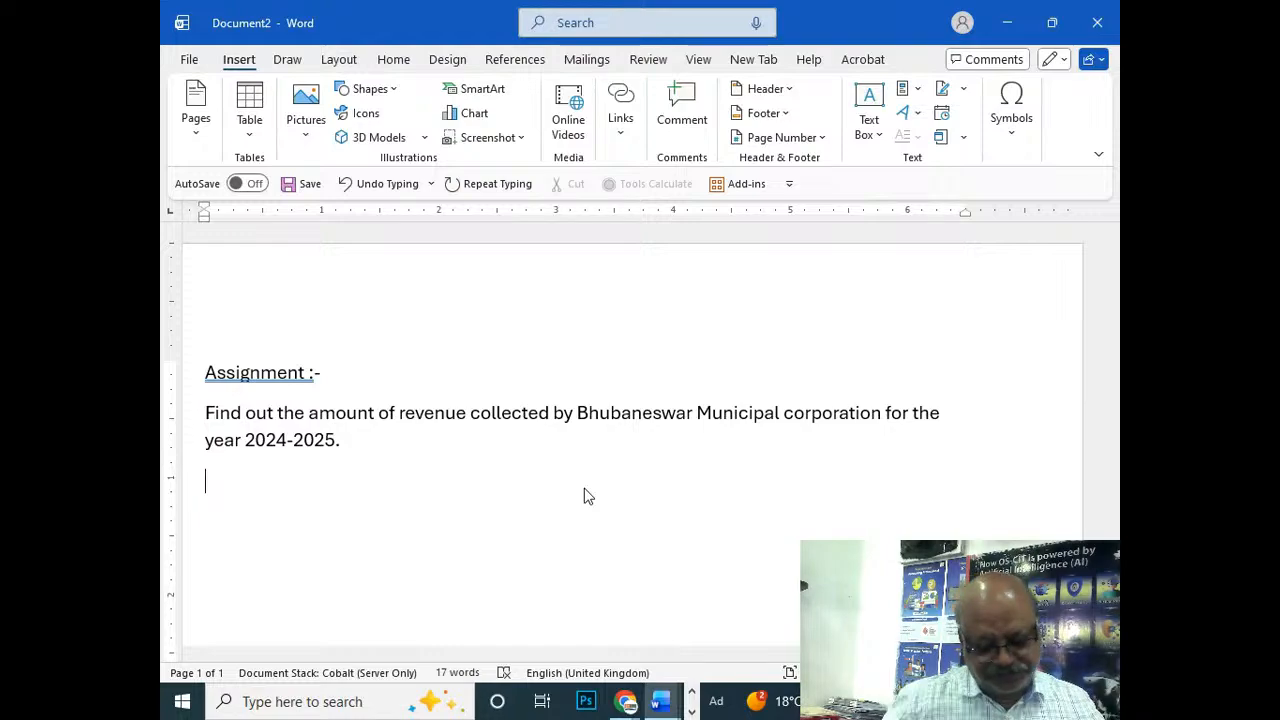
text(W)
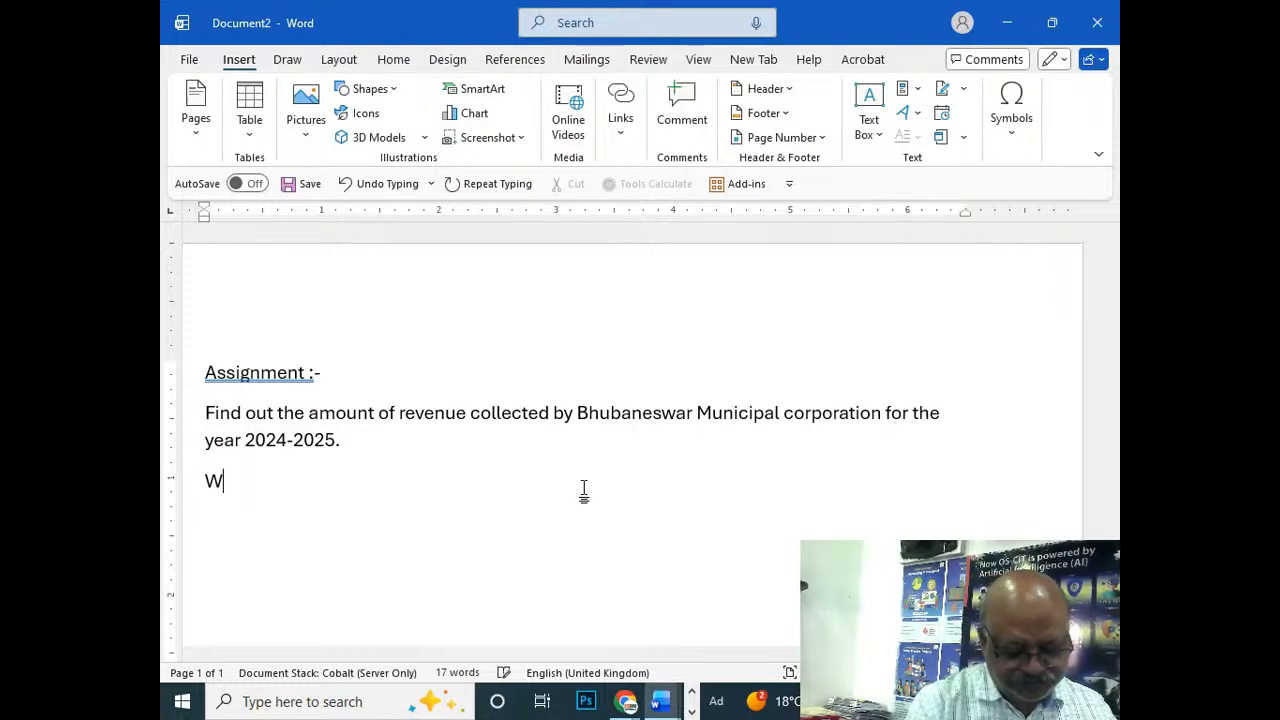
text(hat are)
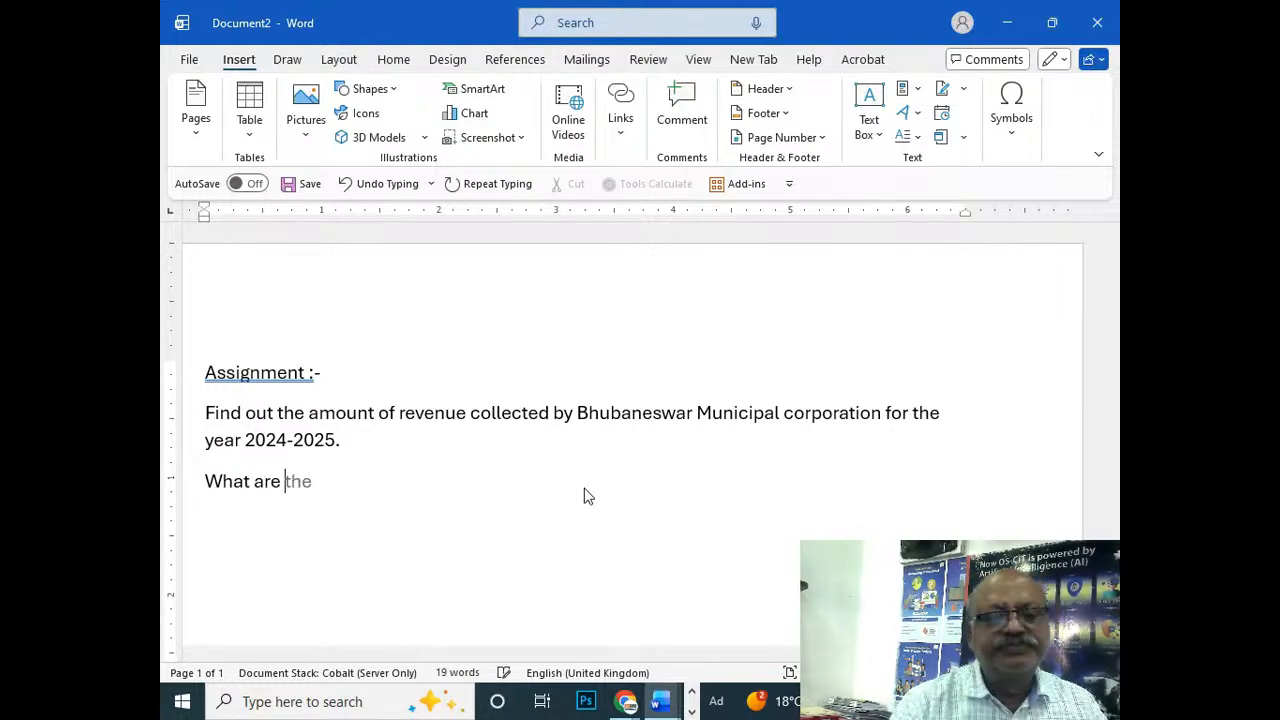
key(Tab)
text(parameters?)
key(Return)
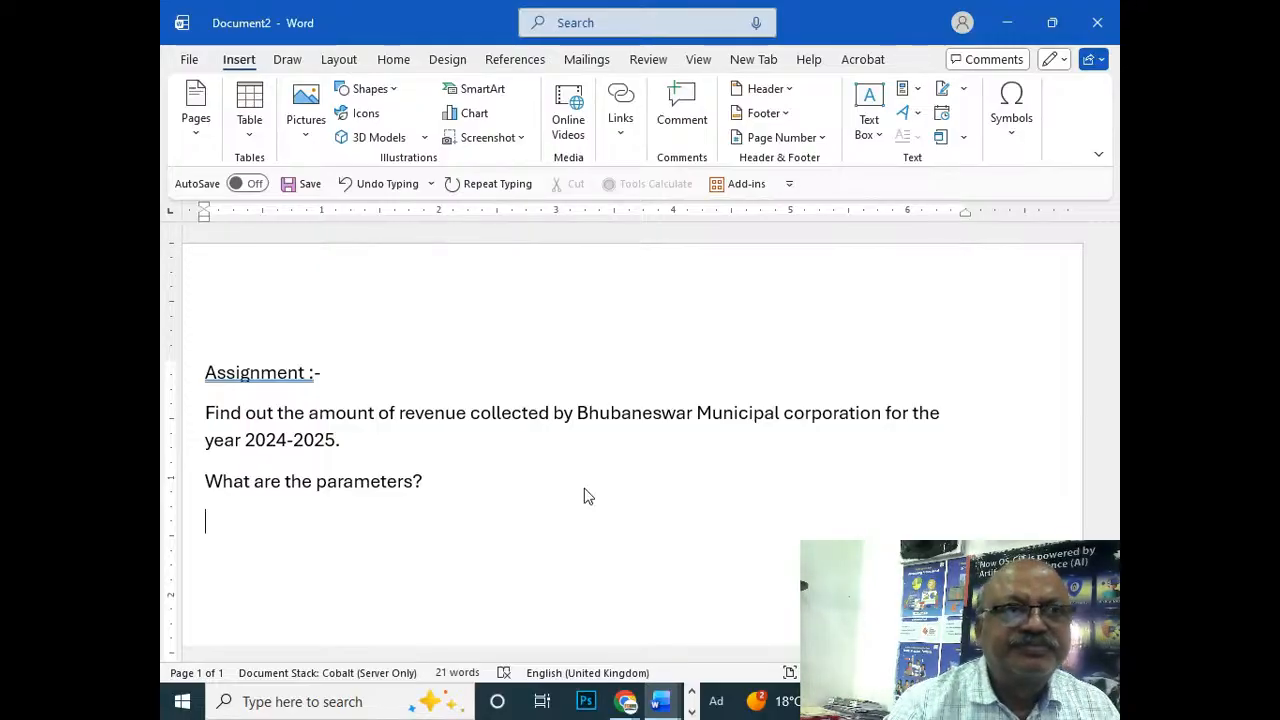
text(1. )
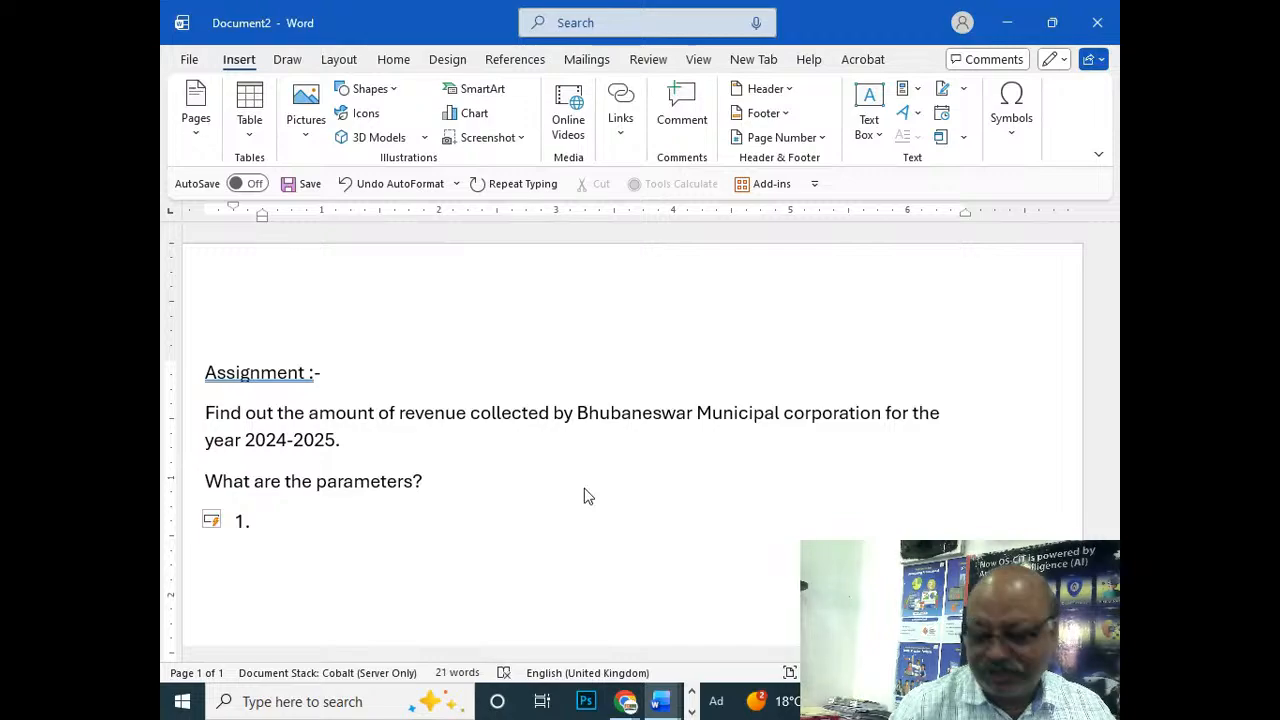
Step: Enter "Where" and "When" as the first two items of the numbered parameter list
text(Where)
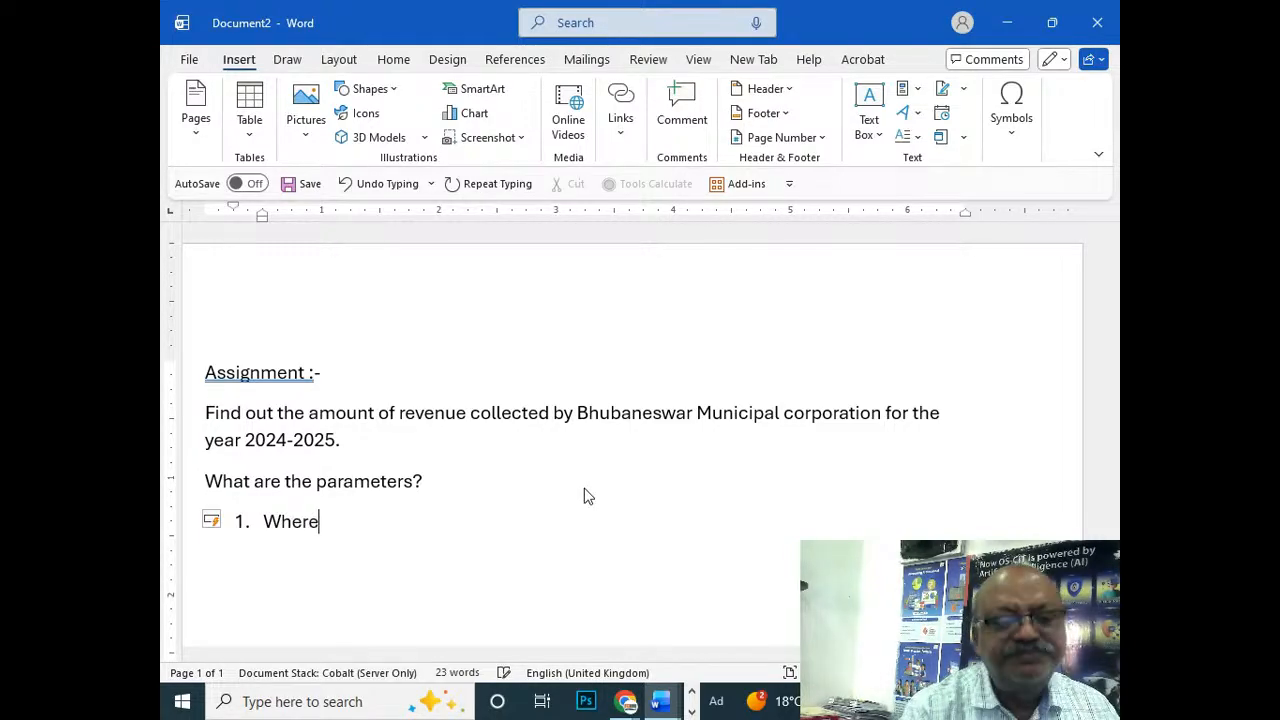
key(Return)
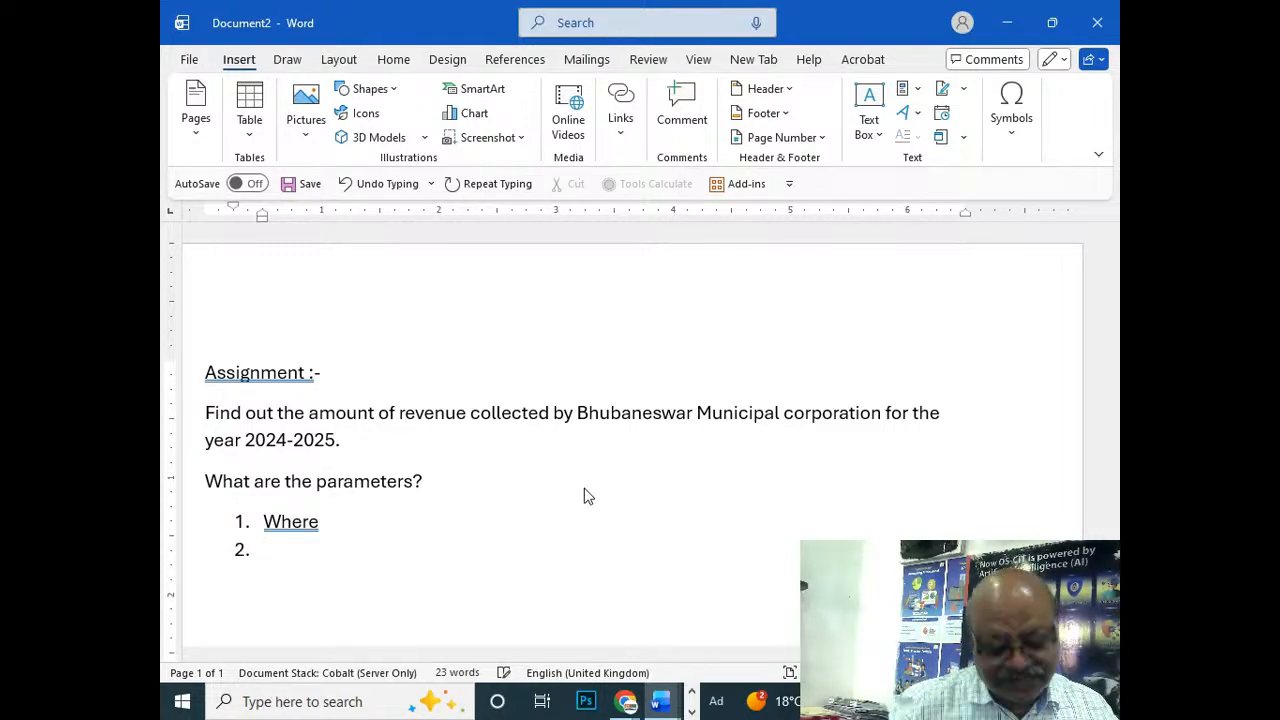
text(When)
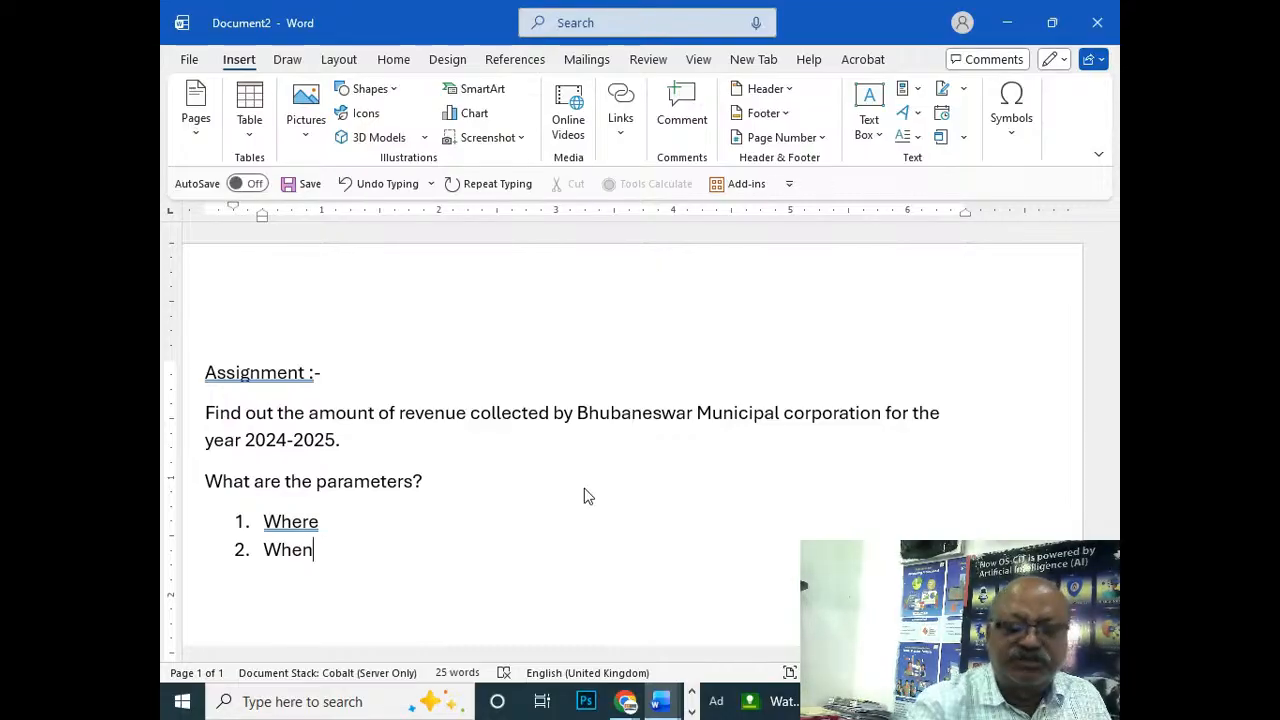
Step: Extend the "Where" item with "– ( East, West, North and South Zones in Bhubaneswar)"
click(341, 524)
text(- ()
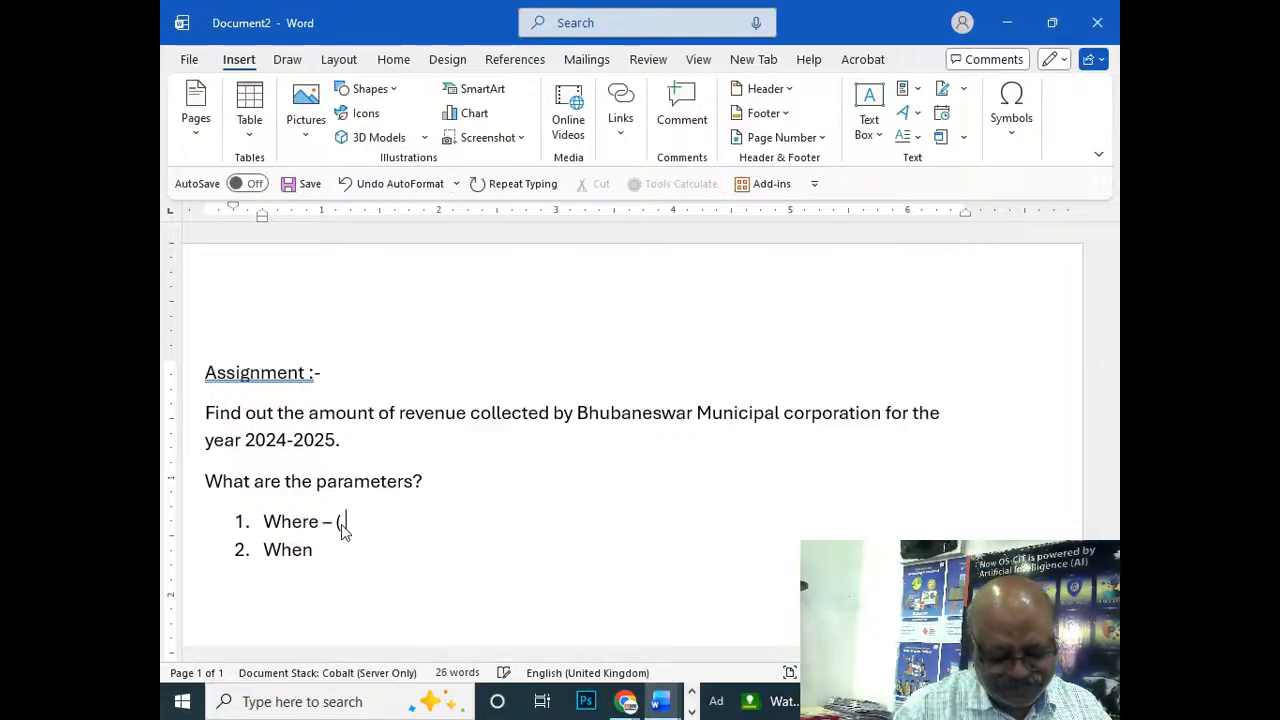
text(East)
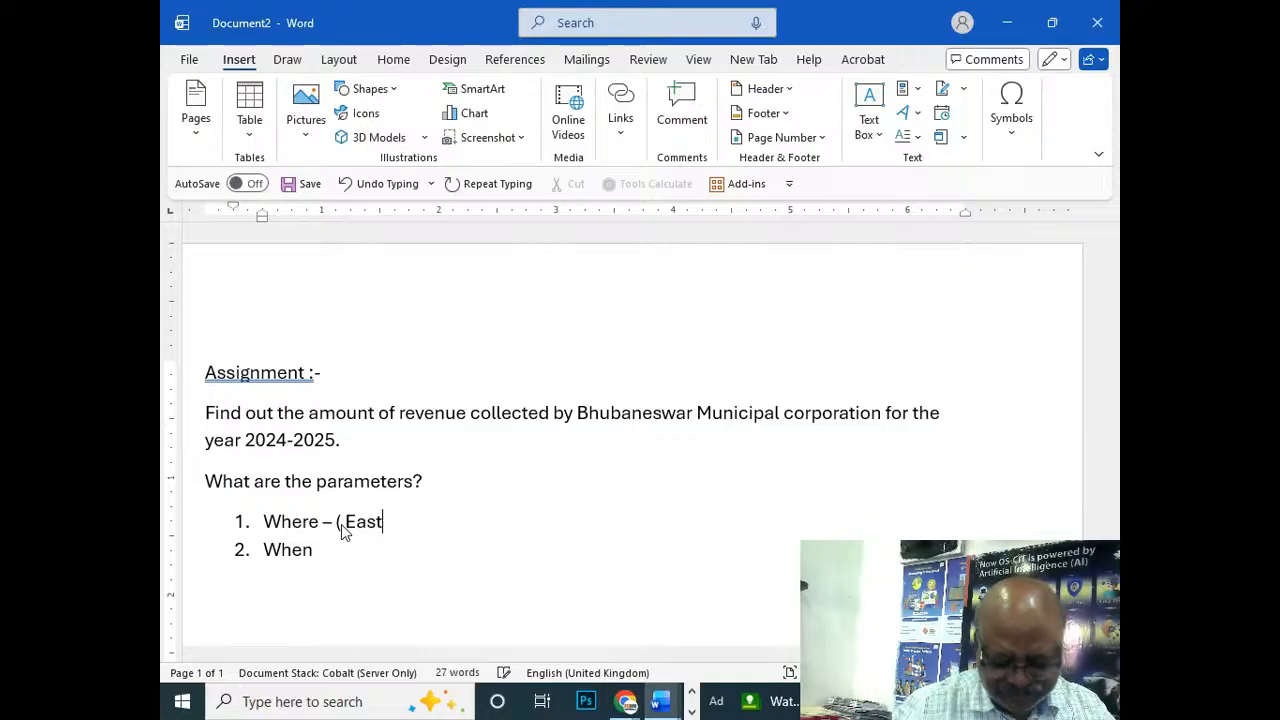
text(, West, No)
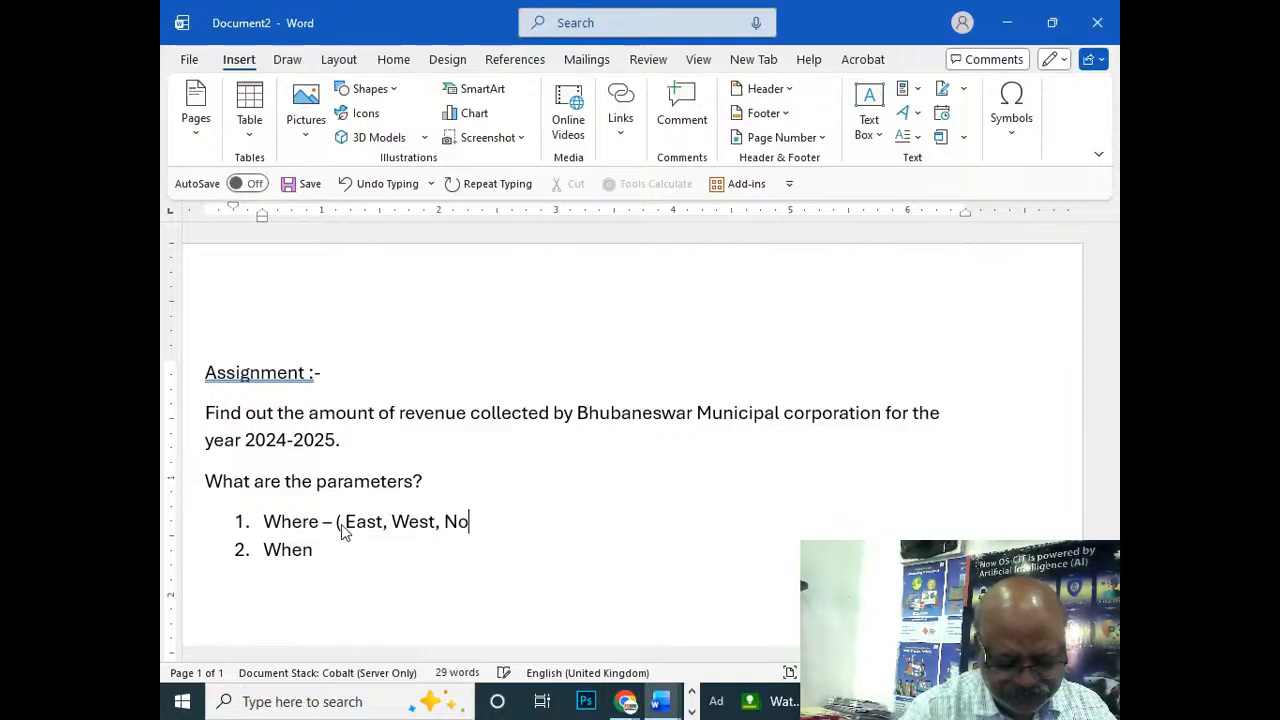
text(rth and So)
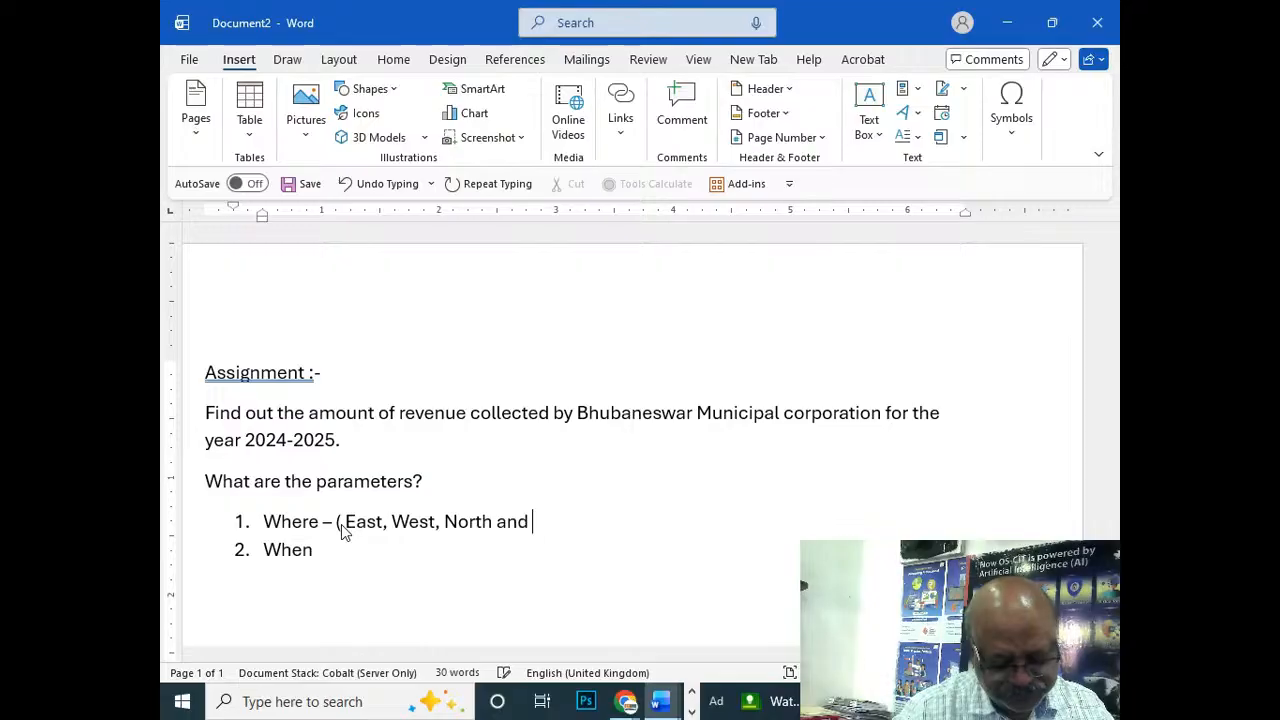
text(th)
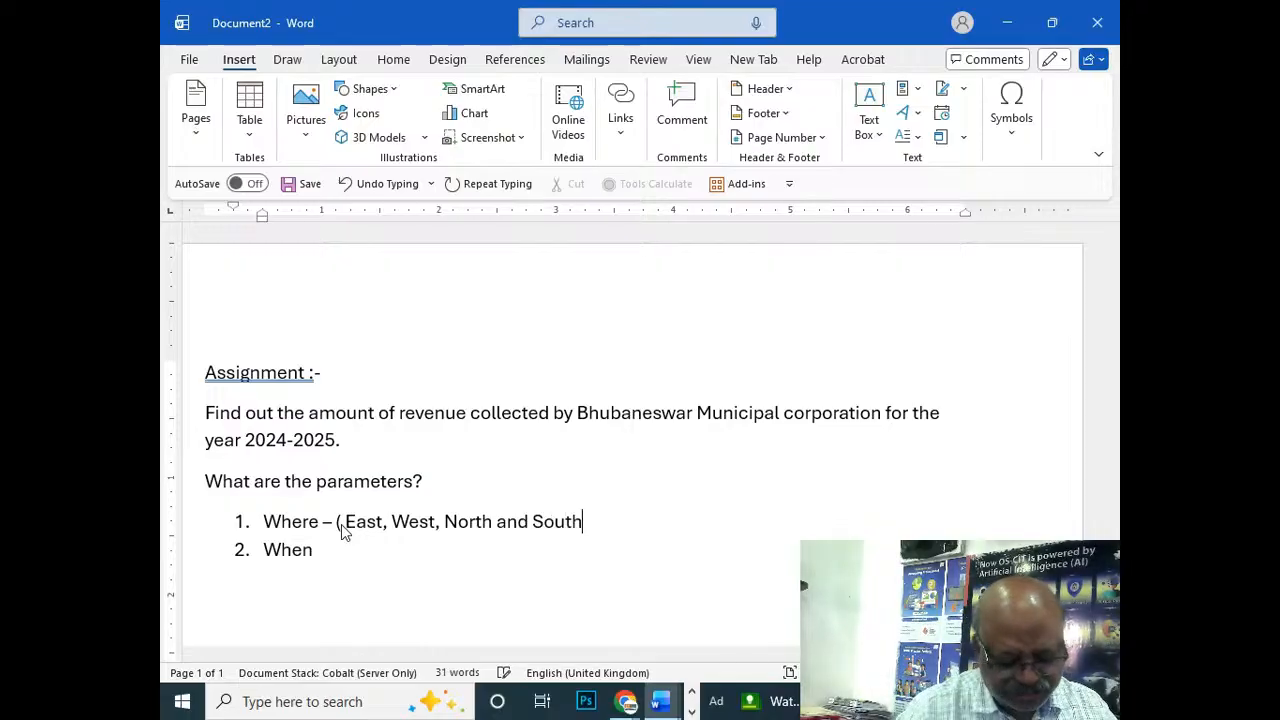
text( Zon)
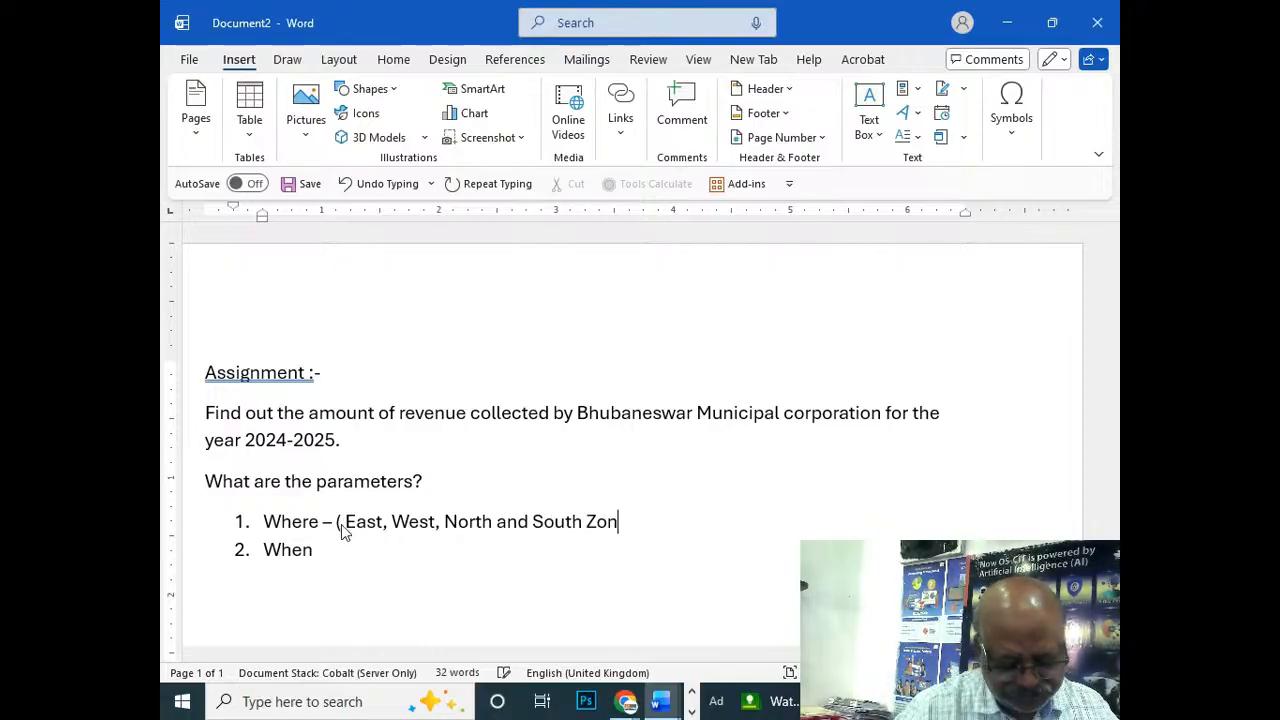
text(es in )
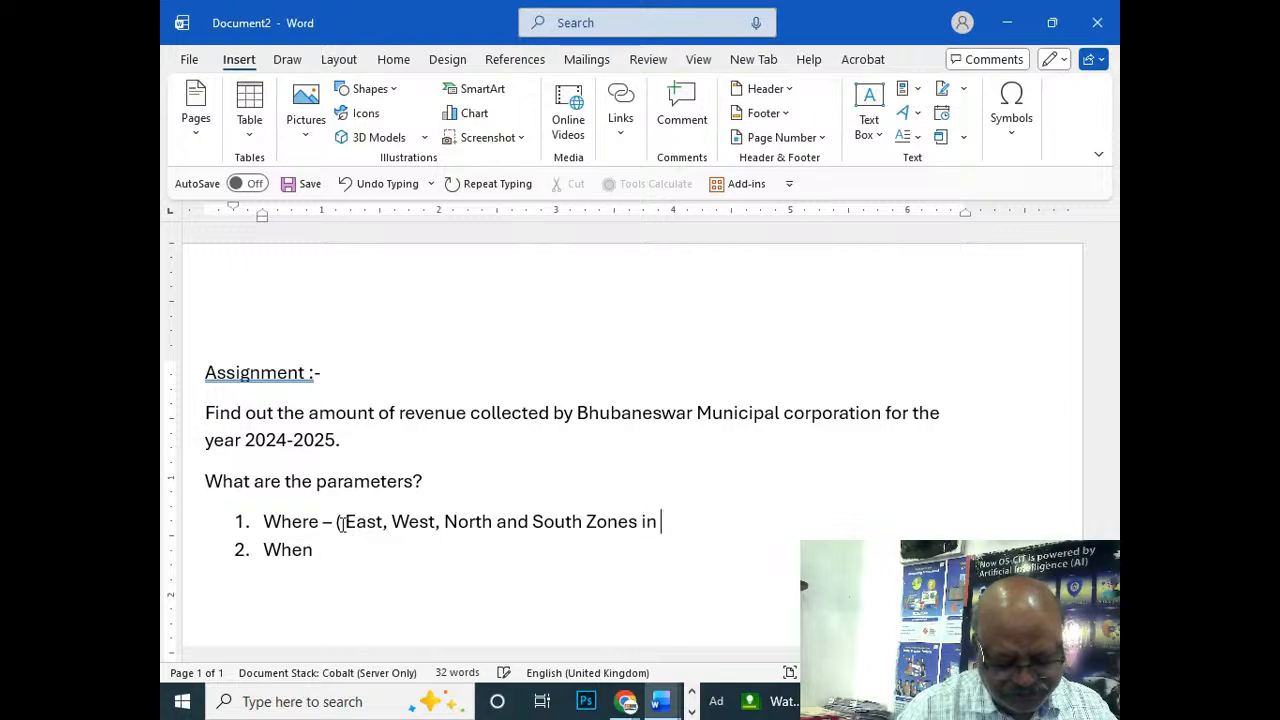
text(Bhubanesw)
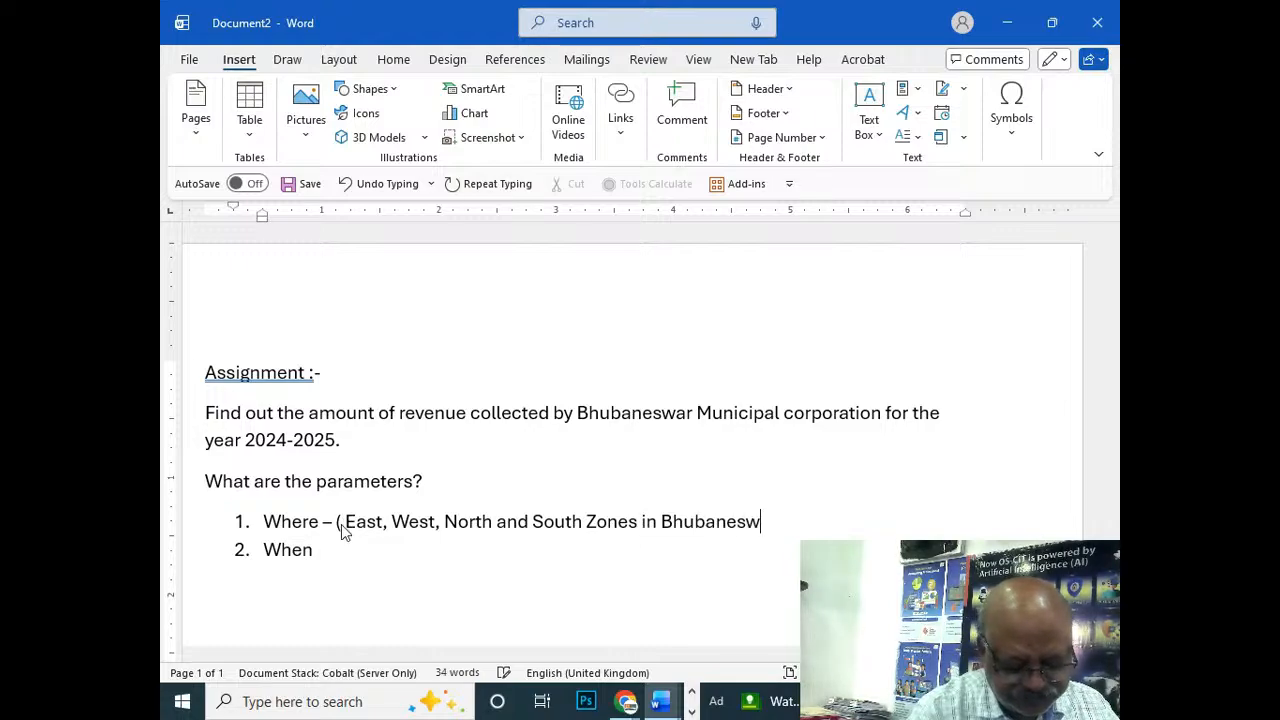
text(ar))
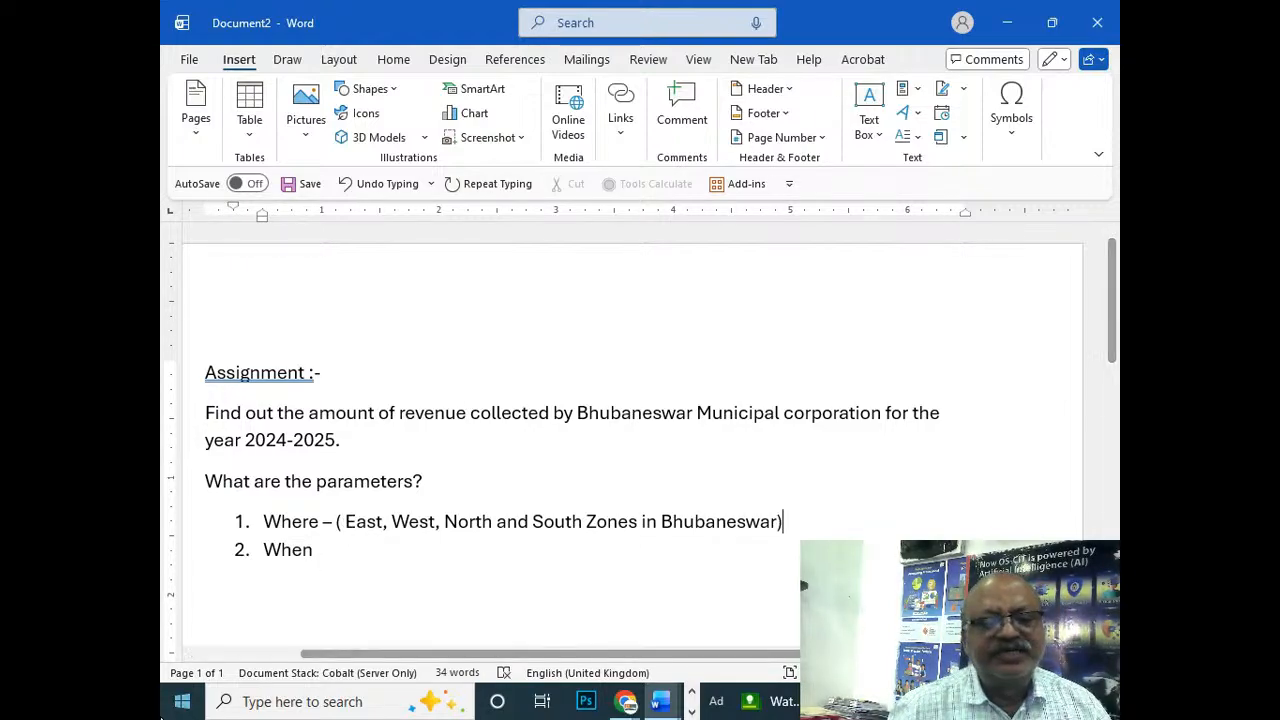
Step: Extend the "When" item with "– ( Four Qtrs – jan – mar, apr – jun, jul – sep, oct – dec)"
click(334, 549)
text(-)
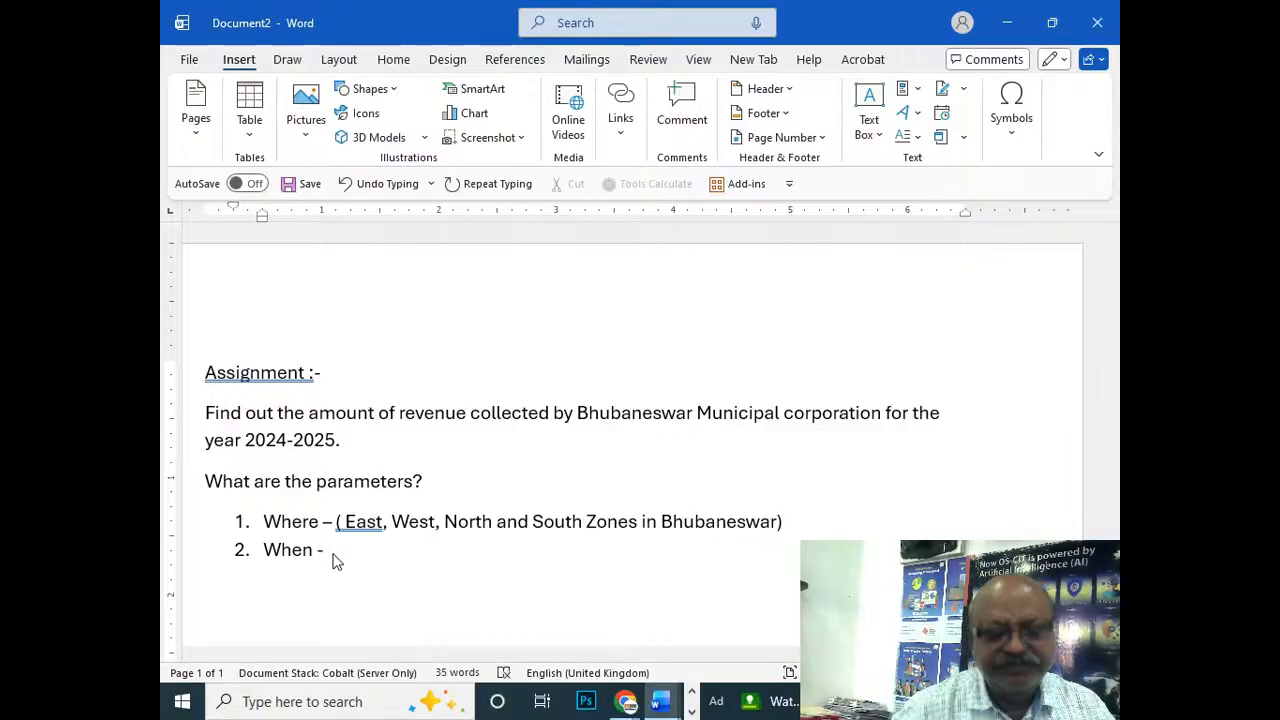
text( ()
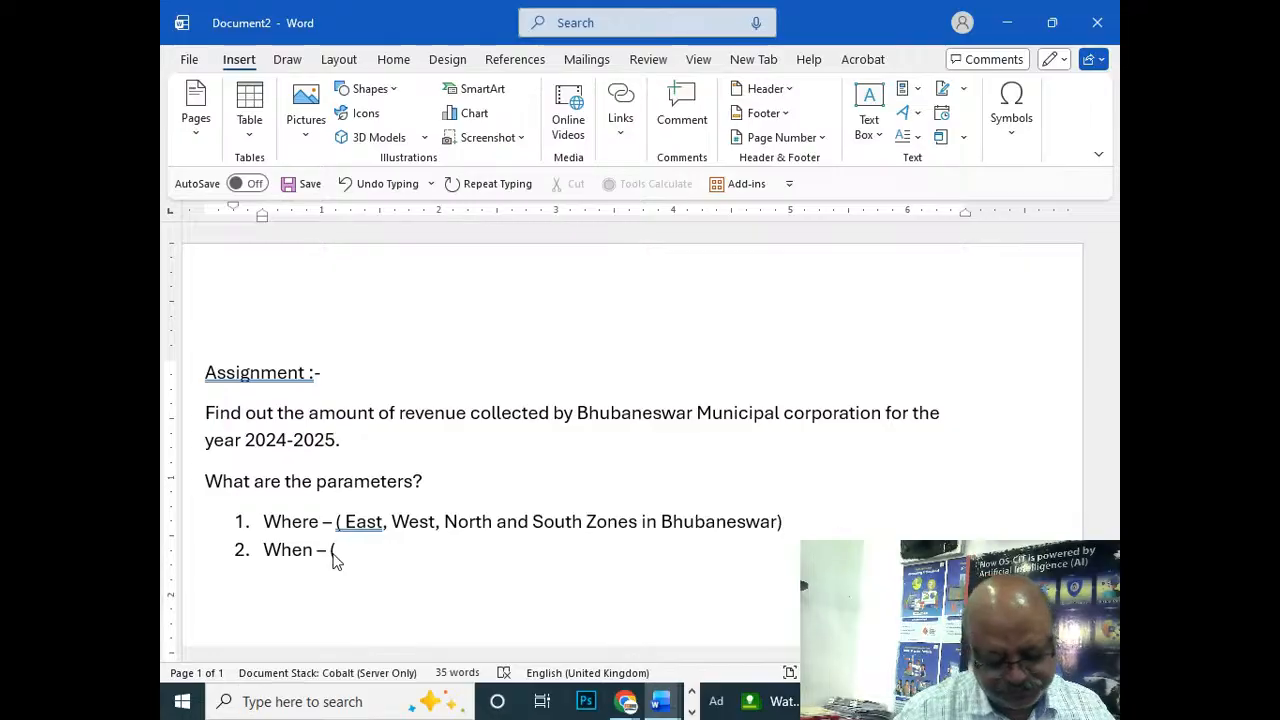
text(Fo)
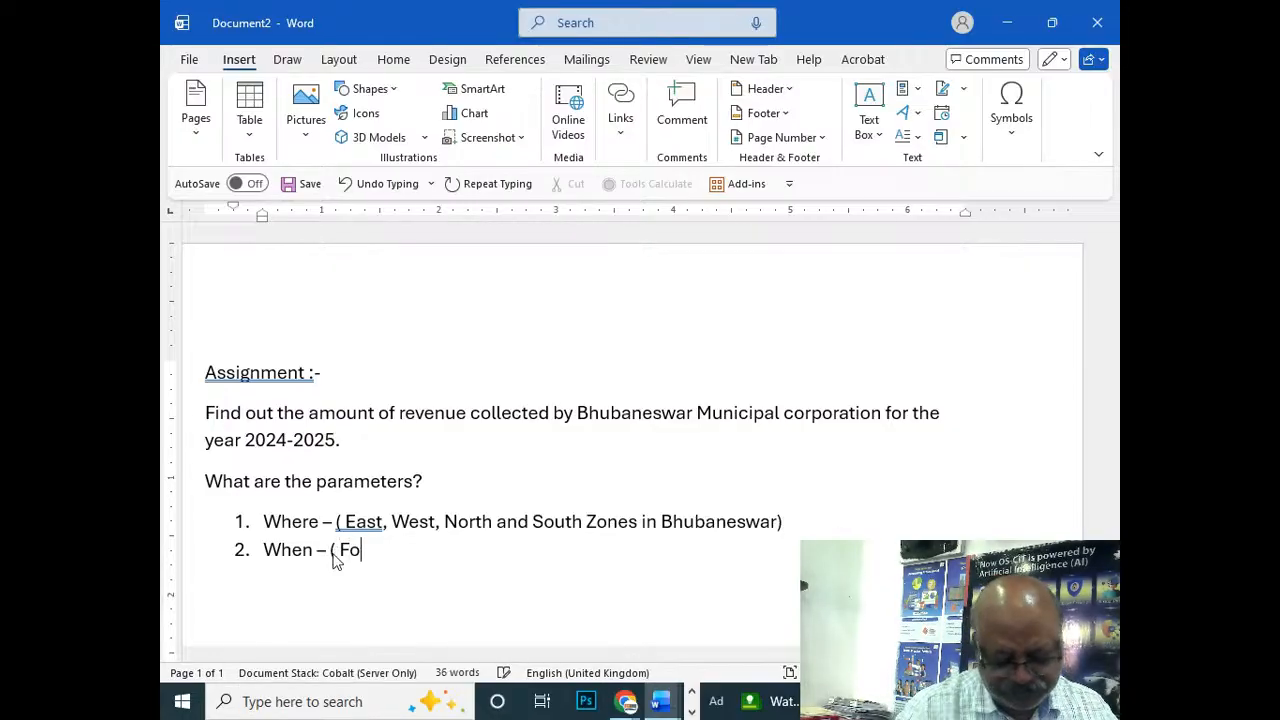
text(ur Q)
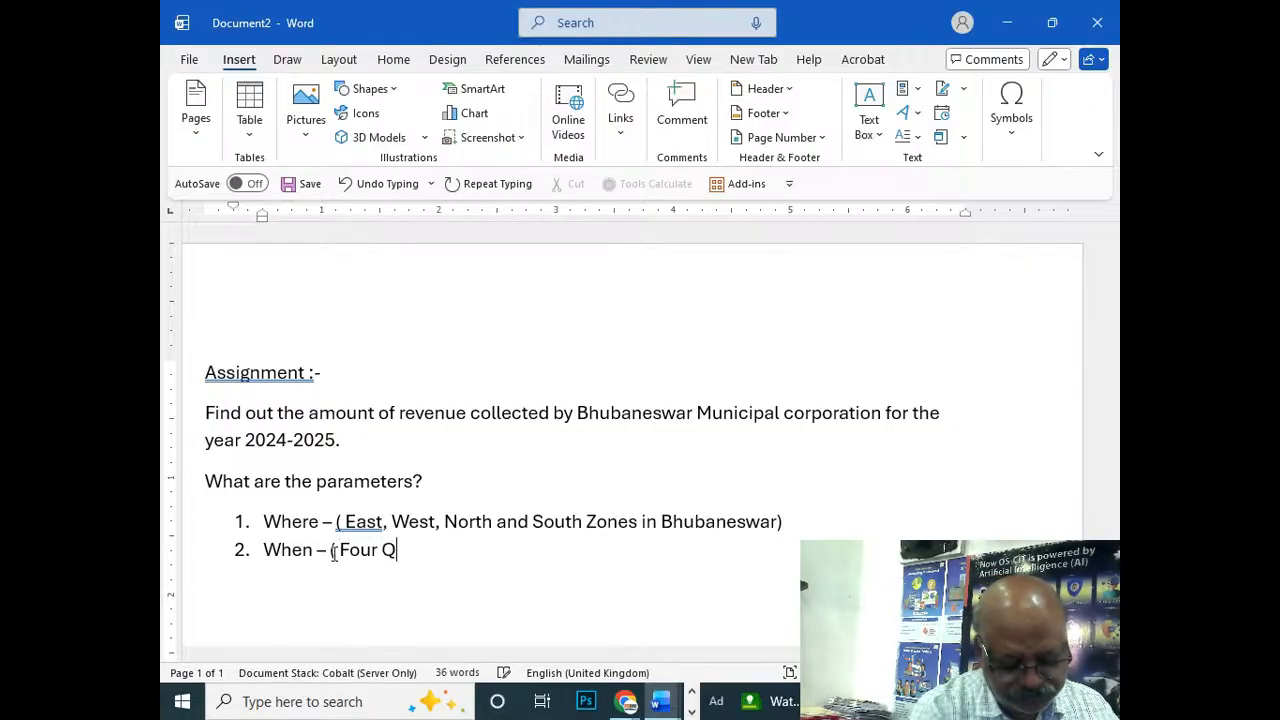
text(trs - )
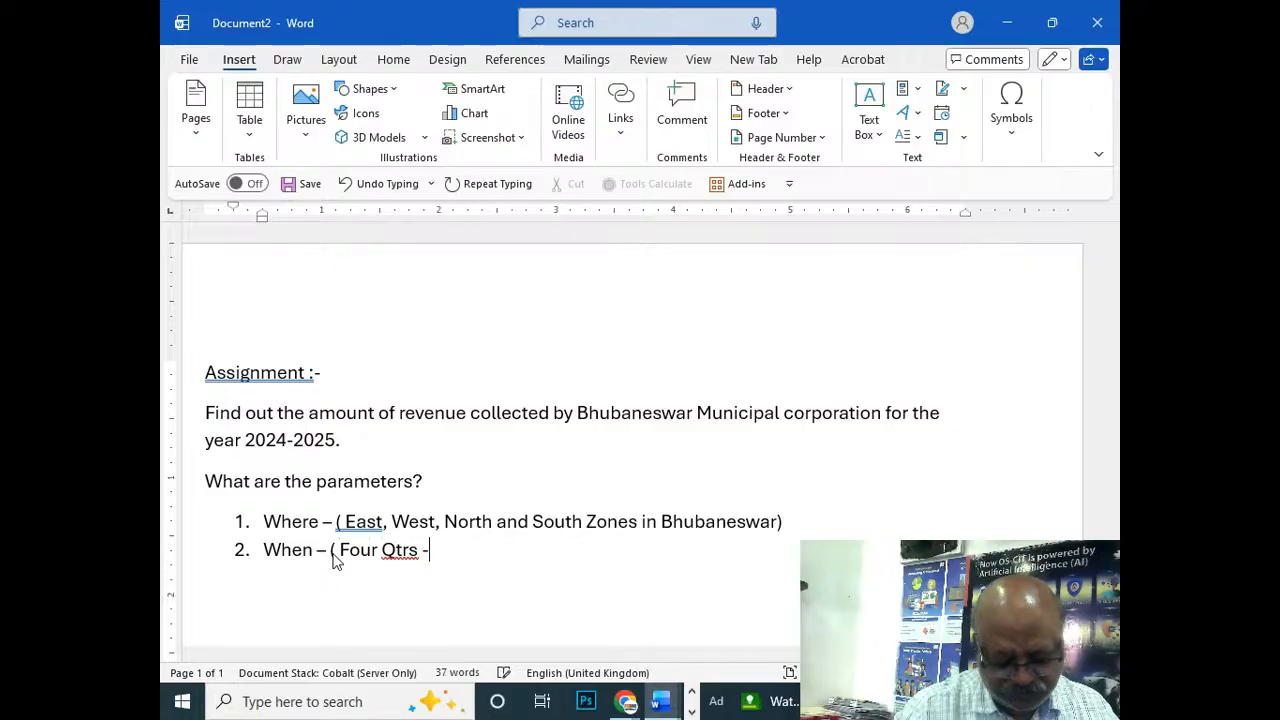
text(jan)
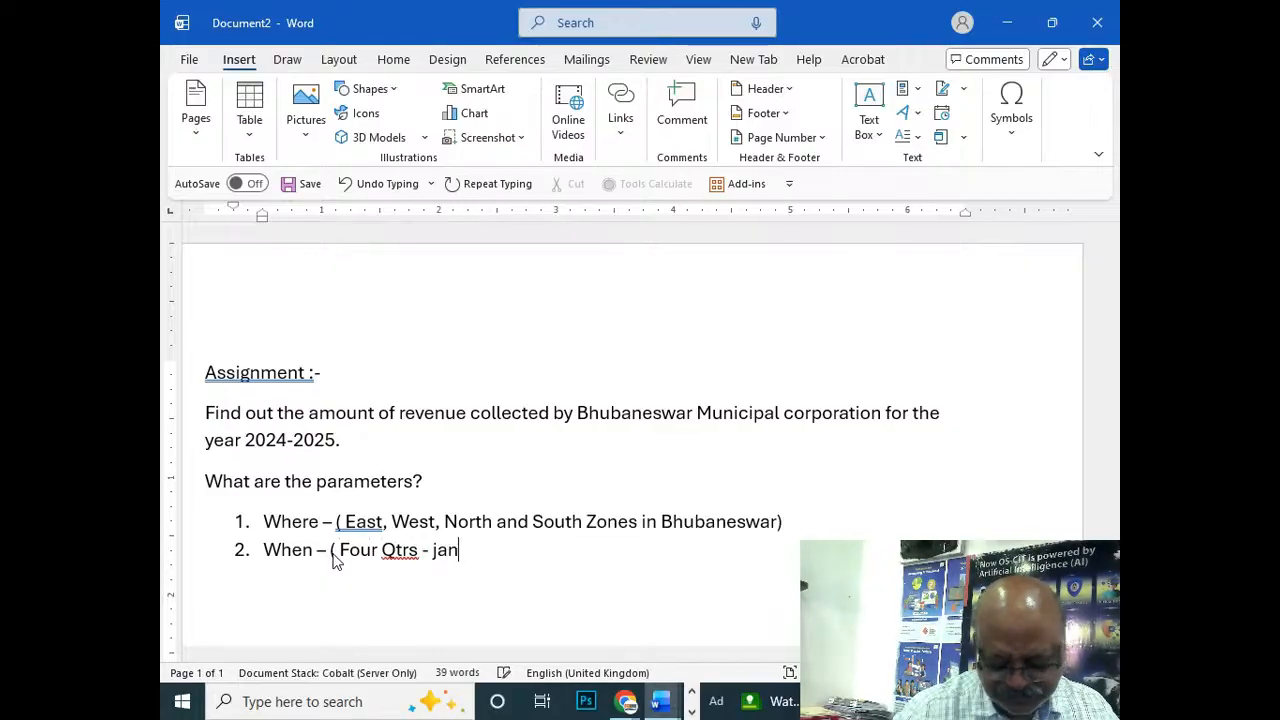
text( - mar, apr - jun, jul -)
text( sep, oct - dec))
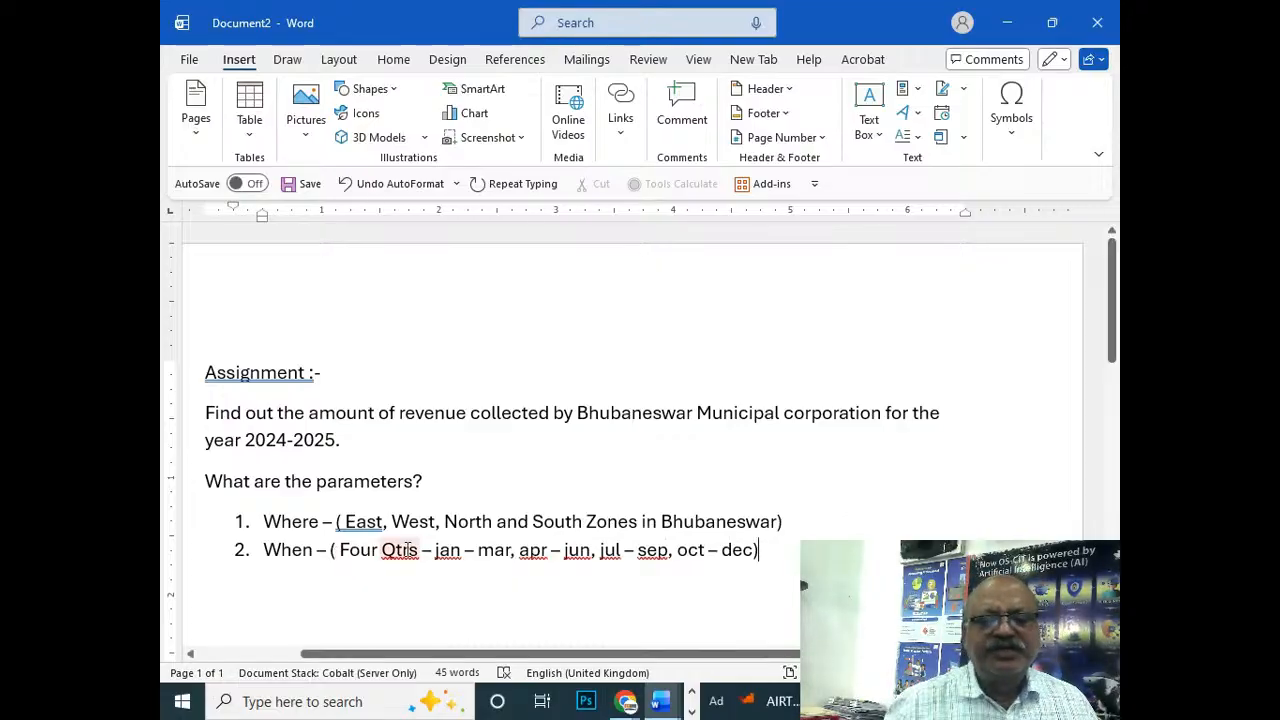
Step: Convert the month ranges in the "When" item to UPPERCASE and end the numbered list with an empty paragraph below it
drag(435, 563, 766, 562)
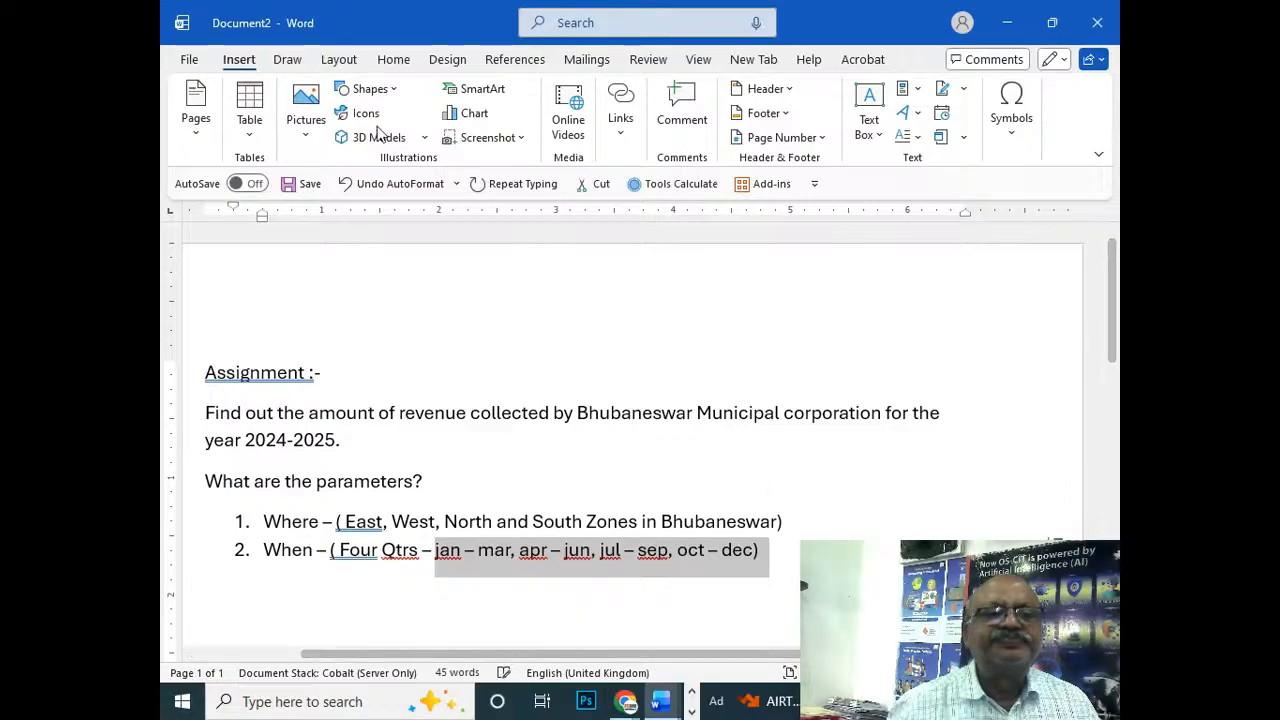
click(396, 63)
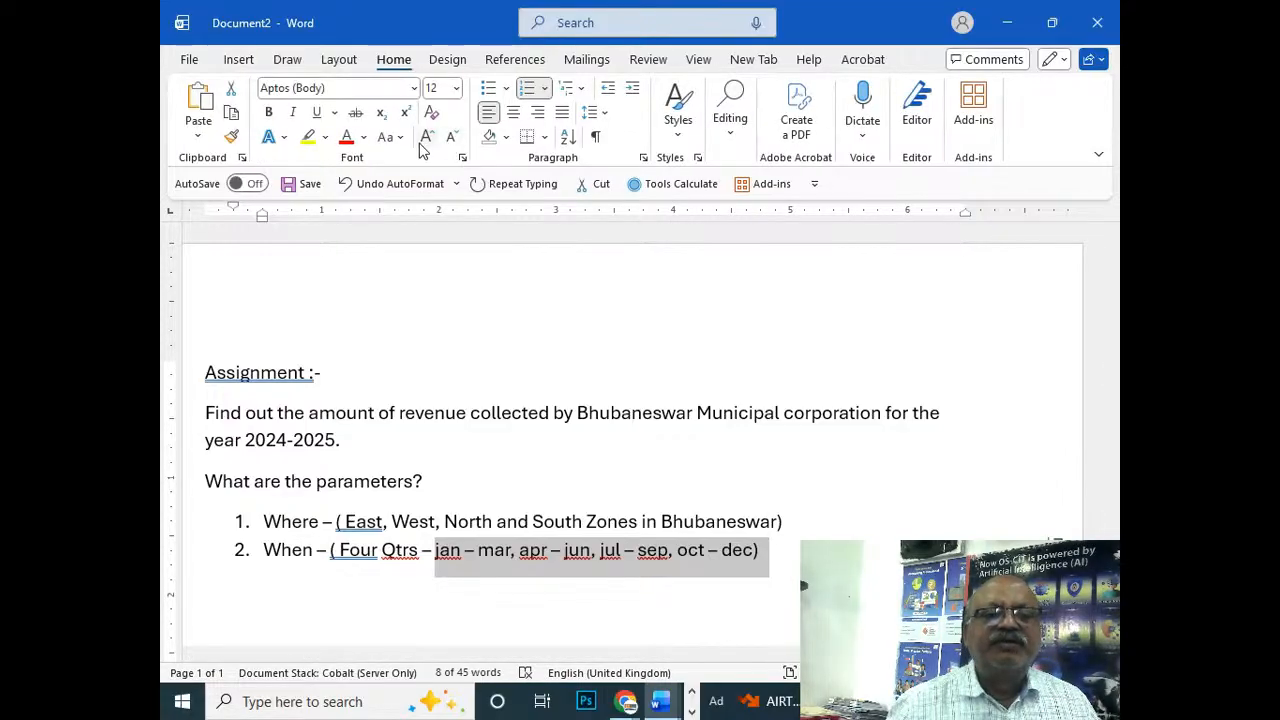
click(400, 139)
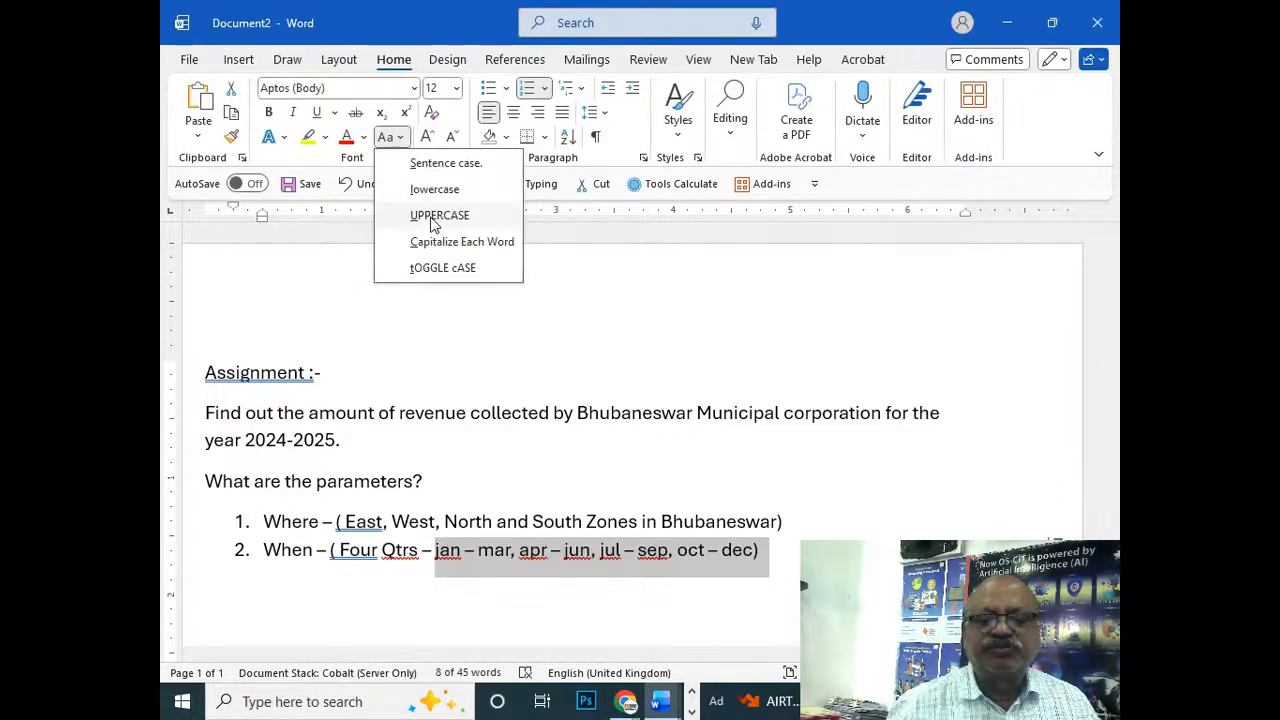
click(430, 217)
click(833, 547)
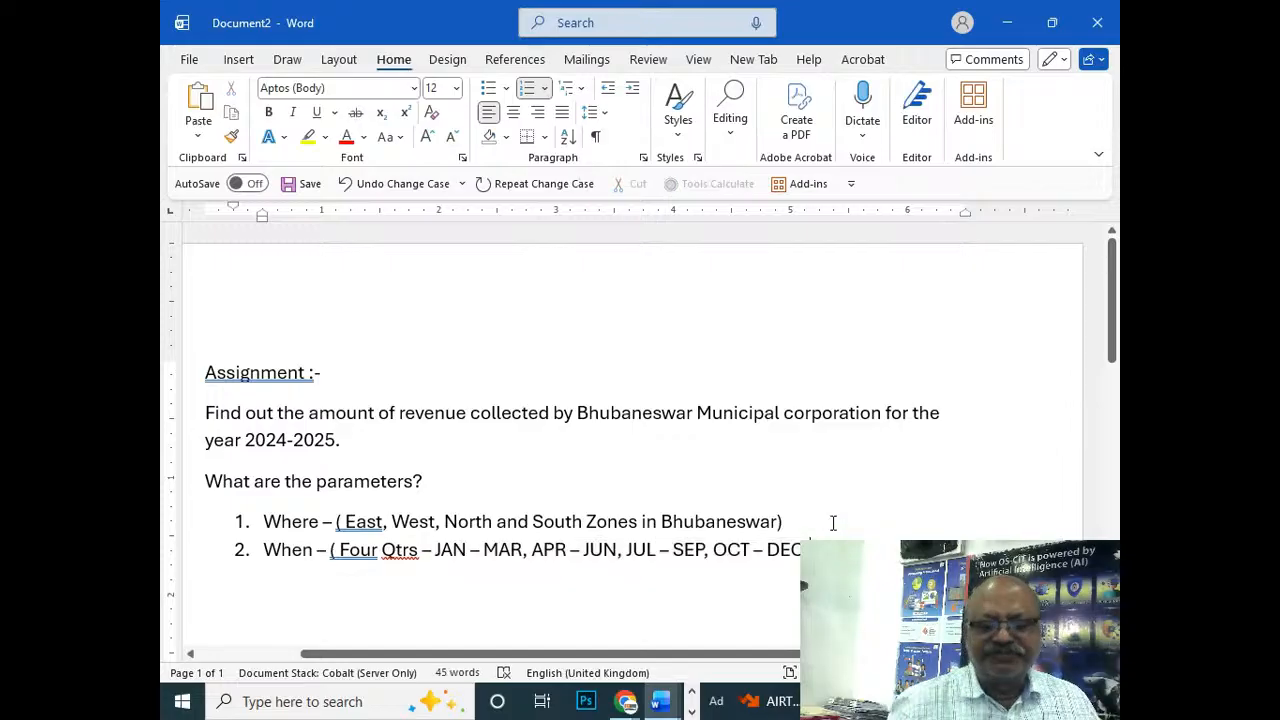
key(Return)
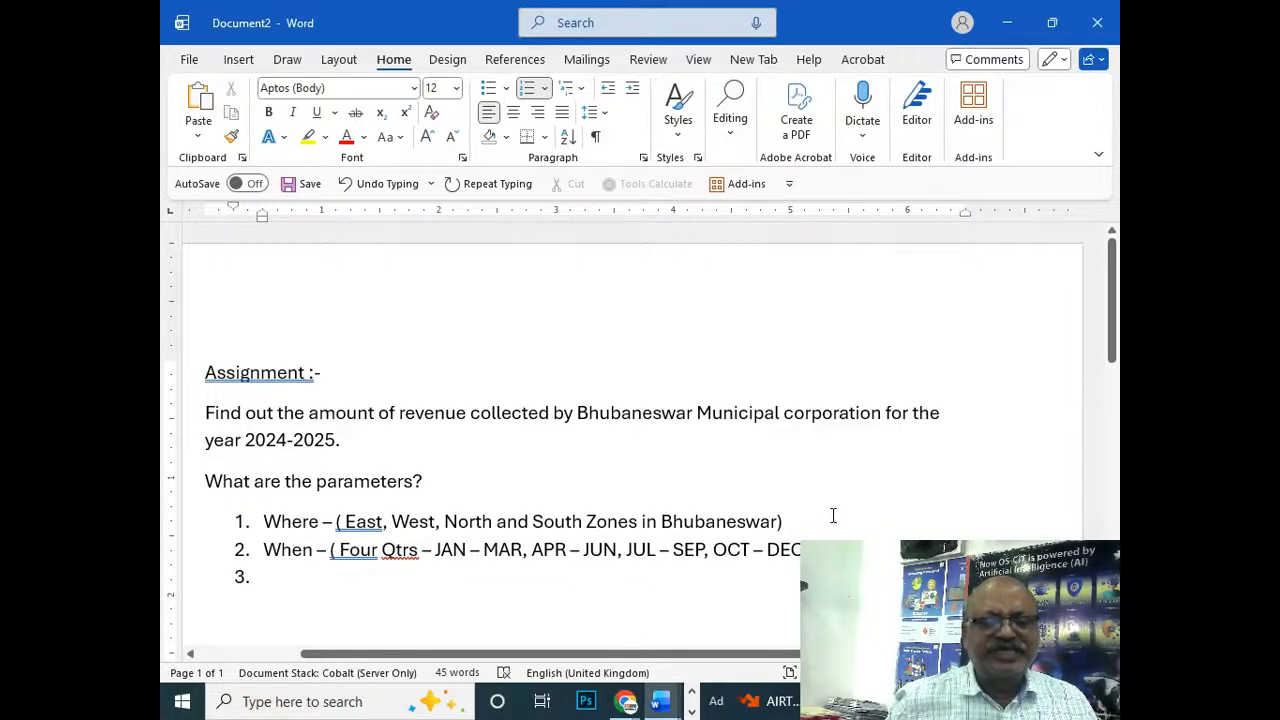
key(Return)
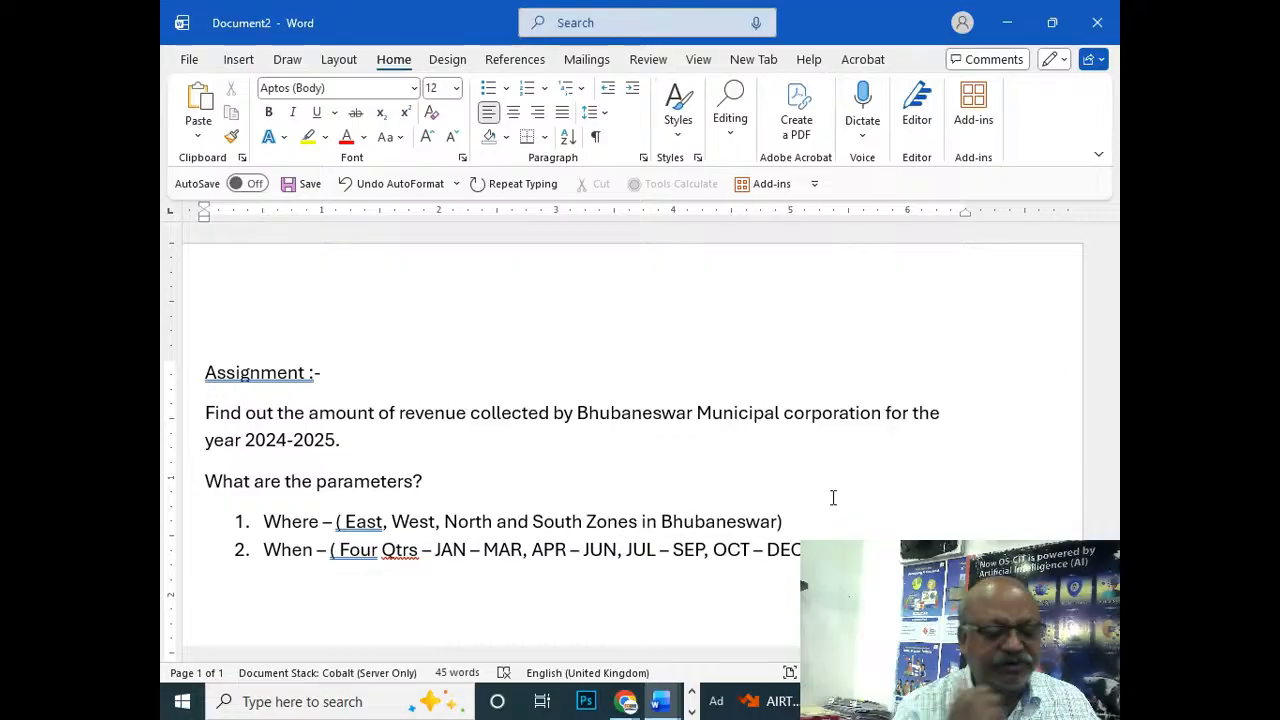
Step: Open the Insert Chart dialog for the empty paragraph below the parameter list
scroll(833, 497, down, 2)
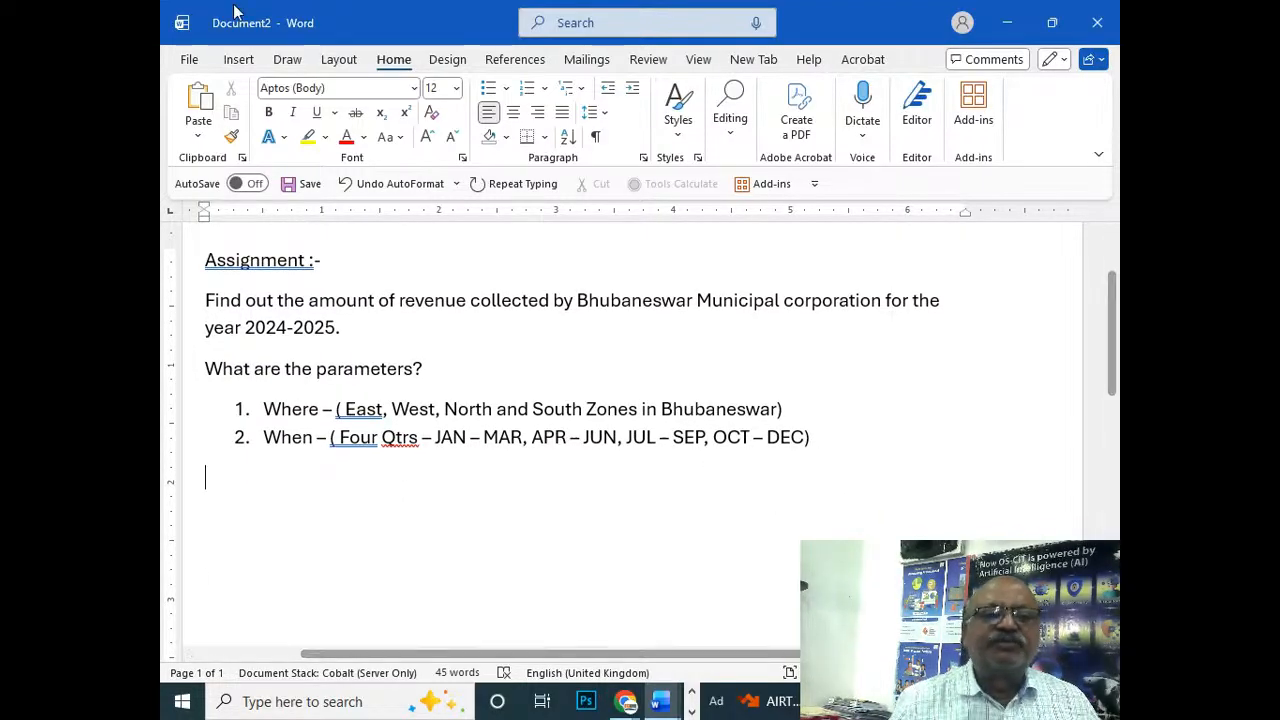
click(243, 64)
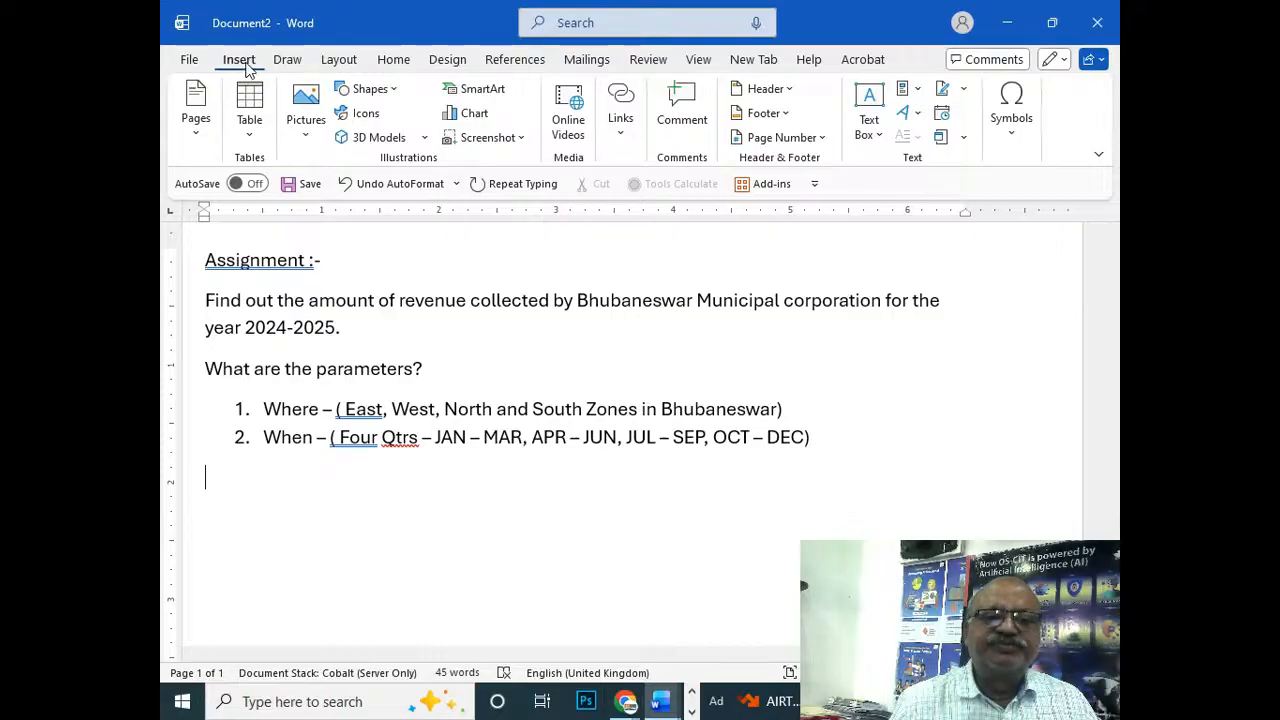
click(475, 119)
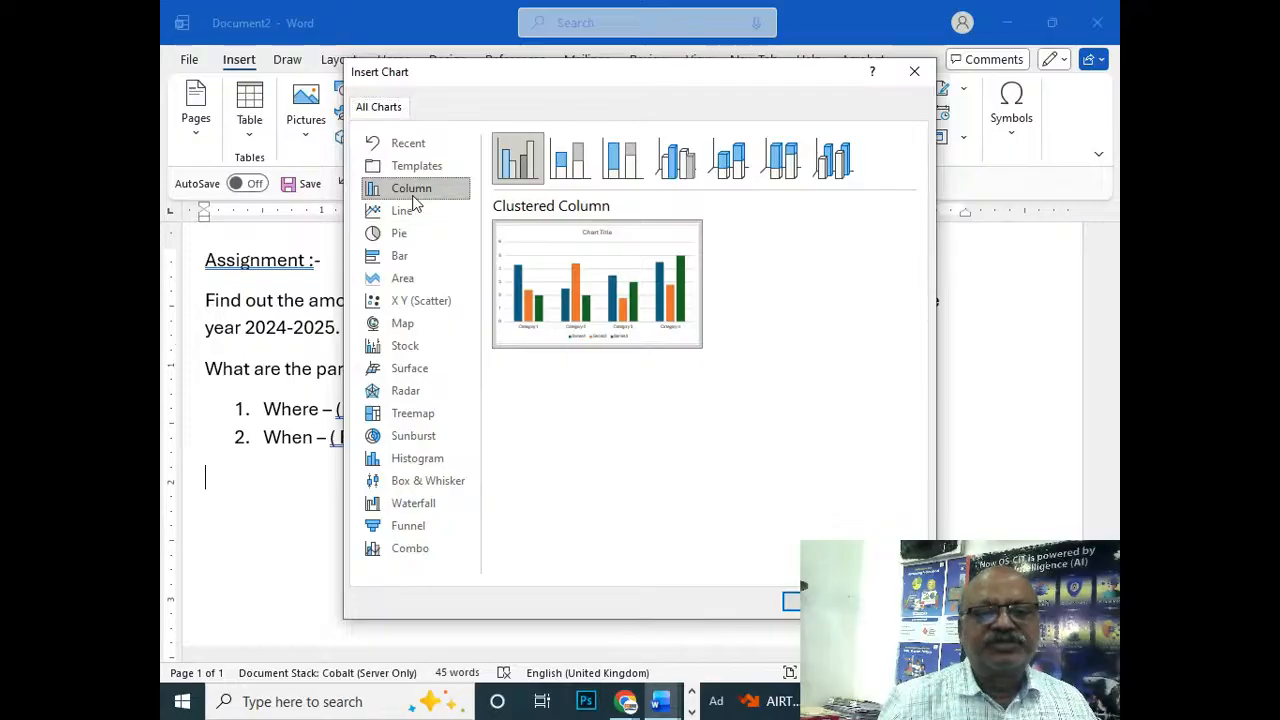
Step: Browse the available chart types and their previews from Line through to Combo
click(402, 218)
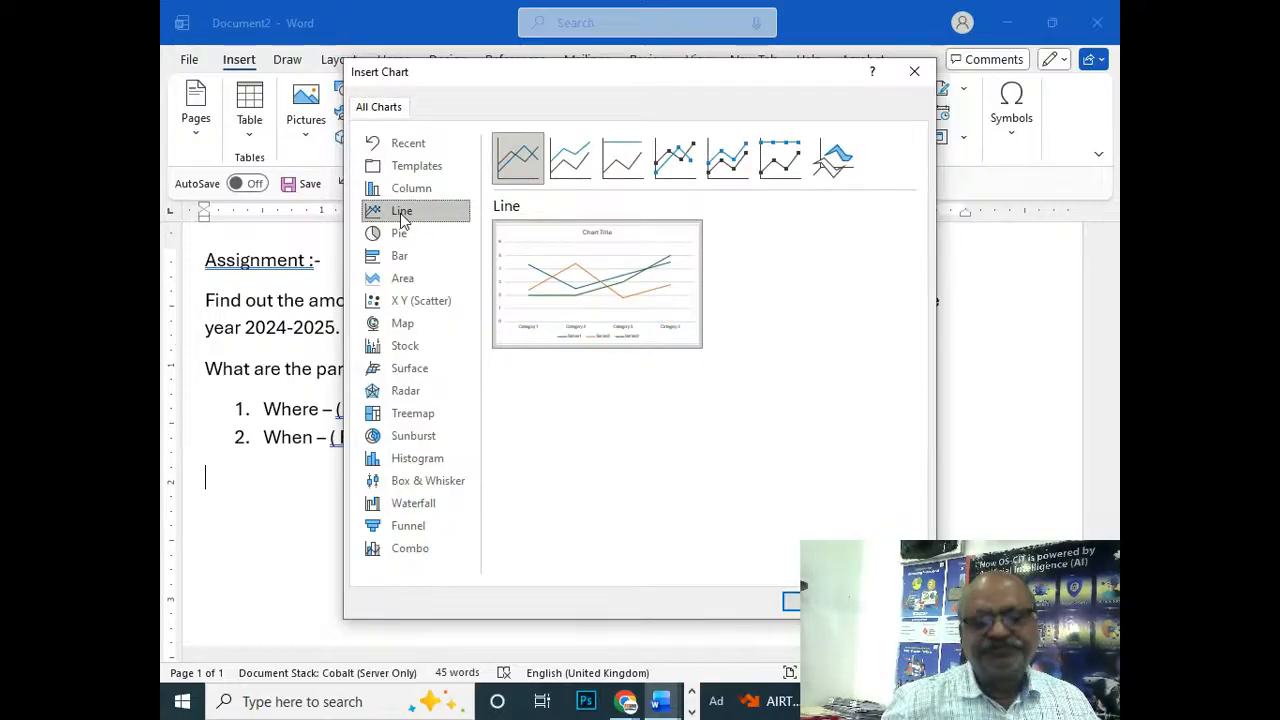
key(Down)
key(Down)
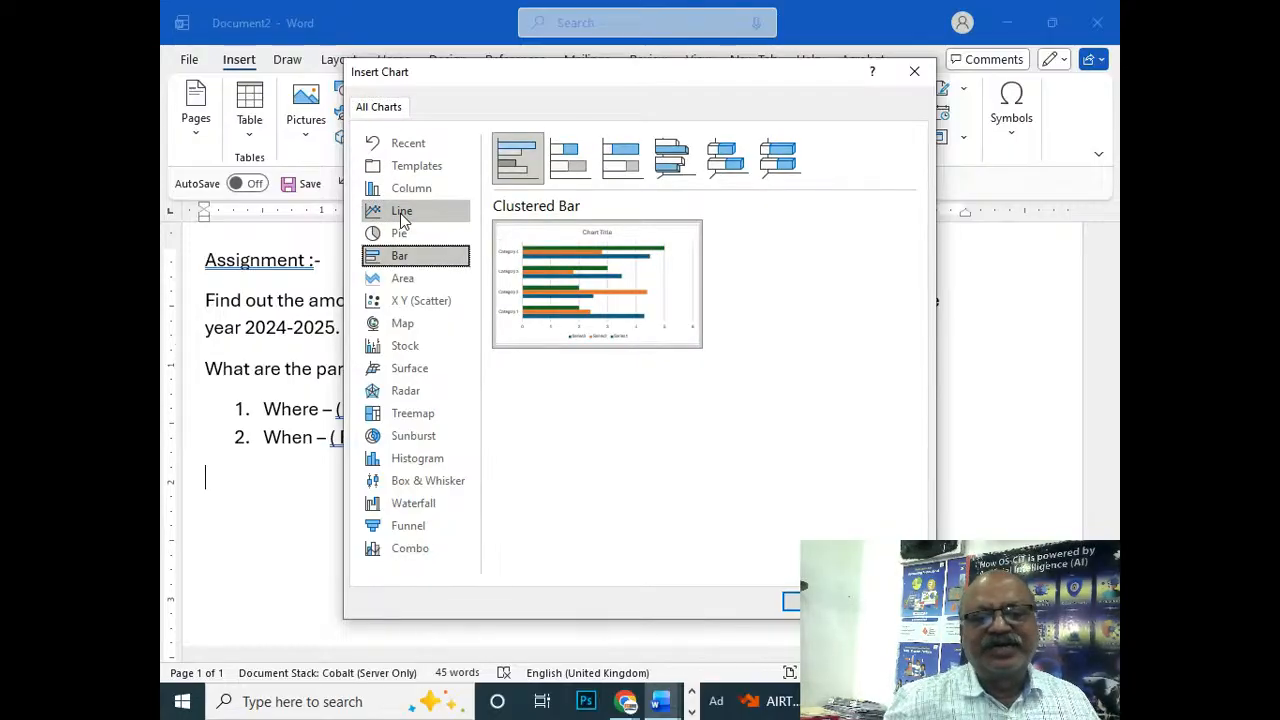
key(Down)
key(Down)
key(Down)
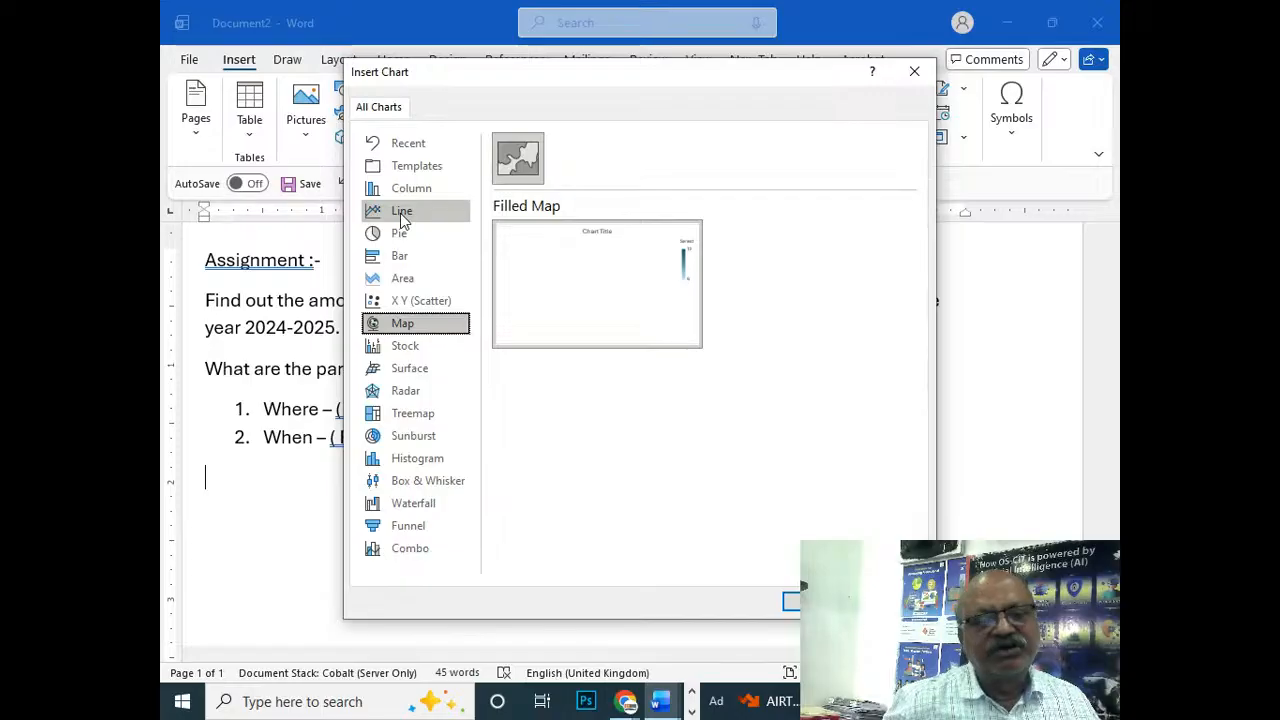
key(Down)
key(Down)
key(Down)
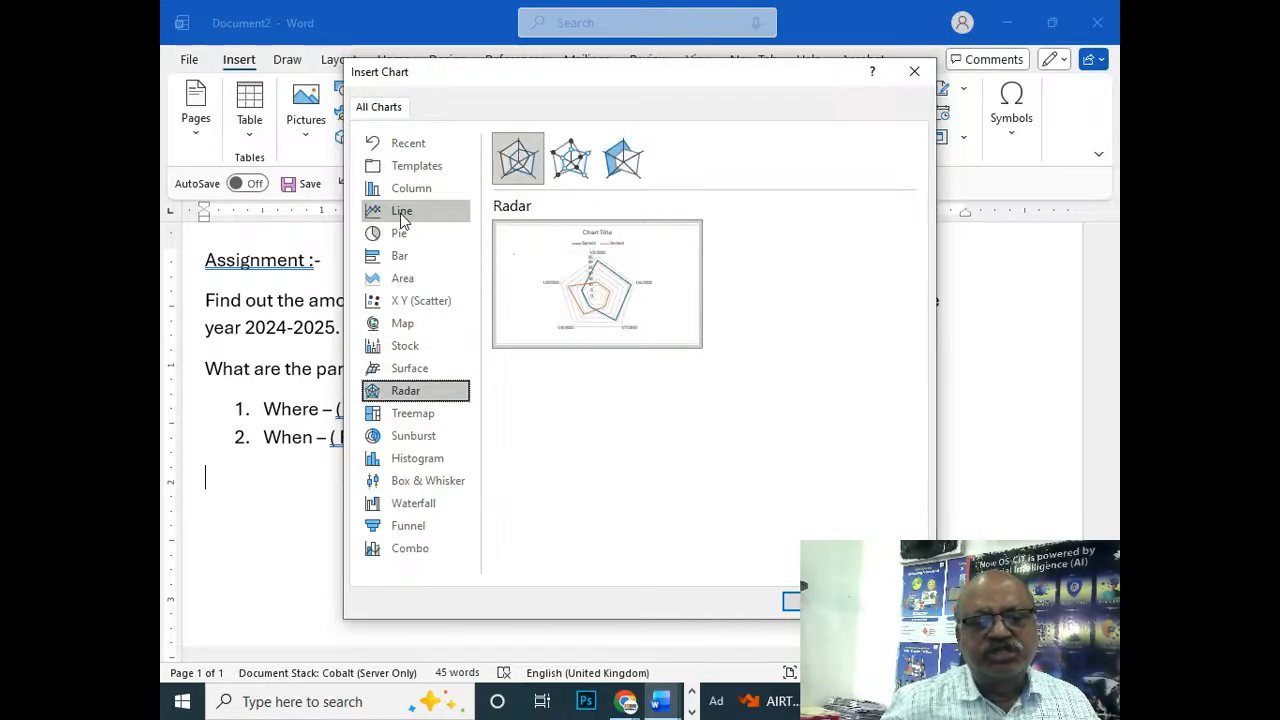
key(Down)
key(Down)
key(Down)
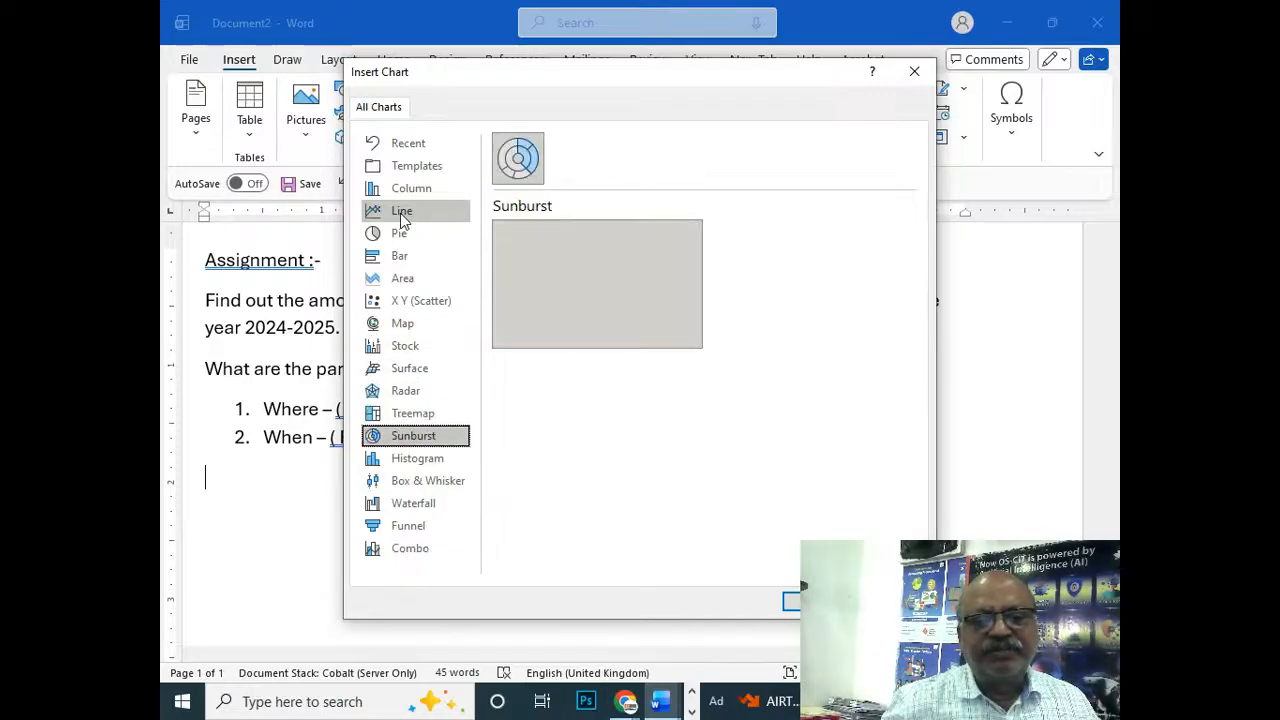
key(Down)
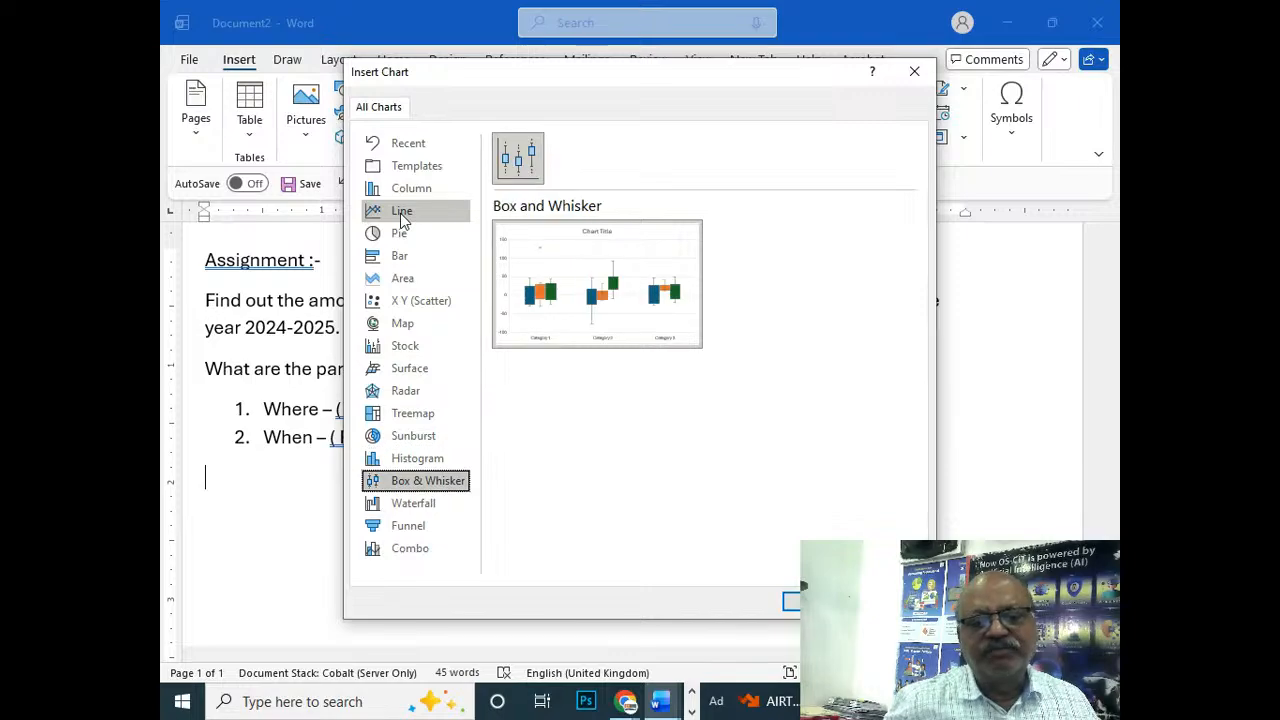
key(Down)
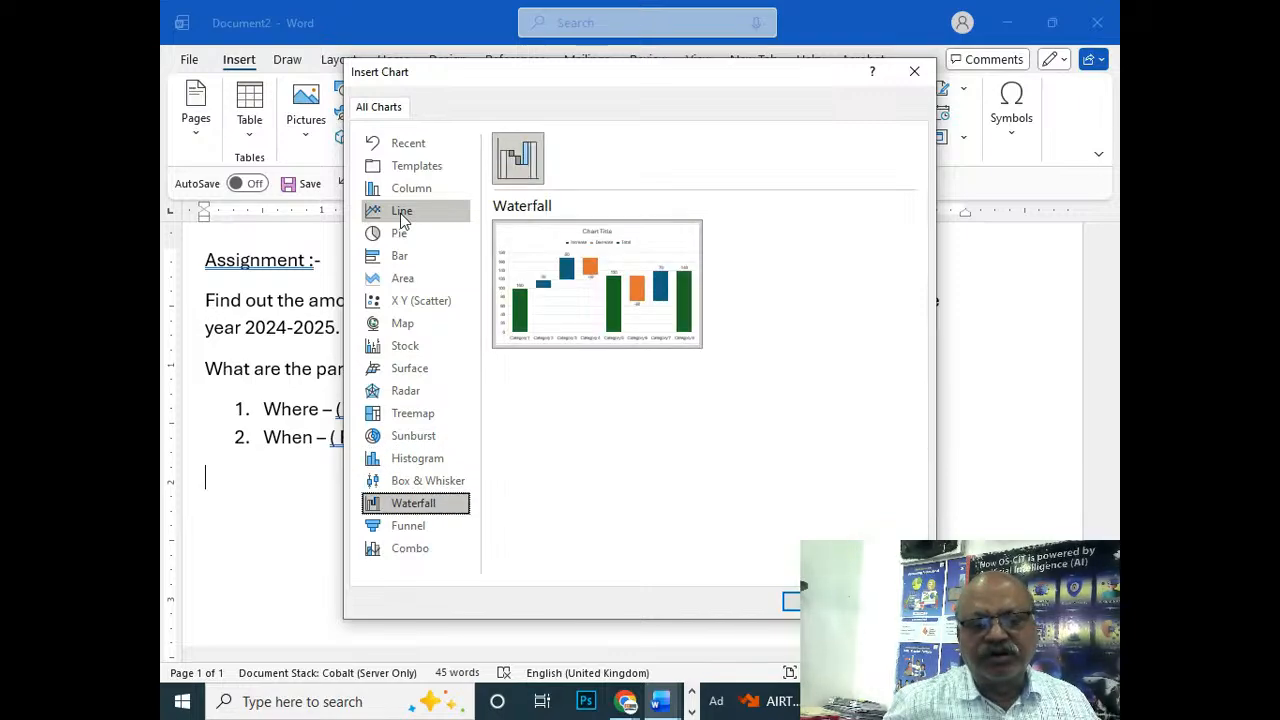
key(Down)
key(Down)
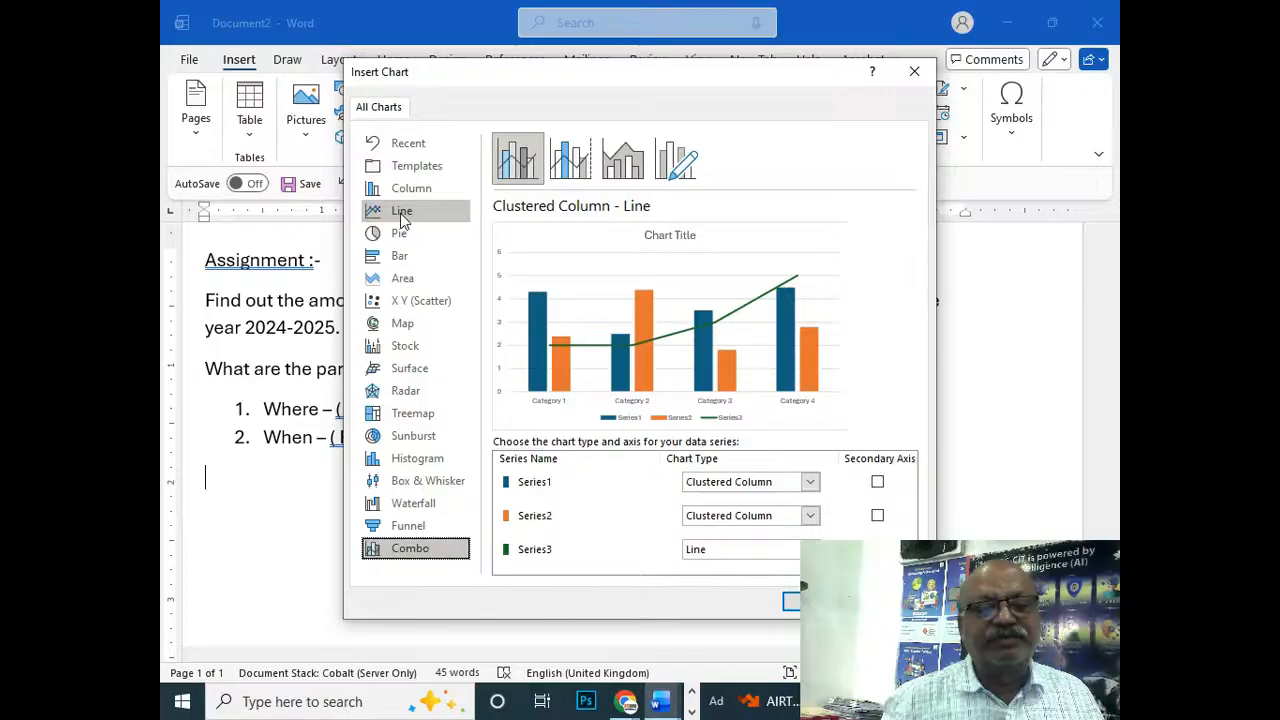
Step: Insert a Clustered Column chart in the empty paragraph below the parameter list
key(Up)
key(Up)
key(Up)
key(Up)
key(Up)
key(Up)
key(Up)
key(Up)
key(Up)
key(Up)
key(Up)
key(Up)
key(Up)
key(Up)
key(Up)
key(Up)
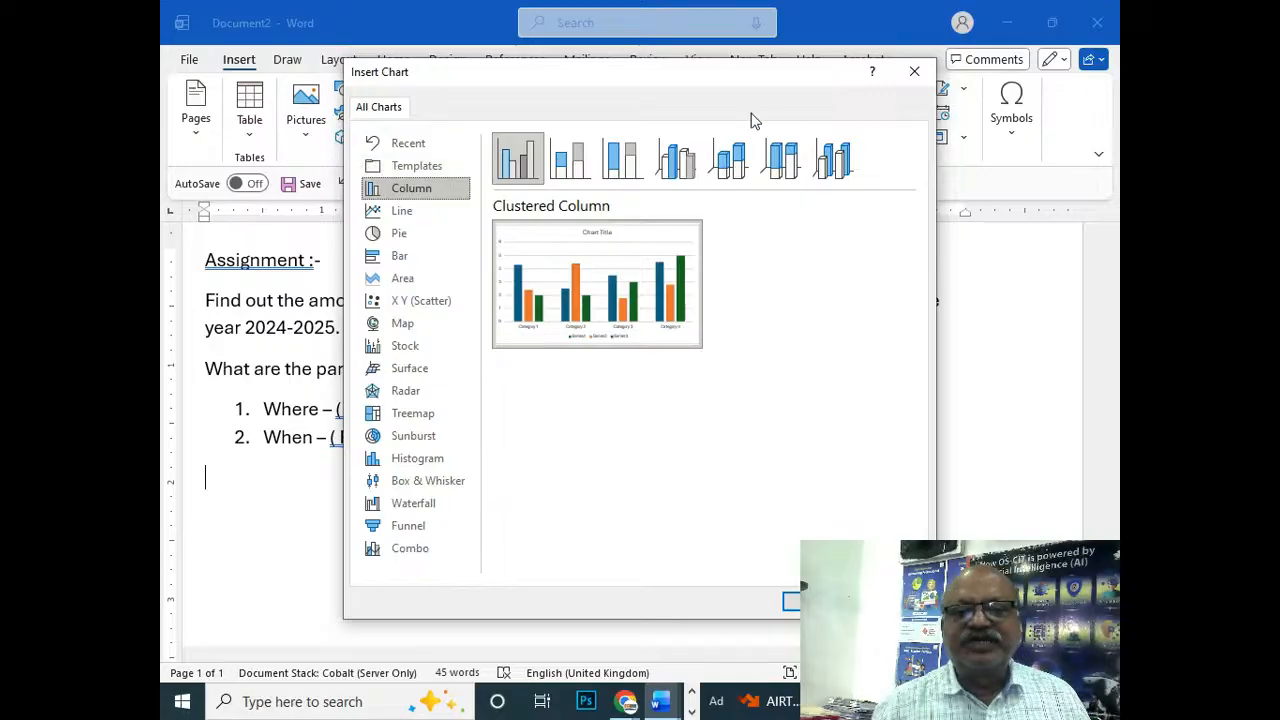
drag(720, 80, 843, 108)
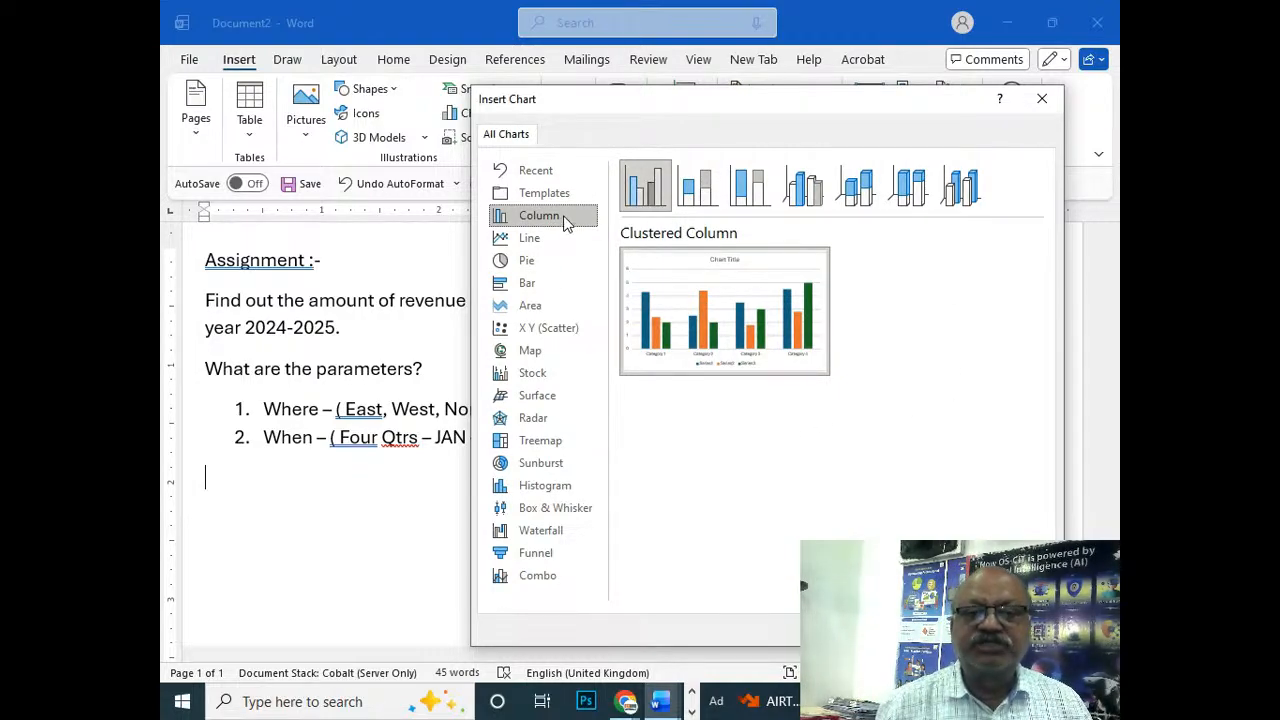
key(Escape)
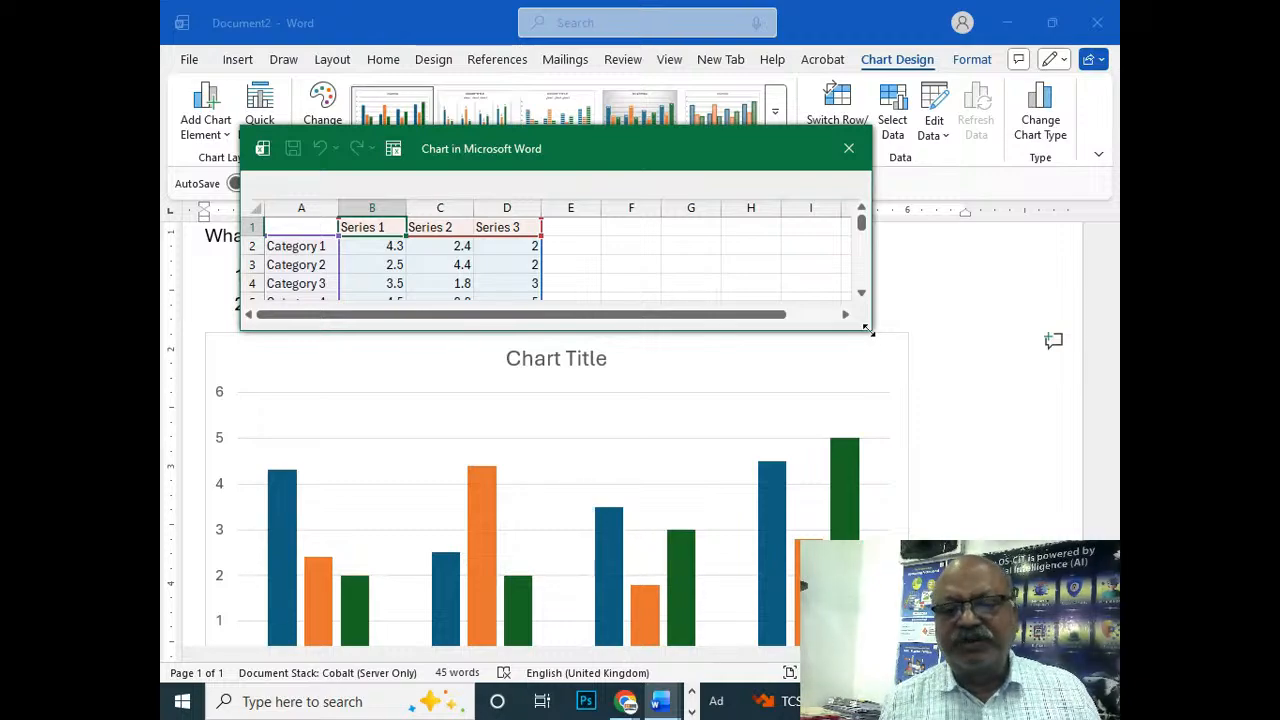
Step: Enlarge the chart's data sheet to show all four category rows and bring the chart's category axis and legend into view
drag(866, 328, 887, 363)
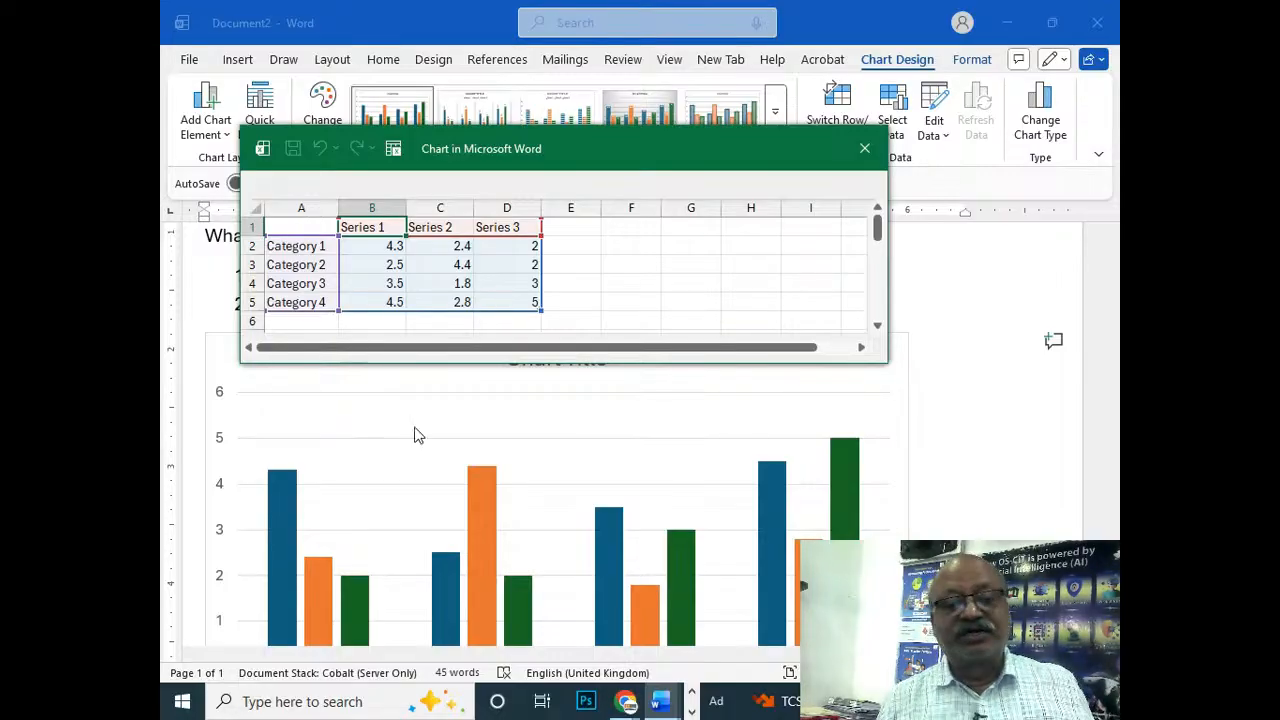
scroll(406, 403, down, 3)
scroll(310, 520, up, 1)
scroll(310, 519, down, 1)
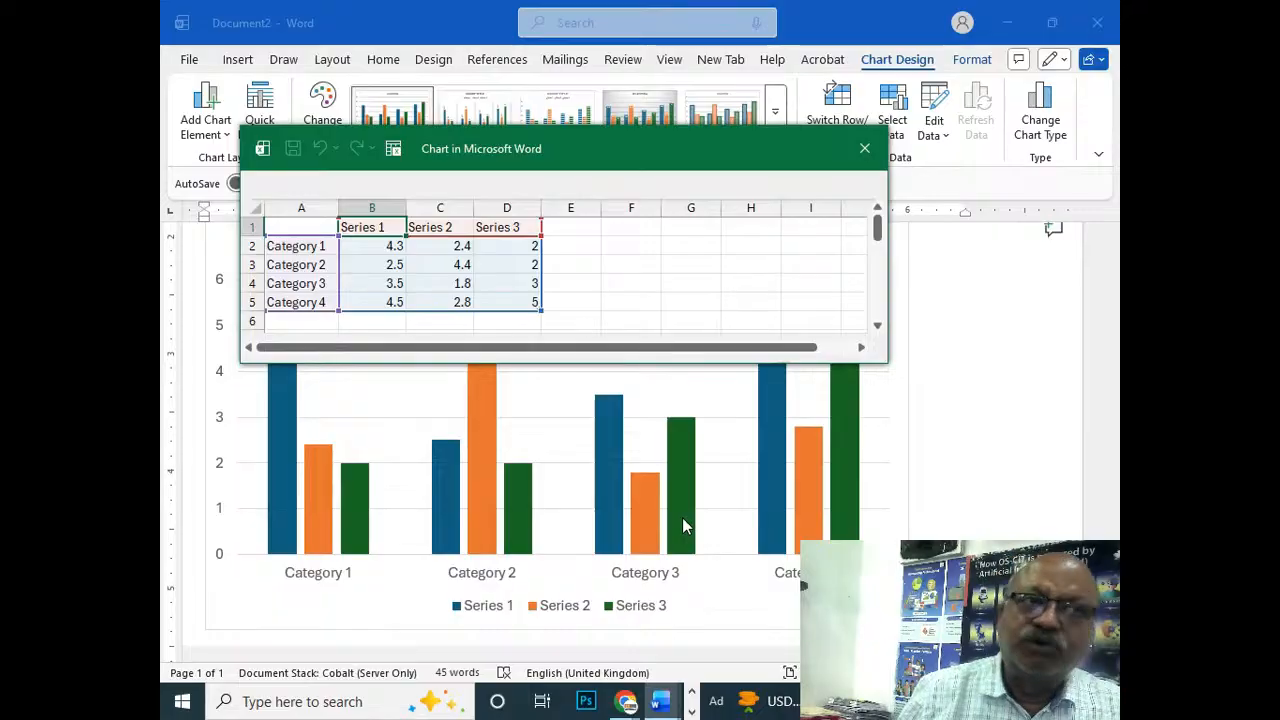
Step: Rename the four chart categories in A2:A5 as EAST, WEST, NORTH and SOUTH
click(312, 249)
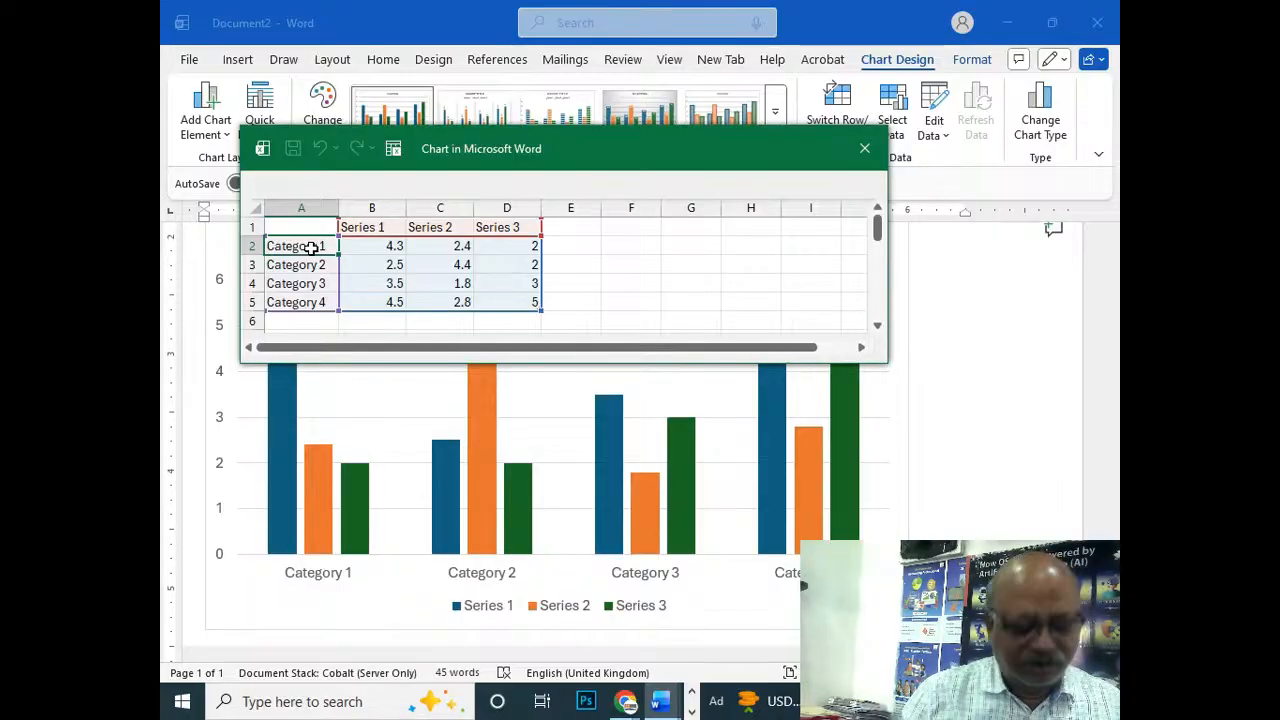
text(EAS)
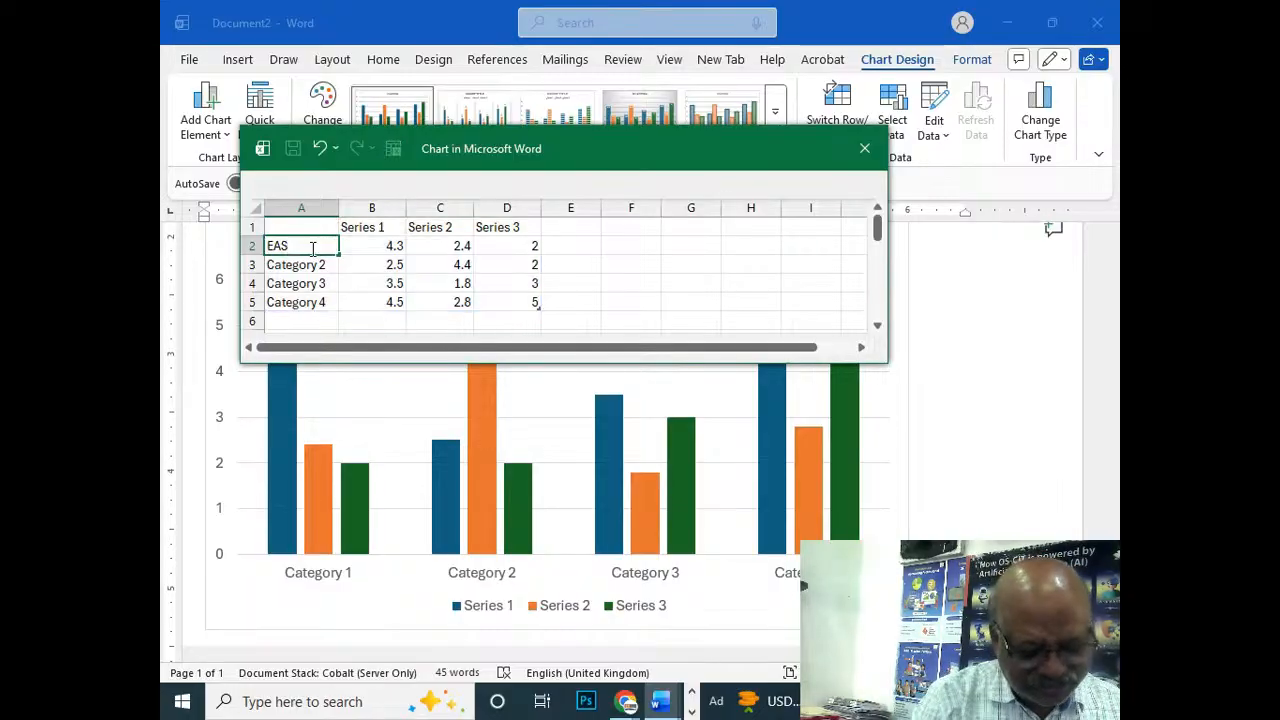
key(Return)
text(WEST)
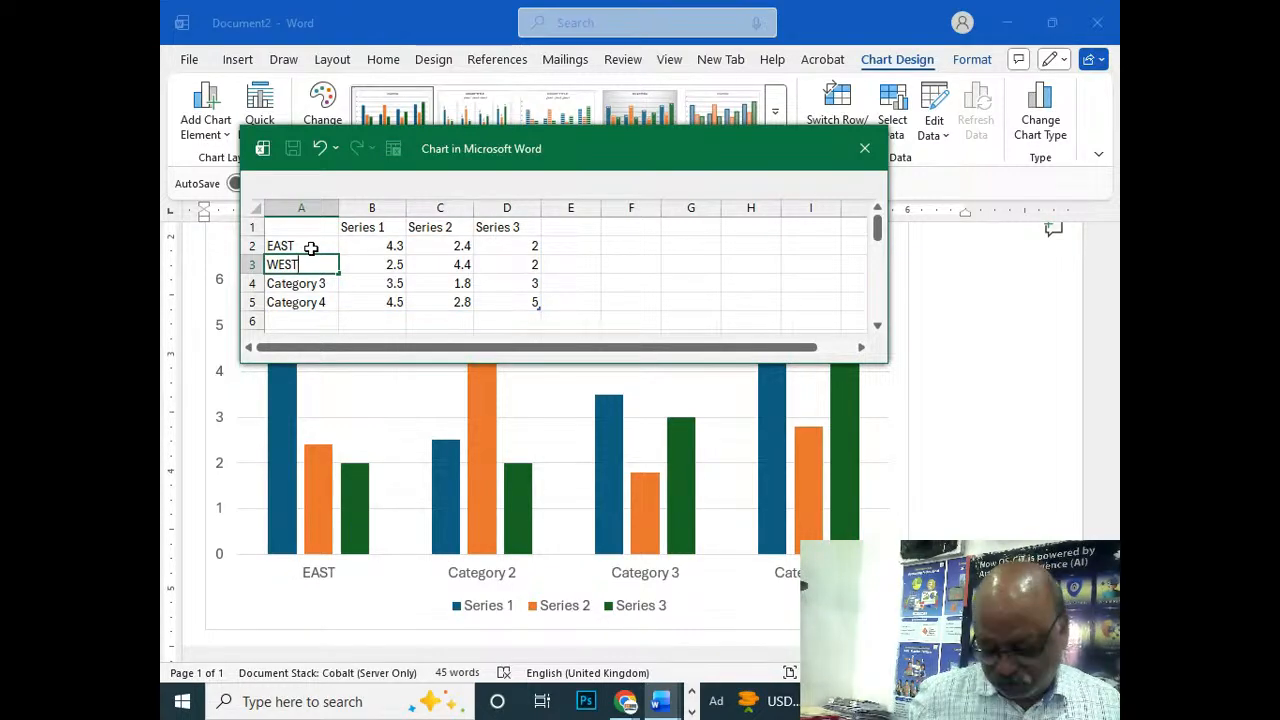
key(Return)
text(NORT)
key(Return)
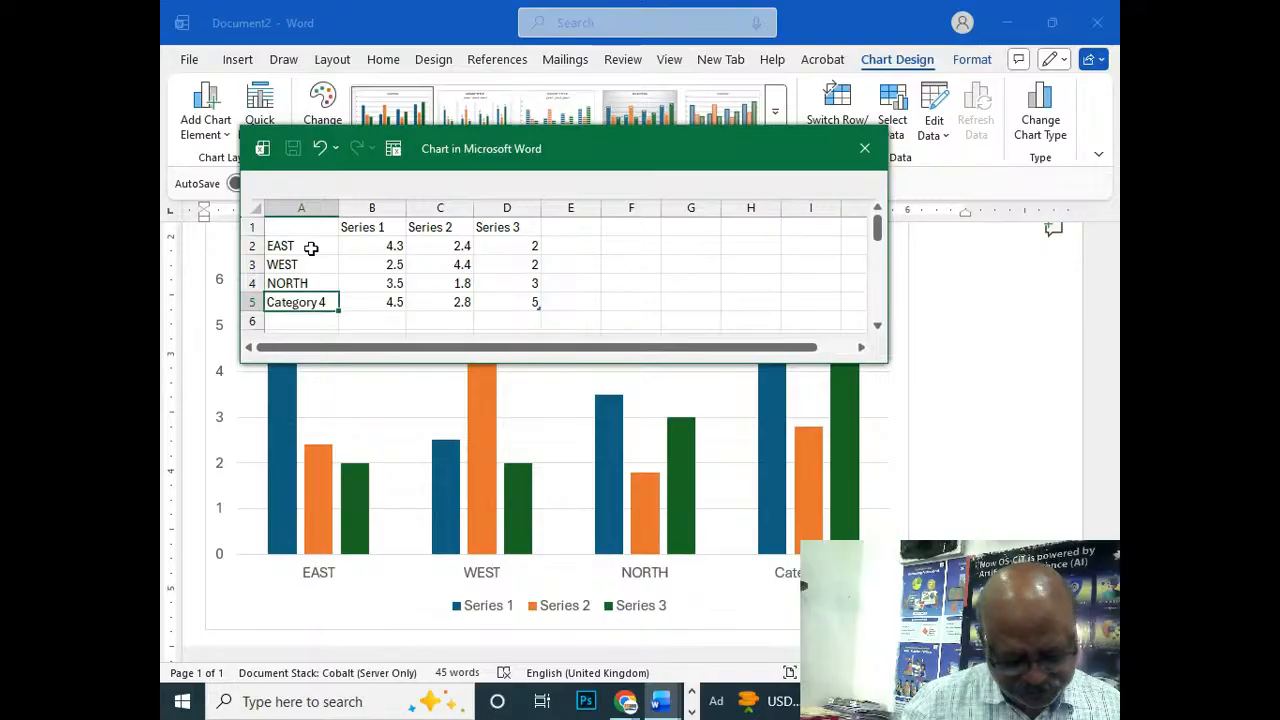
text(SOUTH)
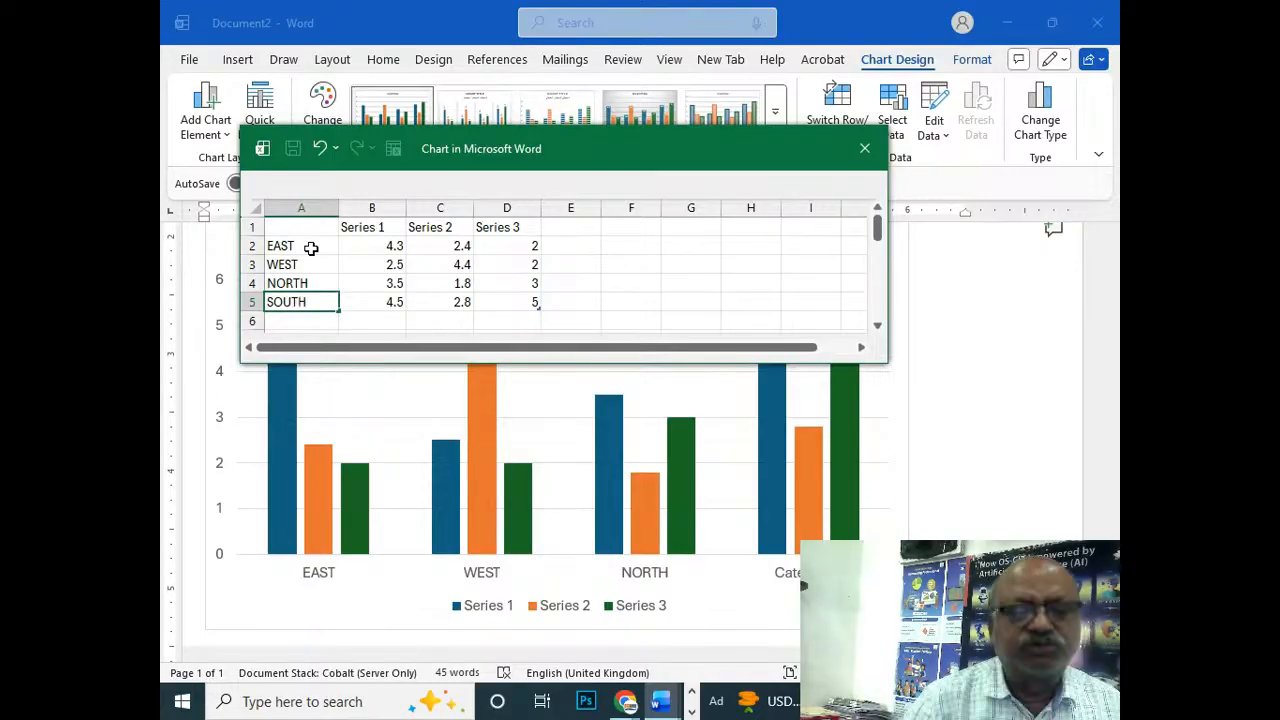
click(326, 263)
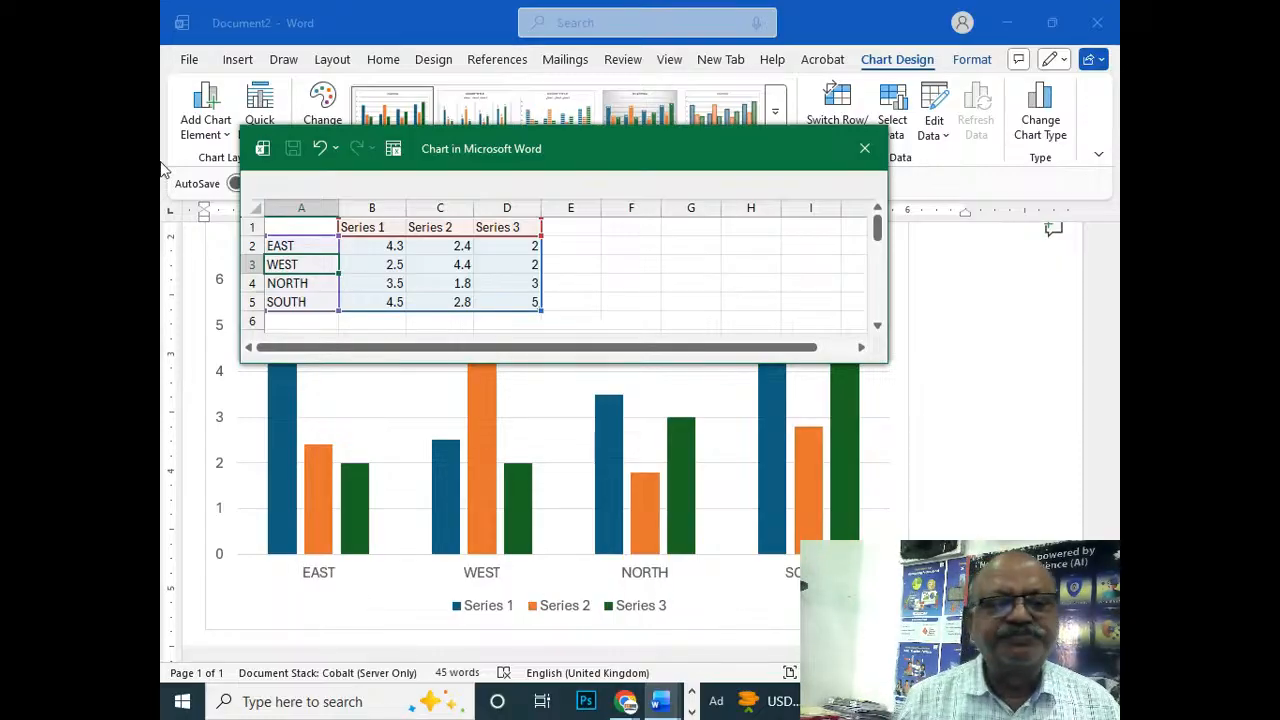
Step: Name the data series in B1:E1 JAN-MAR, APR-JUN, JUL-SEP and OCT-DEC, adding the last one as a fourth series
click(372, 226)
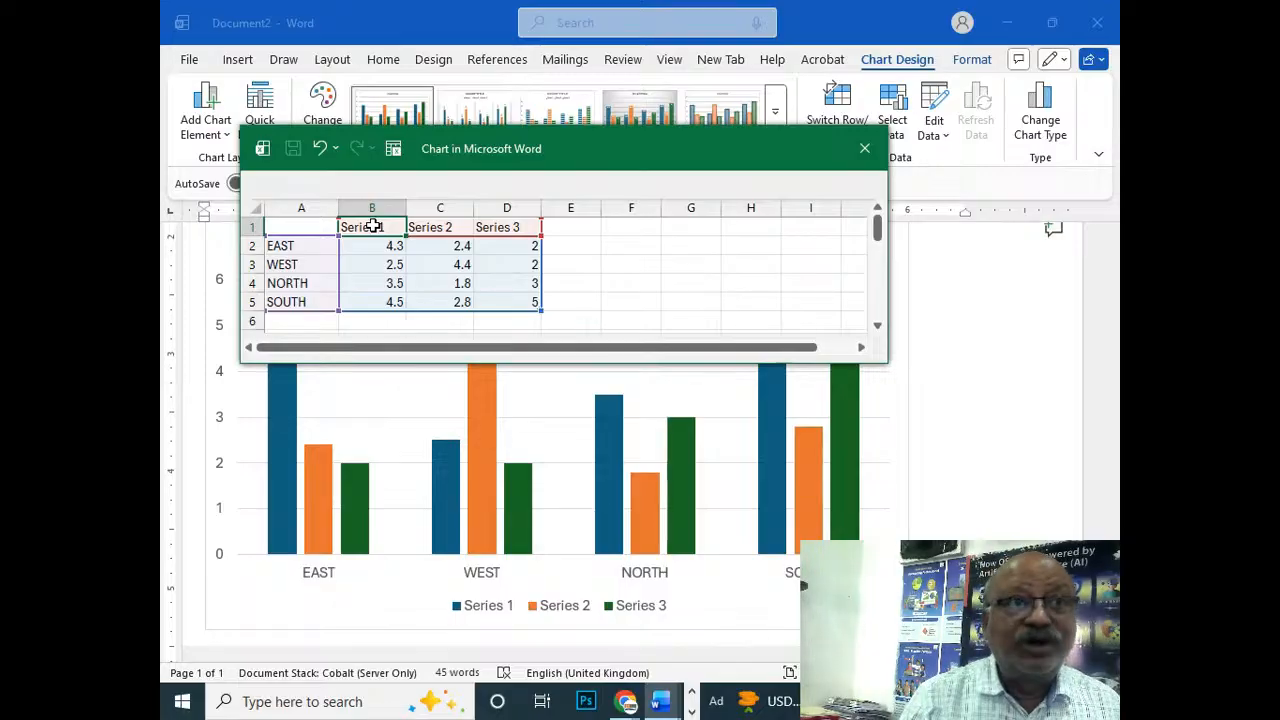
text(JAN-MAR)
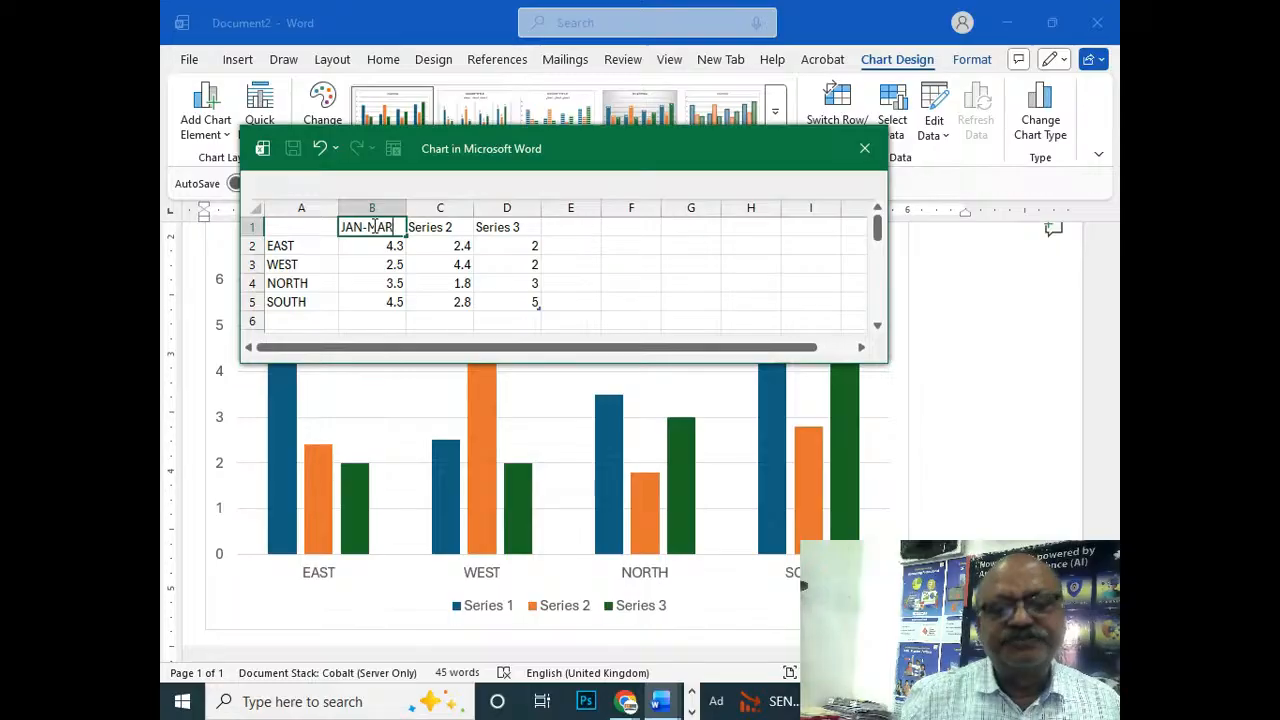
key(Tab)
text(APR-)
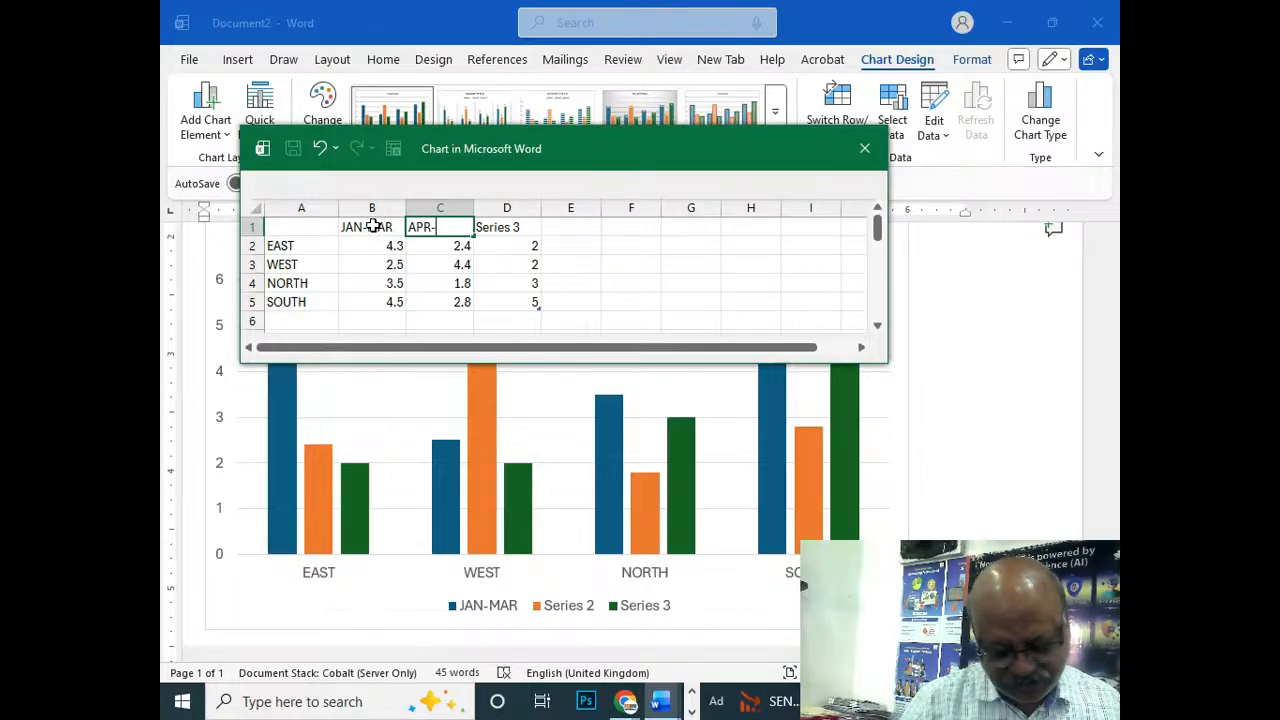
text(JUN)
key(Tab)
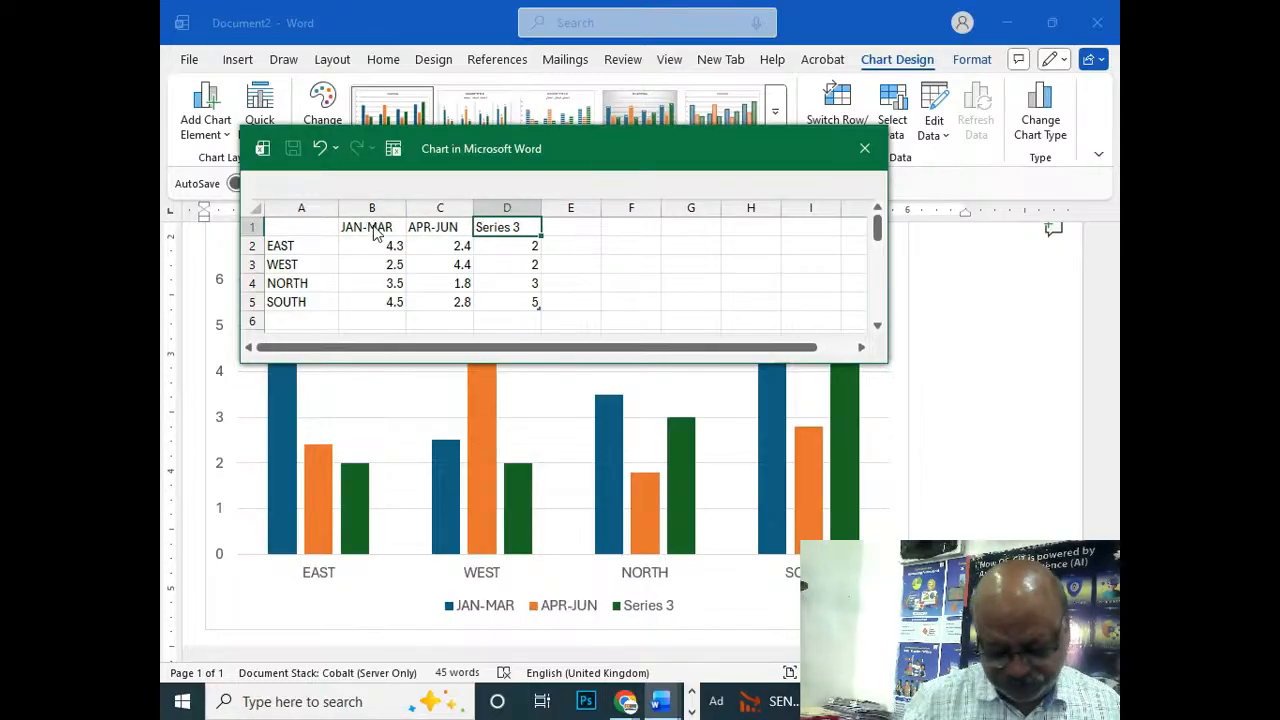
text(JUL-SEP)
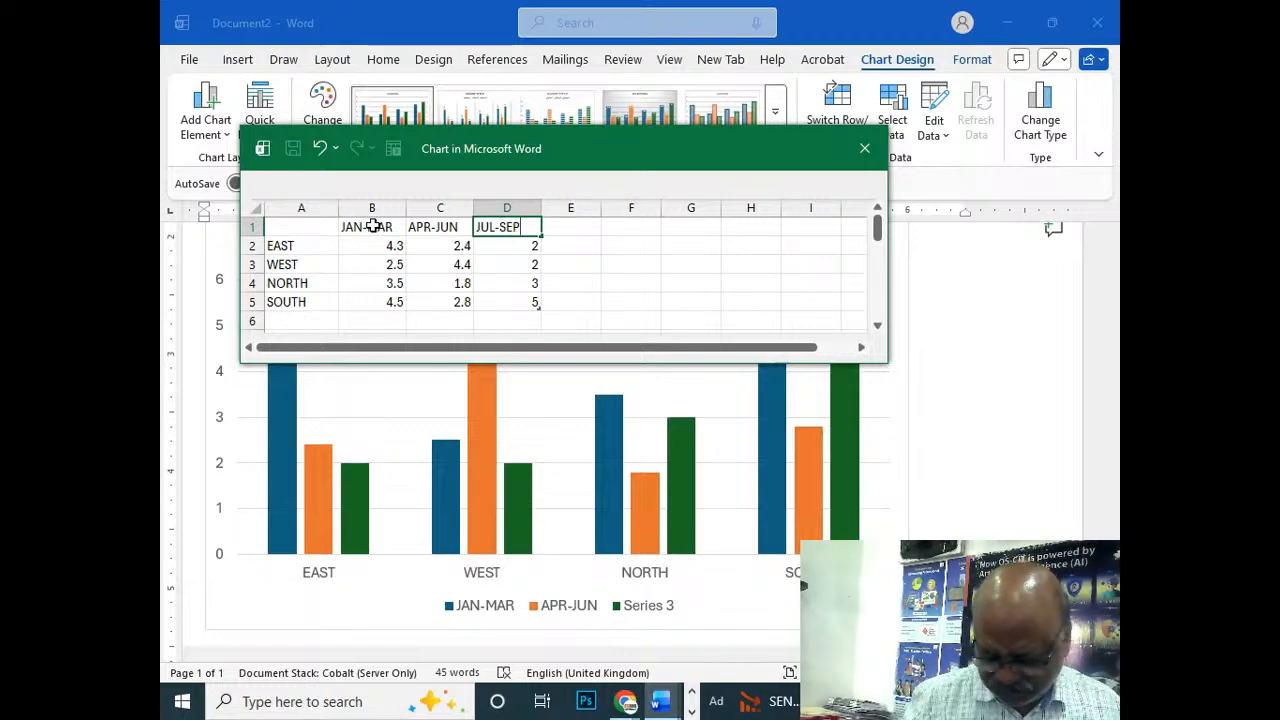
key(Tab)
text(O)
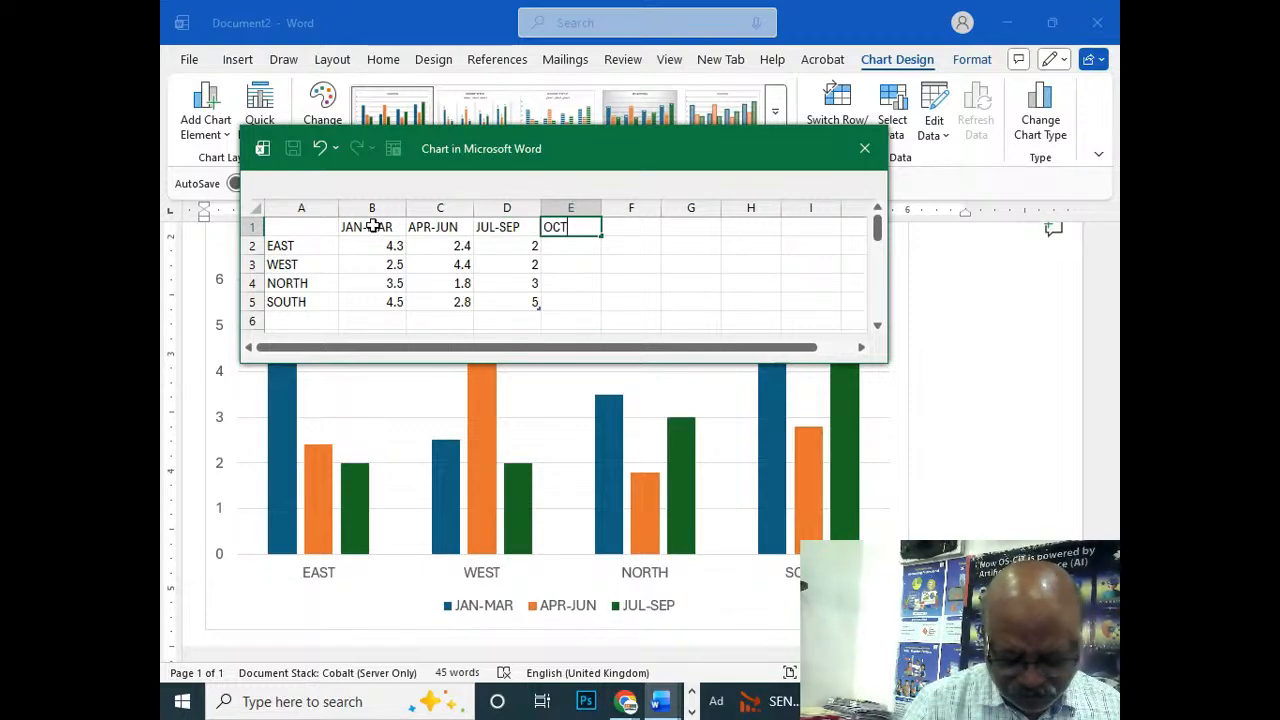
text(CT-DEC)
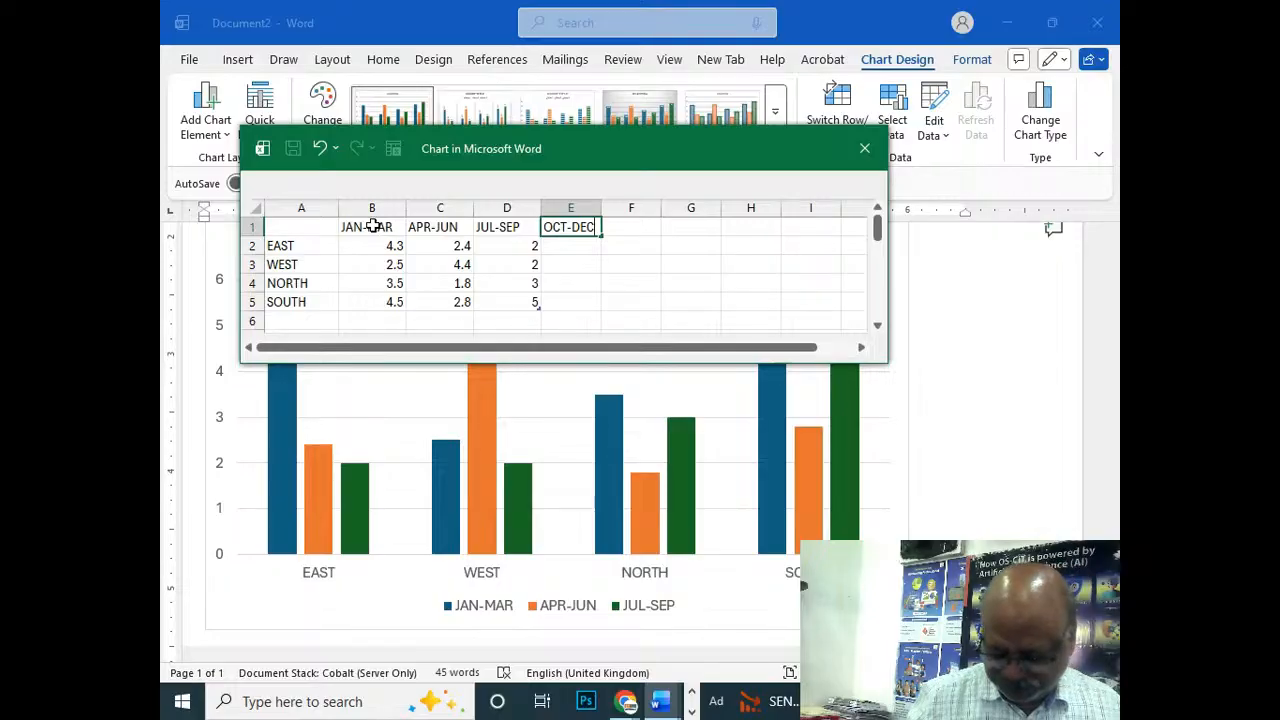
key(Return)
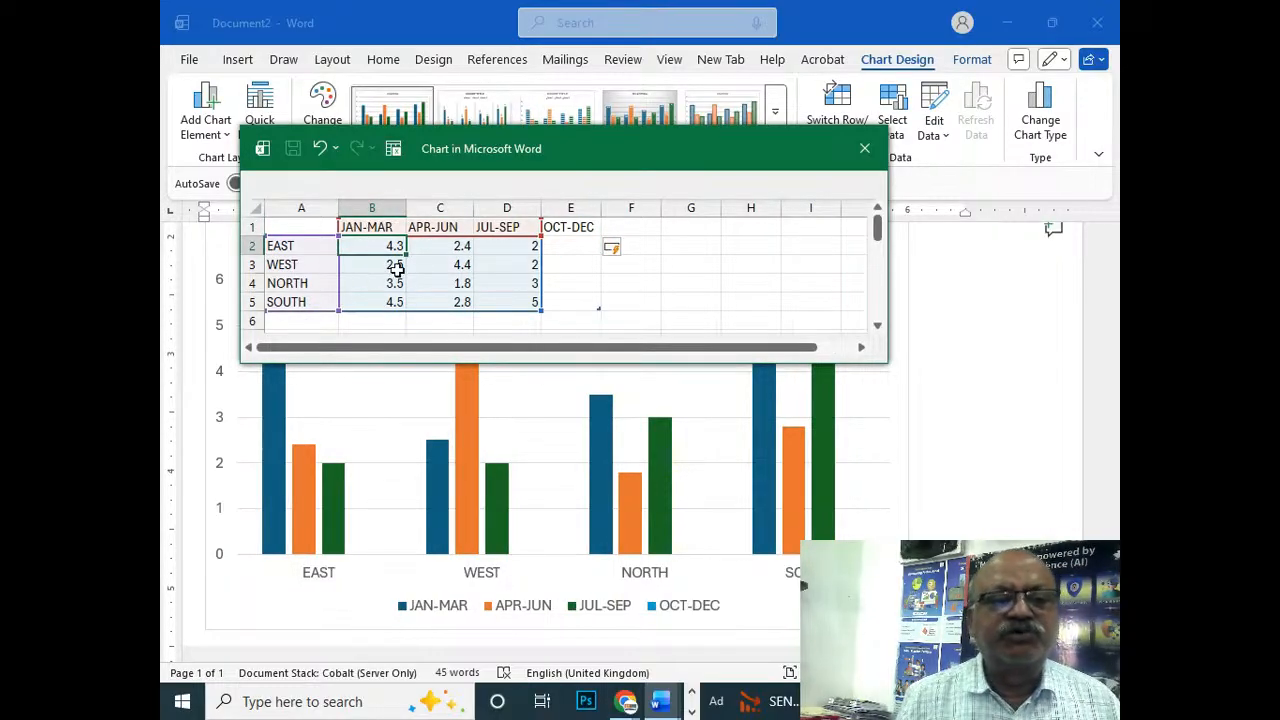
Step: Enter the JAN-MAR values 11, 12, 45 and 78 for EAST, WEST, NORTH and SOUTH
text(11)
key(Return)
text(12)
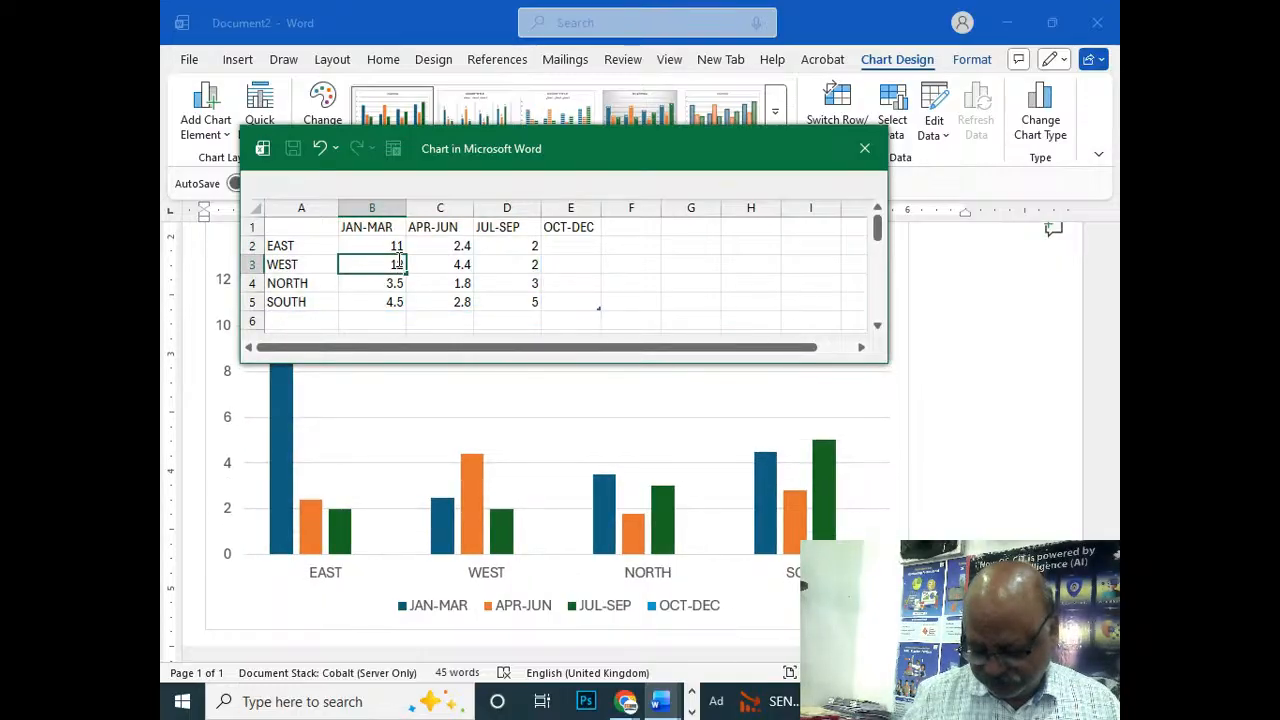
key(Return)
text(45)
key(Return)
text(78)
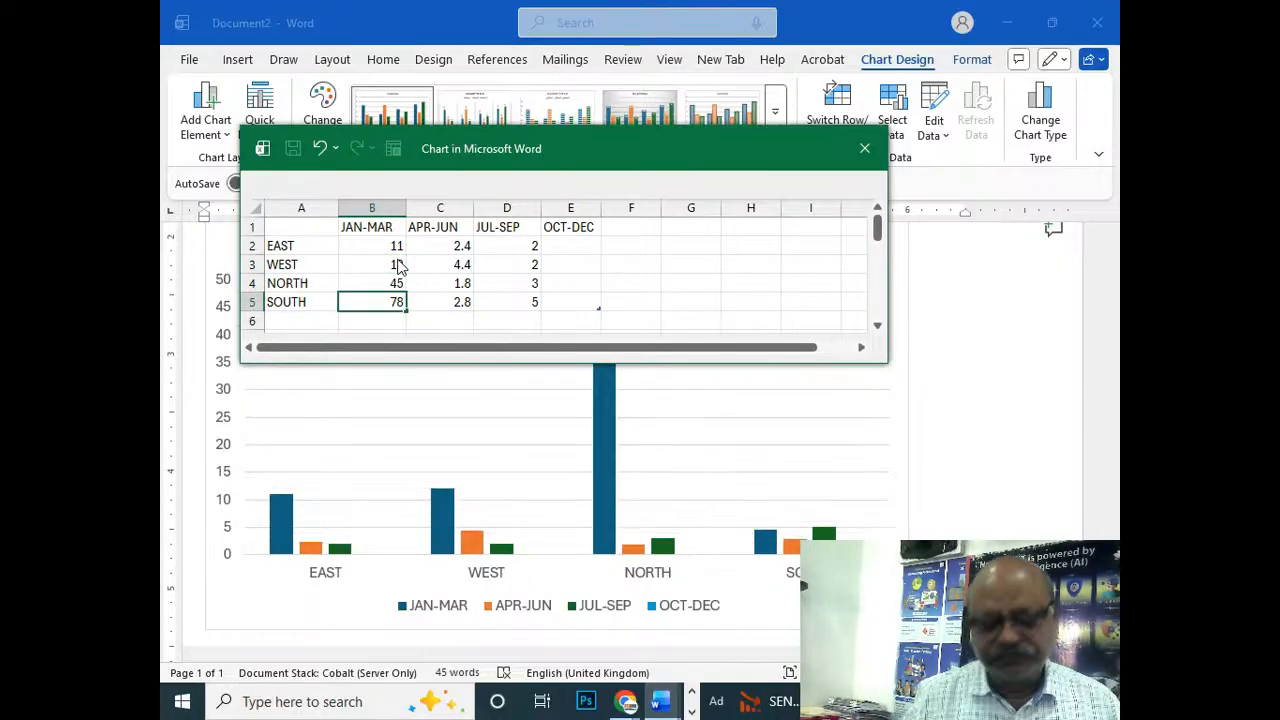
key(Tab)
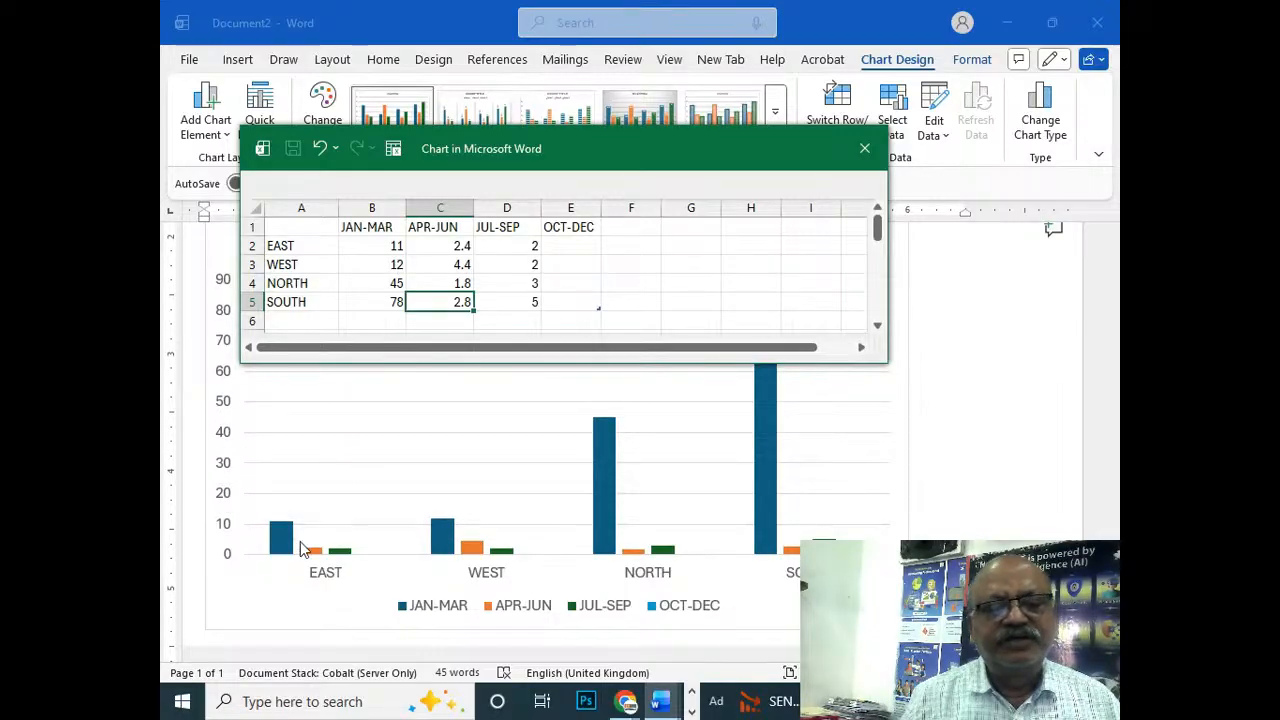
Step: Fill in the rest of the EAST row with 65 for APR-JUN, 87 for JUL-SEP and 98 for OCT-DEC
click(440, 244)
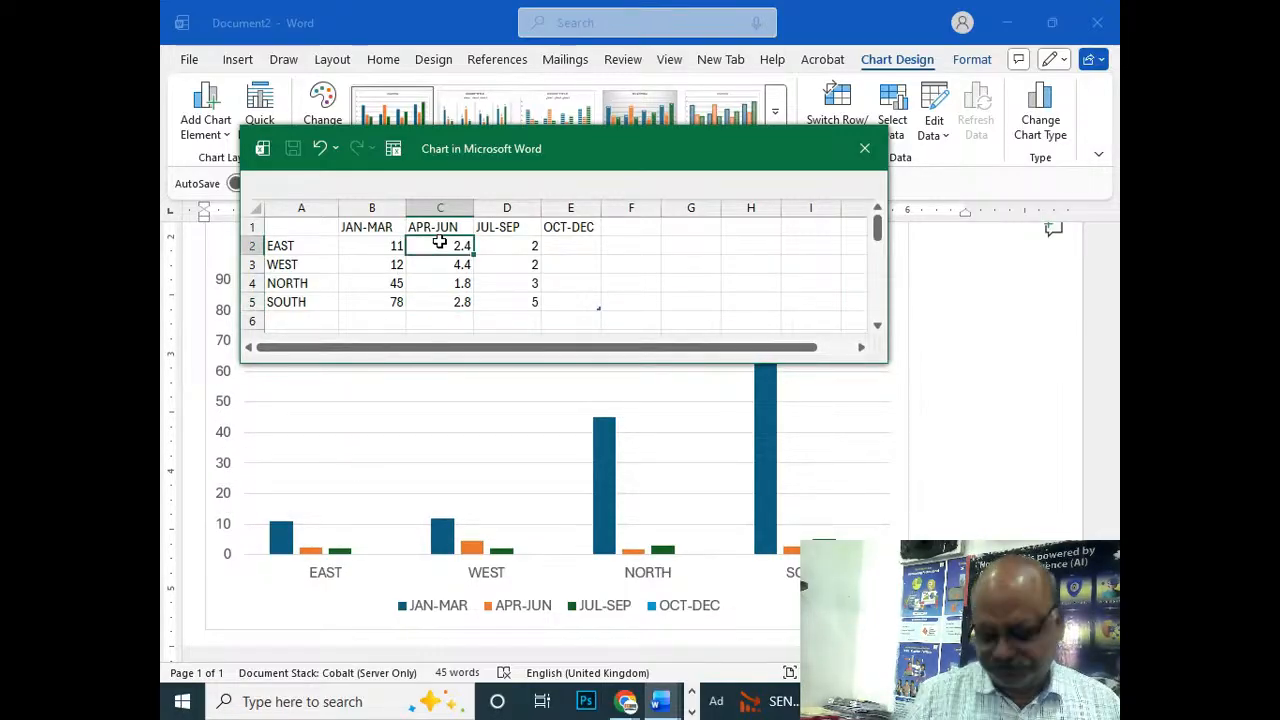
text(65)
key(Tab)
text(87)
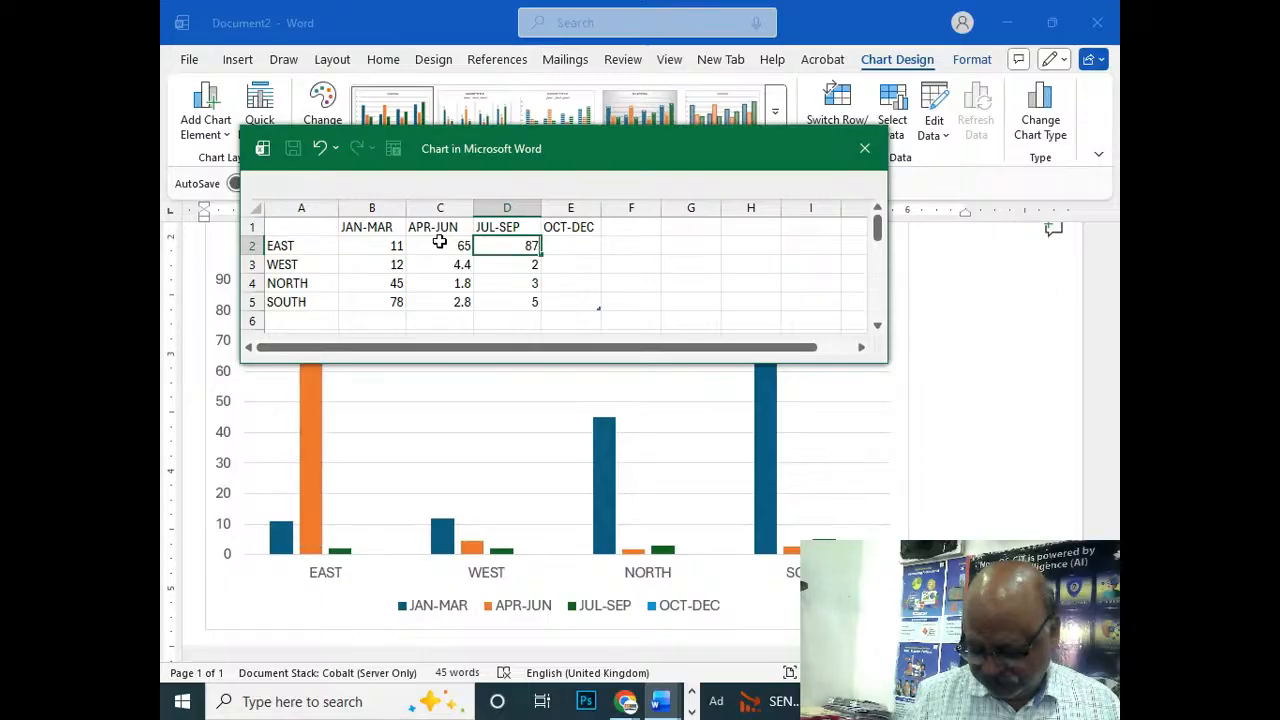
key(Tab)
text(98)
key(Down)
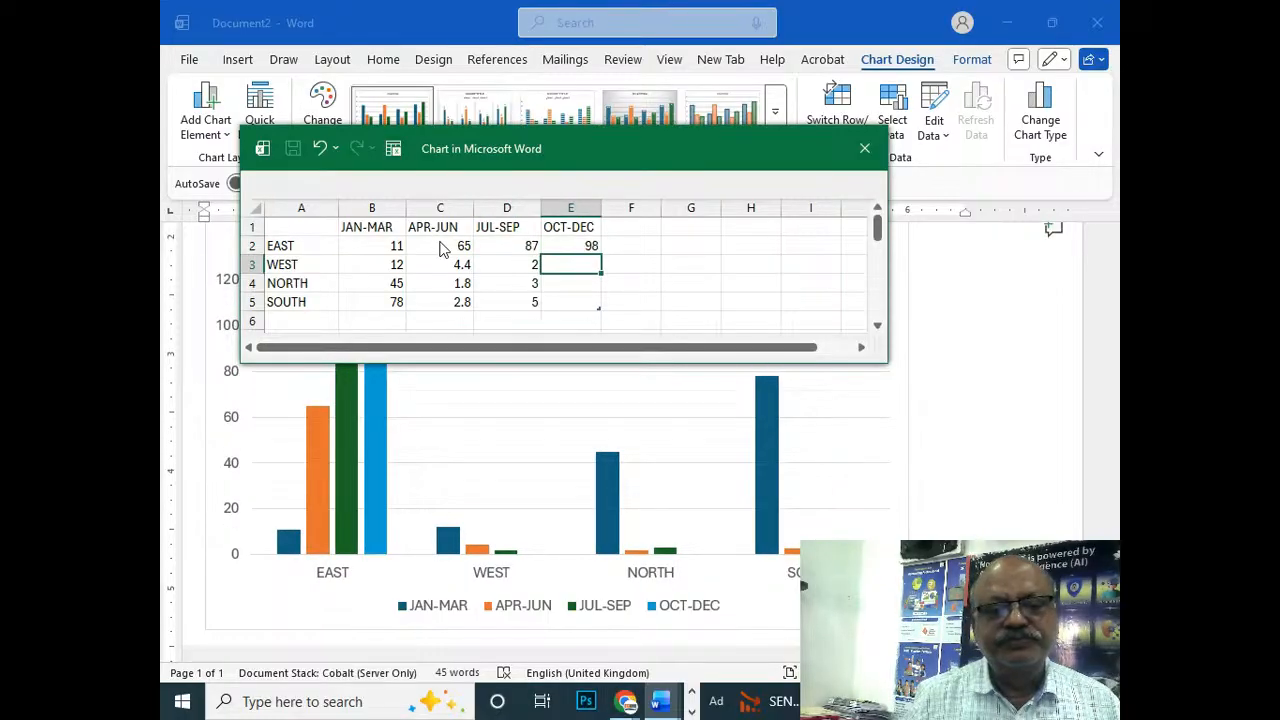
Step: Fill in the WEST row with 32 for JAN-MAR, 40 for APR-JUN, 50 for JUL-SEP and 60 for OCT-DEC
key(Left)
key(Left)
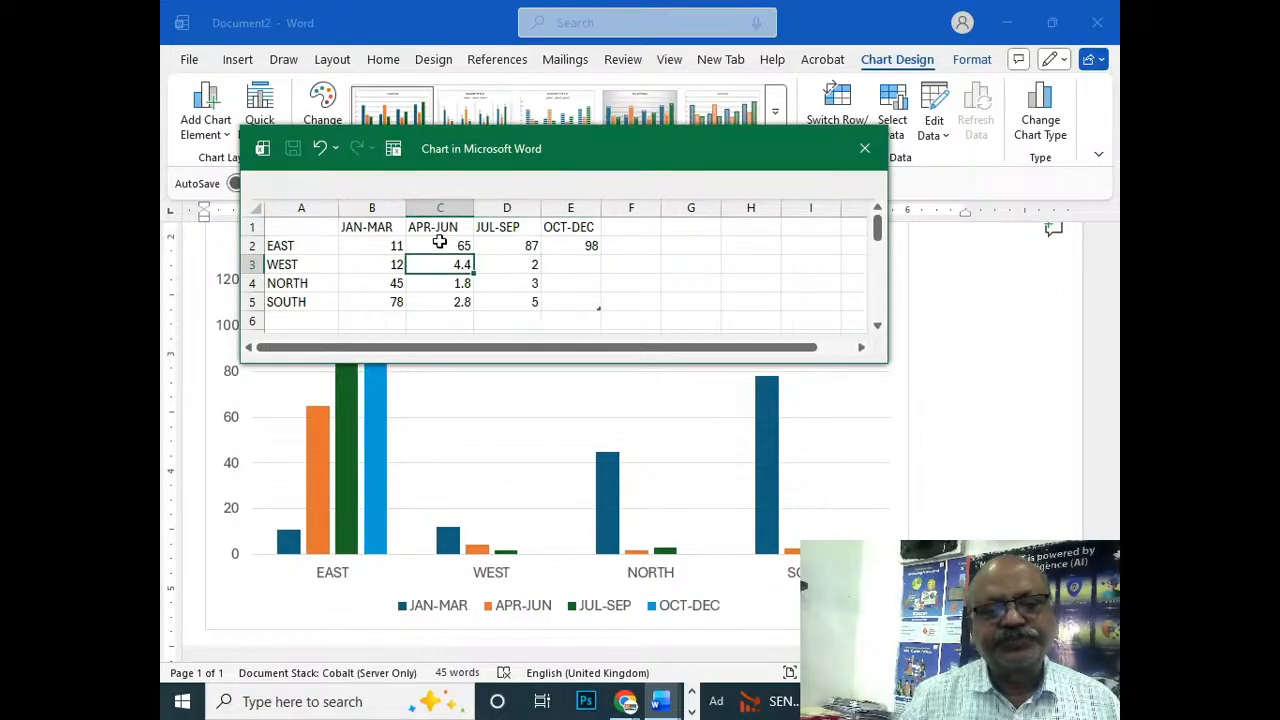
key(Left)
text(32)
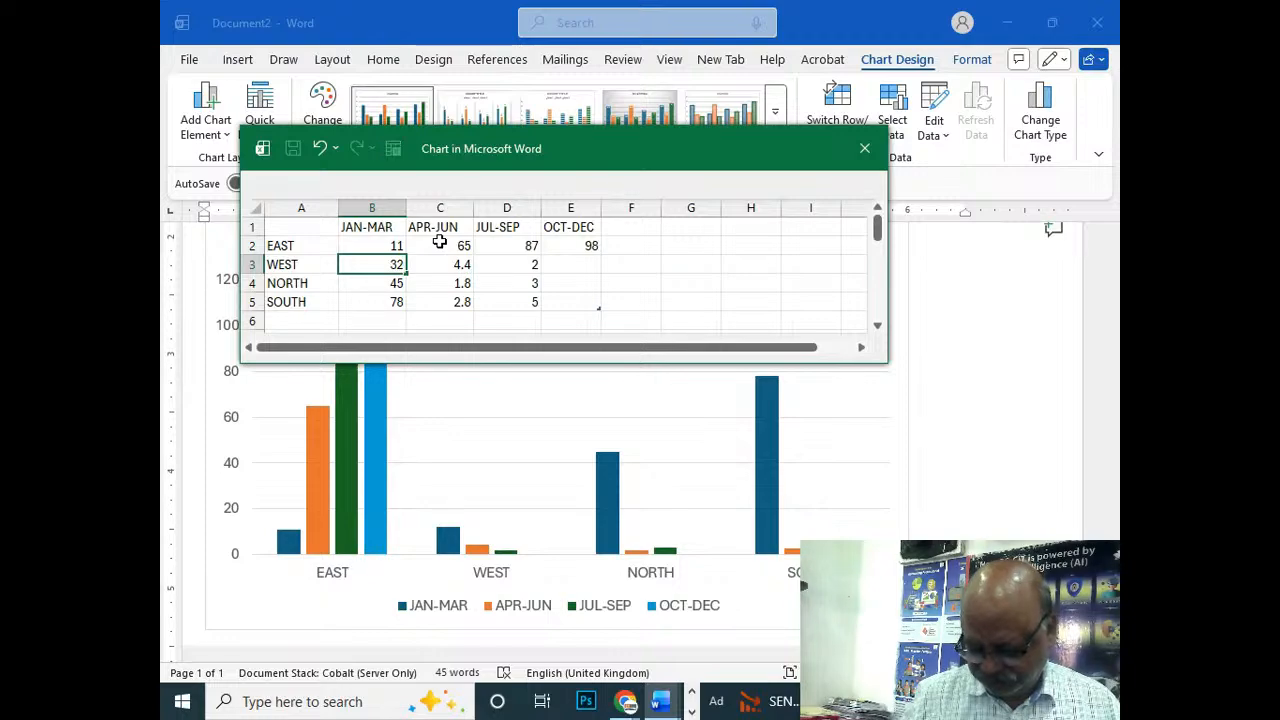
key(Tab)
text(40)
key(Tab)
text(50)
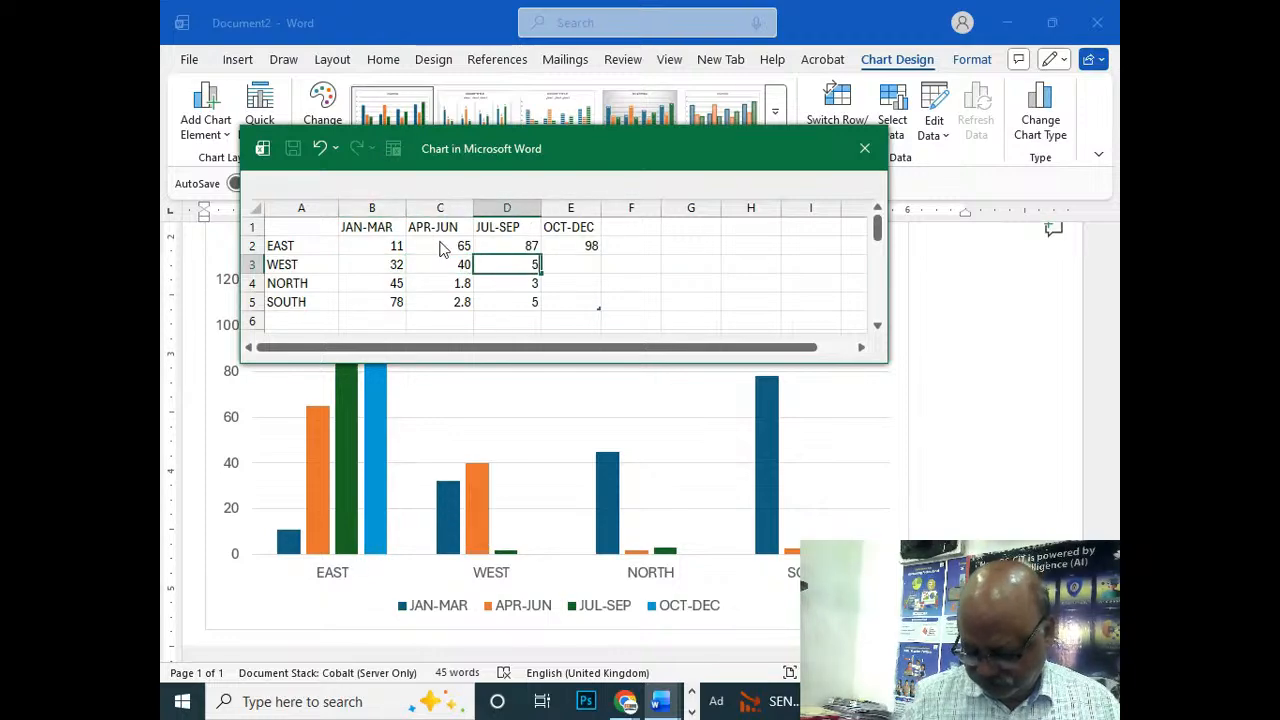
key(Tab)
text(60)
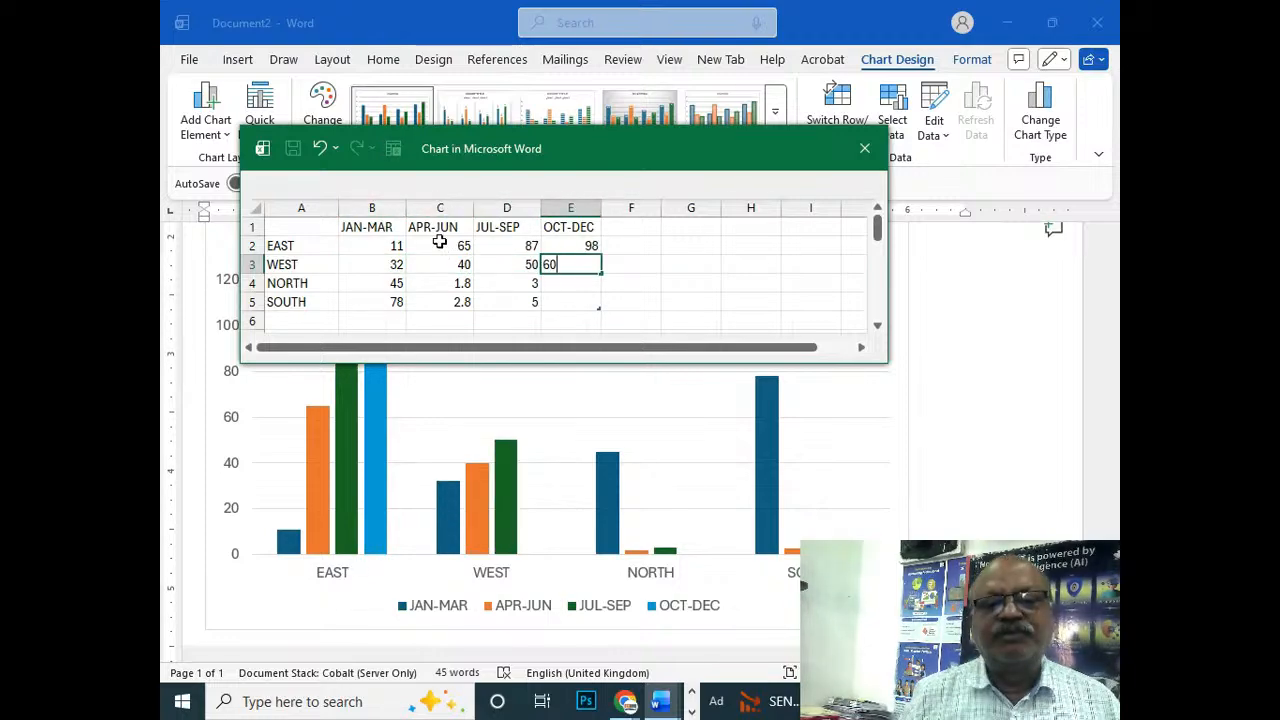
key(Down)
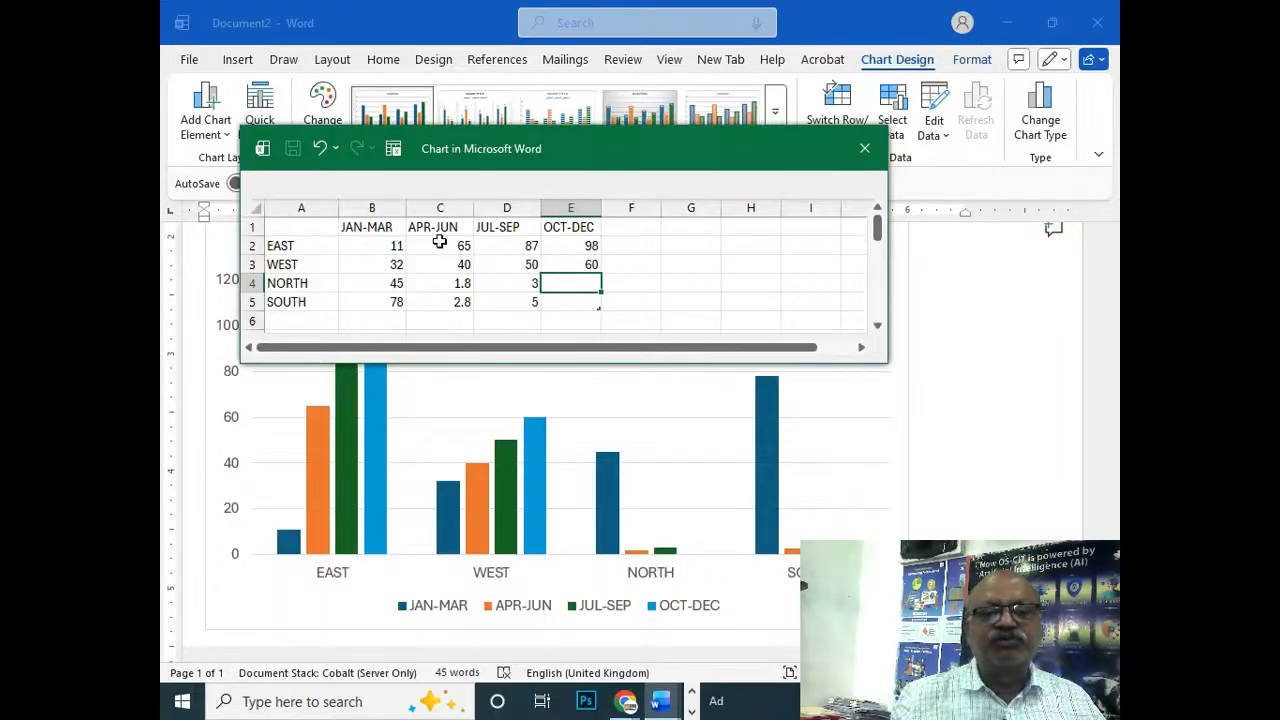
Step: Complete the NORTH row with 88 for APR-JUN, 99 for JUL-SEP and 25 for OCT-DEC
key(Return)
key(Up)
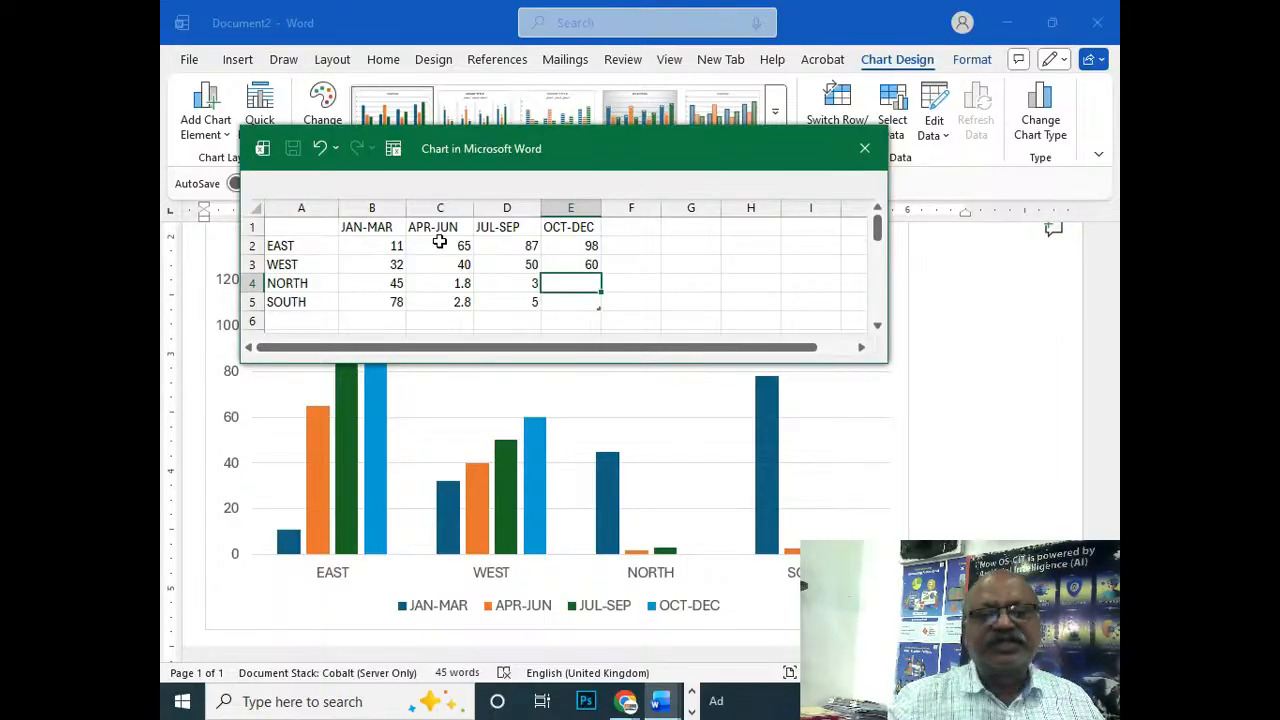
key(Left)
key(Left)
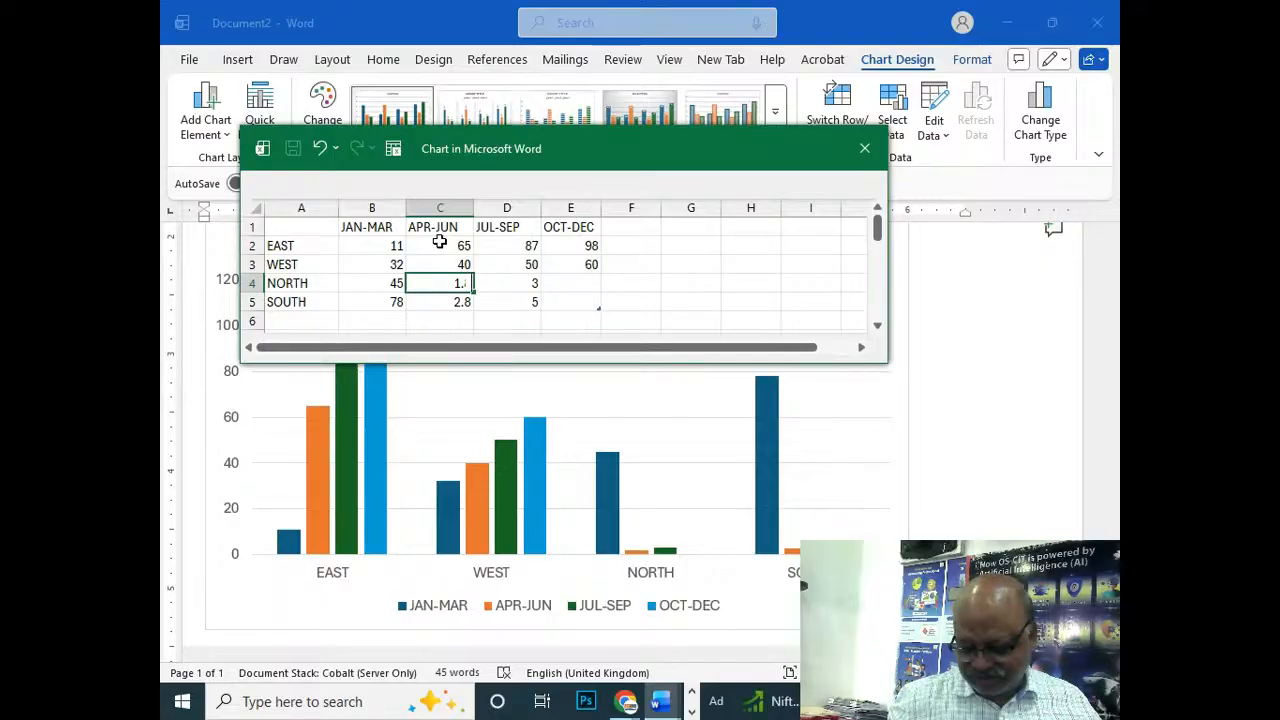
text(88)
key(Right)
text(99)
key(Right)
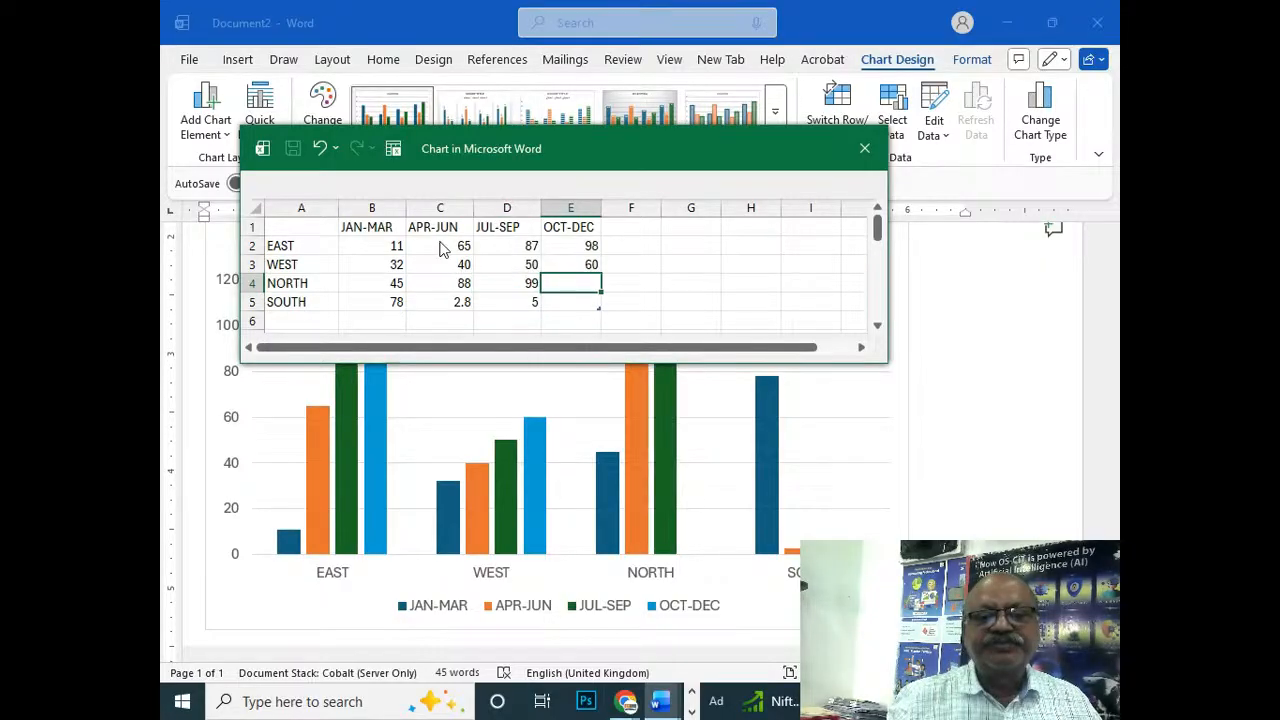
text(2)
key(Down)
Step: Complete the SOUTH row with 20 for APR-JUN, 58 for JUL-SEP and 70 for OCT-DEC, and close the chart data sheet
key(Left)
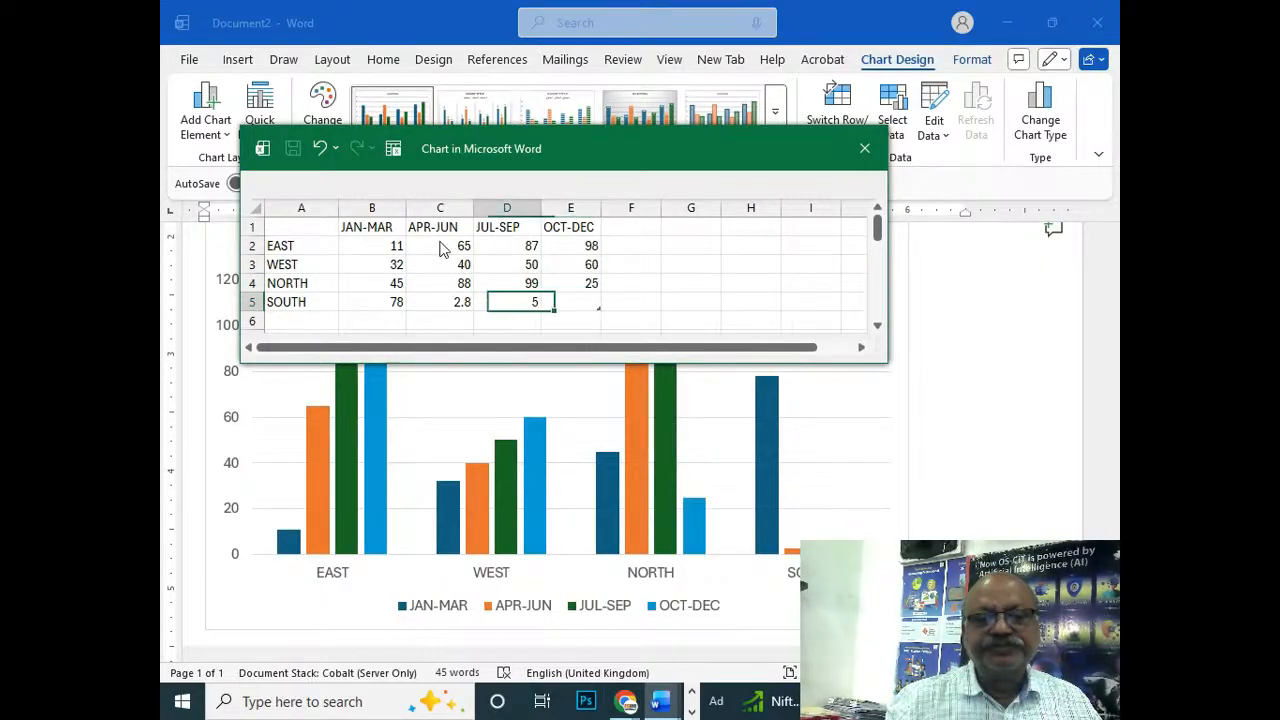
key(Left)
text(20)
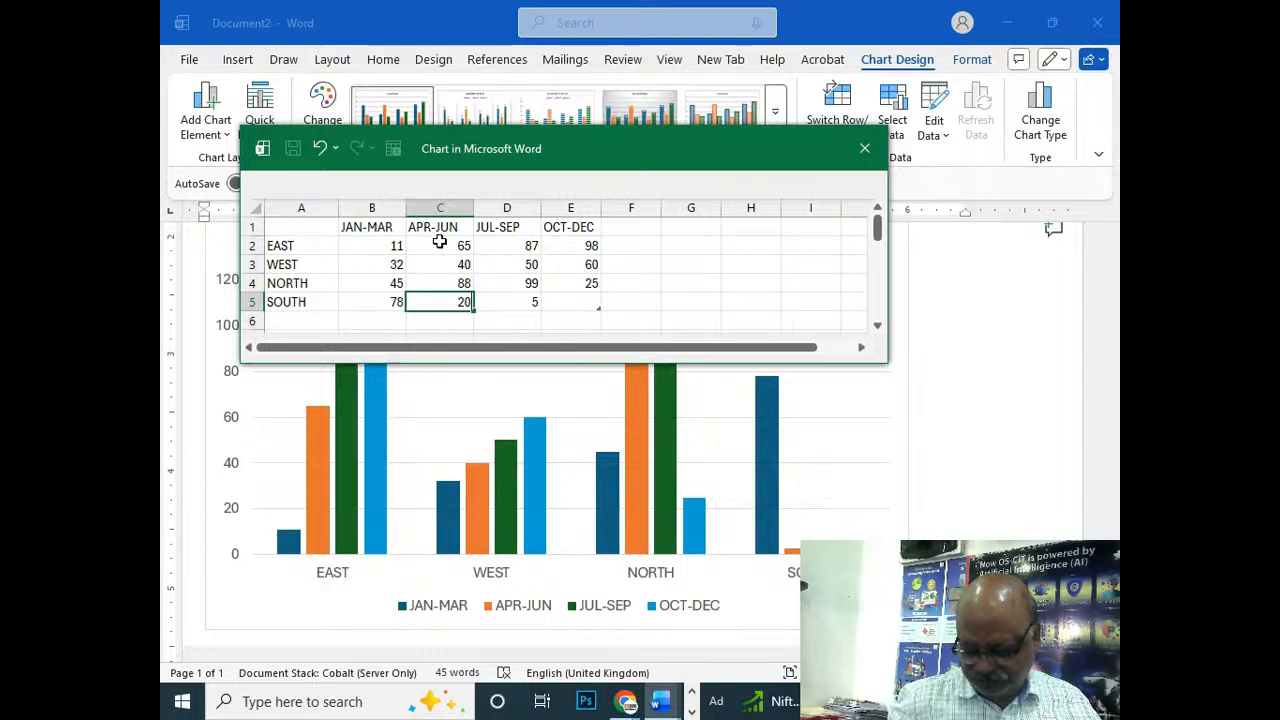
key(Right)
text(58)
key(Right)
text(7)
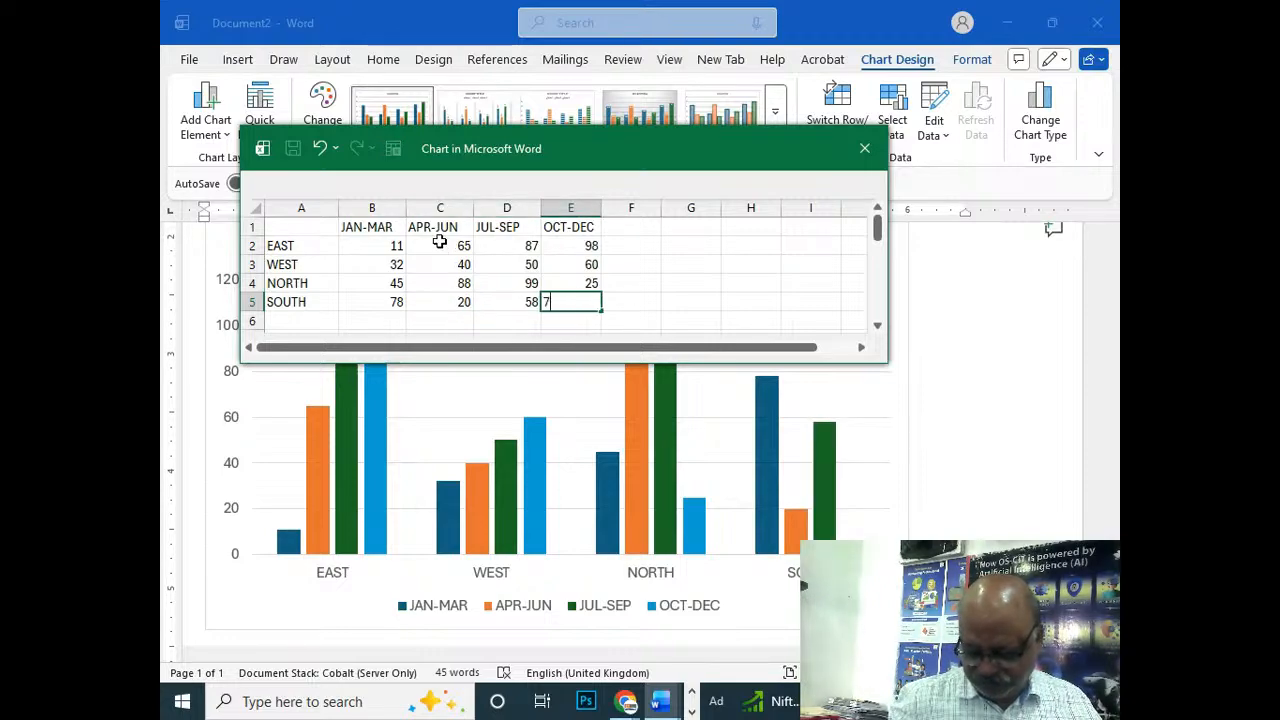
text(0)
key(Right)
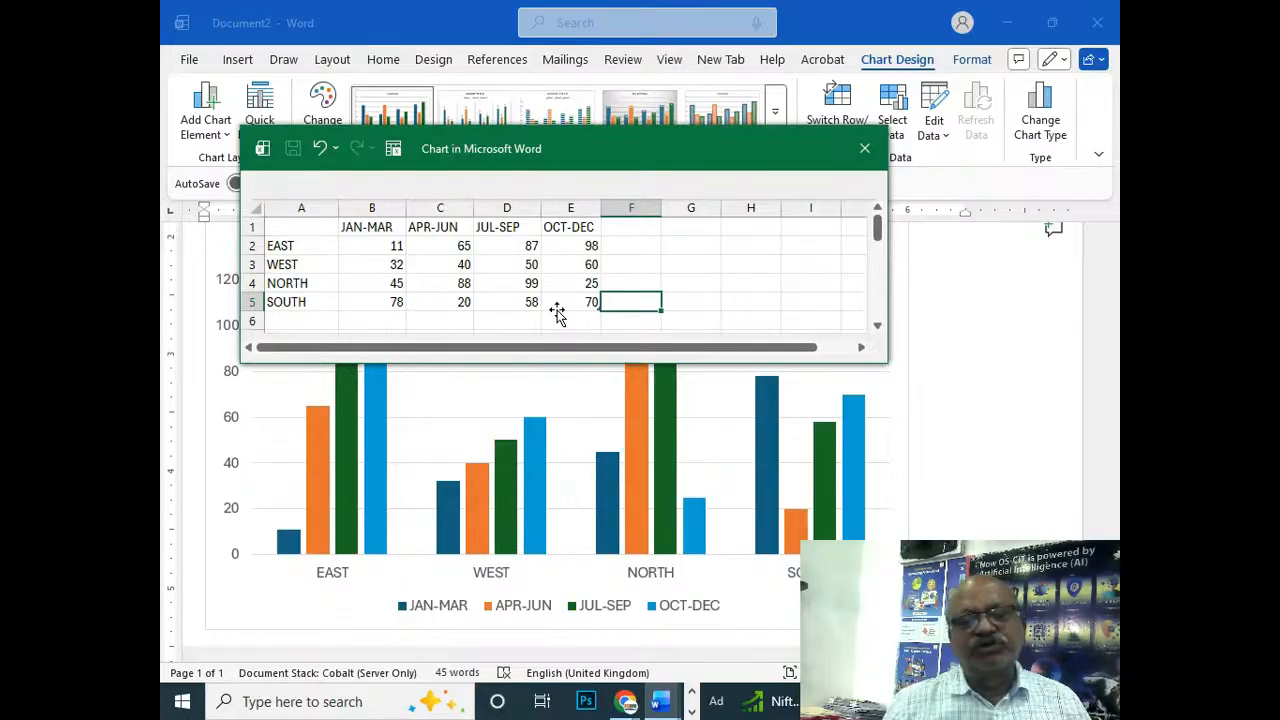
click(865, 148)
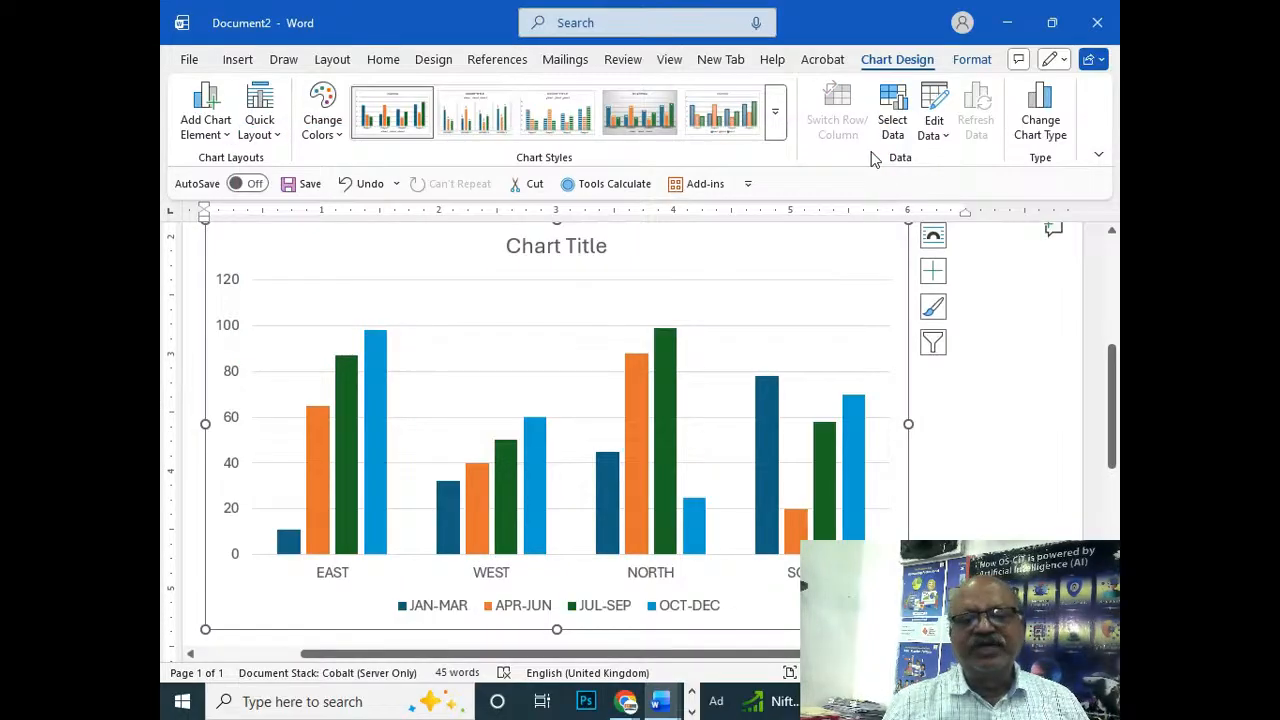
Step: Examine the chart's columns to compare the quarterly revenue values of the four zones
drag(726, 658, 650, 658)
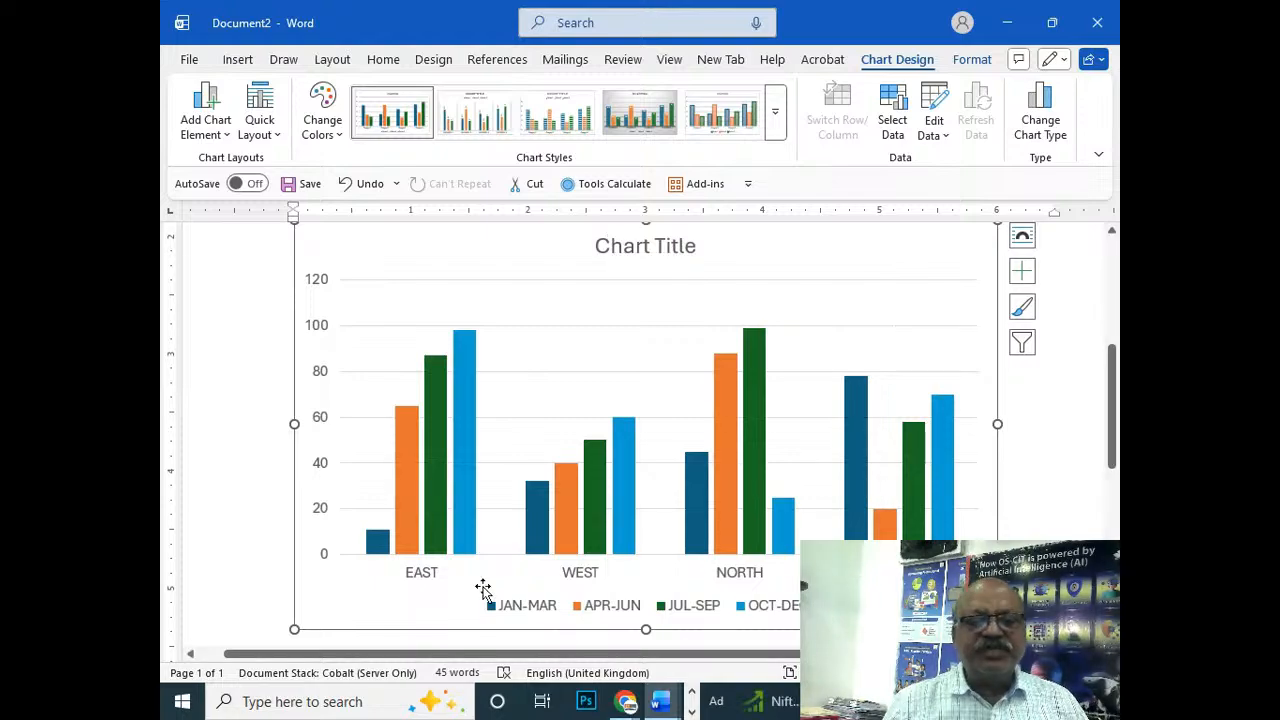
mouse_move(468, 395)
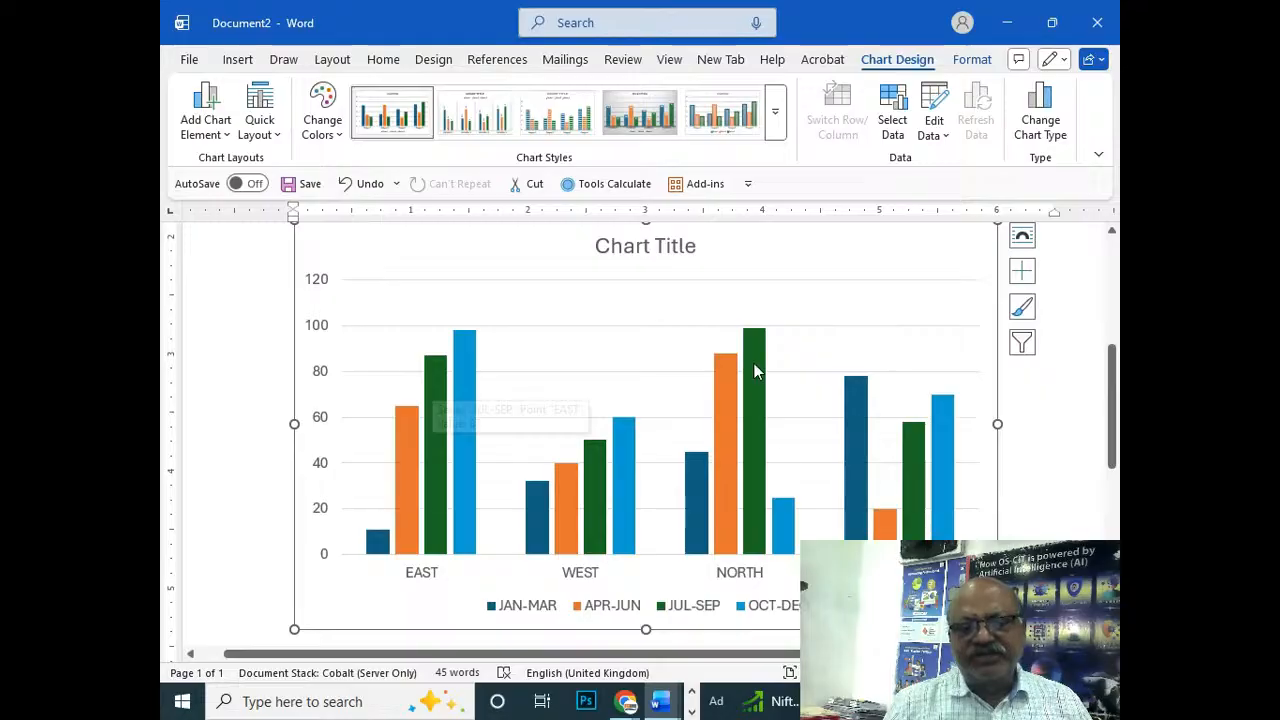
mouse_move(754, 344)
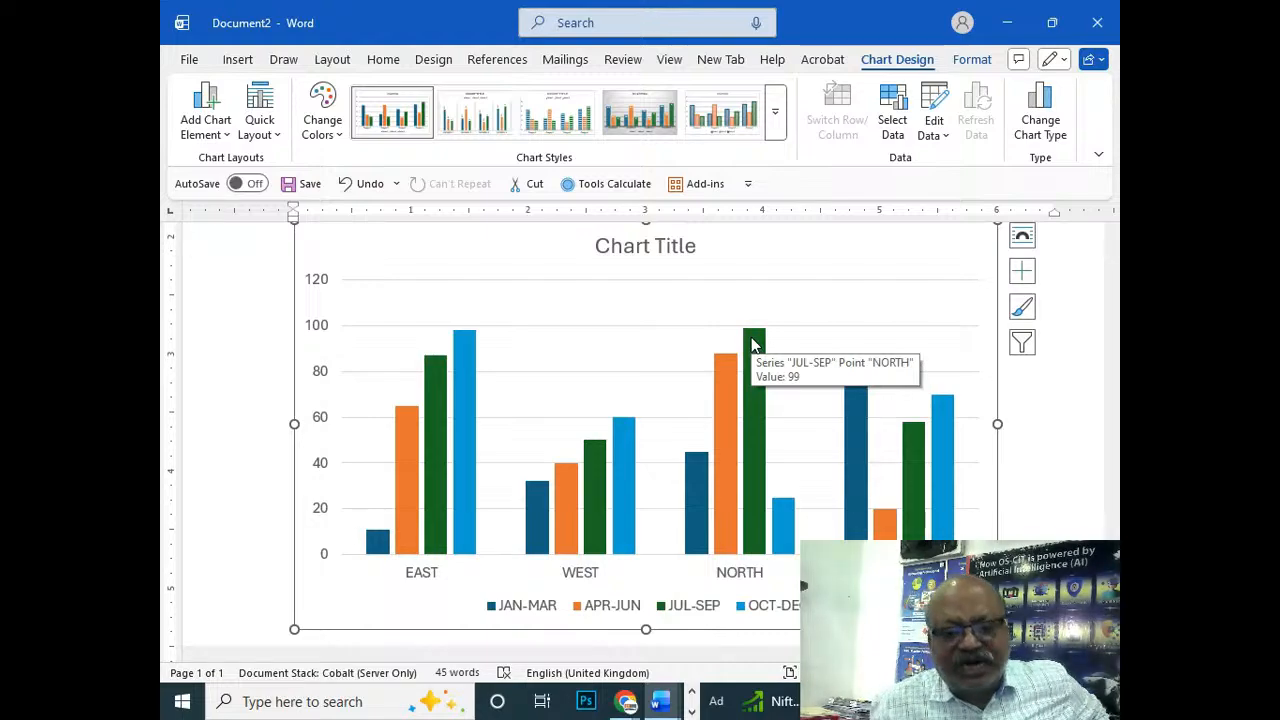
mouse_move(625, 441)
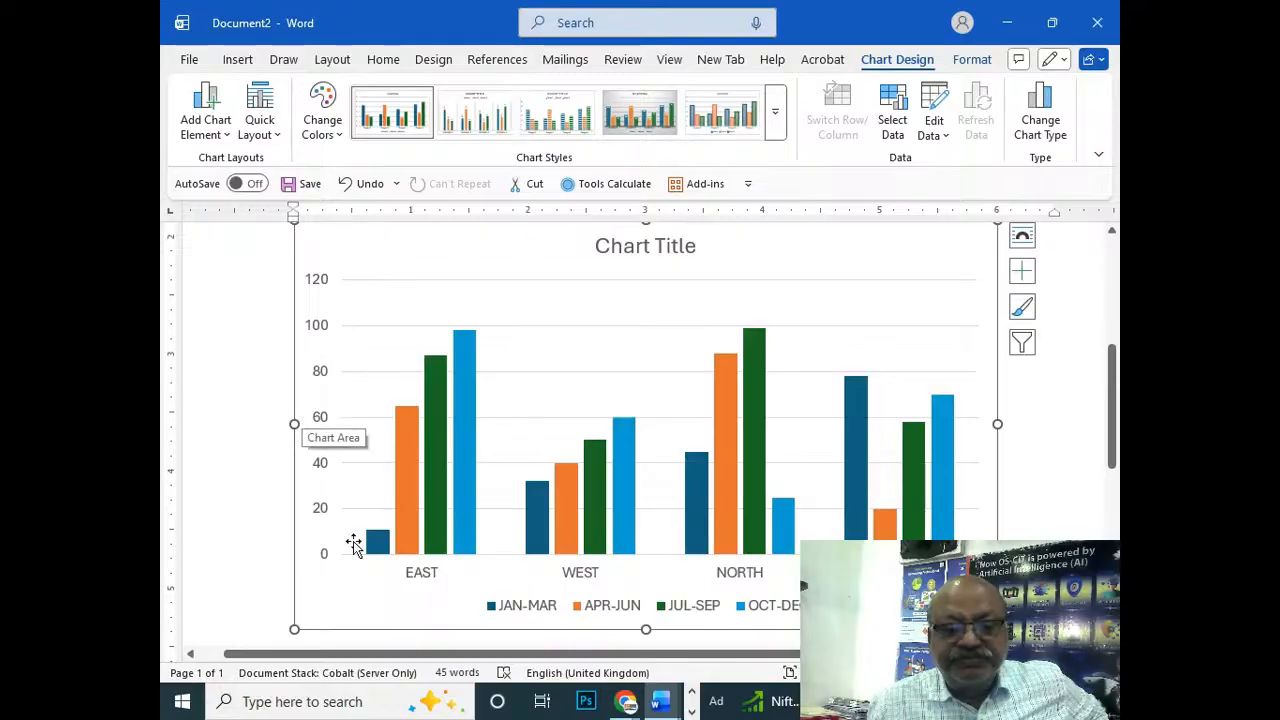
mouse_move(372, 553)
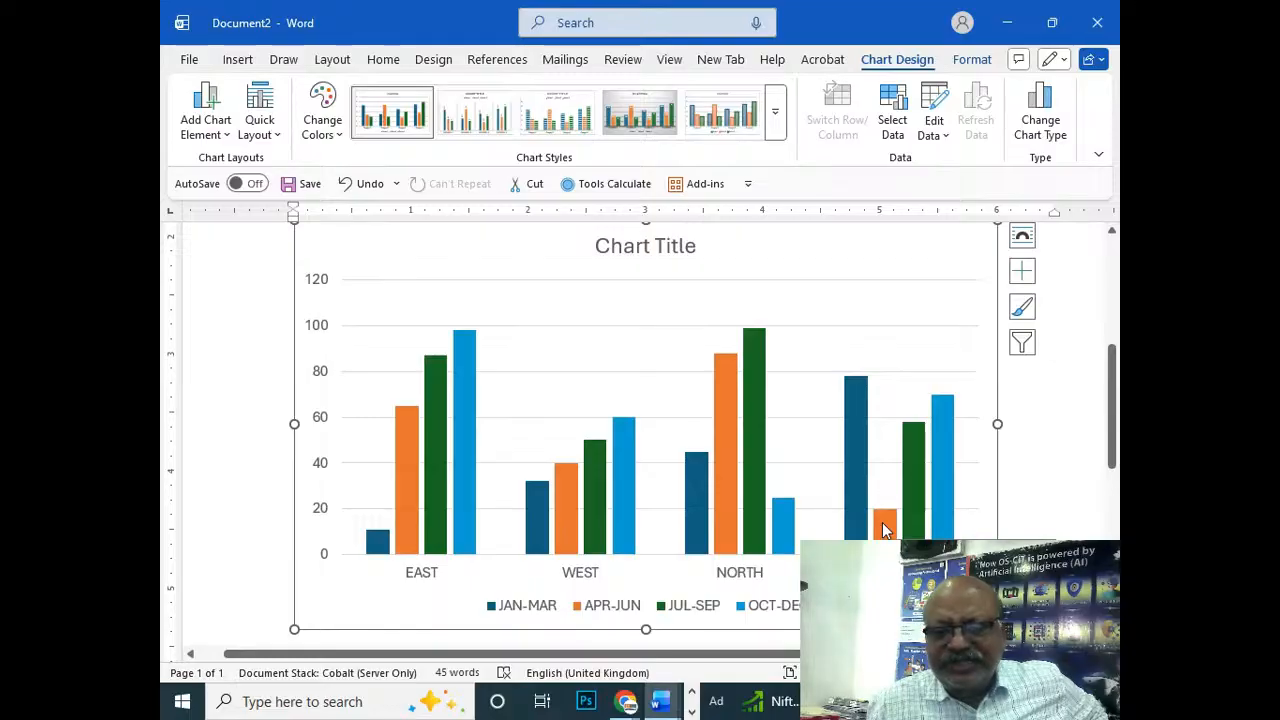
mouse_move(858, 425)
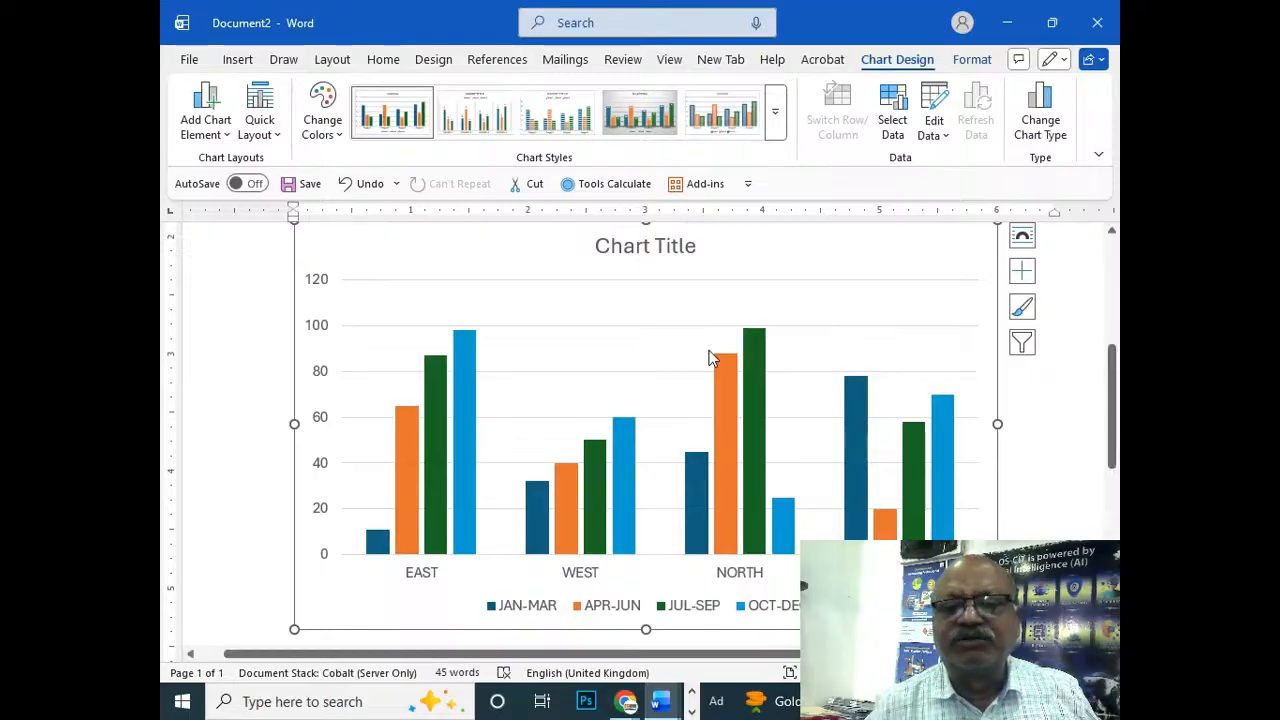
Step: Try to delete the placeholder chart title, and undo the deletion of the whole chart
click(647, 249)
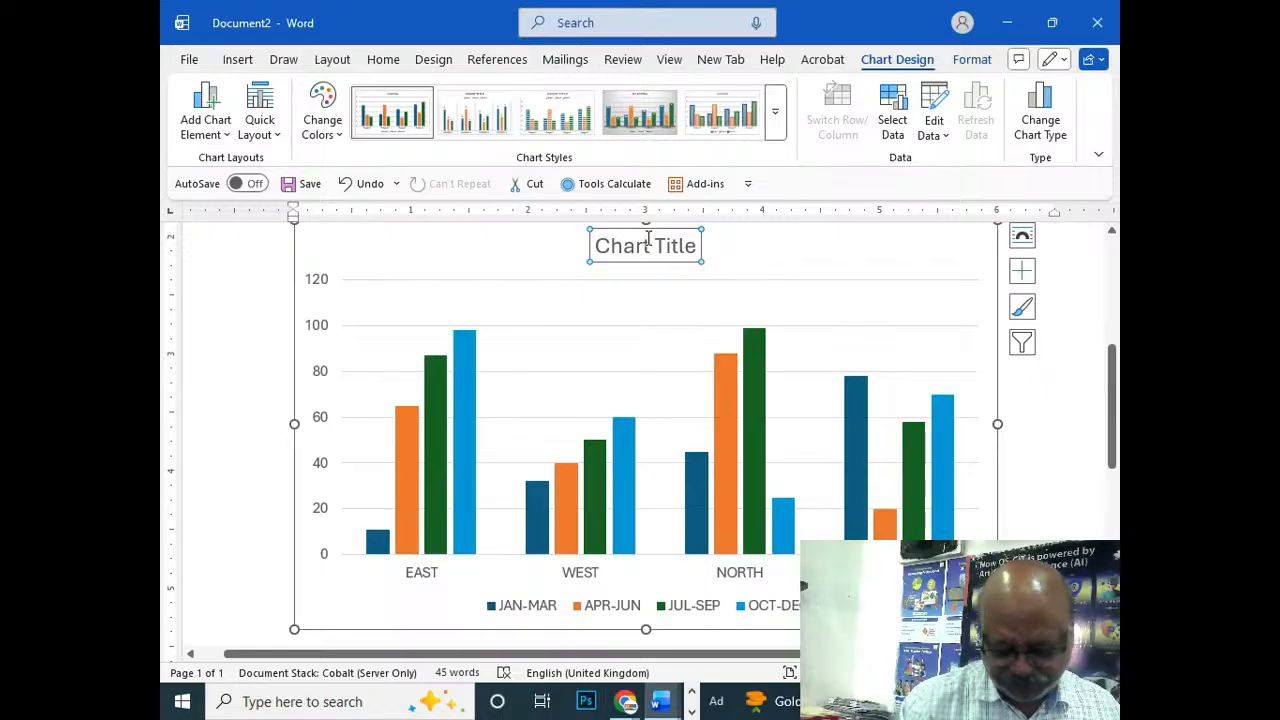
key(Delete)
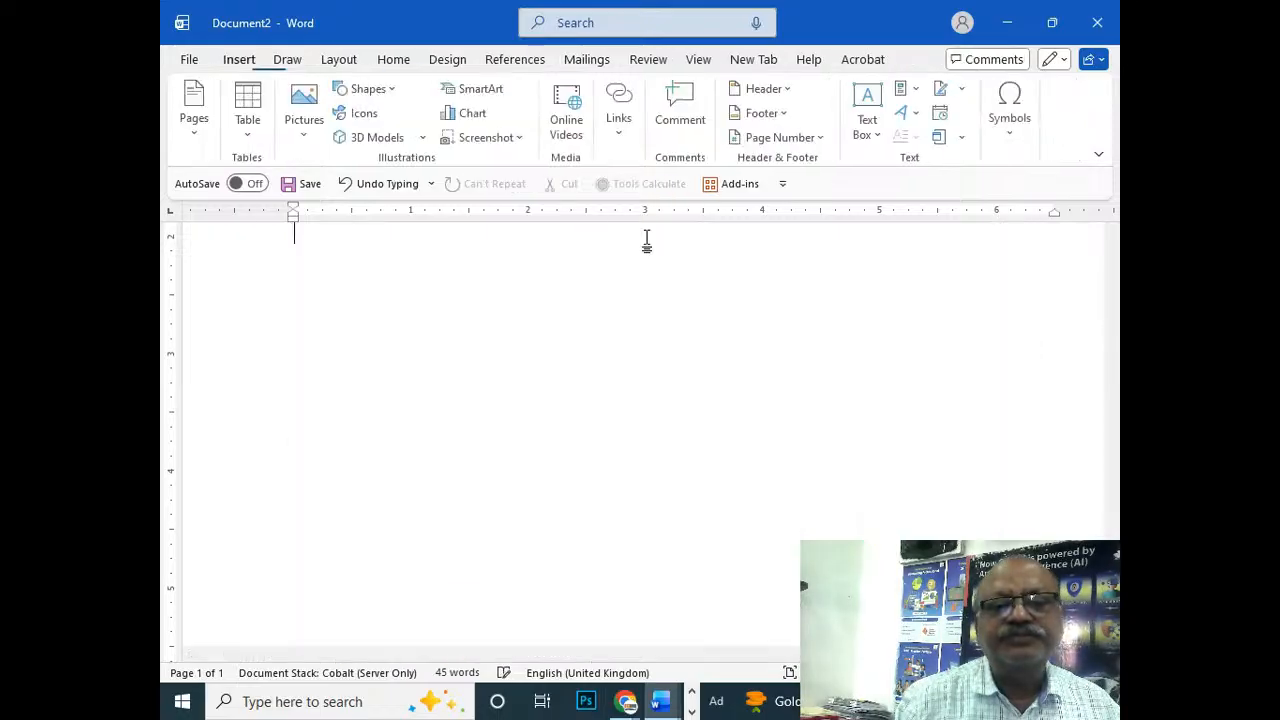
scroll(646, 240, up, 4)
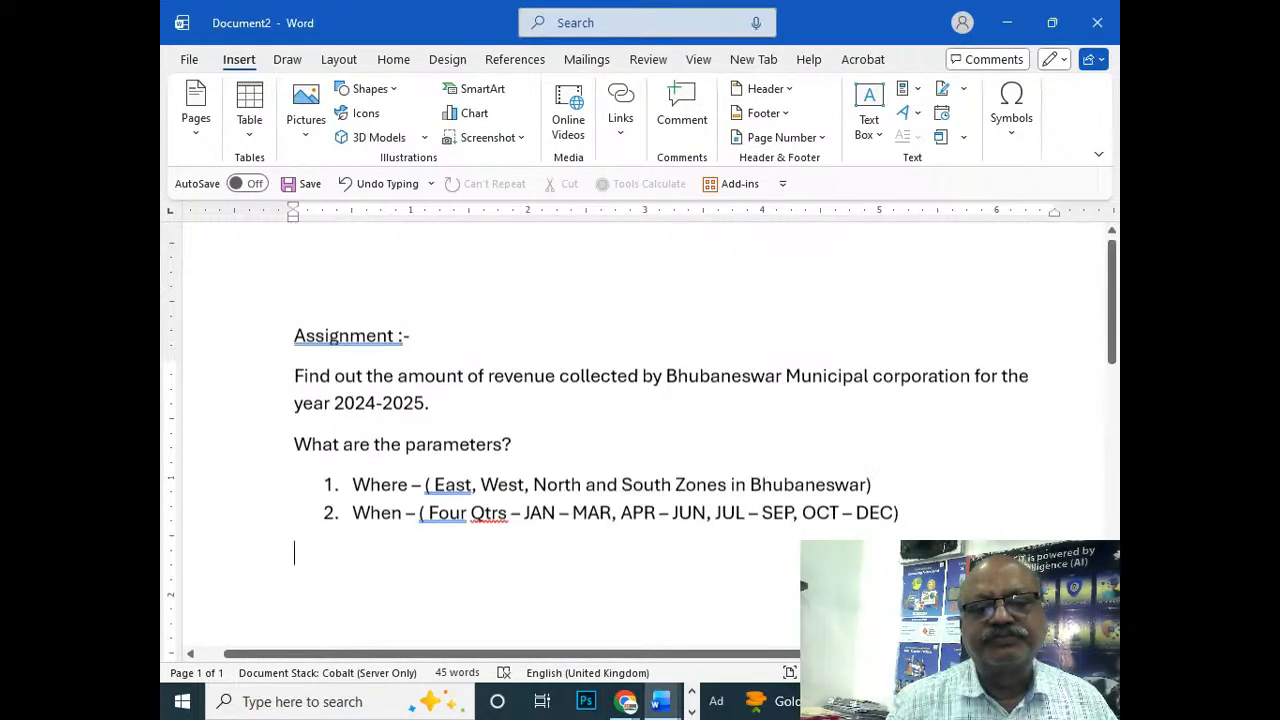
key(ctrl+z)
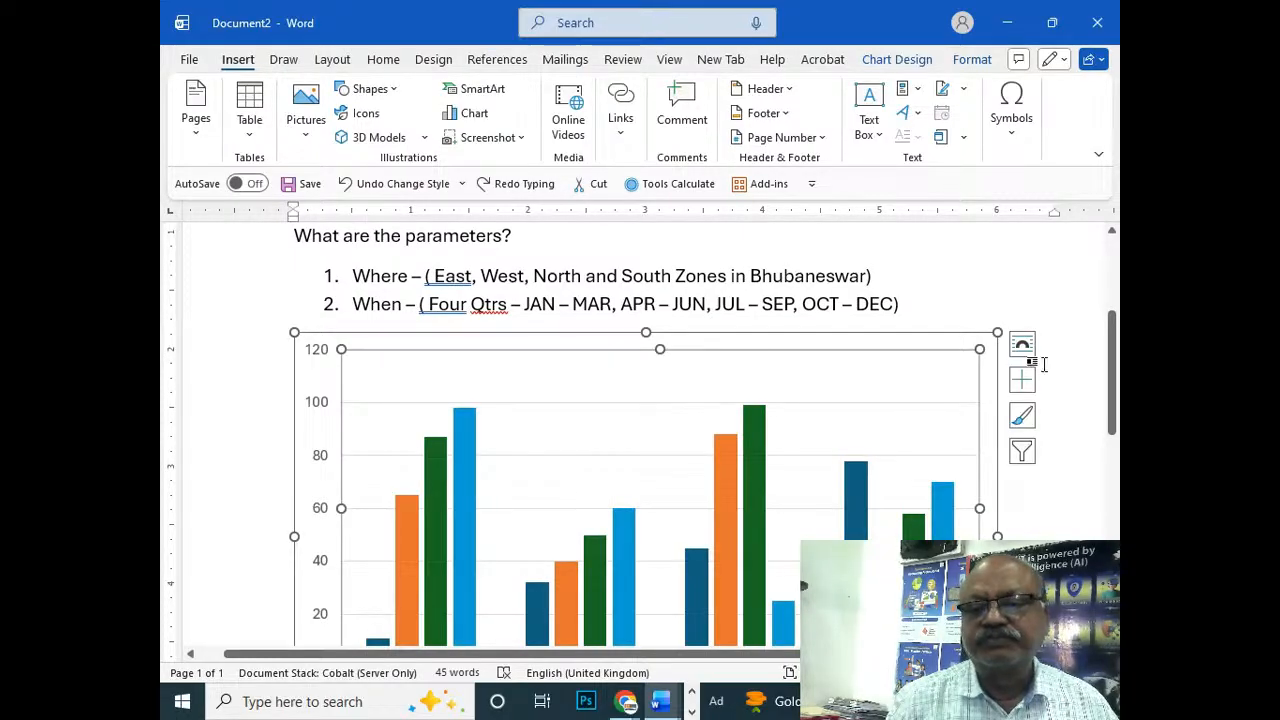
Step: Add axis titles and a chart title to the revenue chart, and deselect the chart
click(923, 293)
scroll(923, 293, down, 5)
scroll(923, 291, up, 5)
click(920, 341)
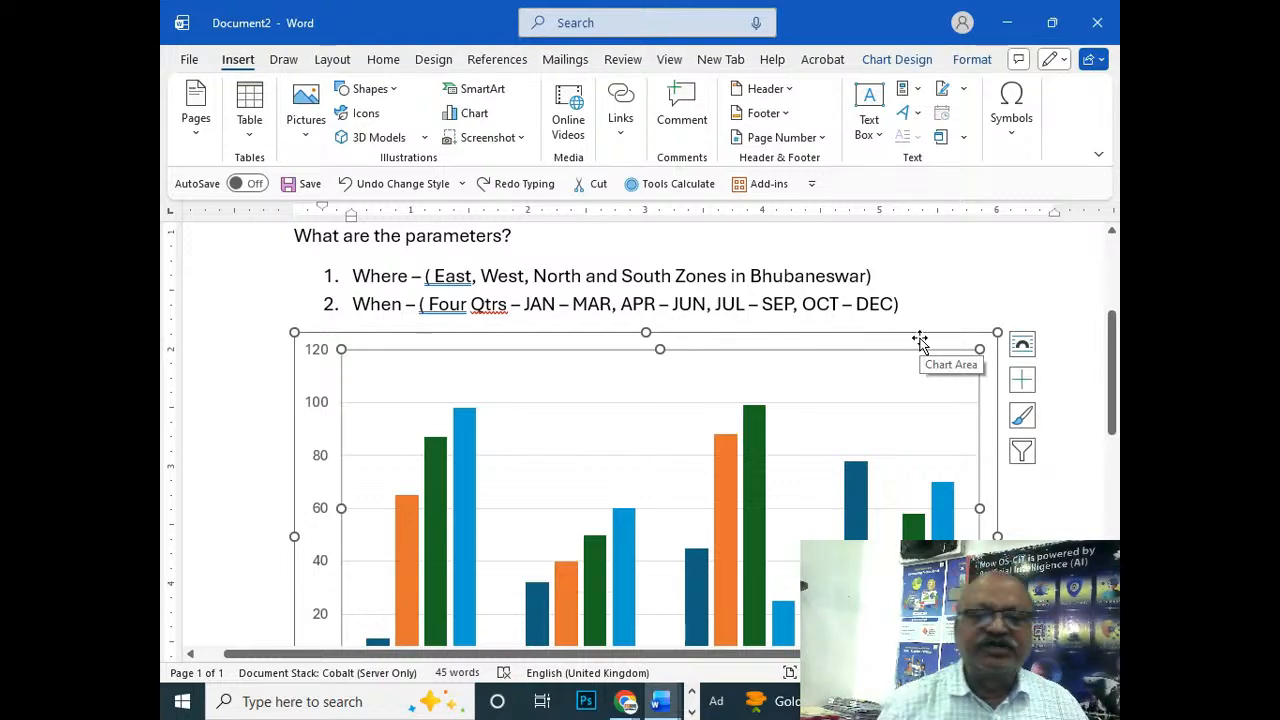
scroll(920, 341, down, 5)
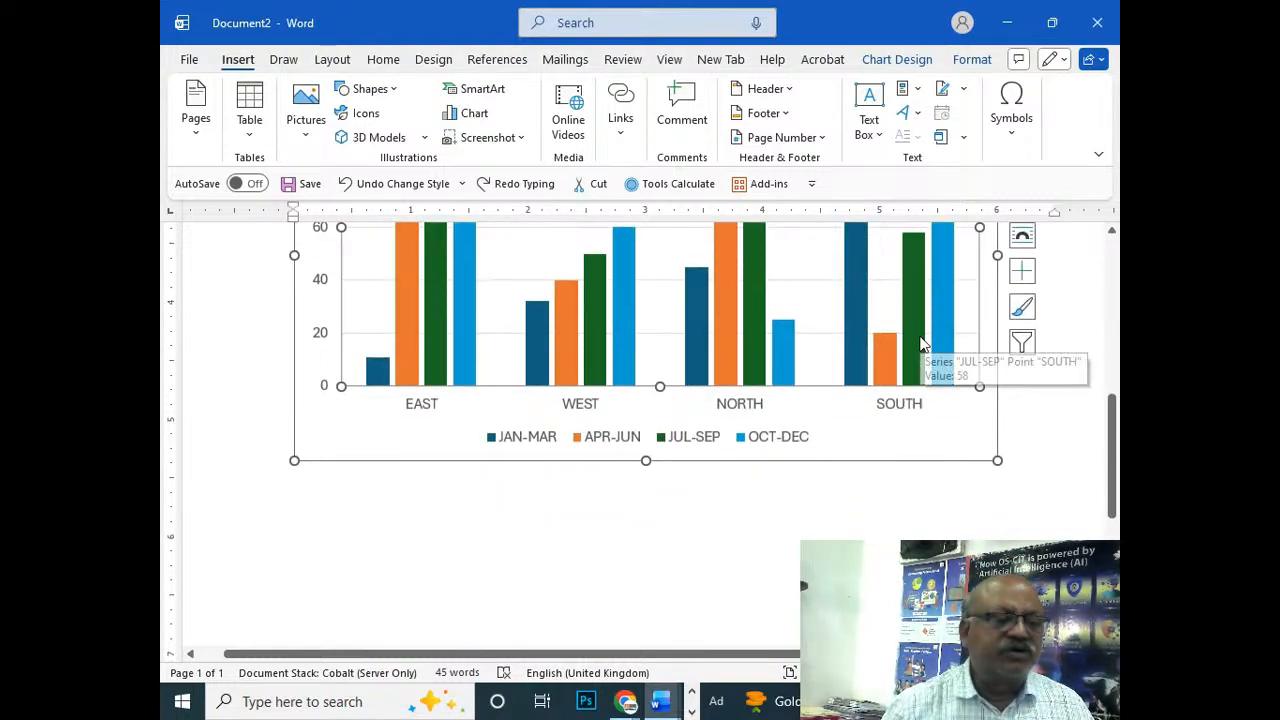
scroll(920, 341, up, 3)
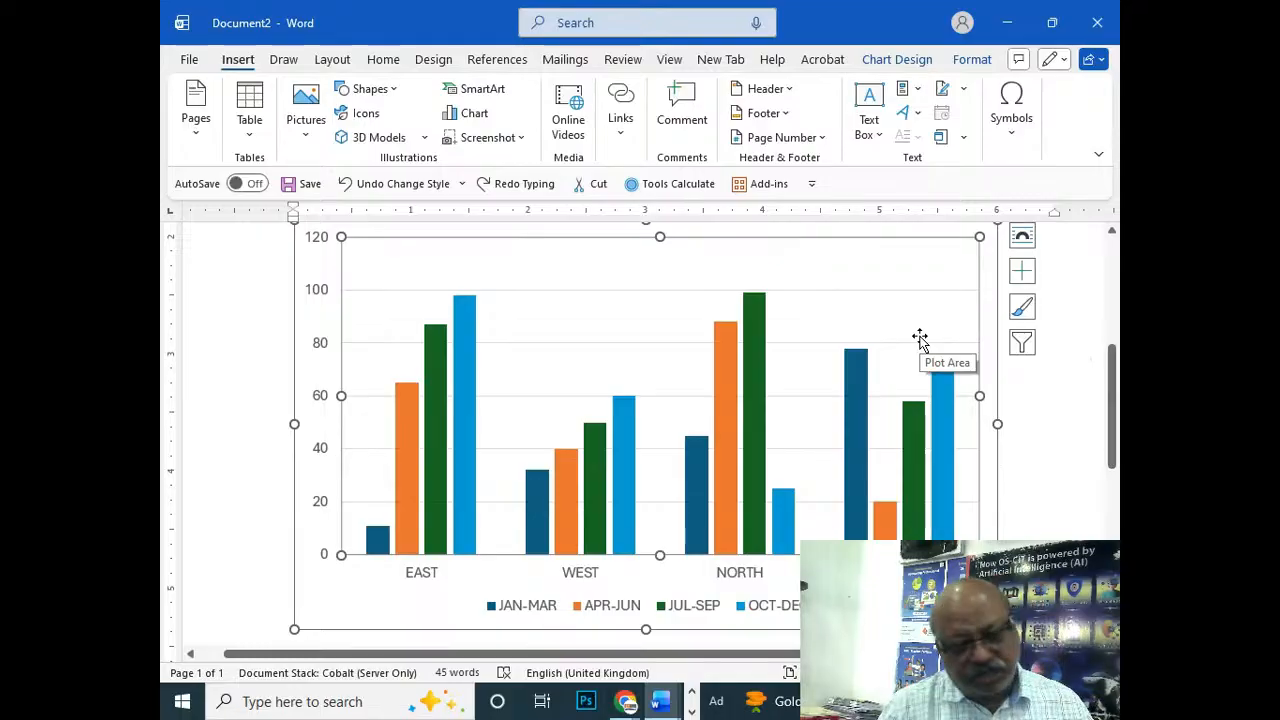
scroll(1003, 438, up, 2)
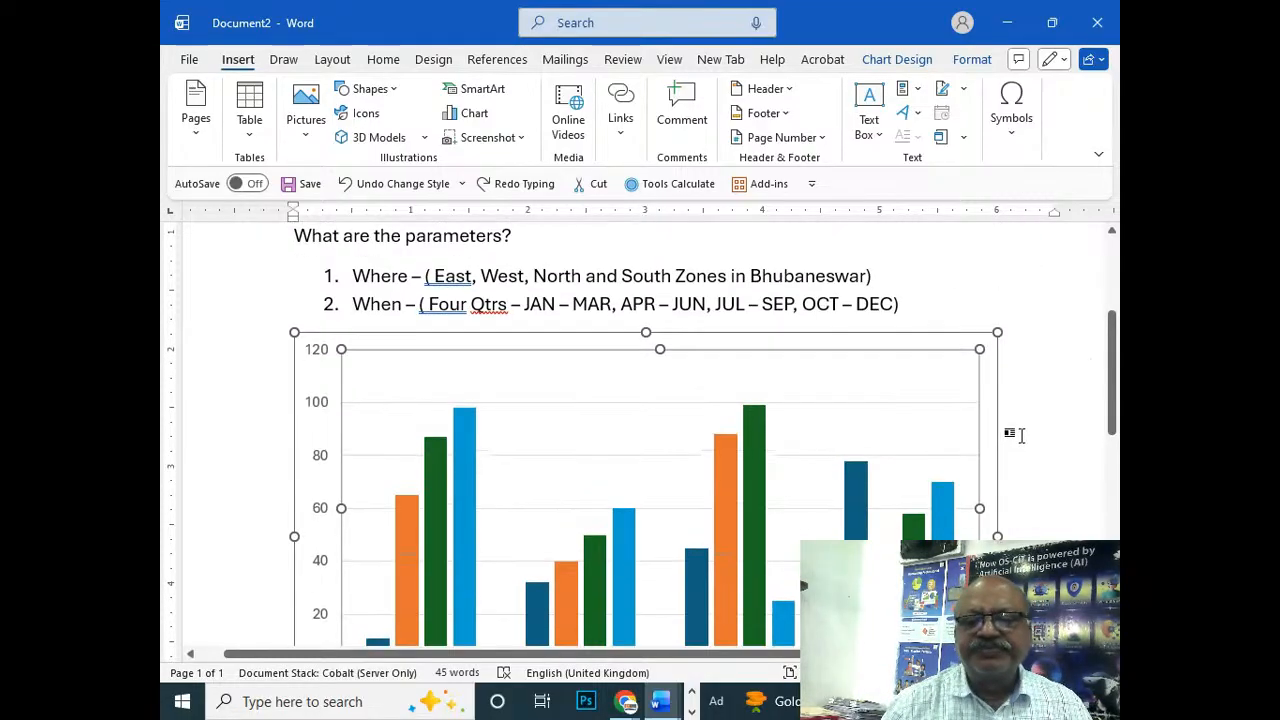
click(855, 349)
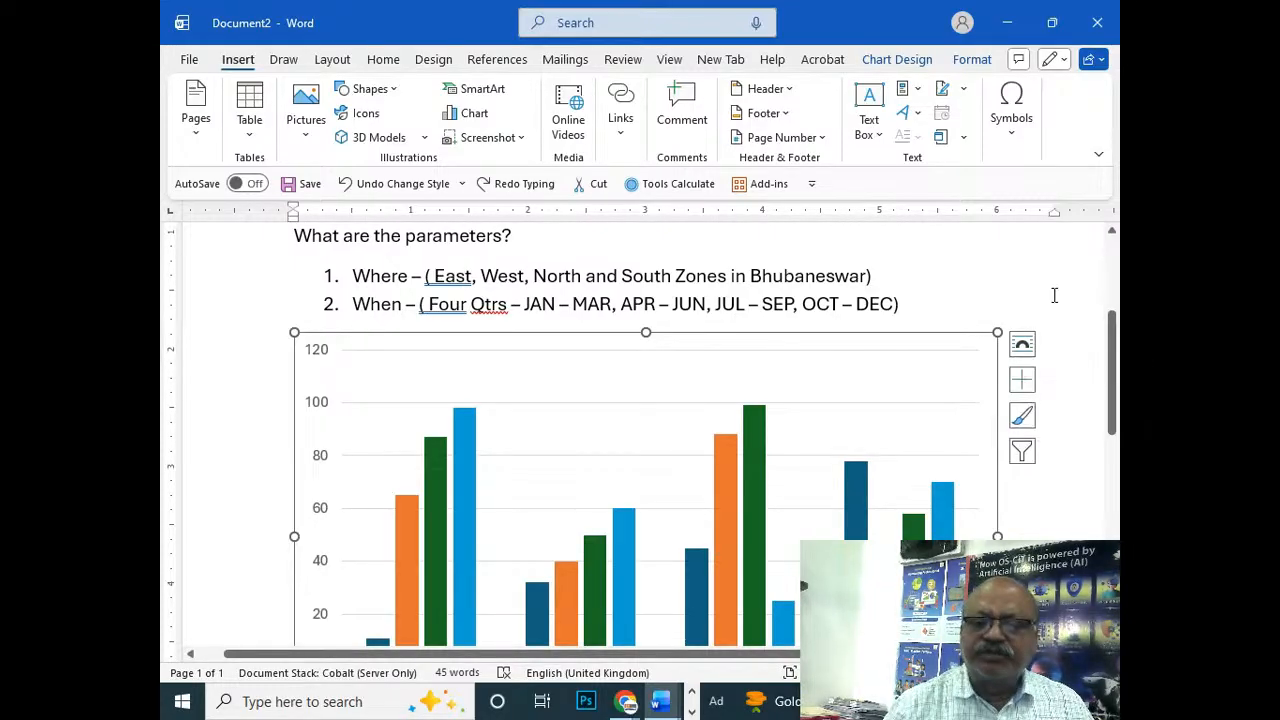
click(1022, 380)
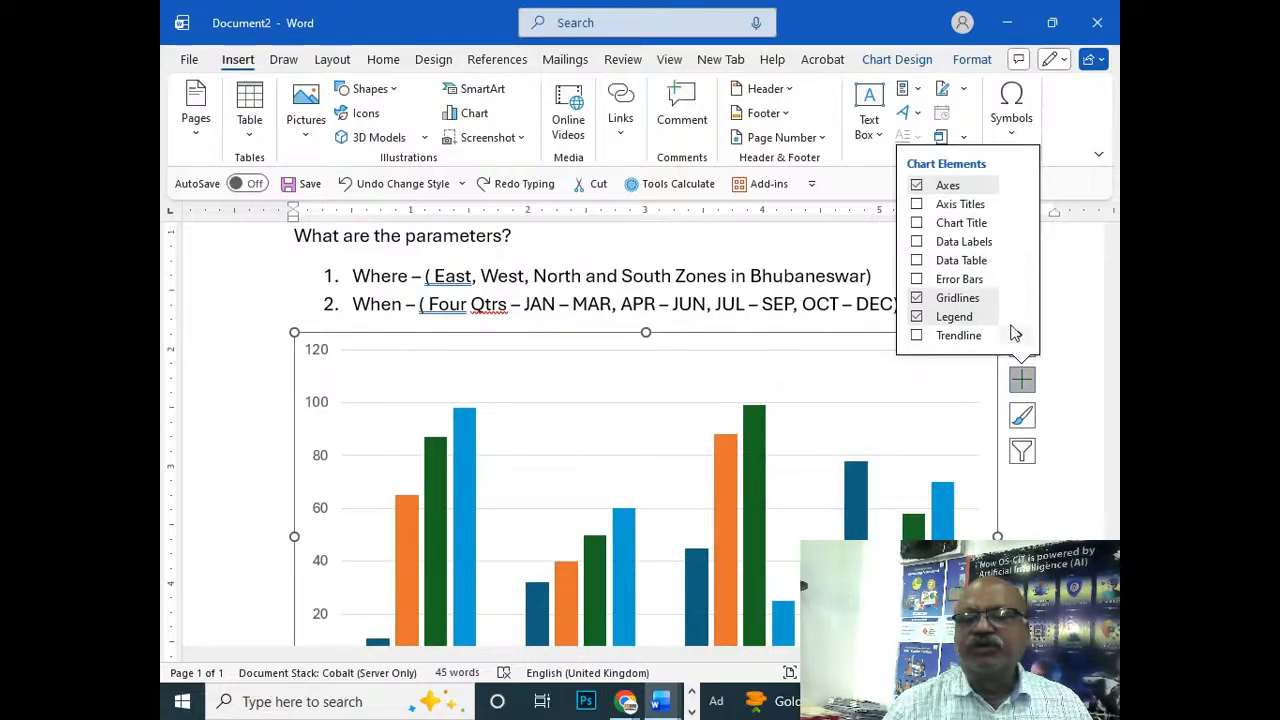
click(917, 205)
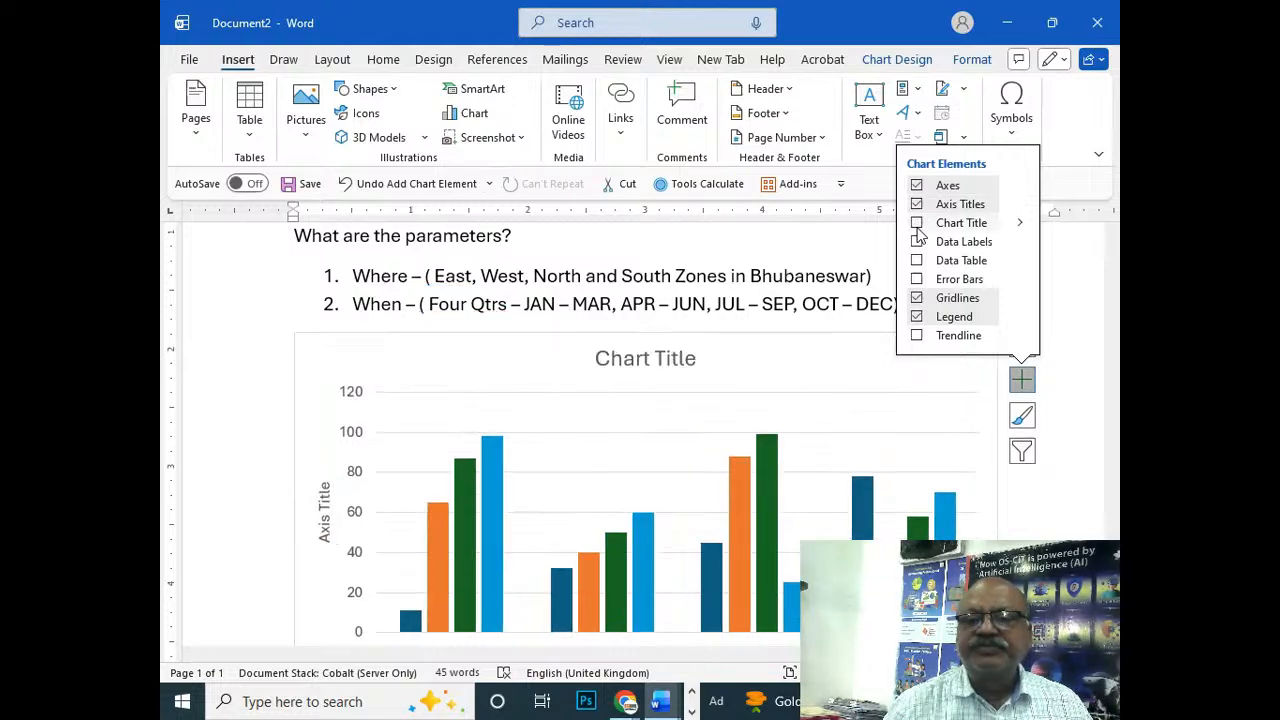
click(917, 223)
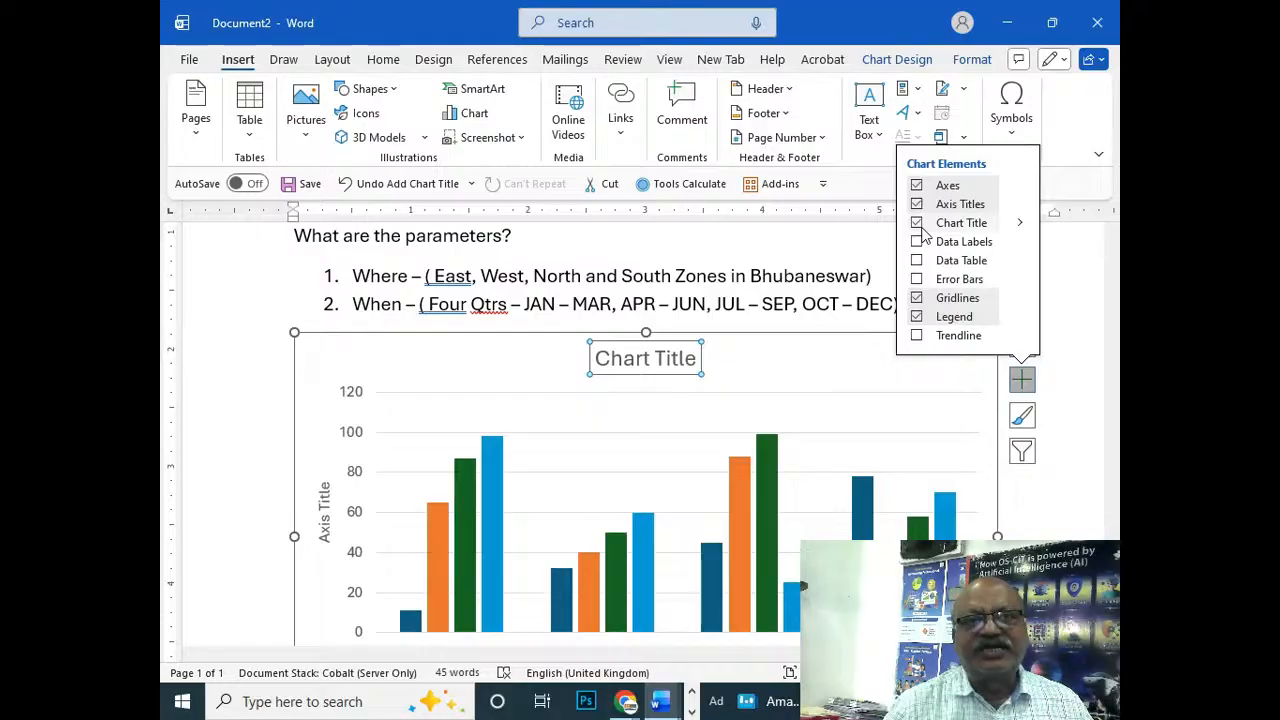
click(1091, 515)
Step: Review the chart with its title, axis titles and legend, and check which other chart elements are available
scroll(1088, 517, down, 3)
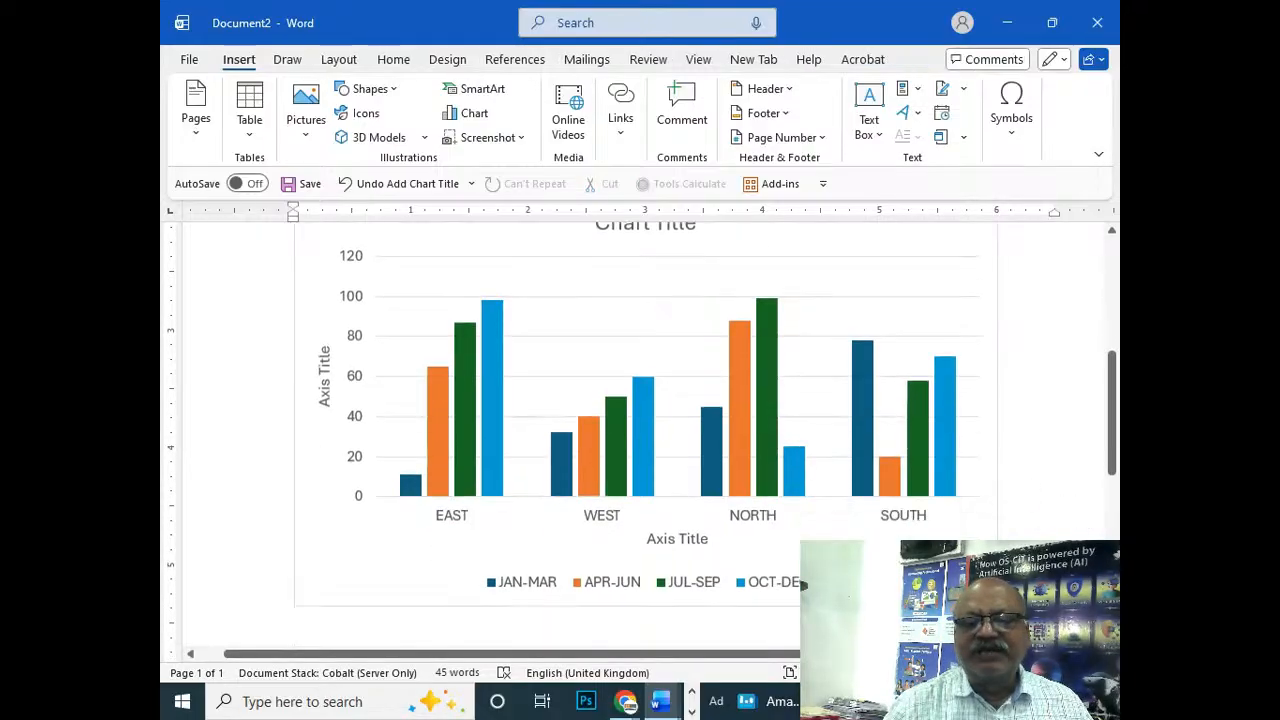
scroll(1026, 520, up, 2)
scroll(1020, 524, up, 1)
click(966, 354)
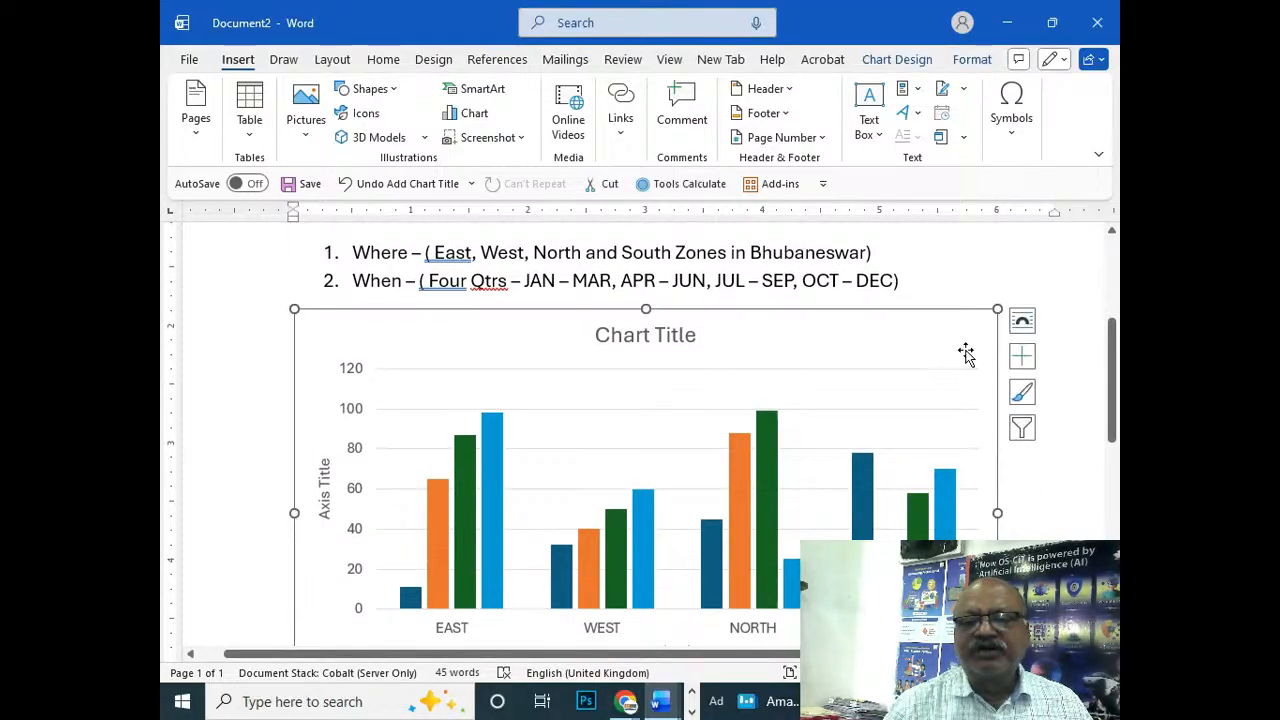
click(1022, 356)
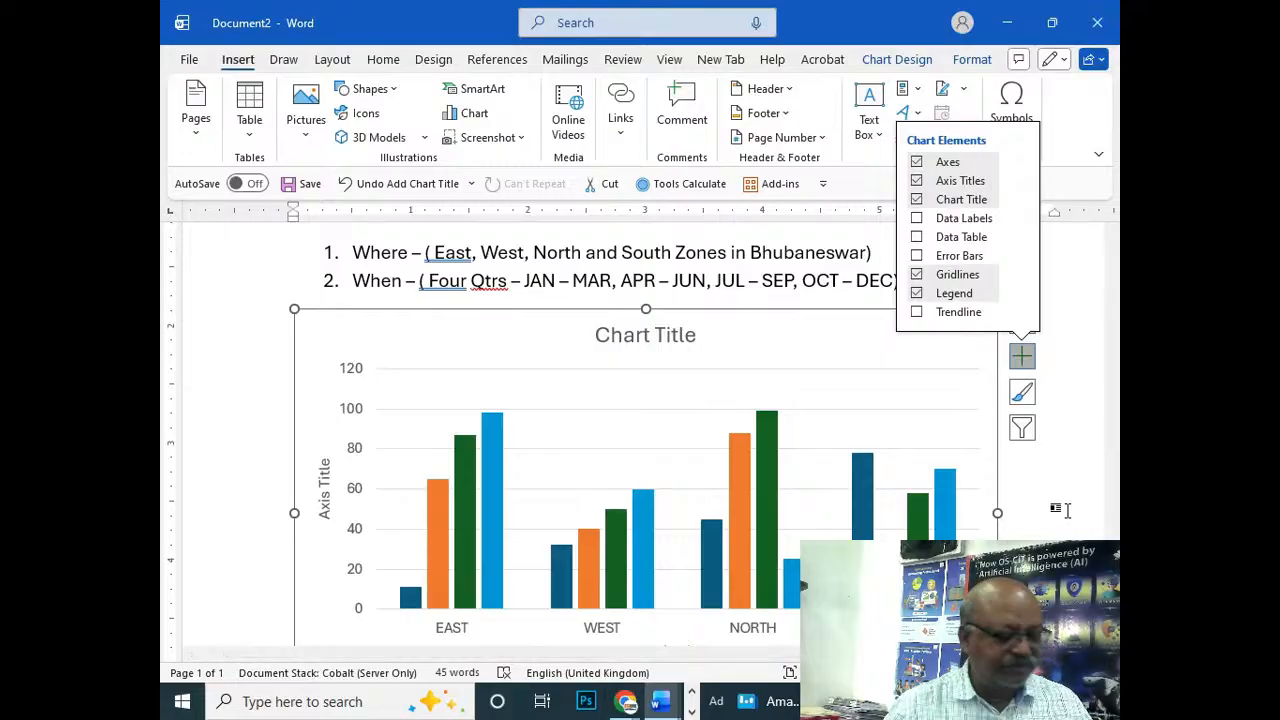
click(1045, 538)
scroll(705, 460, down, 1)
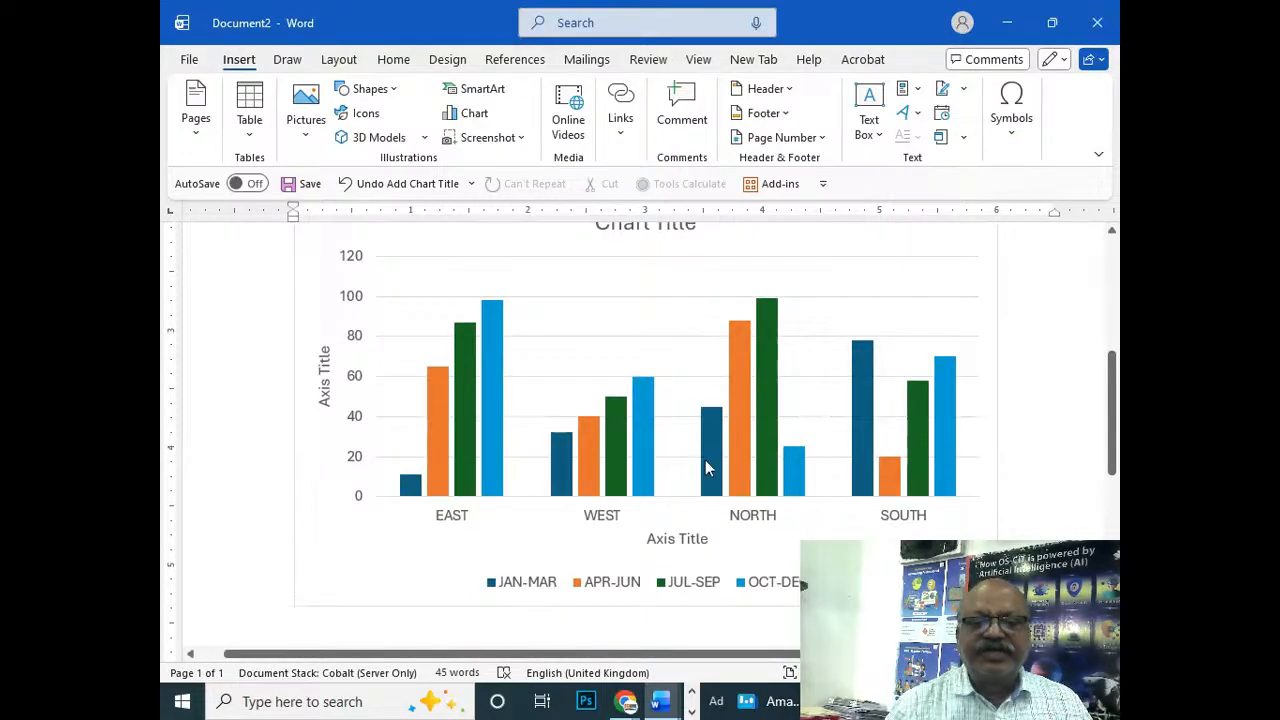
Step: Replace the placeholder chart title with "BBSR MUN CORP REV FOR THE YR 2024-25"
scroll(705, 460, up, 3)
click(660, 345)
click(693, 340)
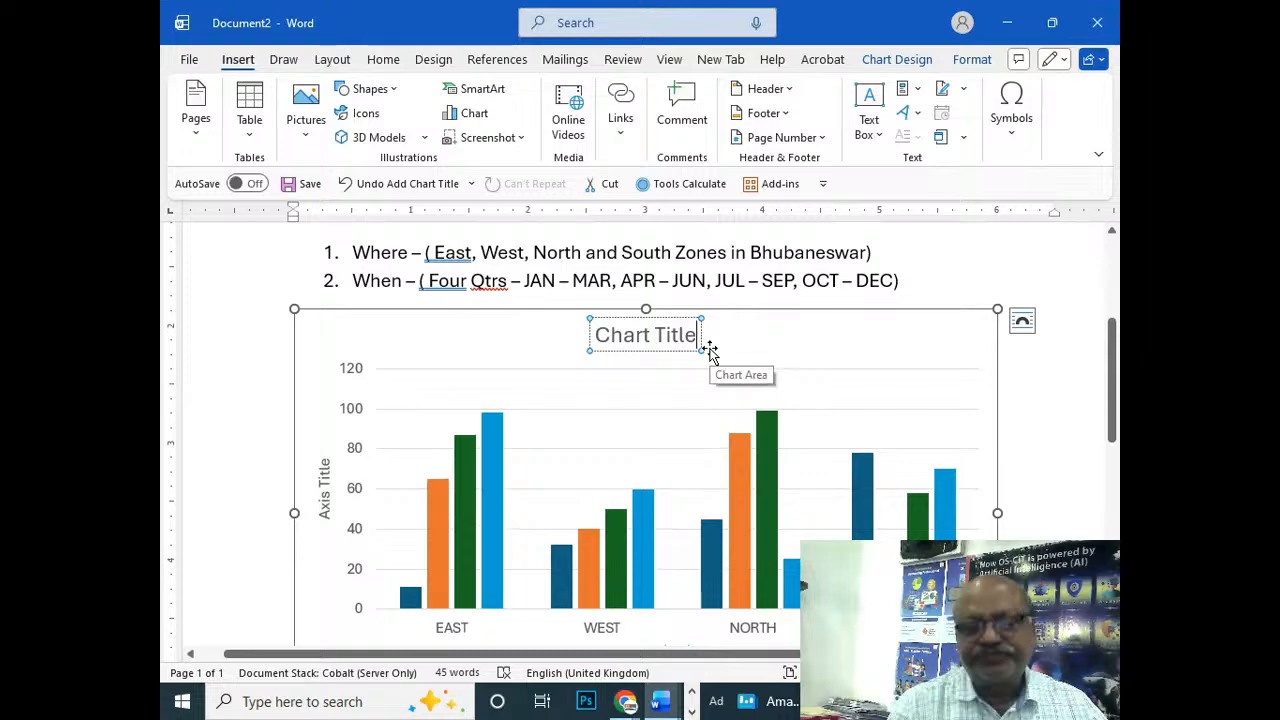
key(BackSpace)
key(BackSpace)
key(BackSpace)
key(BackSpace)
key(BackSpace)
key(BackSpace)
key(BackSpace)
key(BackSpace)
key(BackSpace)
key(BackSpace)
key(BackSpace)
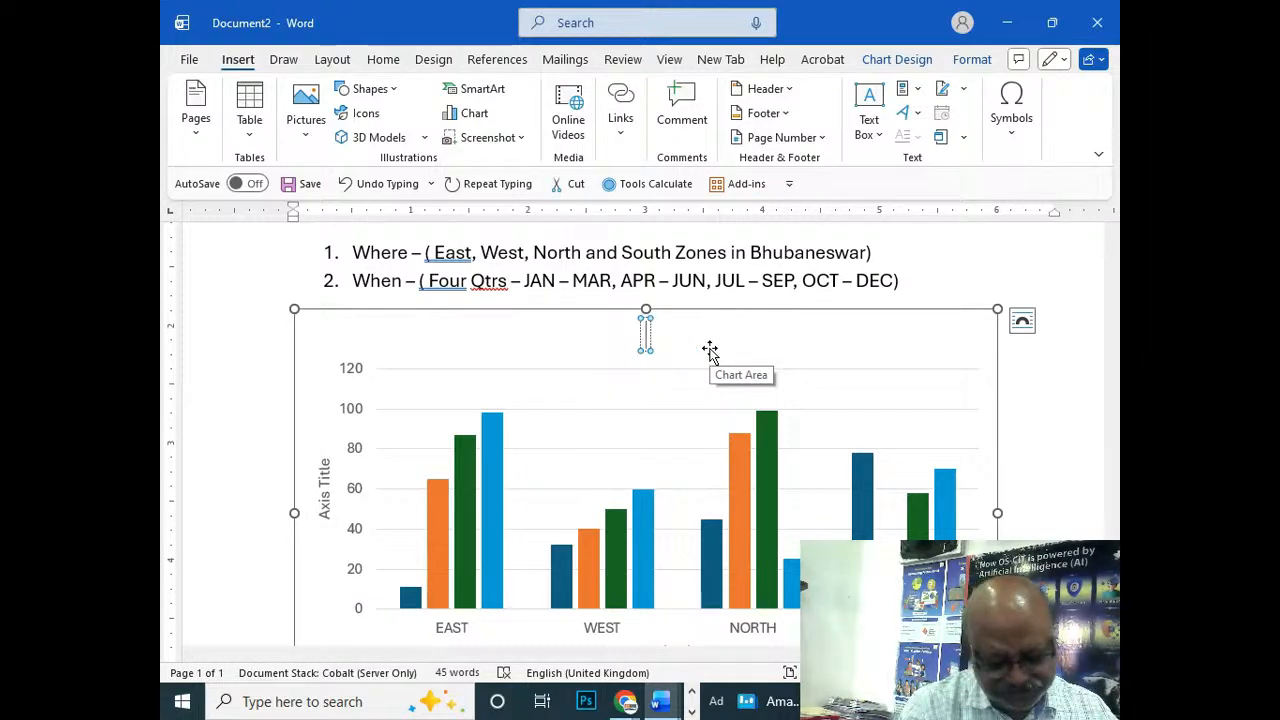
text(BBSR)
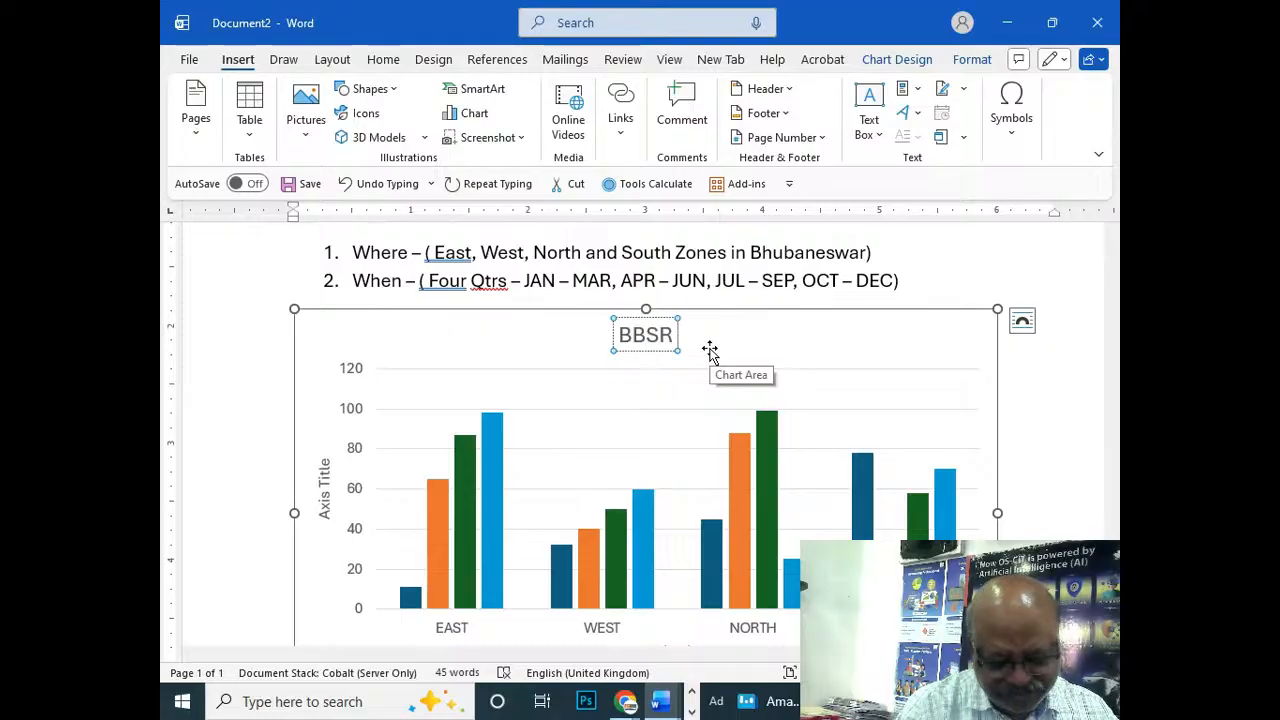
text( MUN CORP)
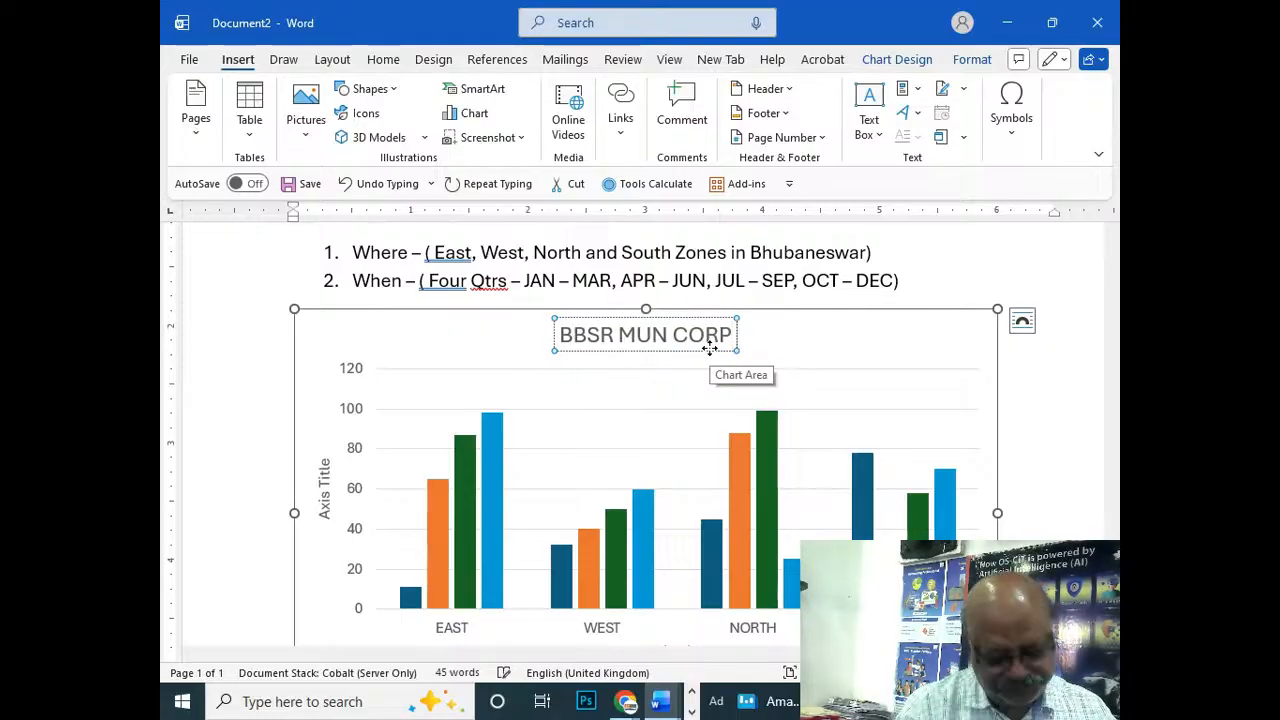
text( REV FR)
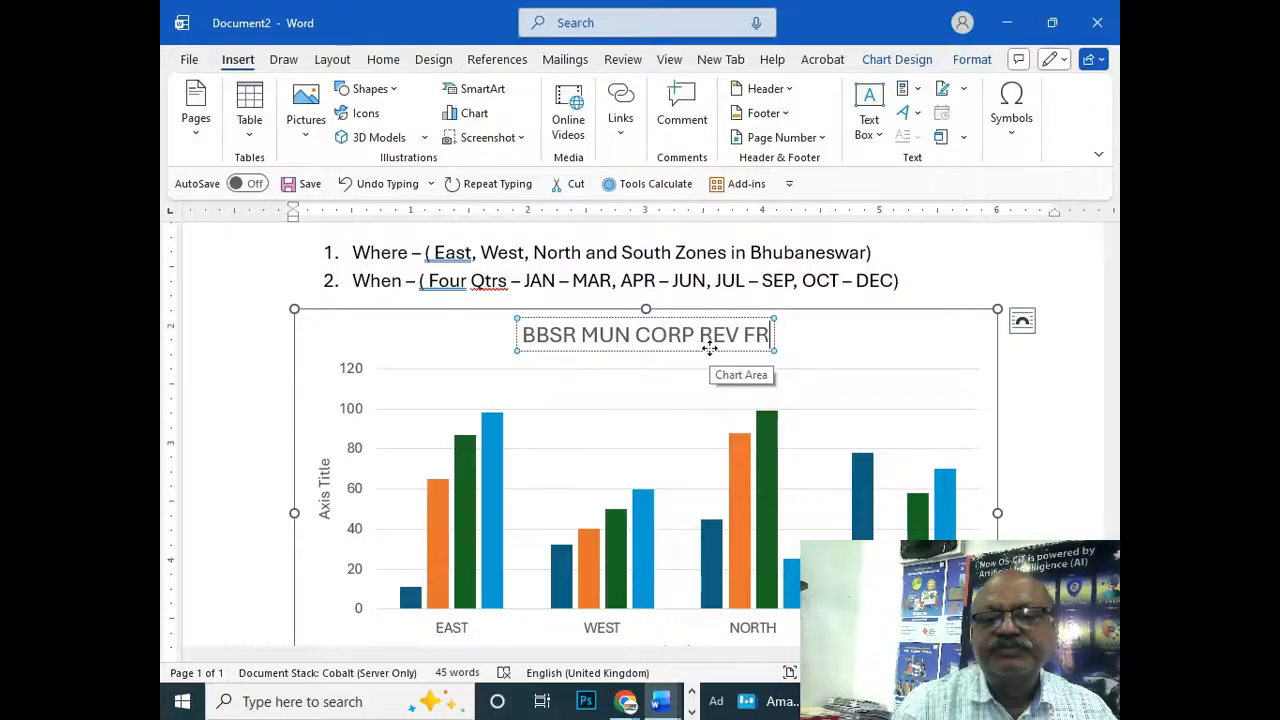
key(BackSpace)
text(OR THE YR)
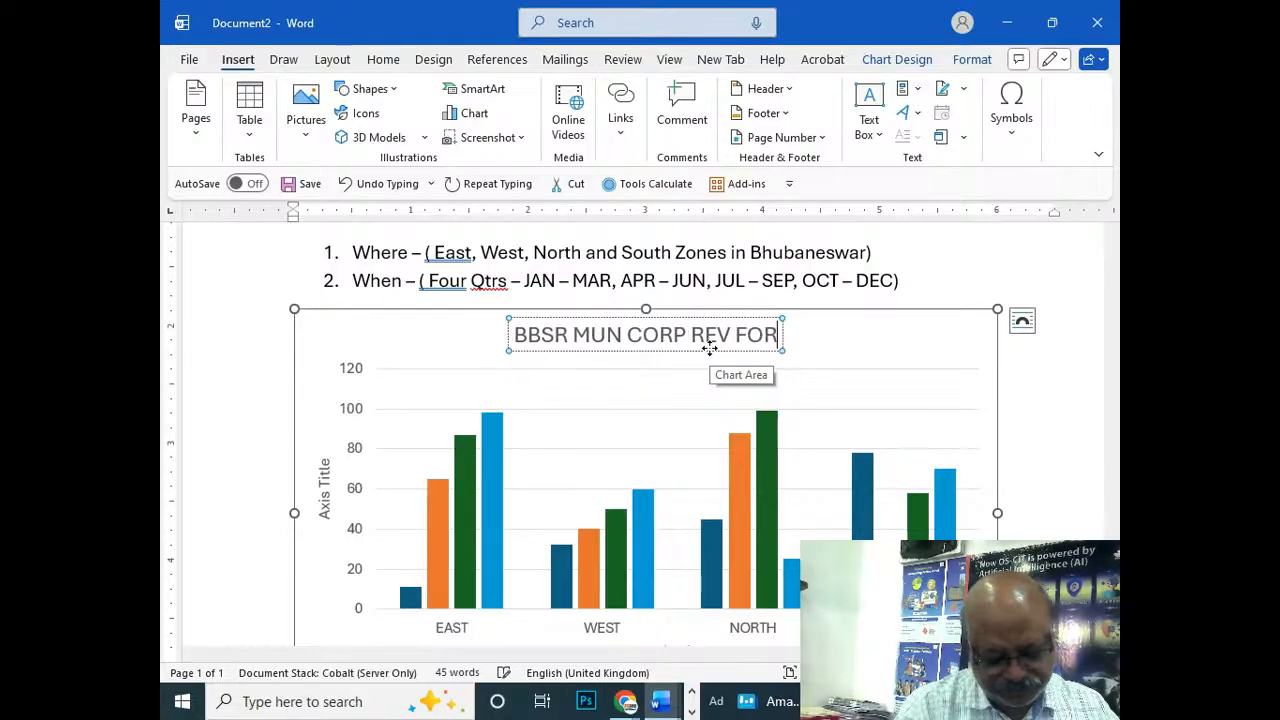
text( 2024-25)
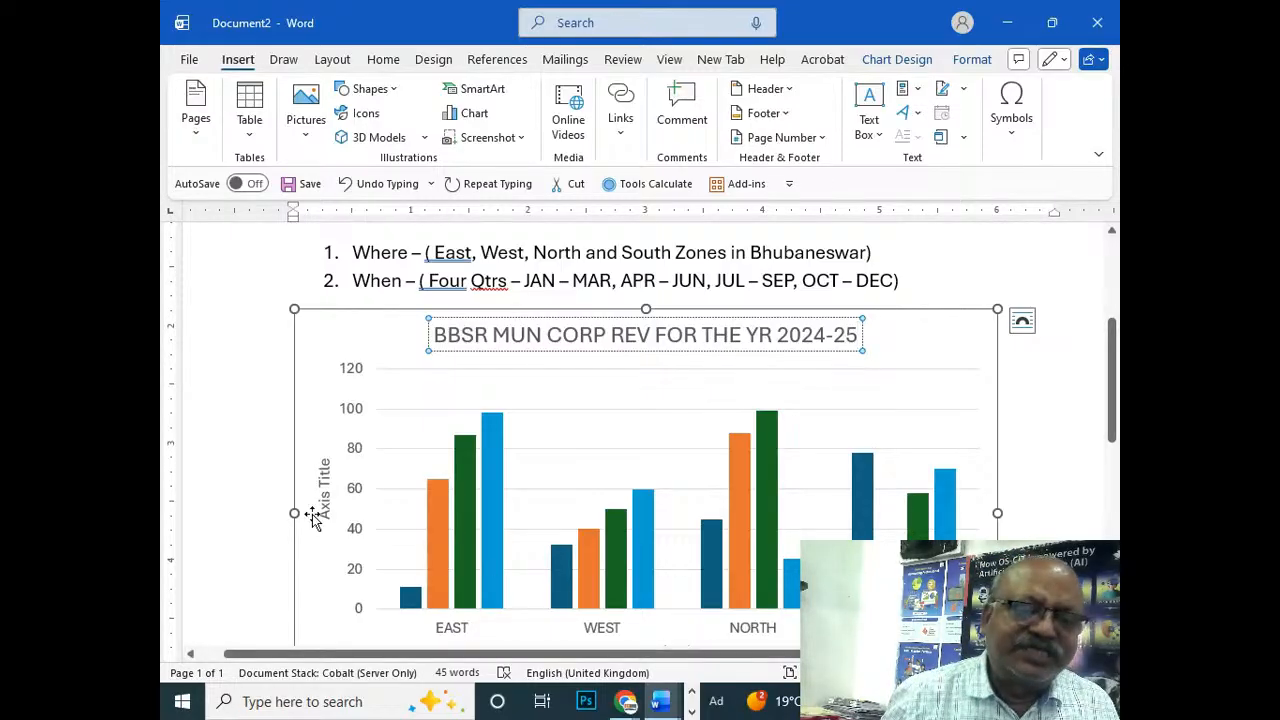
Step: Set the chart's vertical axis title to "AMT IN LAKS"
click(324, 485)
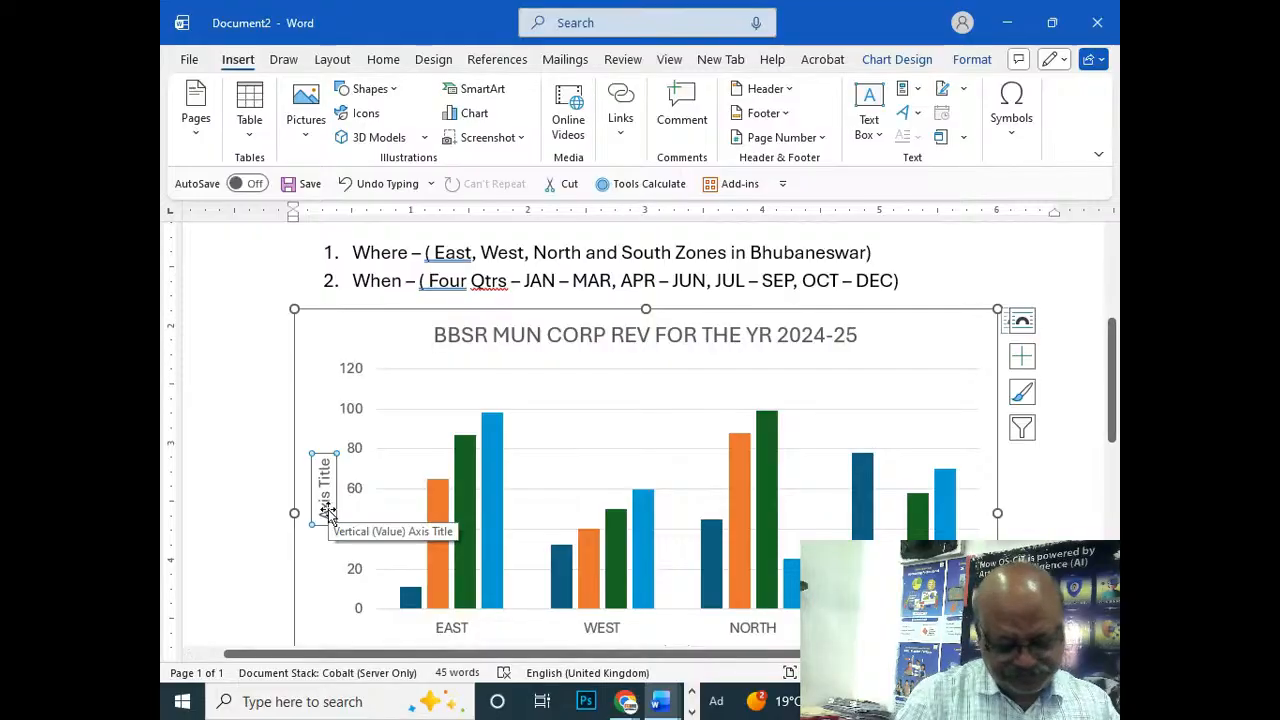
text(AMT)
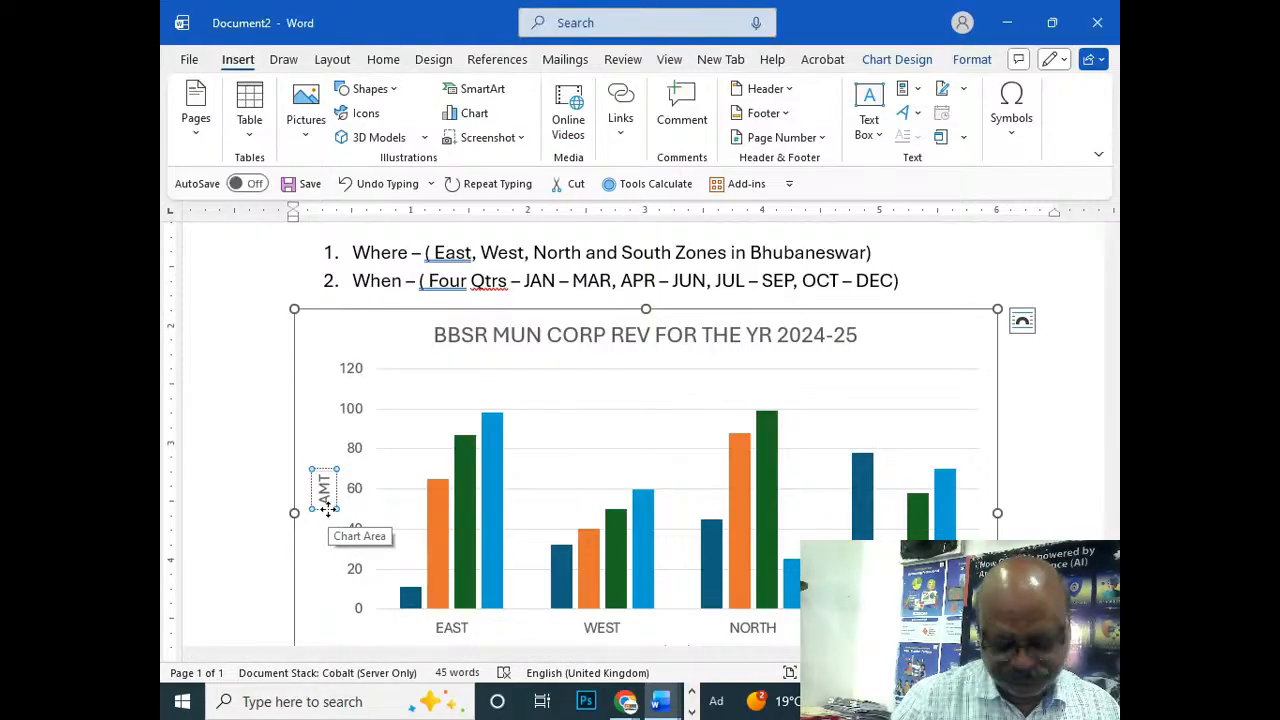
text( IN LAKS)
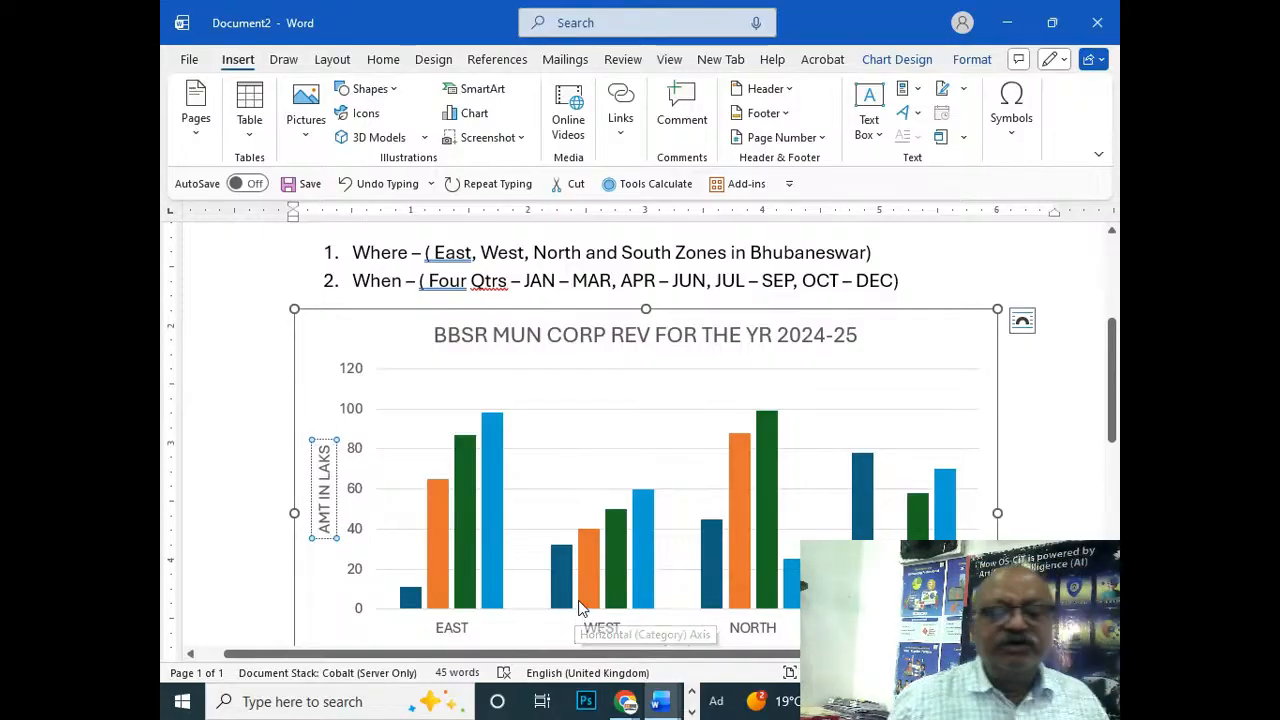
Step: Set the chart's horizontal axis title to "ZONE" and deselect the chart
scroll(578, 610, down, 2)
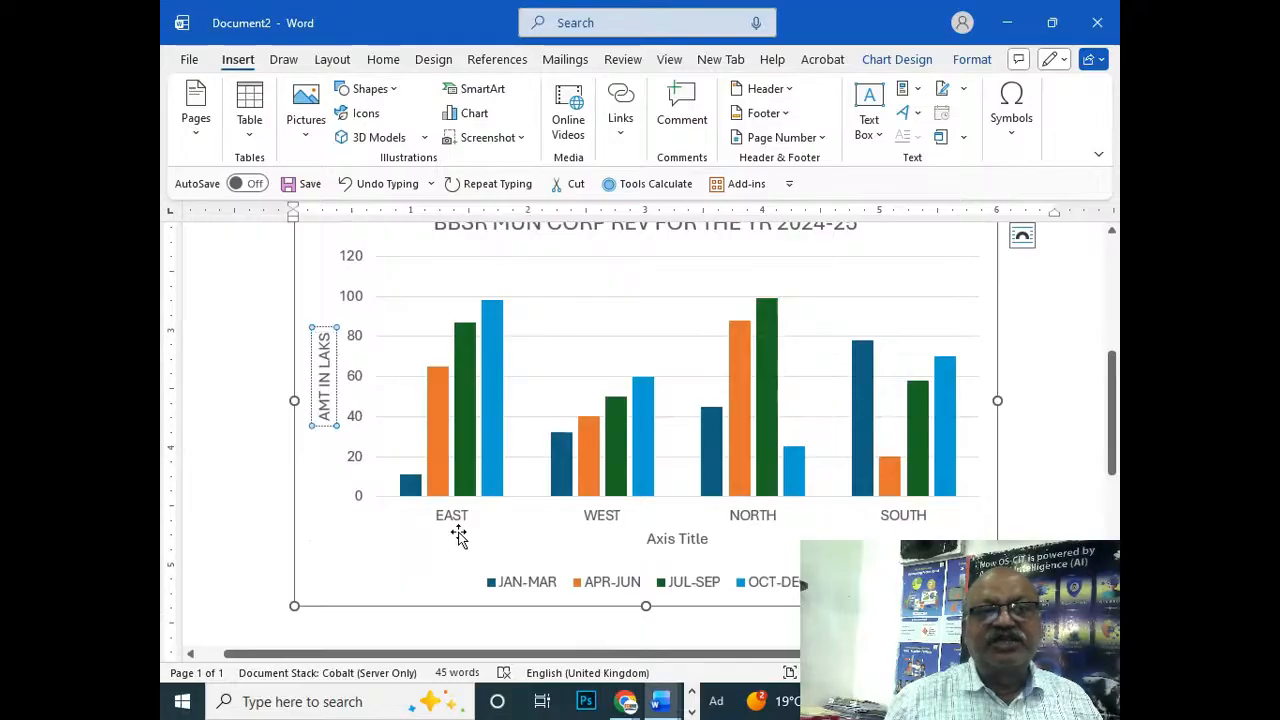
click(680, 542)
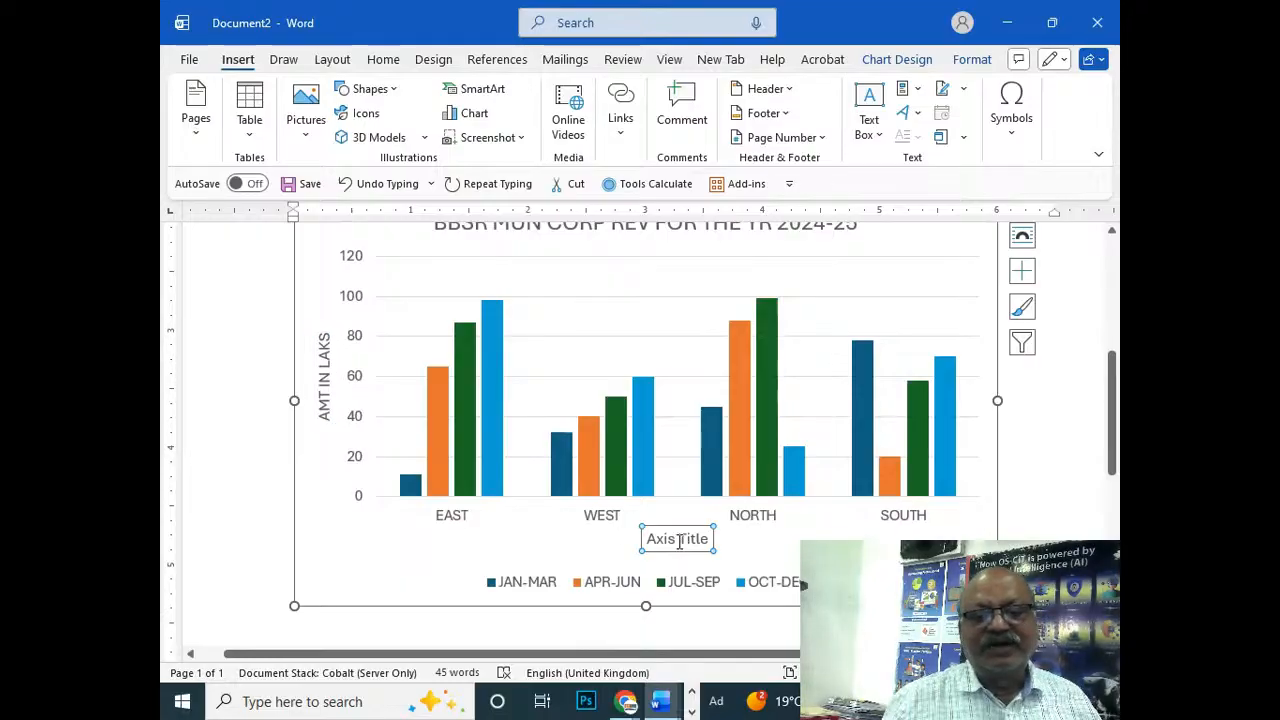
text(ZON)
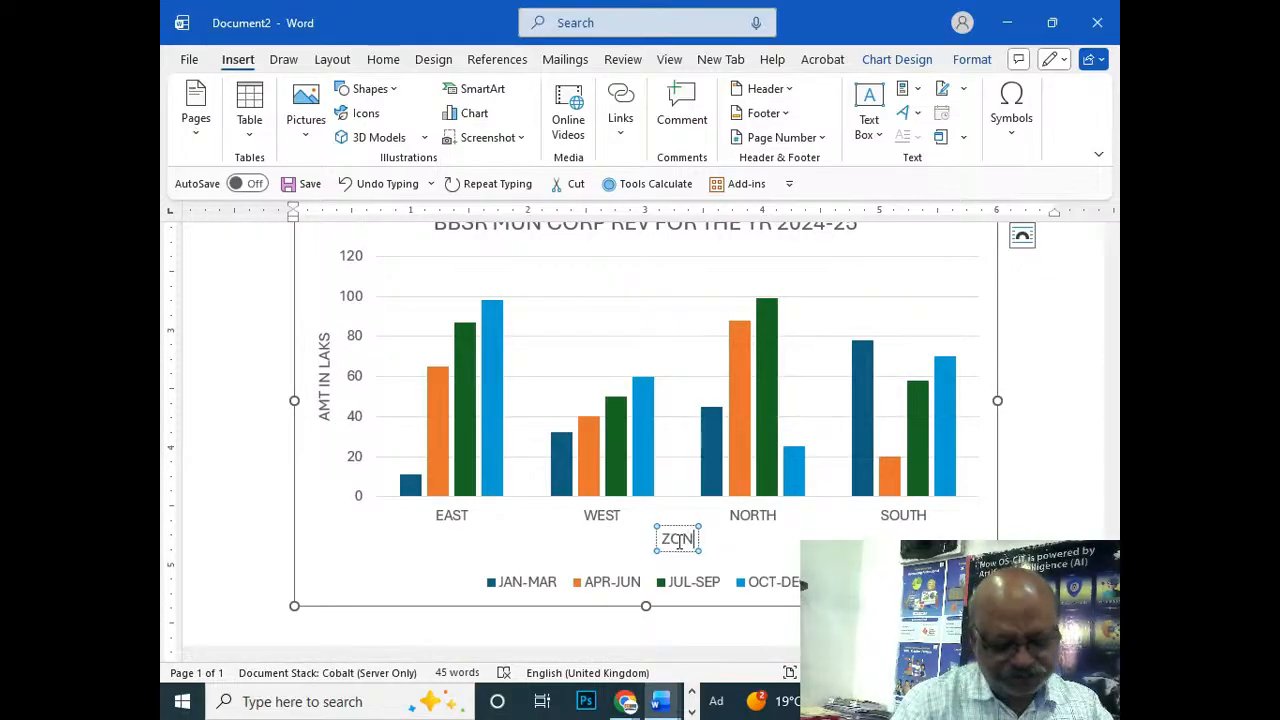
text(E)
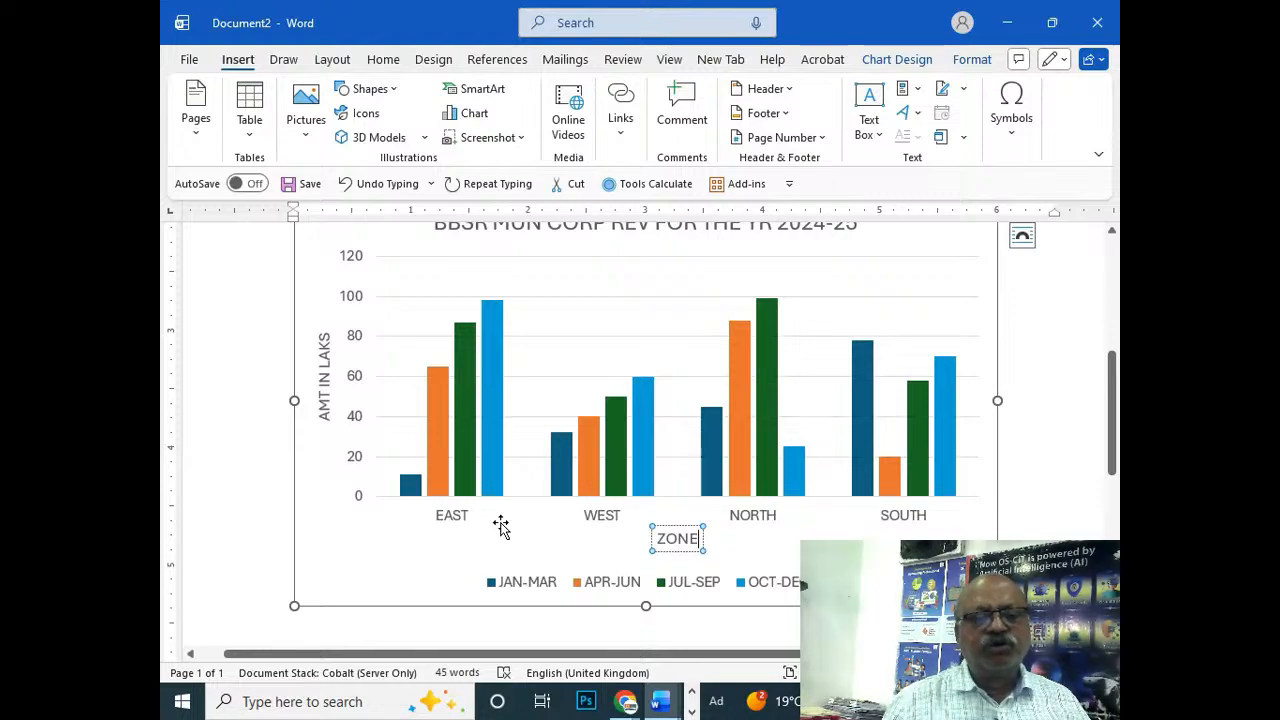
scroll(360, 345, up, 1)
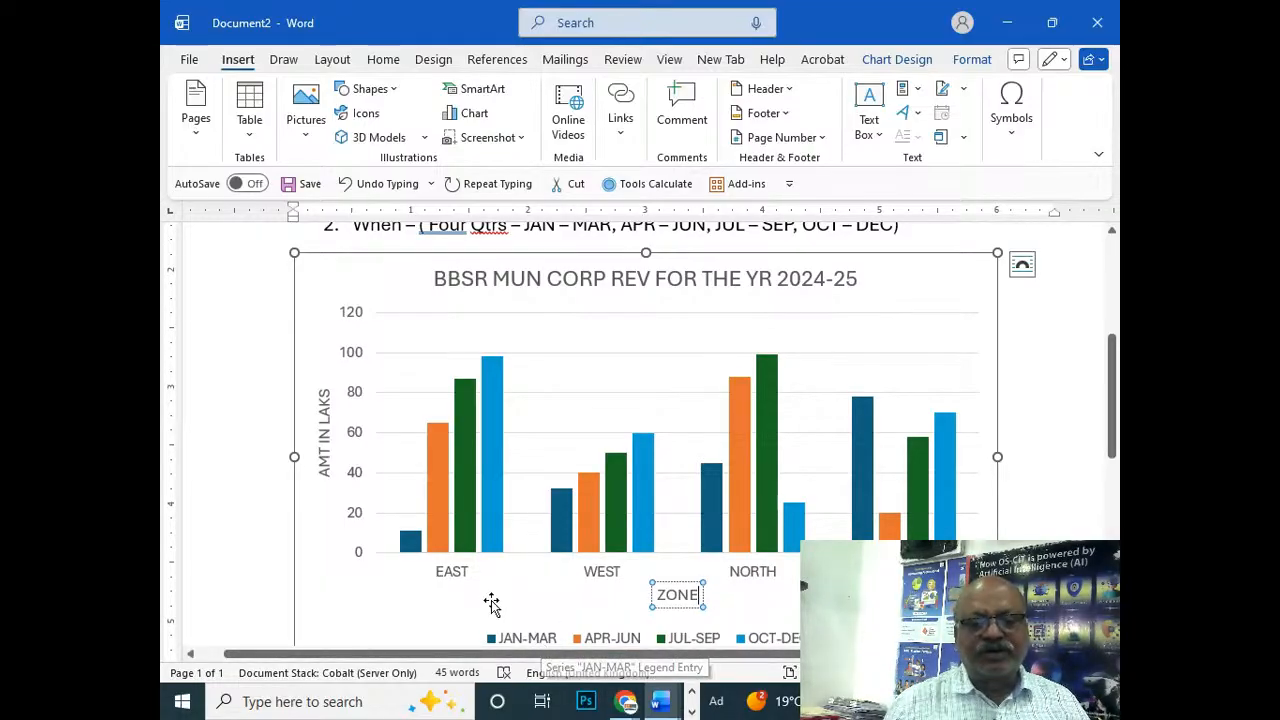
mouse_move(958, 510)
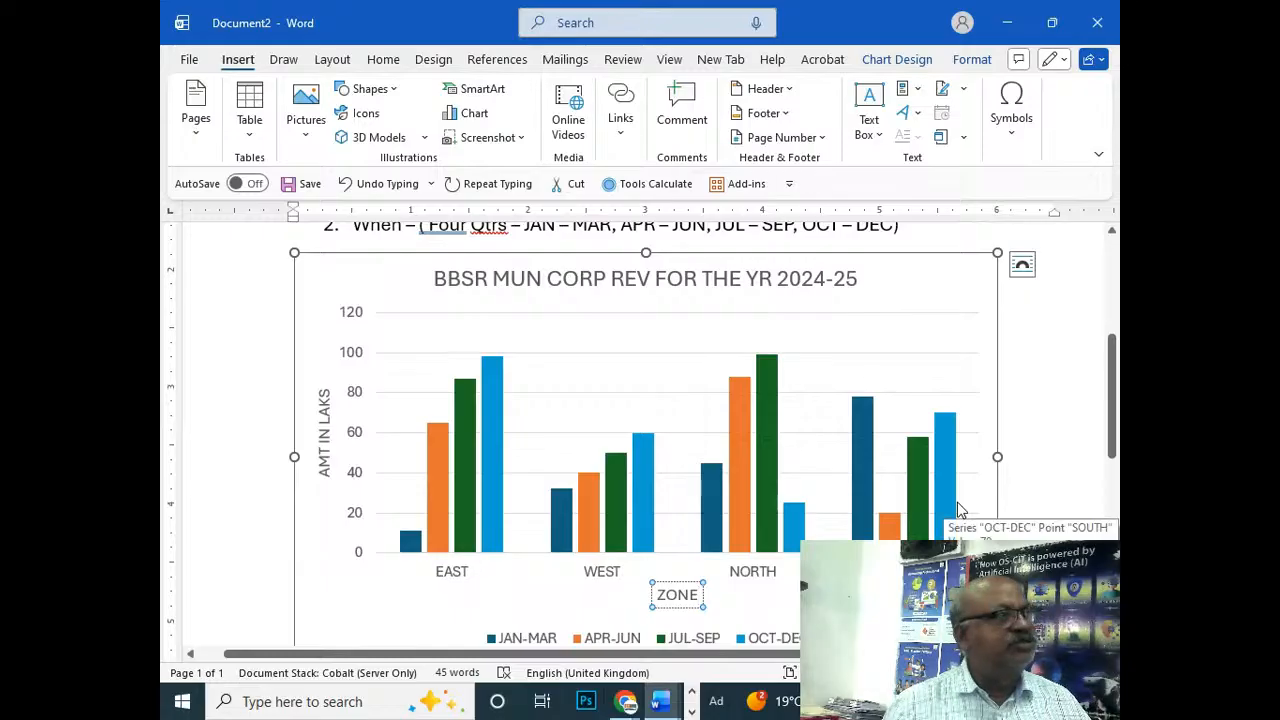
click(1057, 394)
scroll(1060, 394, down, 1)
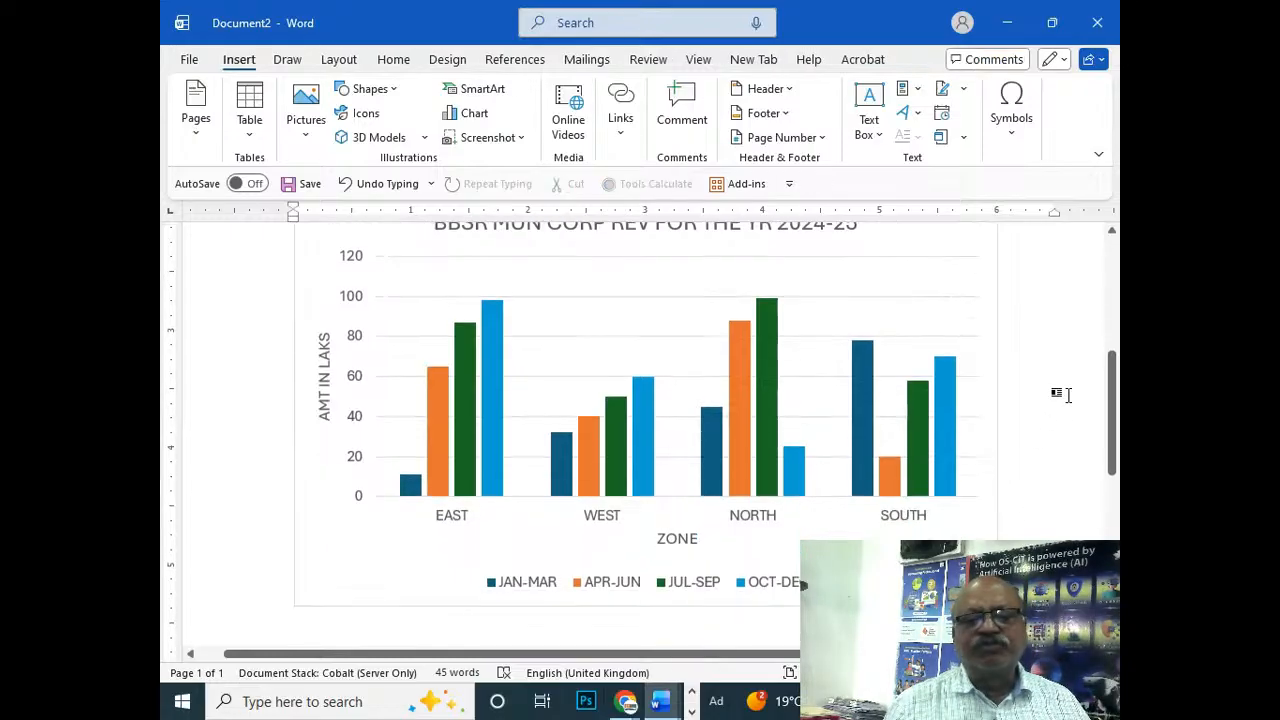
scroll(1040, 465, up, 1)
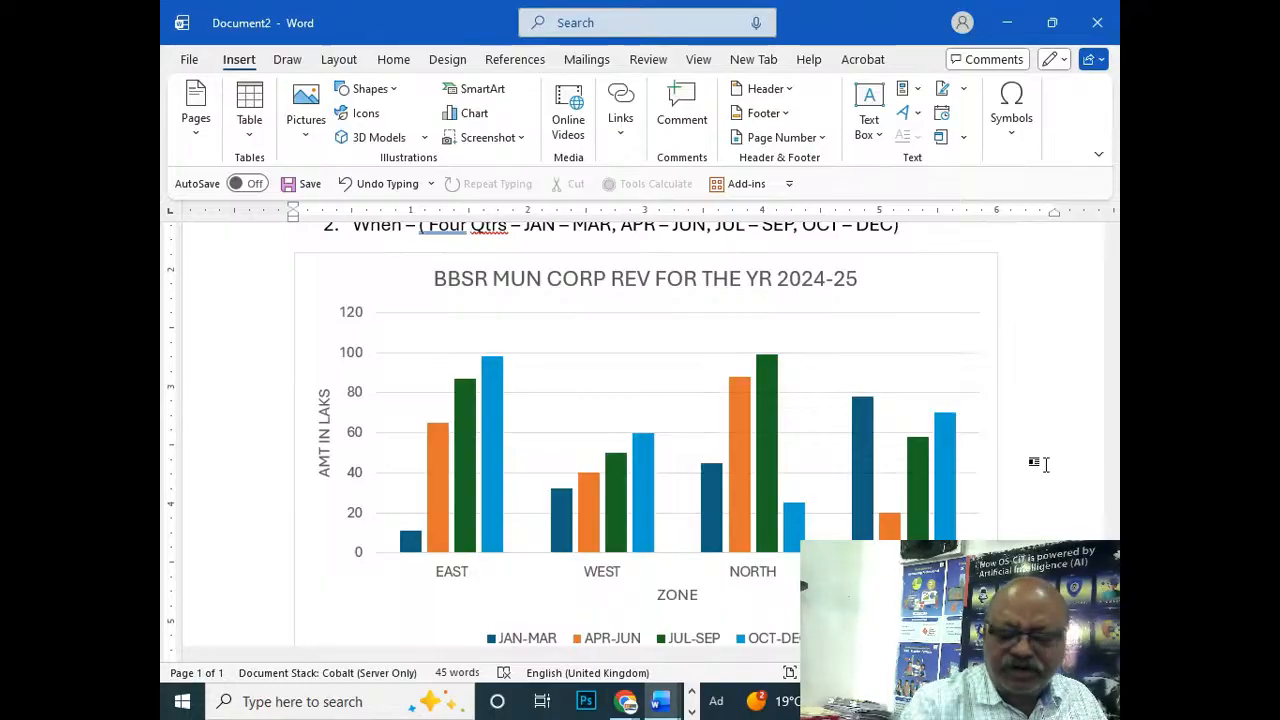
Step: Change the revenue chart's type from clustered column to the basic Line chart
scroll(1085, 483, up, 3)
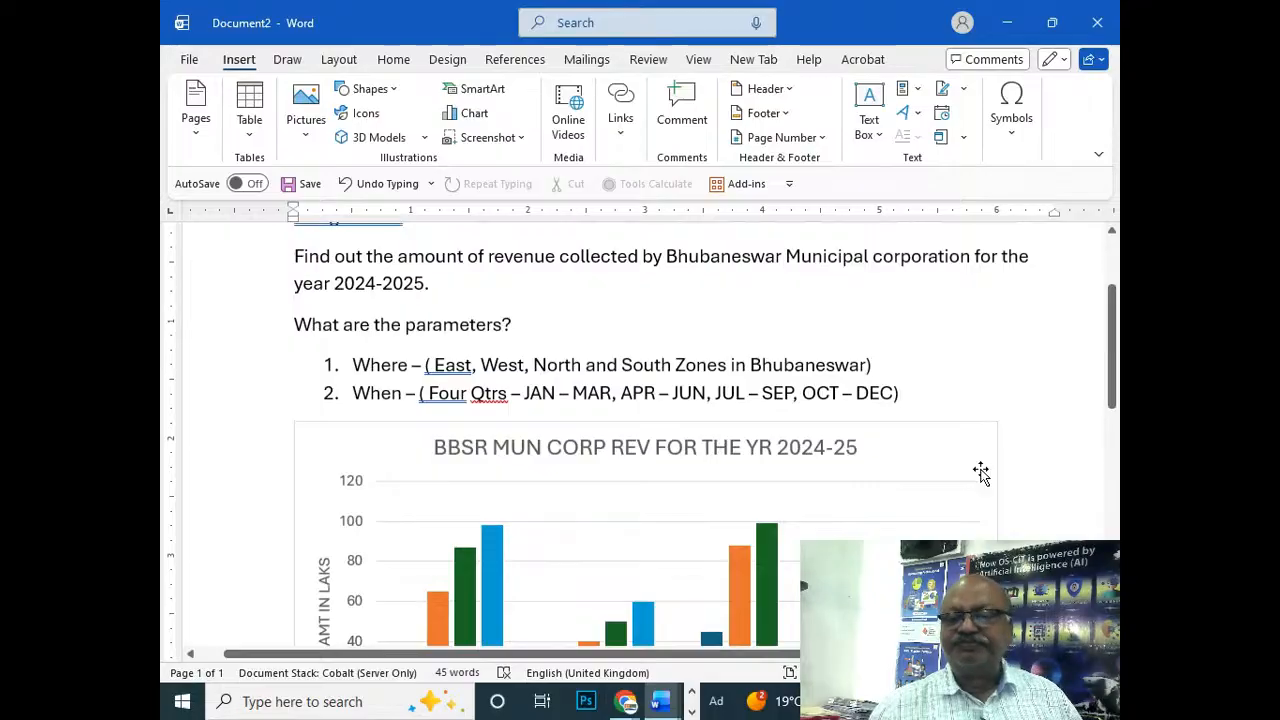
click(975, 457)
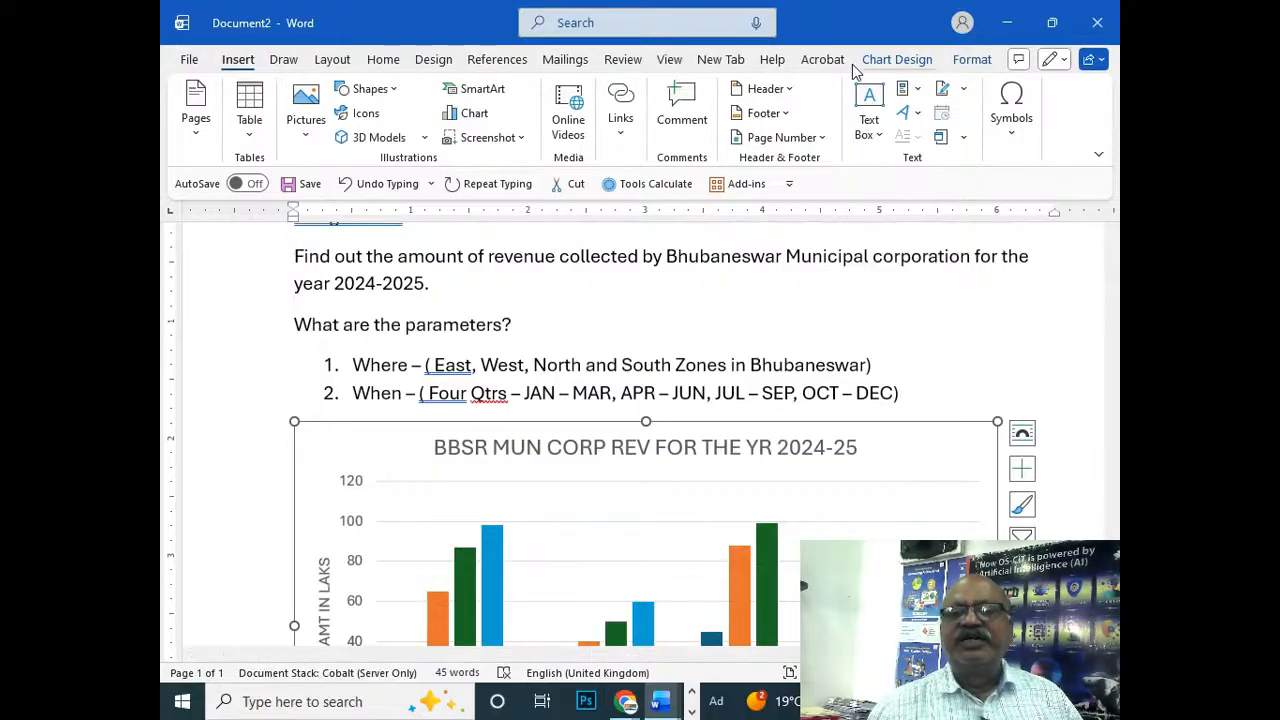
click(897, 60)
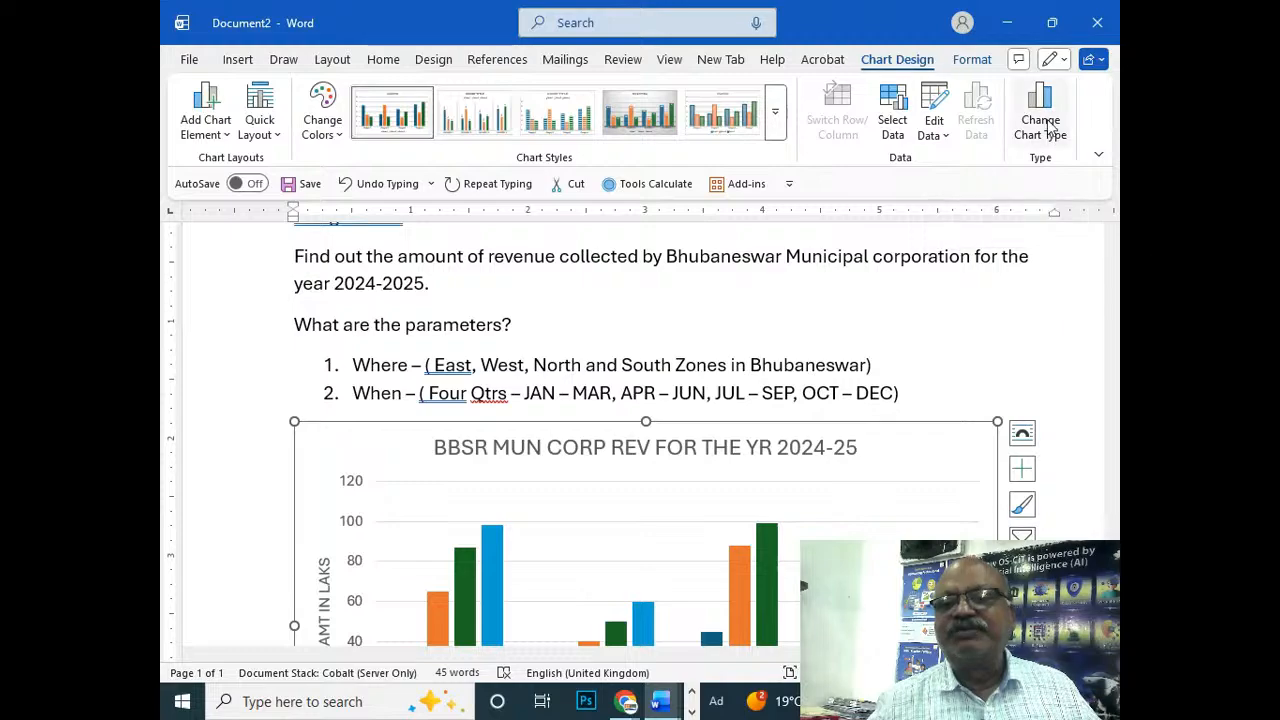
click(1044, 122)
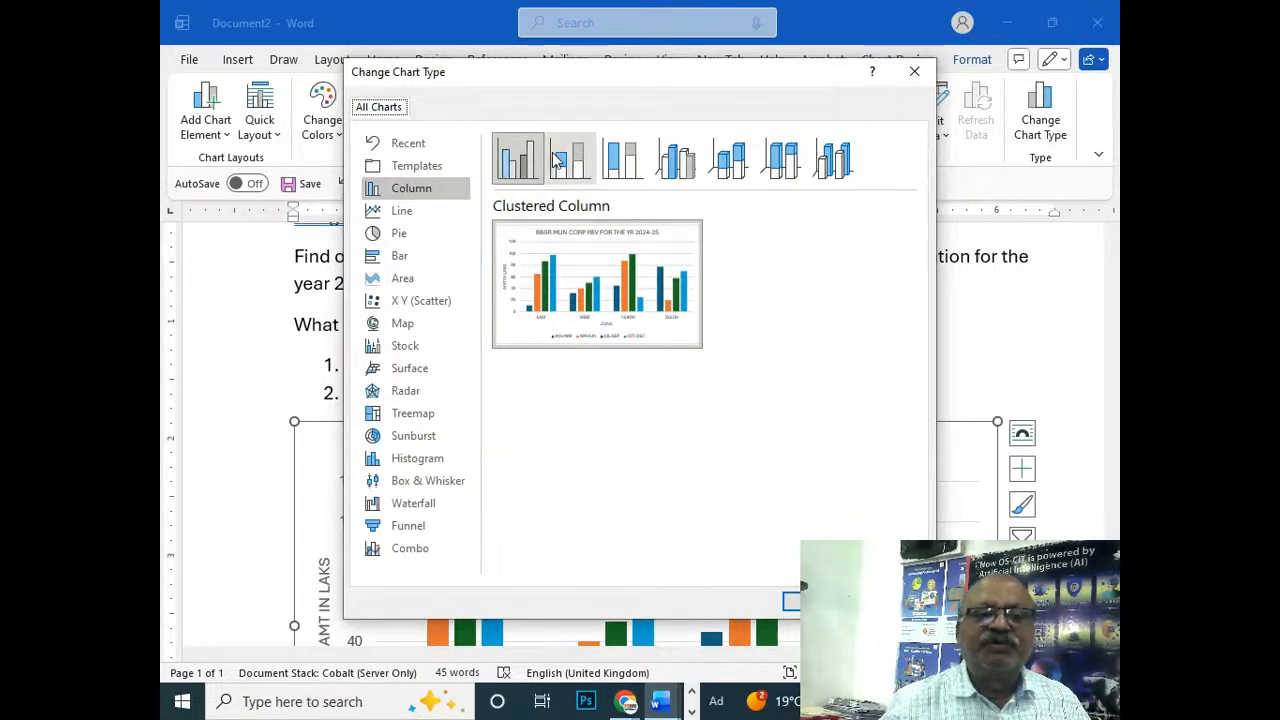
click(395, 214)
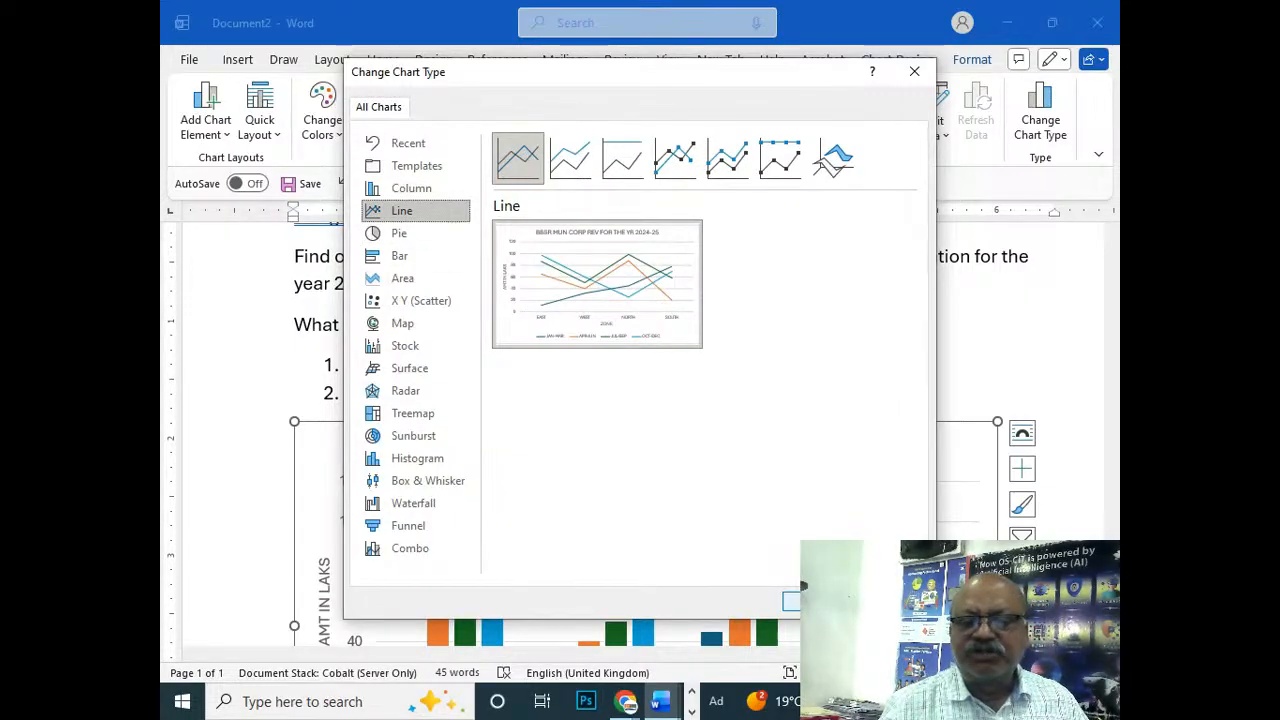
click(820, 601)
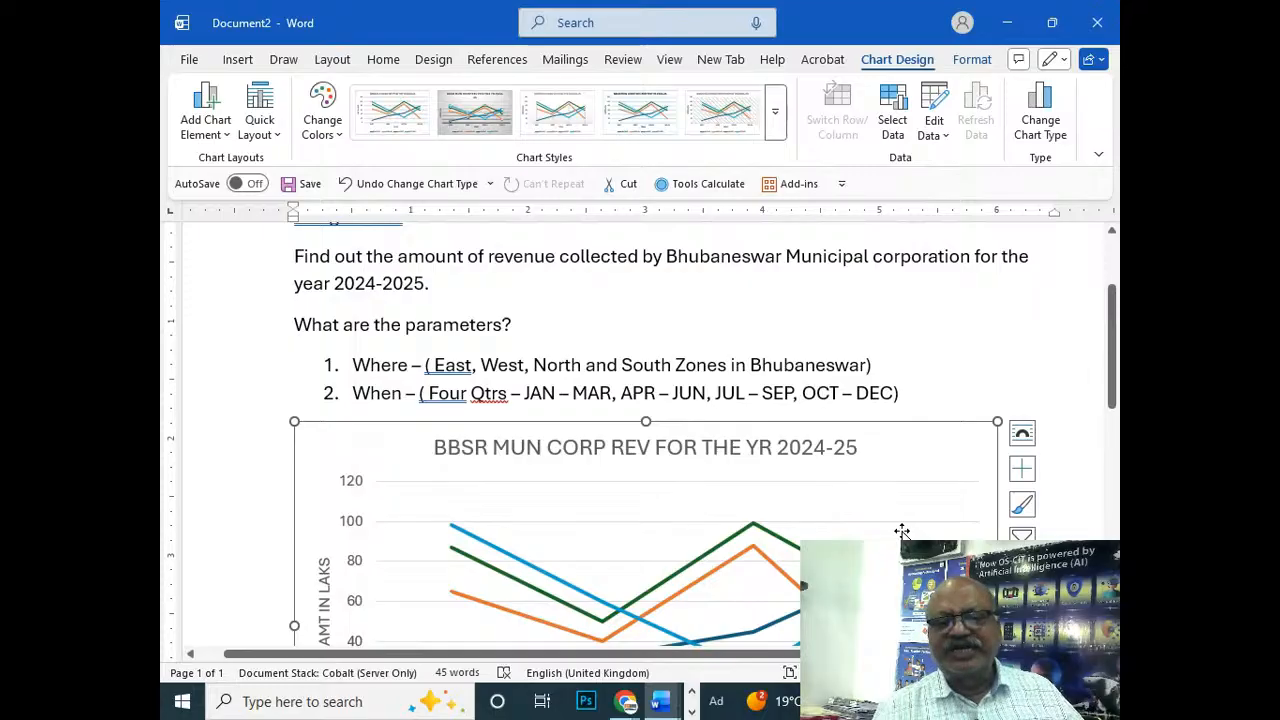
scroll(903, 537, down, 2)
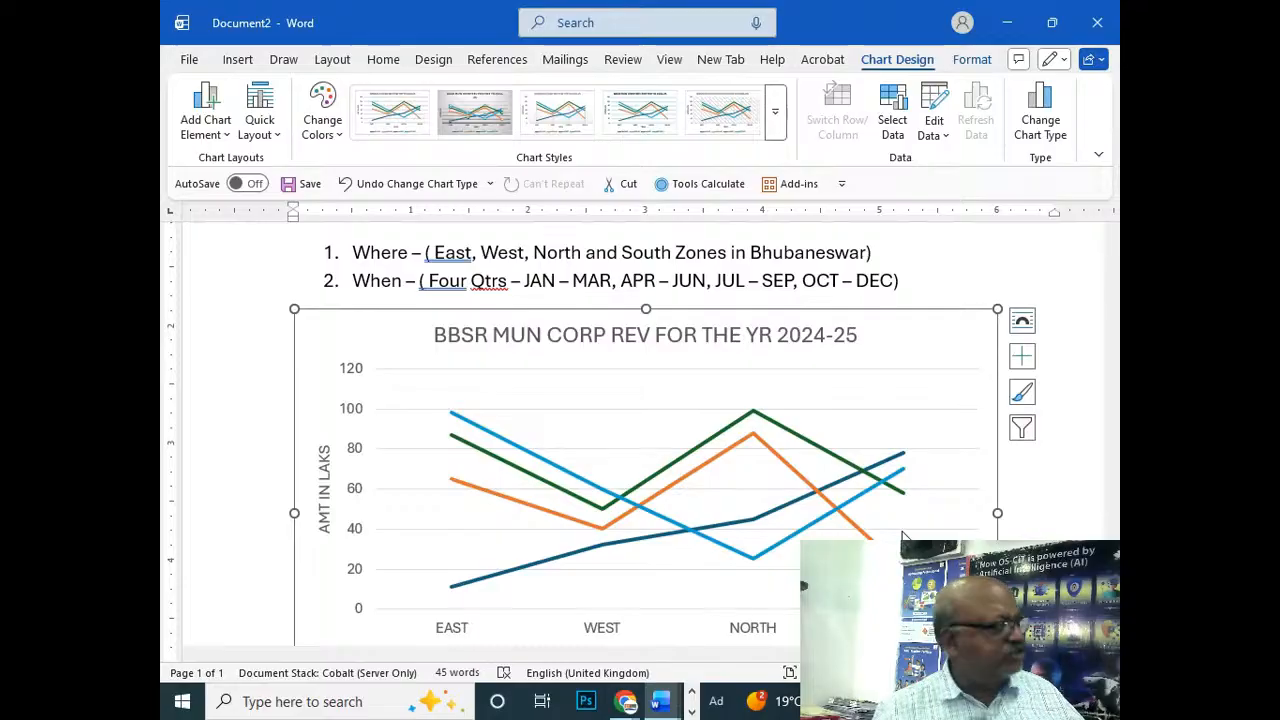
Step: Change the revenue chart's type to Clustered Bar
click(1038, 122)
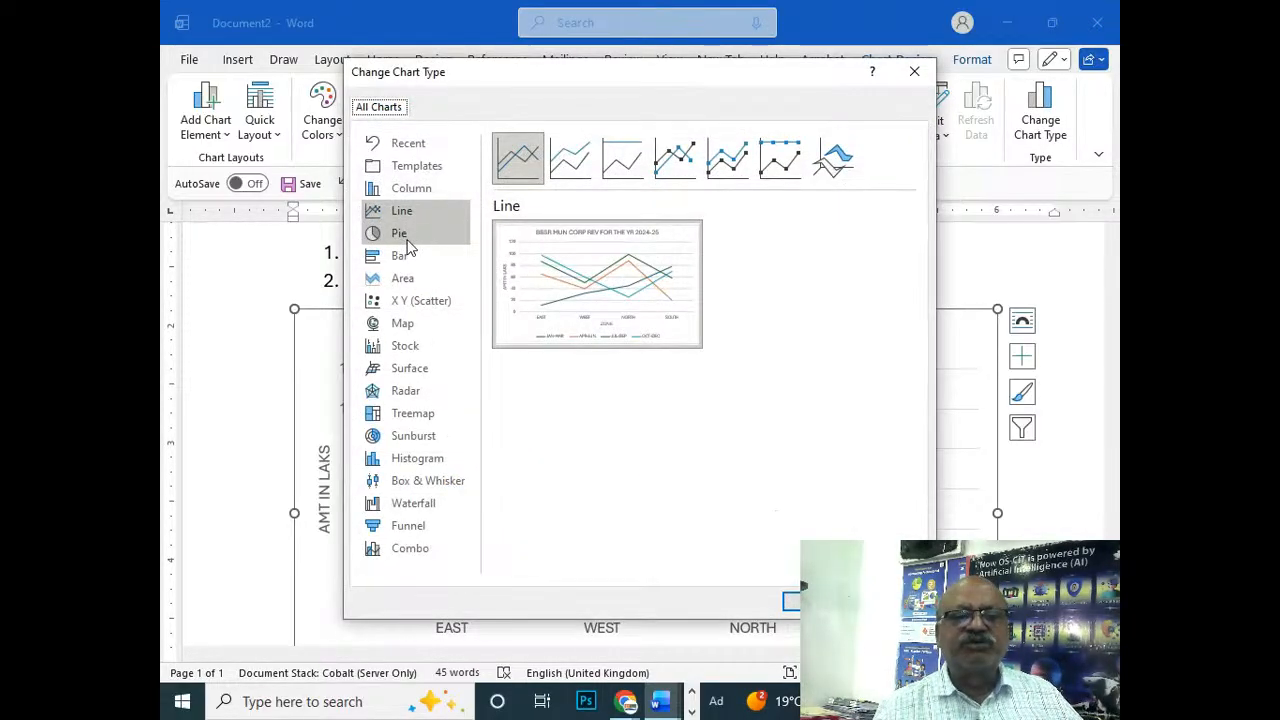
click(402, 258)
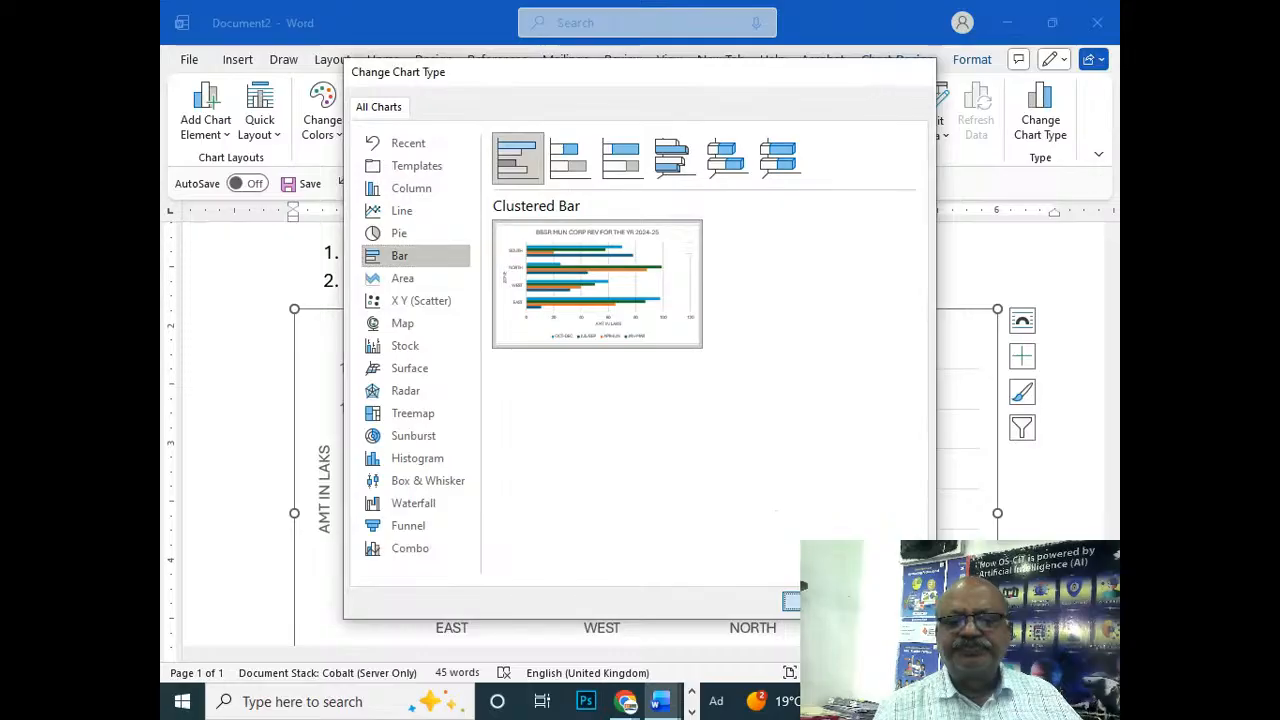
click(790, 601)
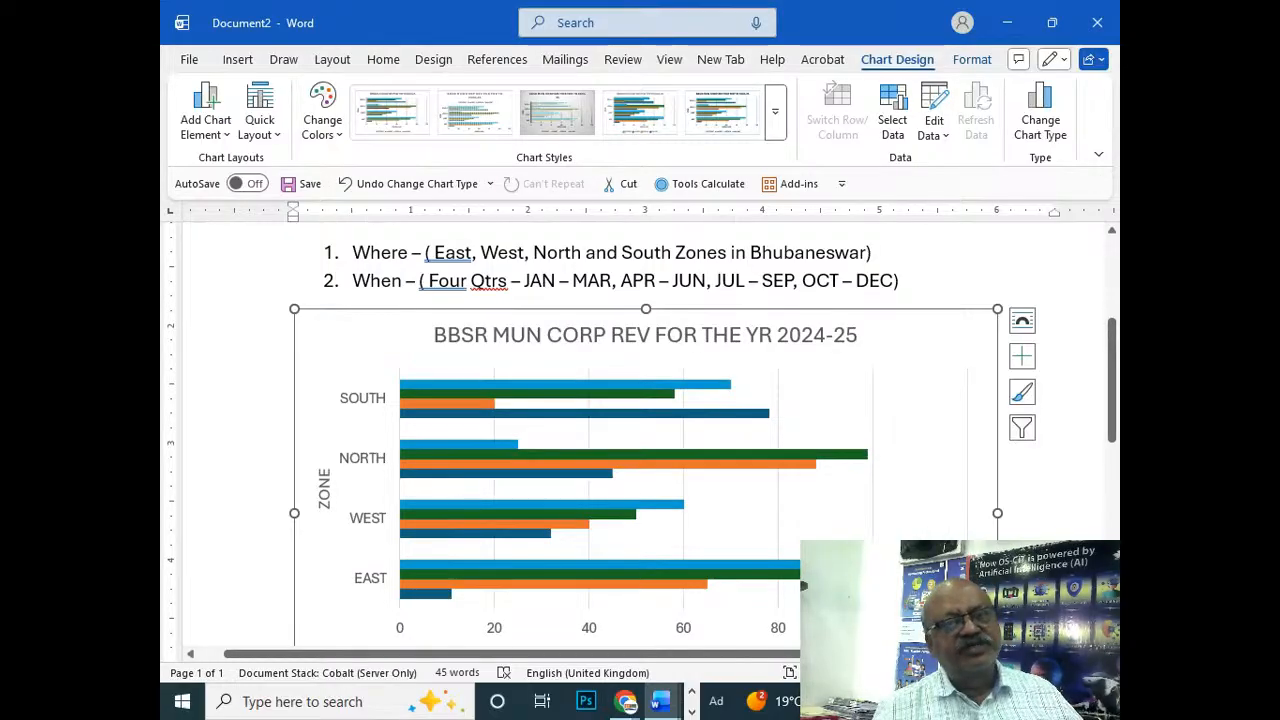
Step: Change the revenue chart's type to the basic Area chart
click(1045, 124)
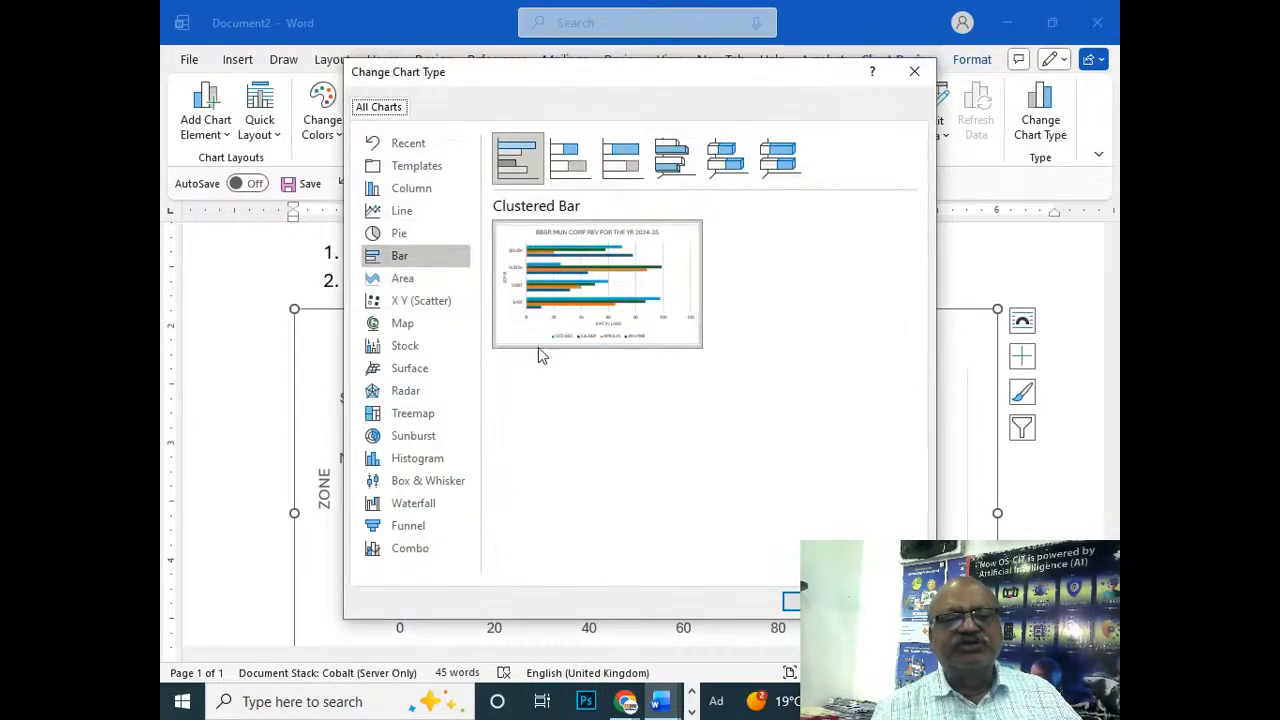
click(405, 280)
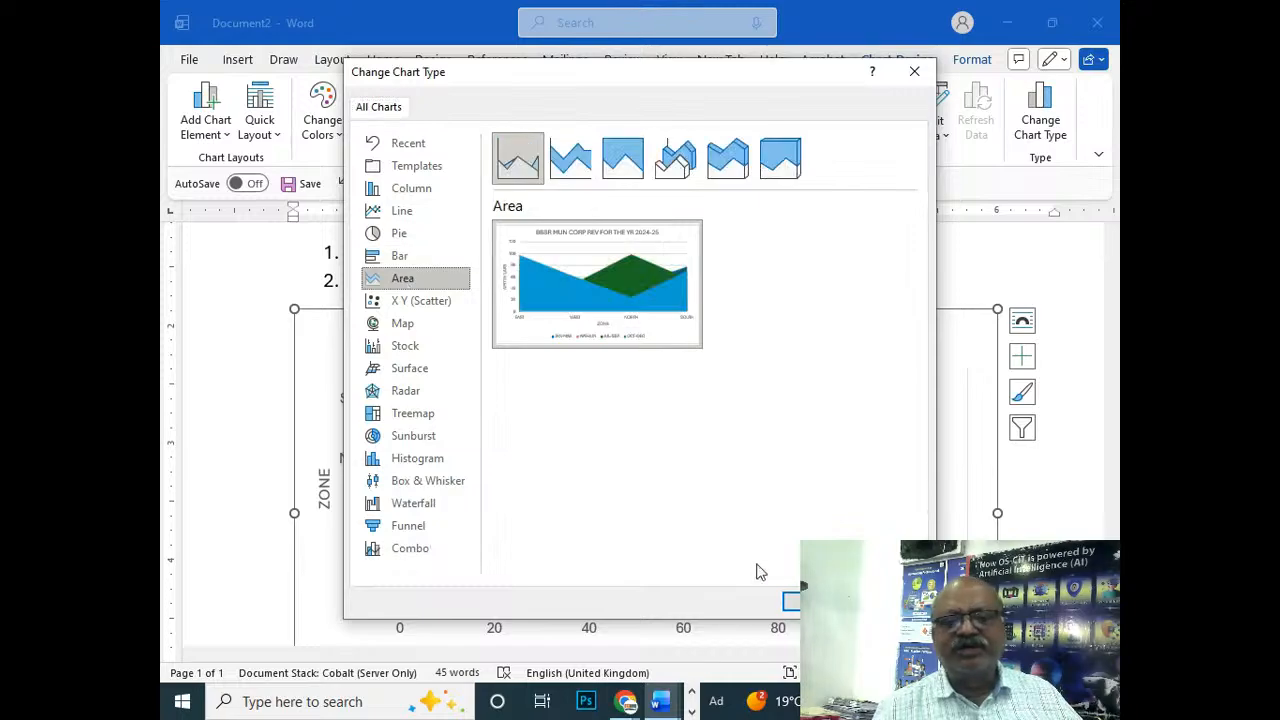
click(790, 601)
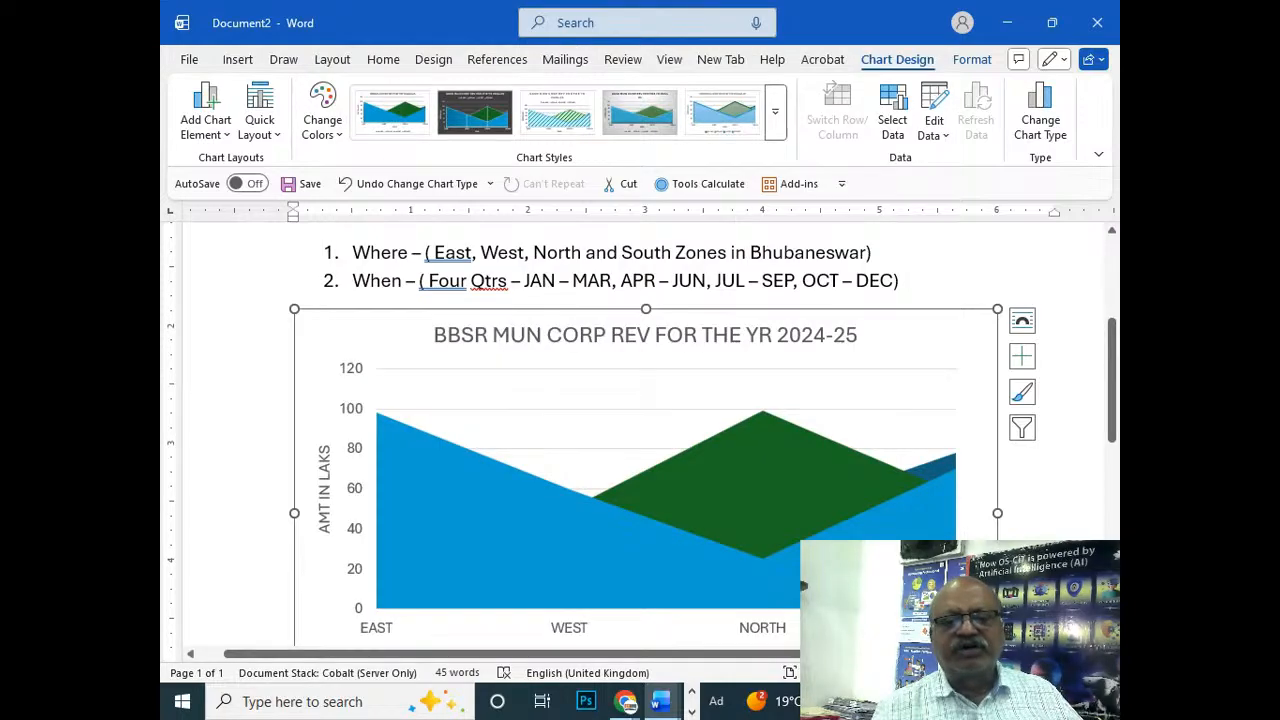
Step: Change the revenue chart's type to Filled Map and select the map's plot area
click(1040, 120)
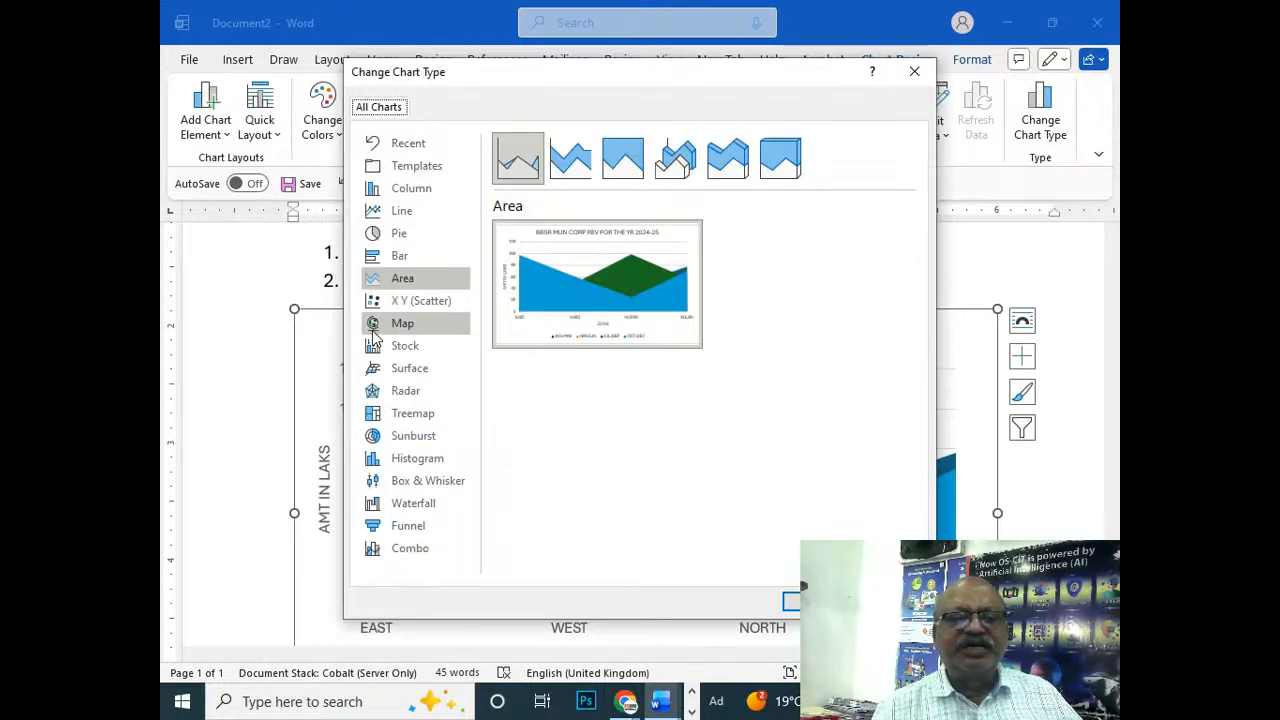
click(416, 326)
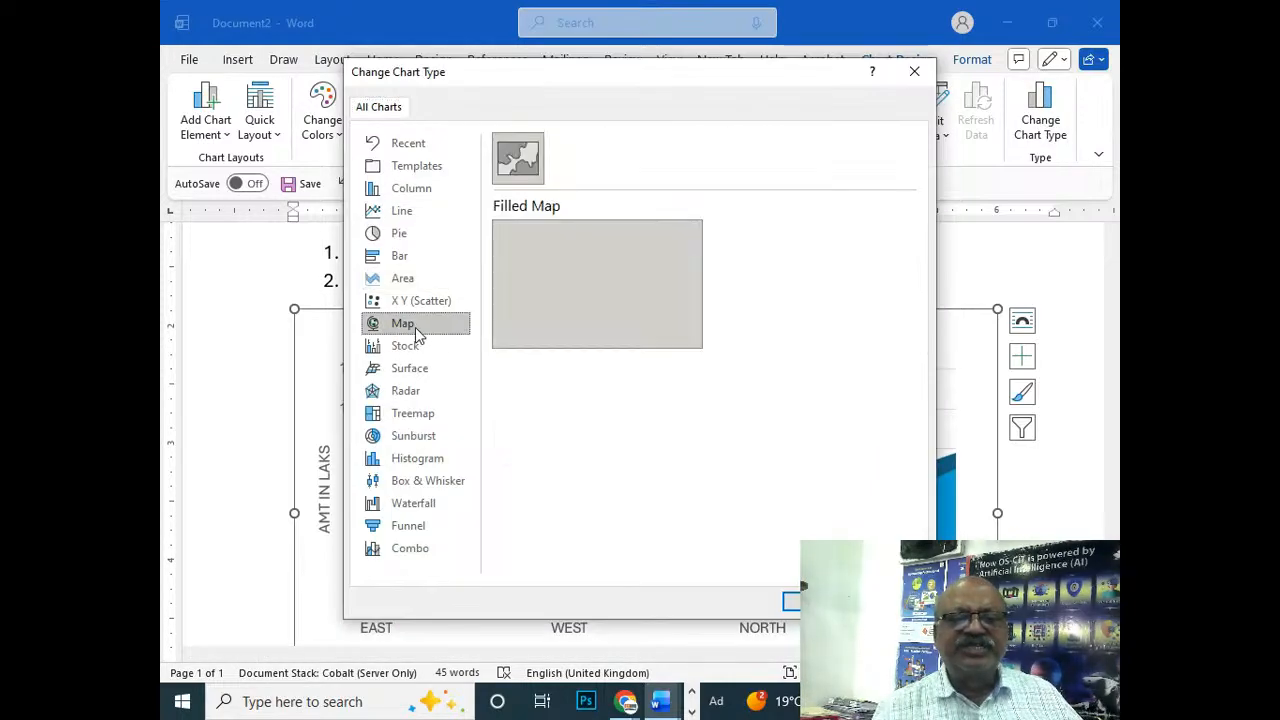
click(795, 600)
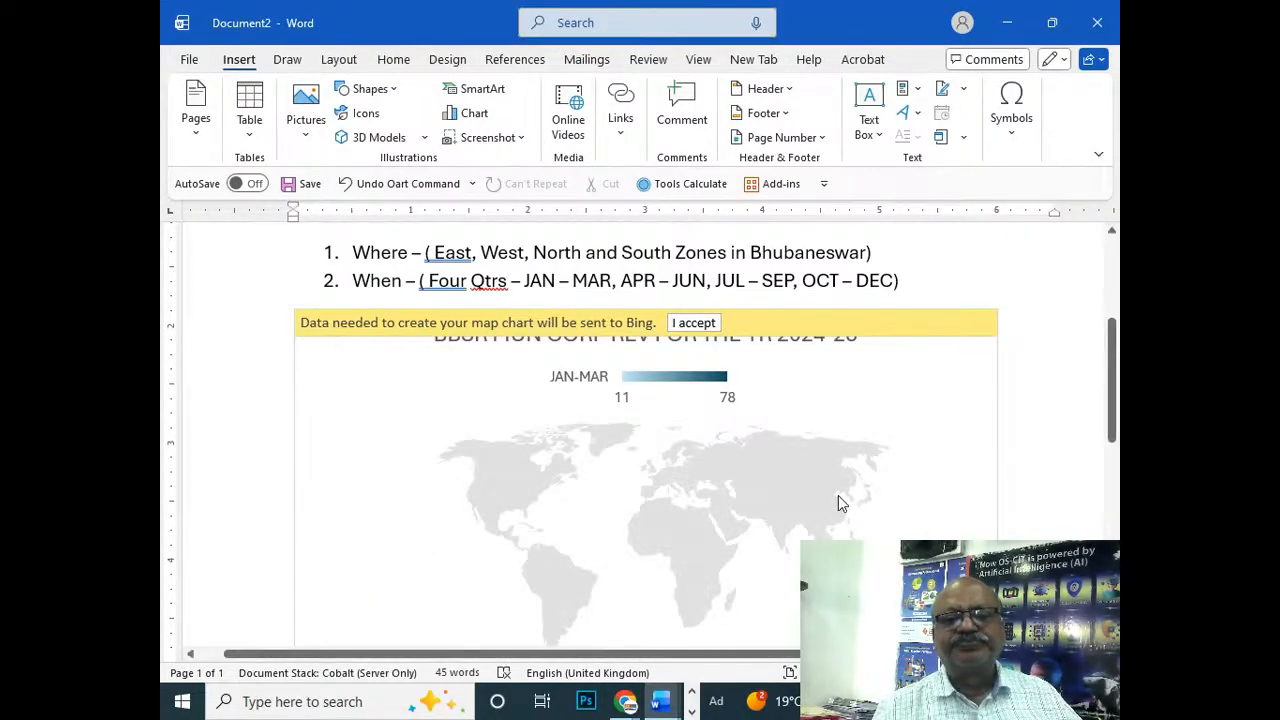
click(874, 425)
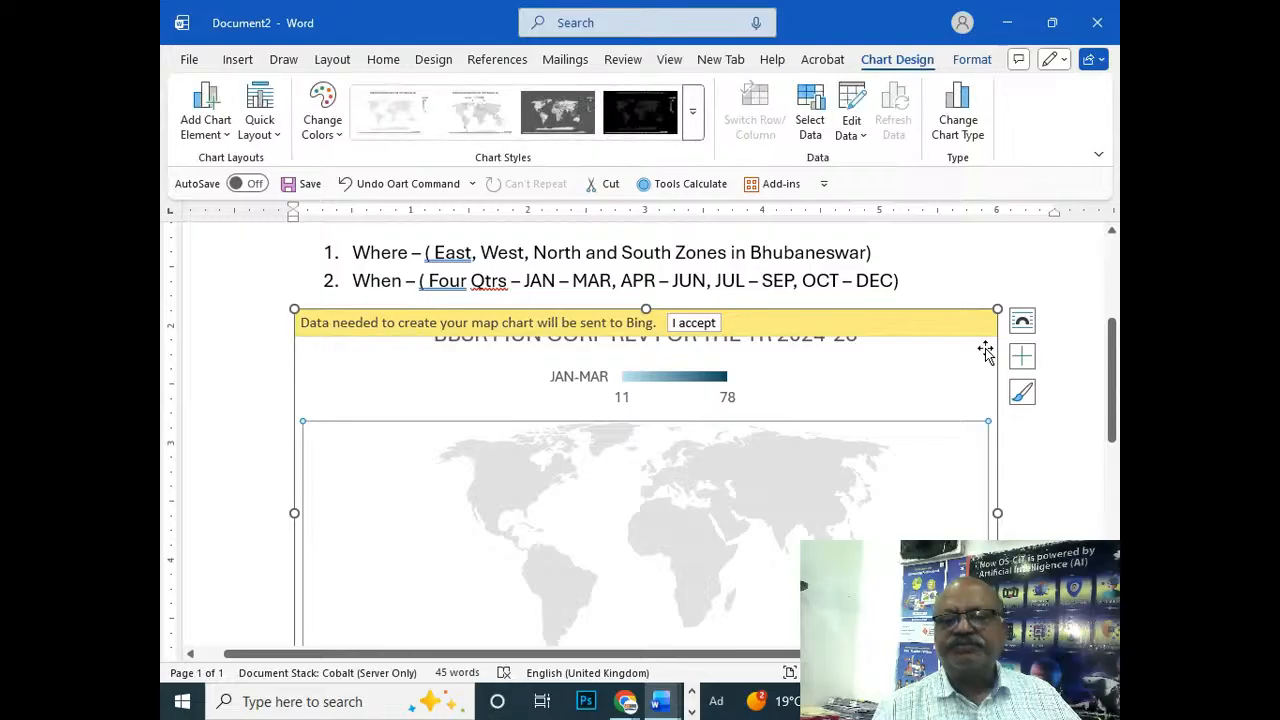
Step: Change the revenue chart's type to the basic Pie chart
click(966, 128)
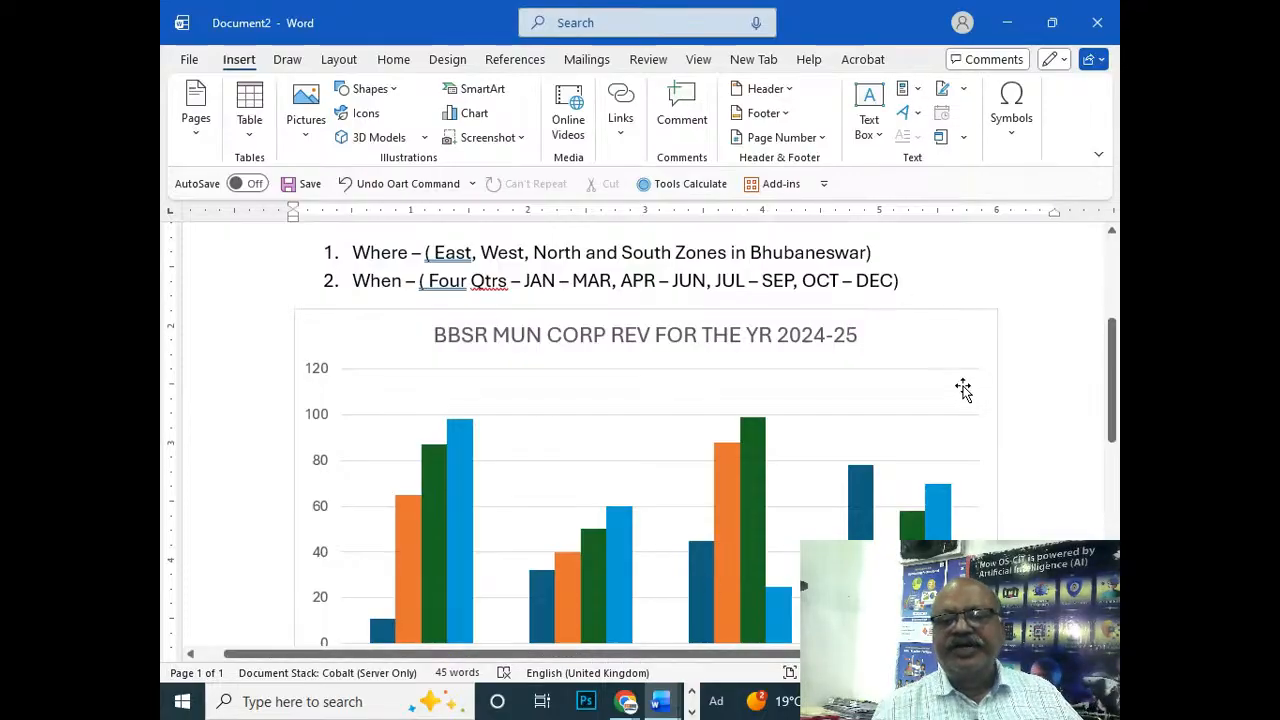
click(951, 323)
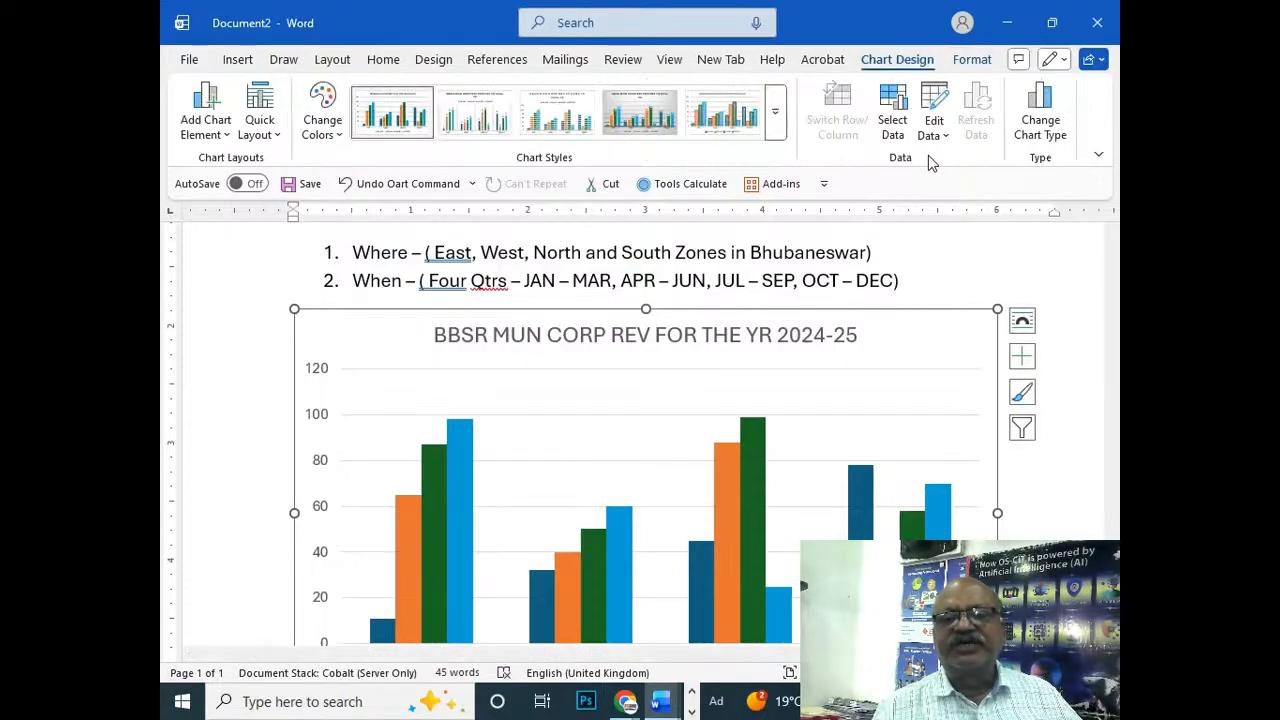
click(1048, 114)
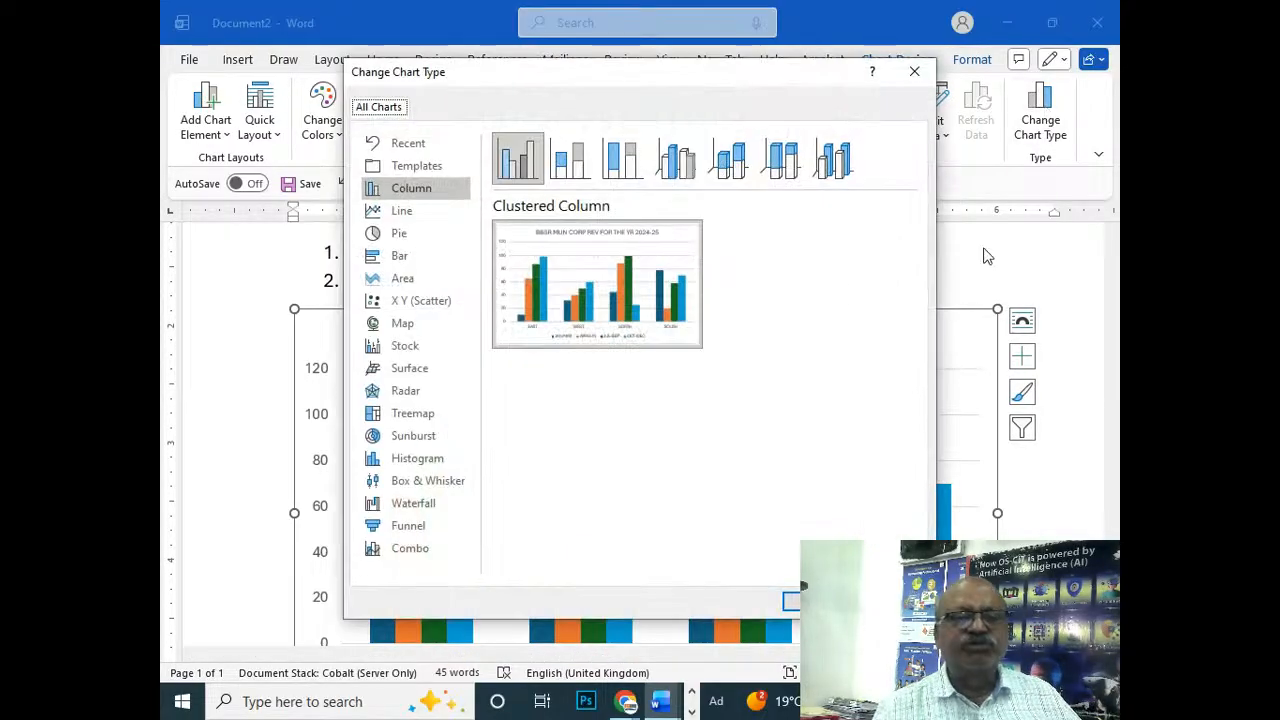
click(394, 240)
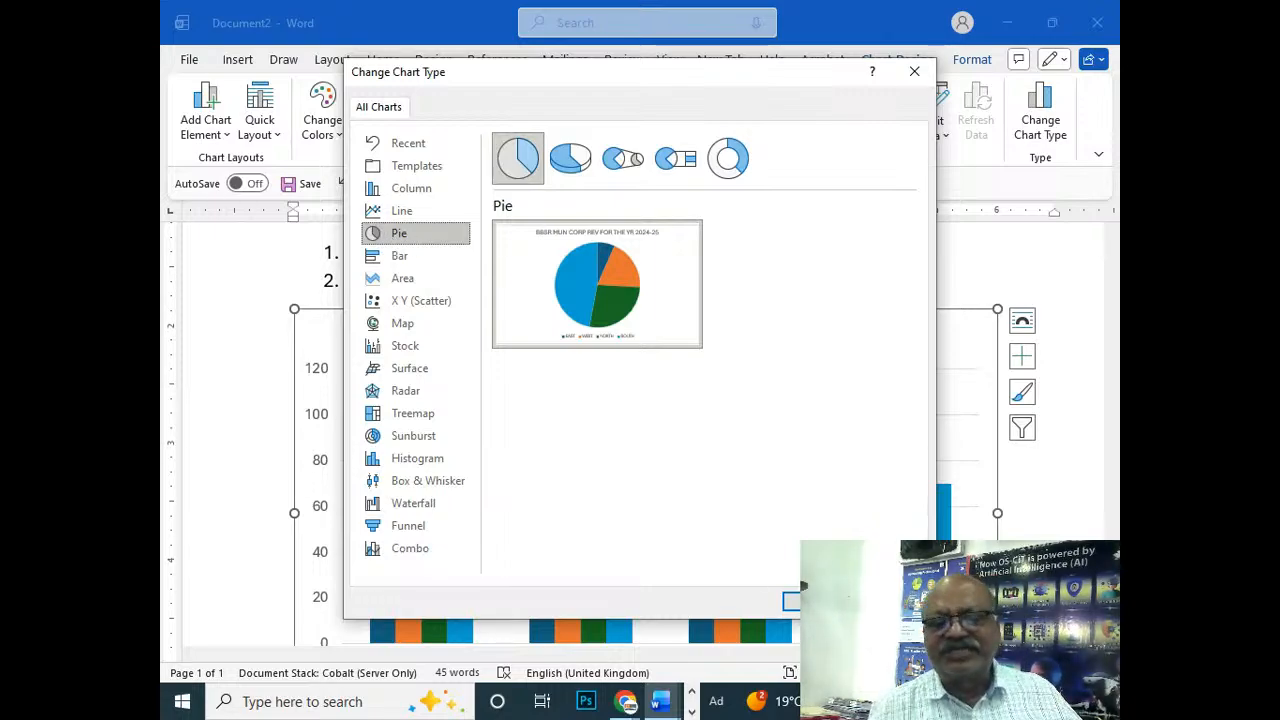
key(Return)
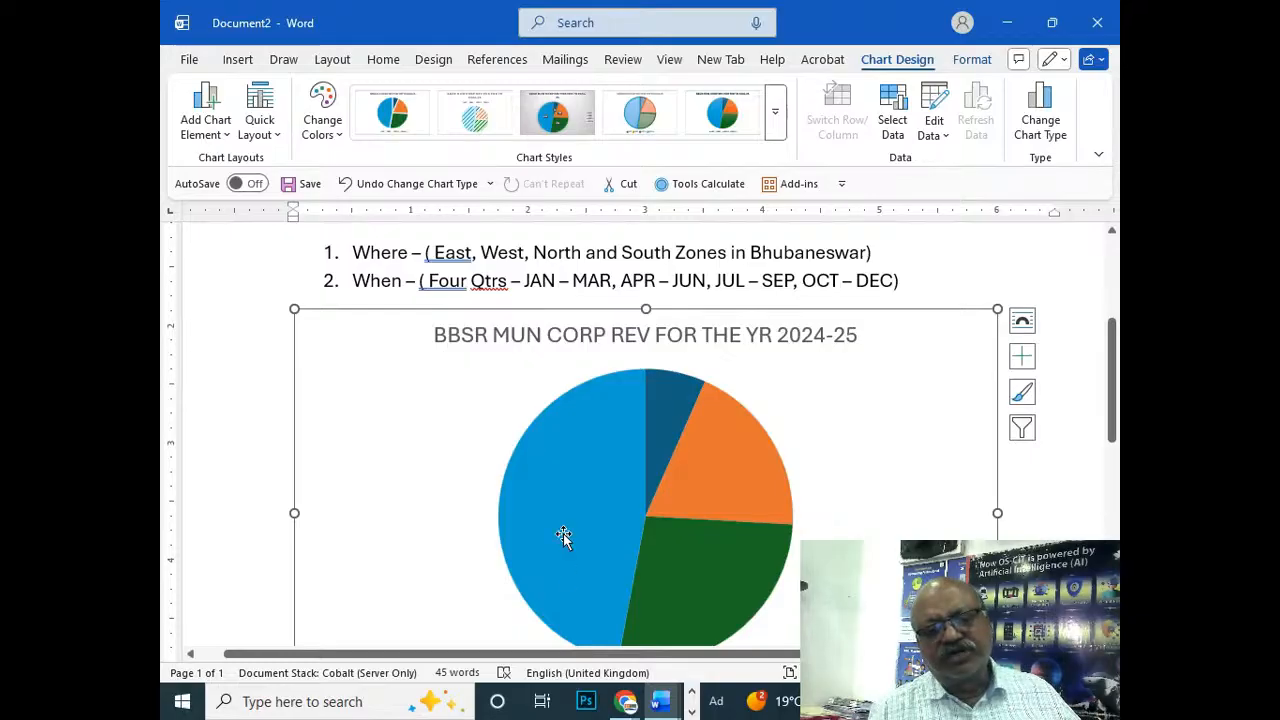
Step: Examine the value and percentage of the South, North, West and East slices in the revenue pie chart
mouse_move(611, 456)
scroll(611, 456, down, 1)
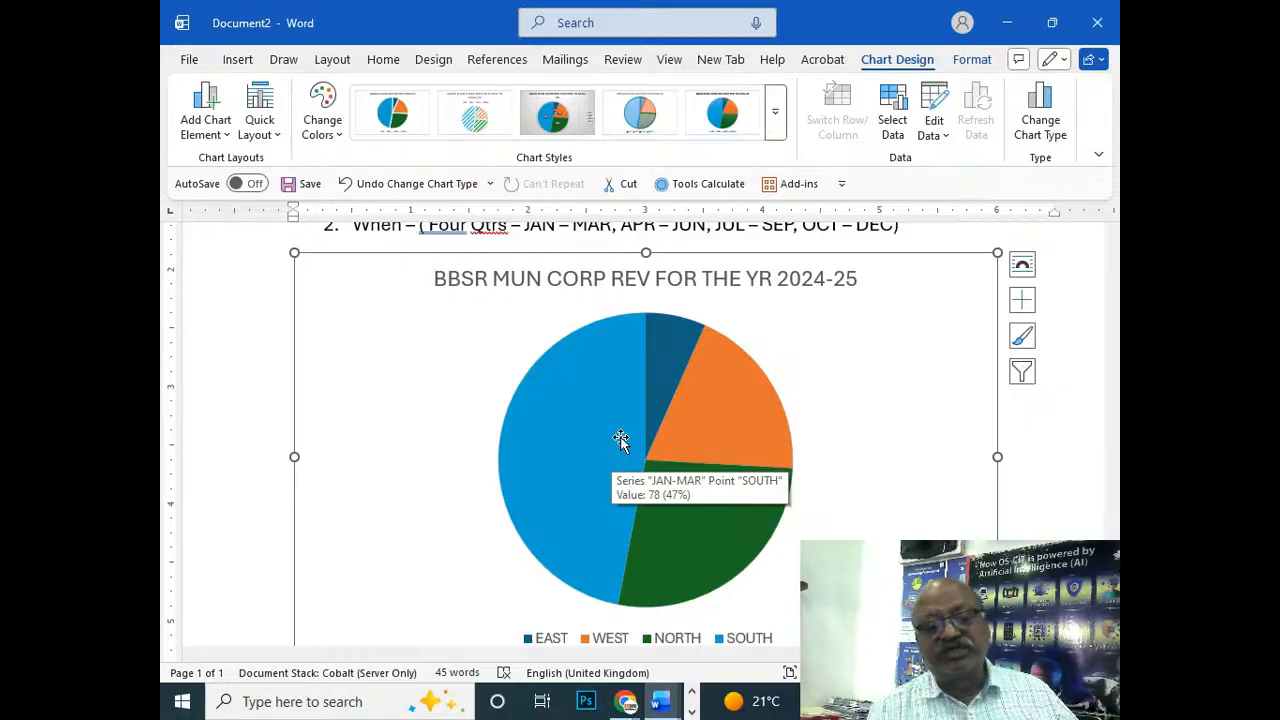
mouse_move(694, 533)
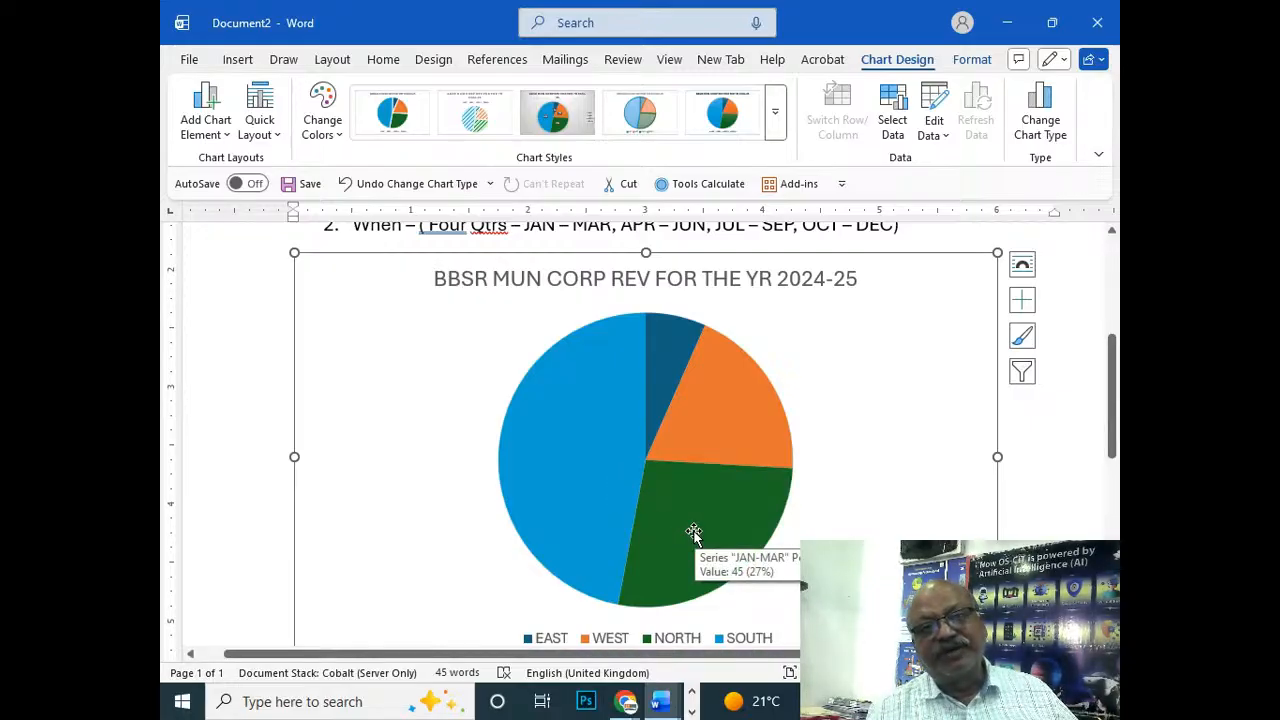
mouse_move(708, 407)
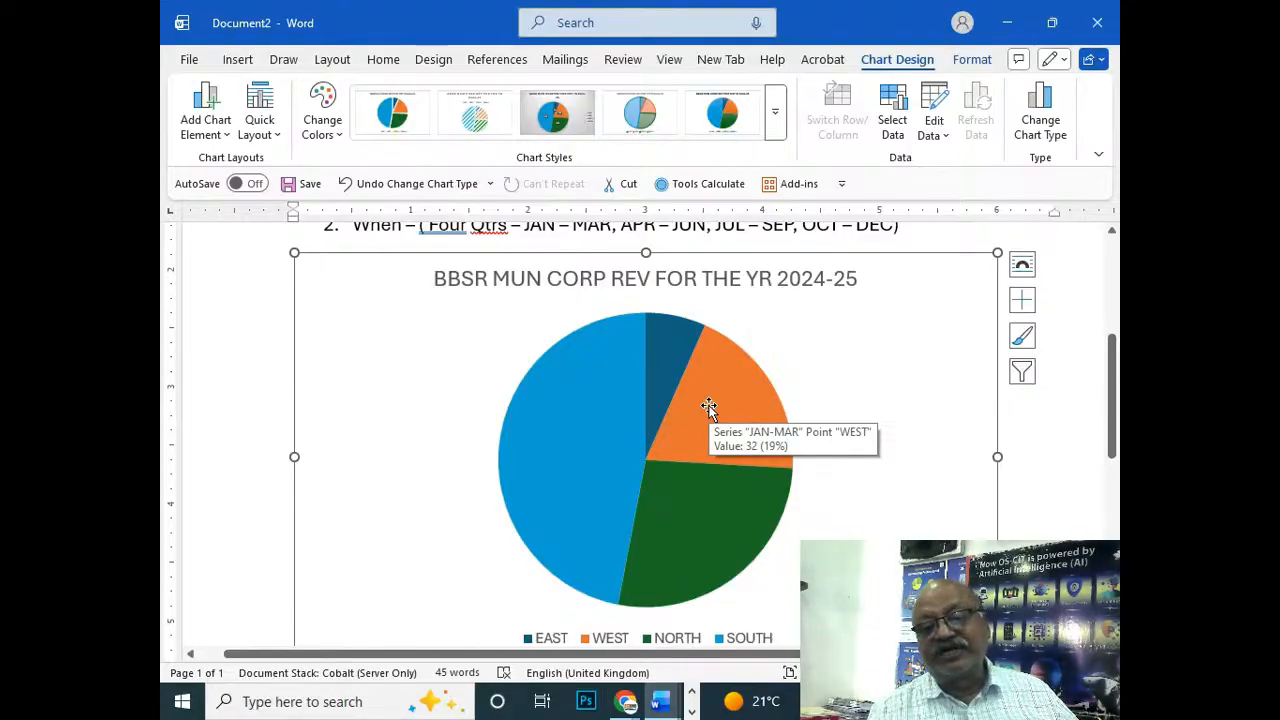
mouse_move(668, 337)
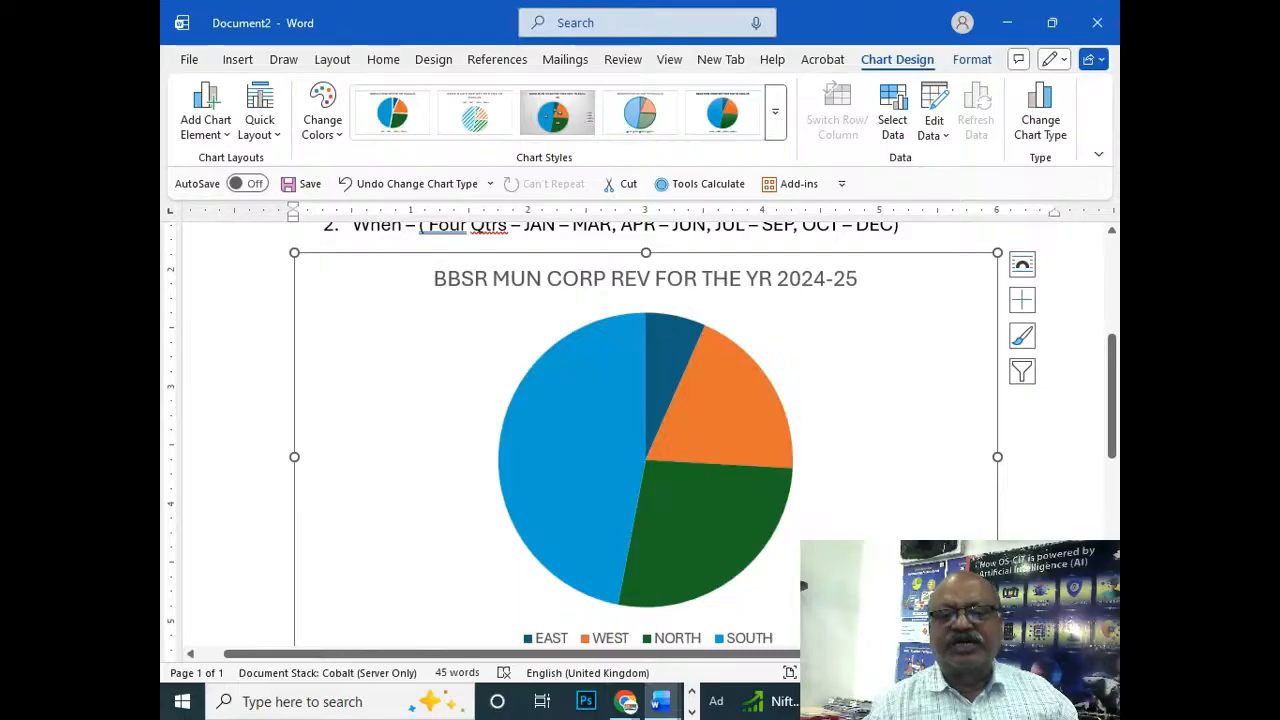
mouse_move(587, 396)
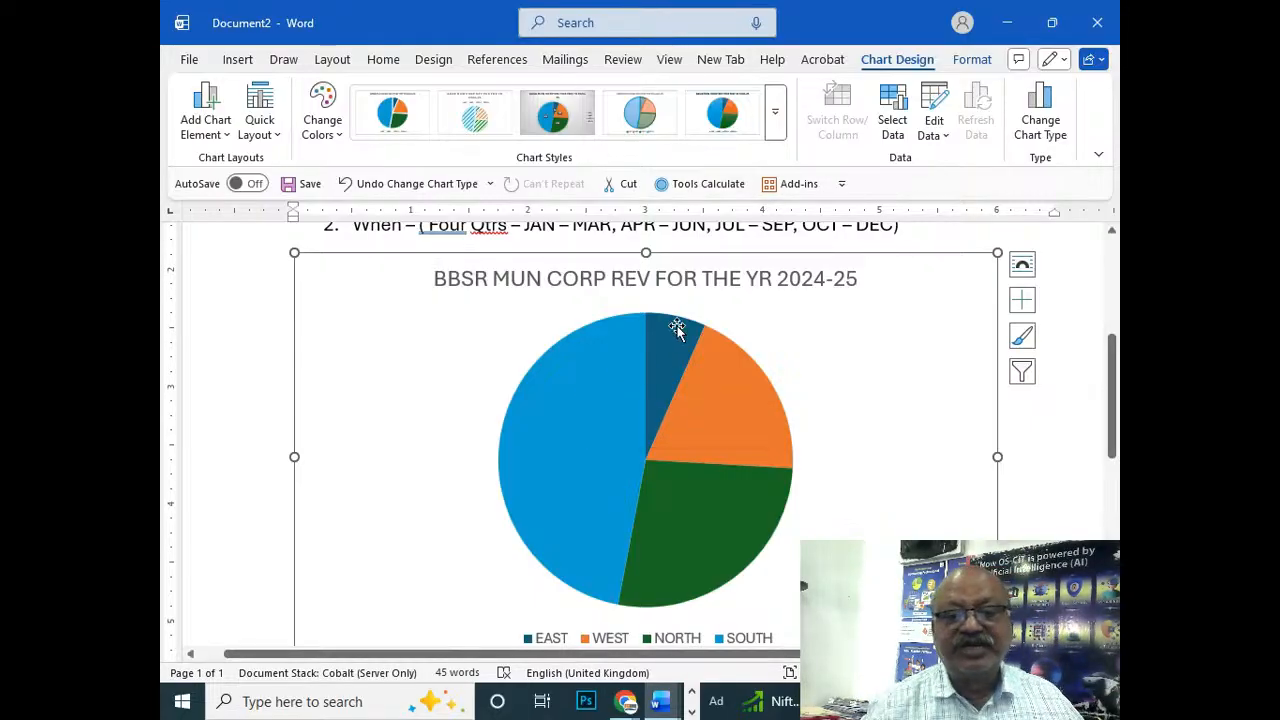
mouse_move(667, 342)
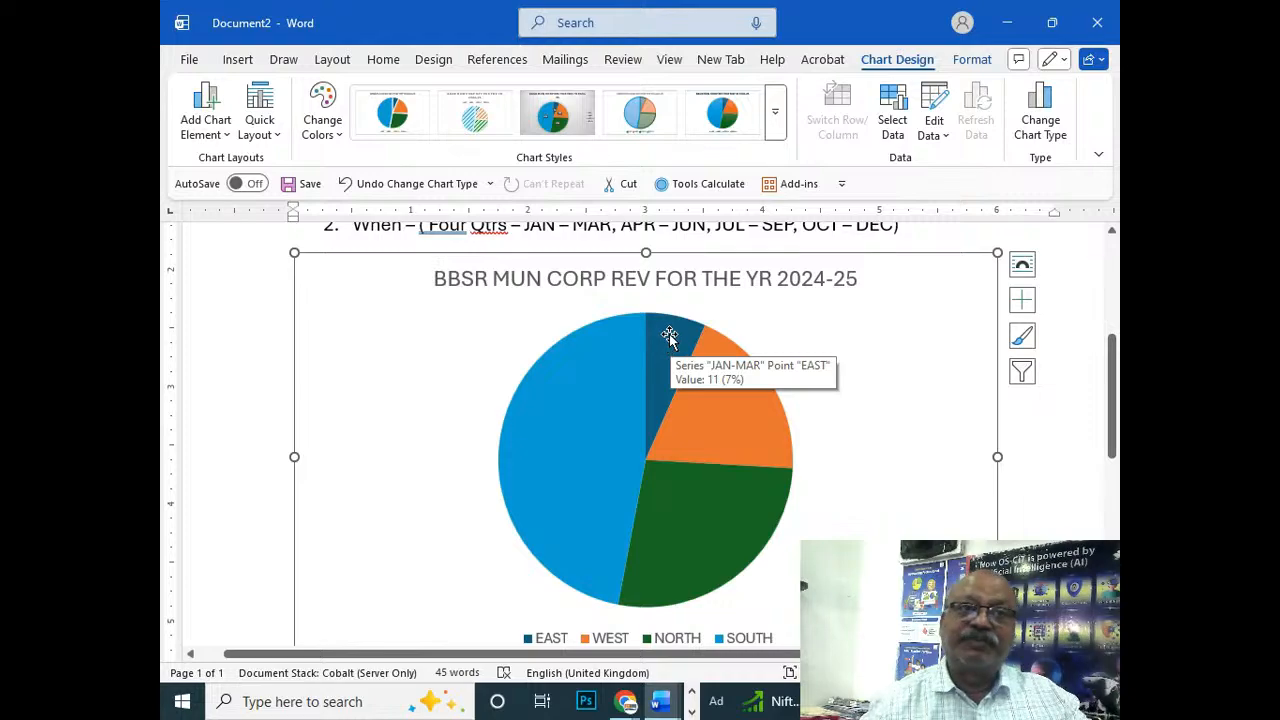
mouse_move(732, 442)
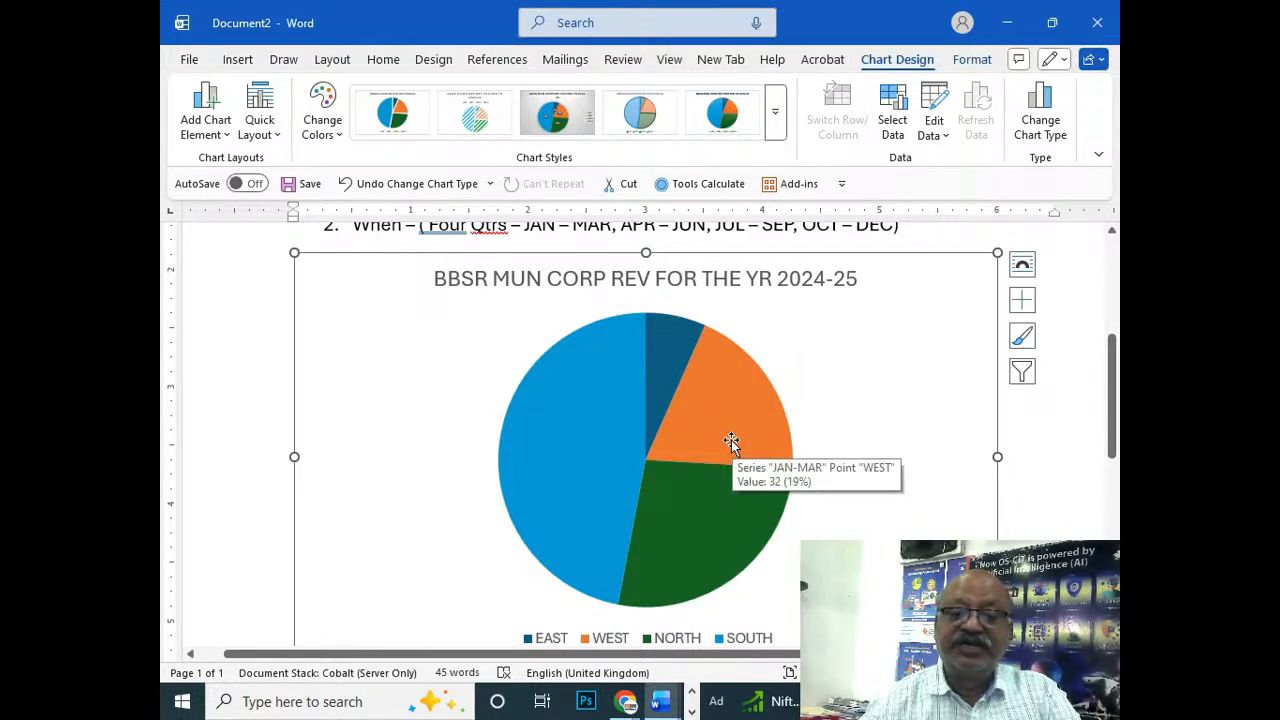
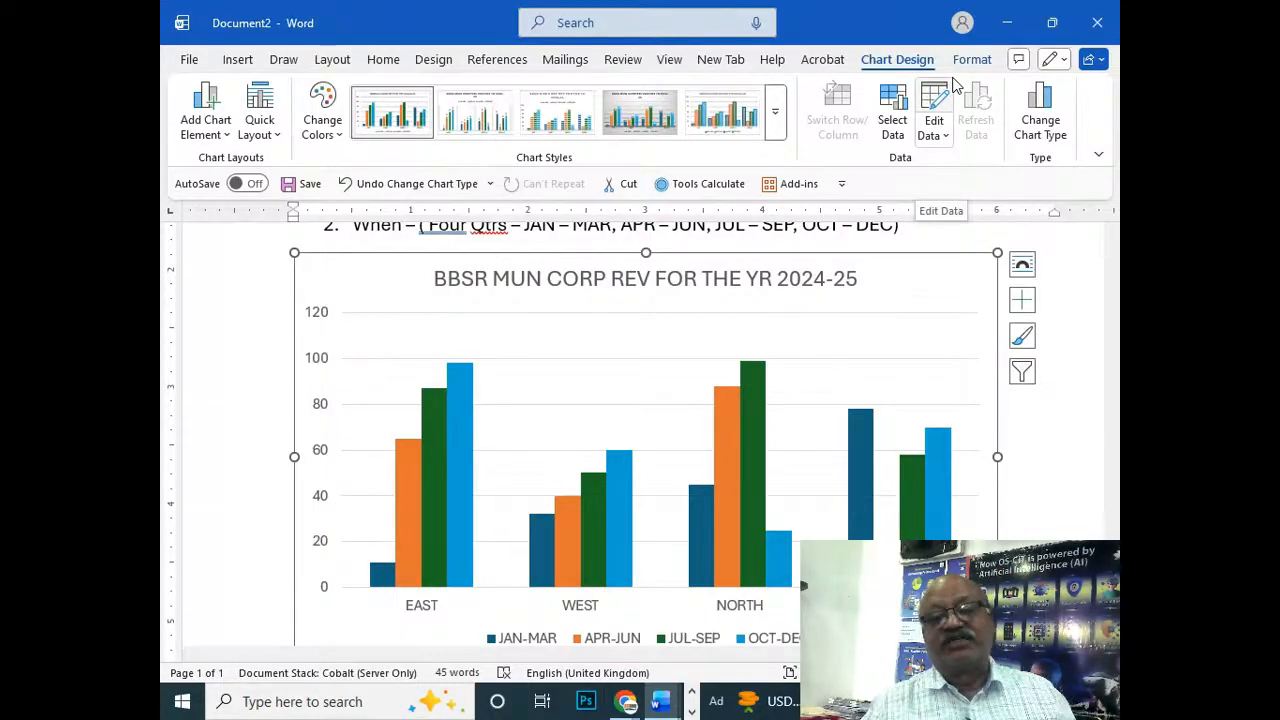
Step: Open the column chart's data sheet, enlarge it to show all zones, and set East's JAN-MAR value to 65 and APR-JUN value to 11
click(940, 133)
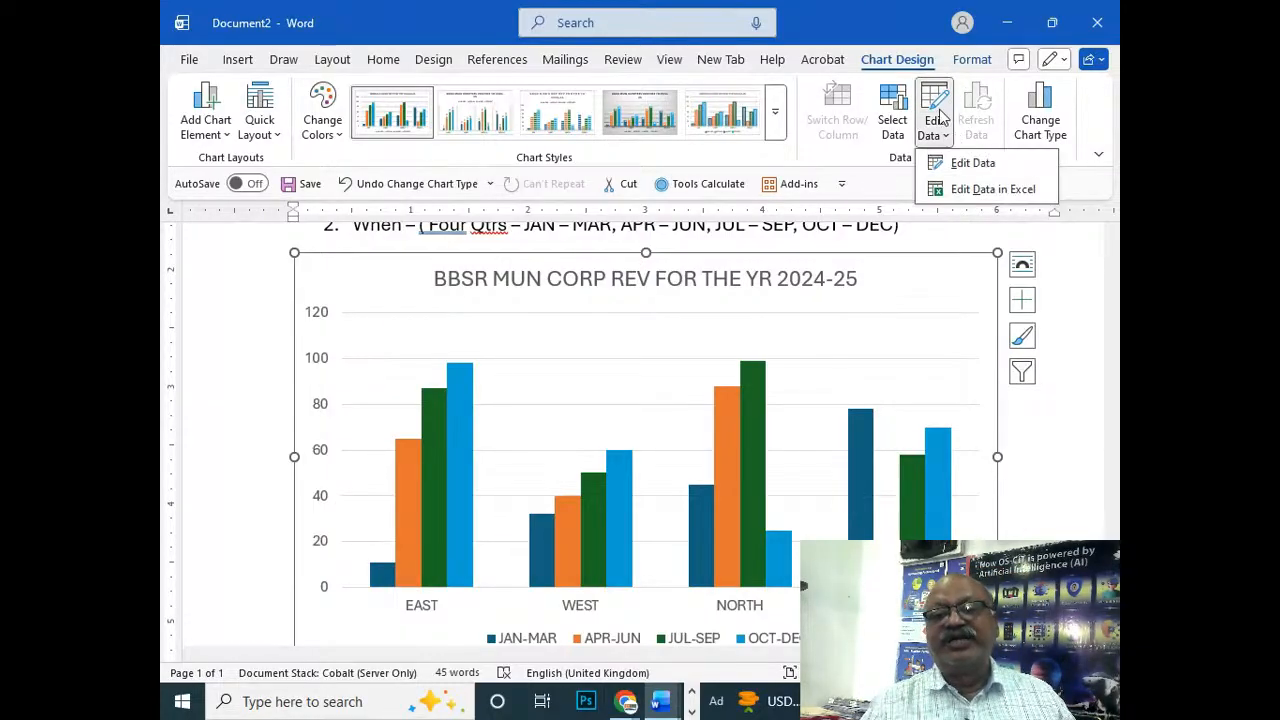
click(958, 164)
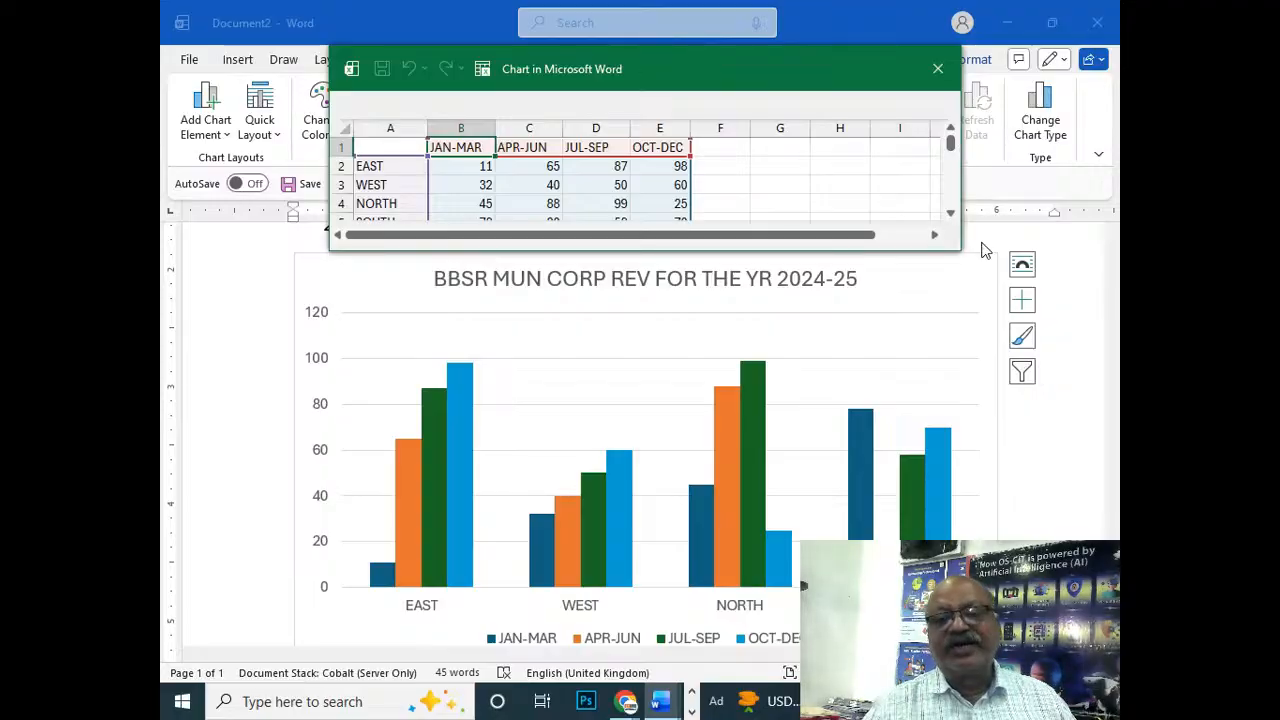
drag(961, 251, 972, 304)
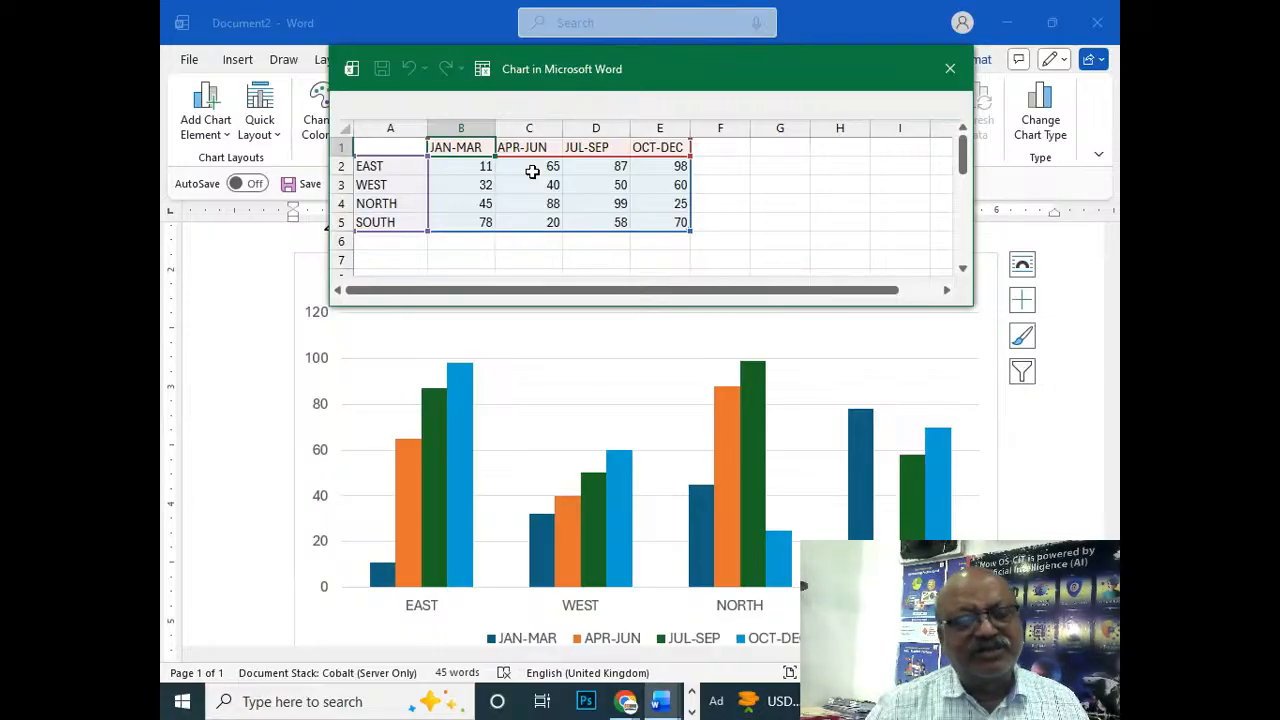
click(475, 168)
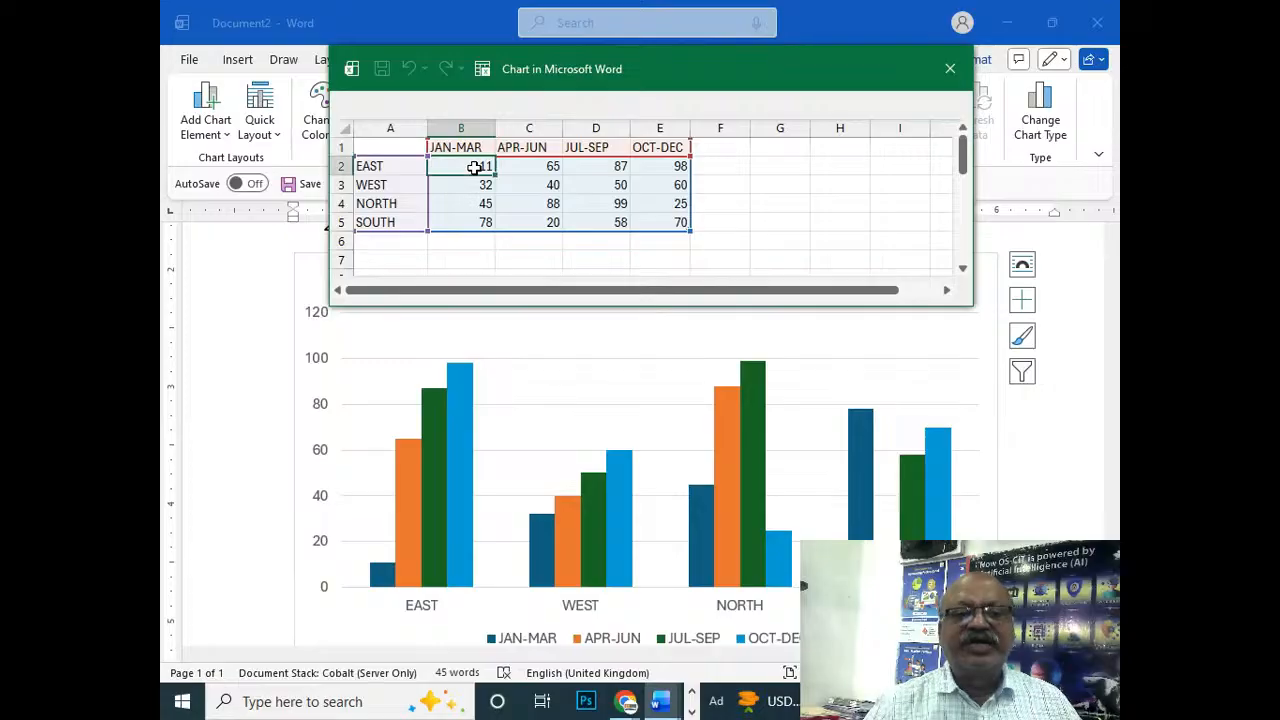
text(65)
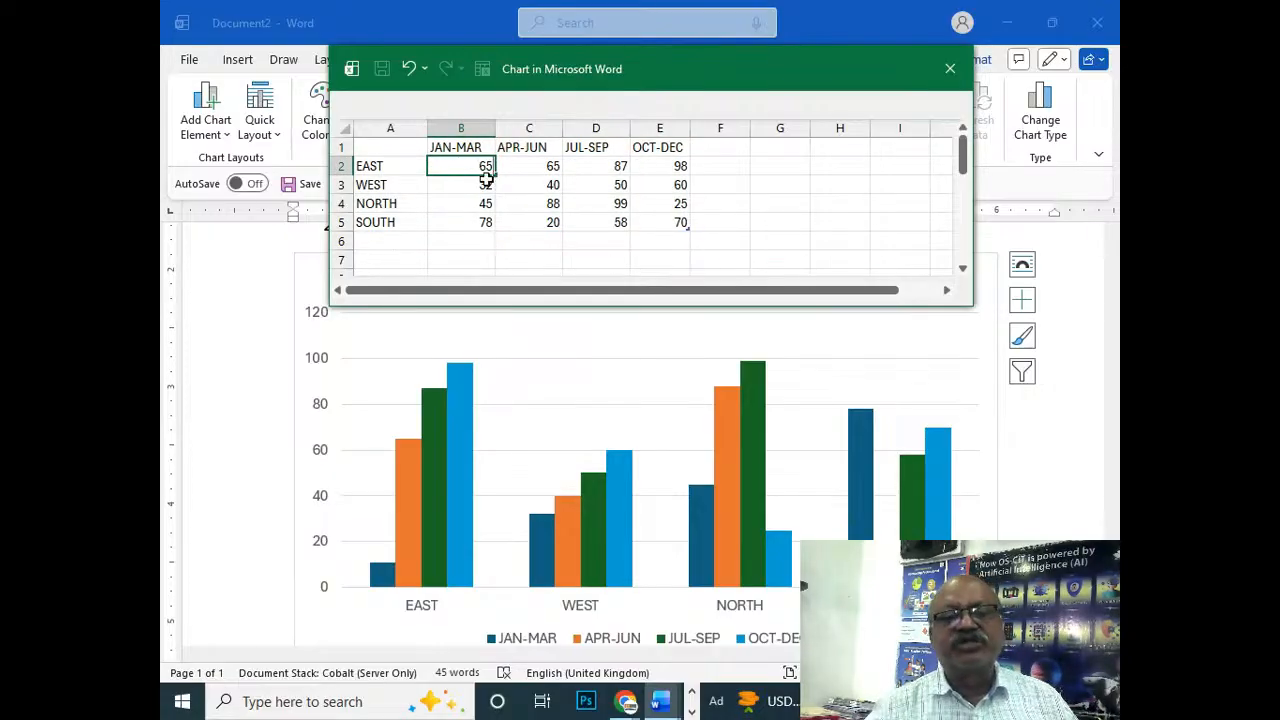
click(551, 163)
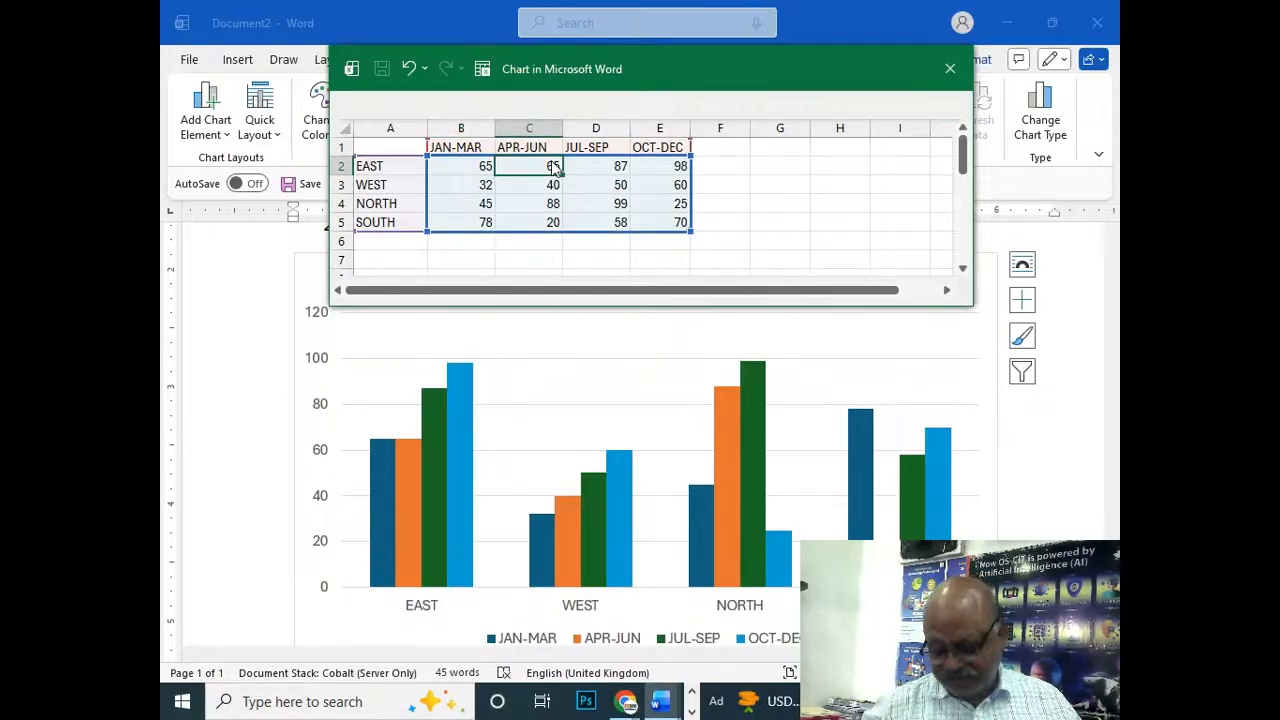
text(11)
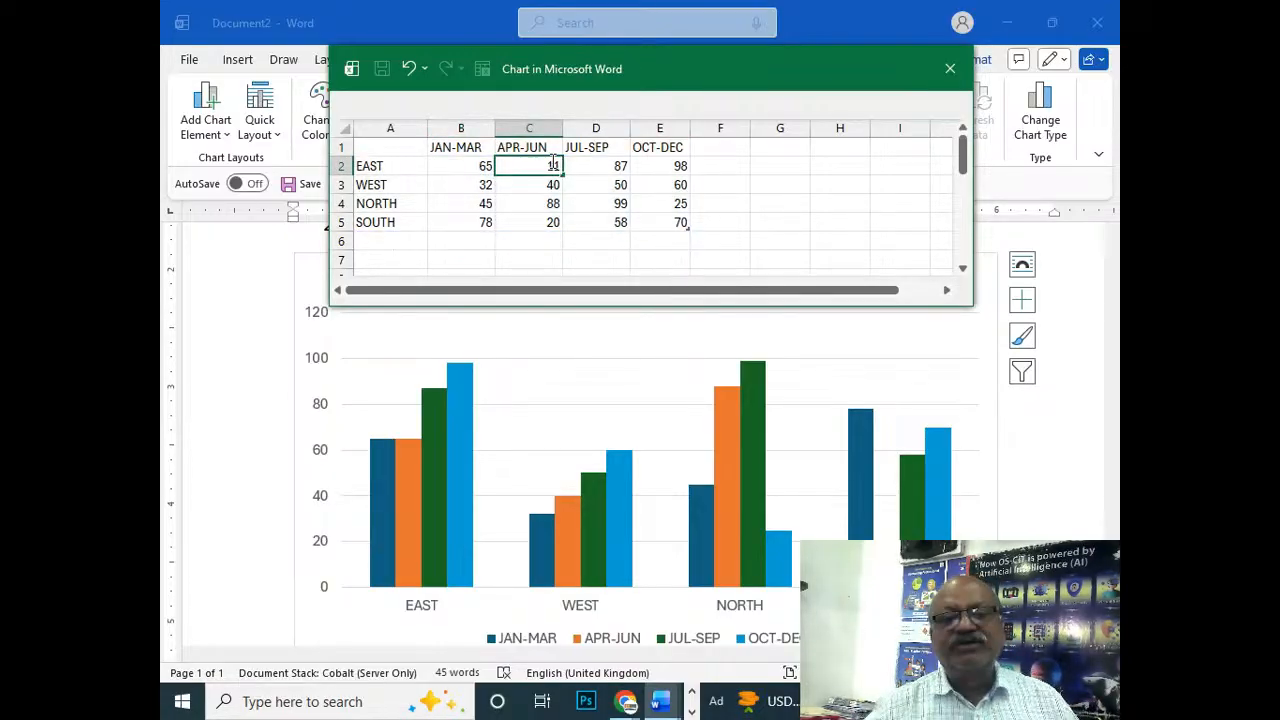
Step: Set East's JUL-SEP value to 66 and OCT-DEC value to 85, and close the chart's data sheet
click(618, 172)
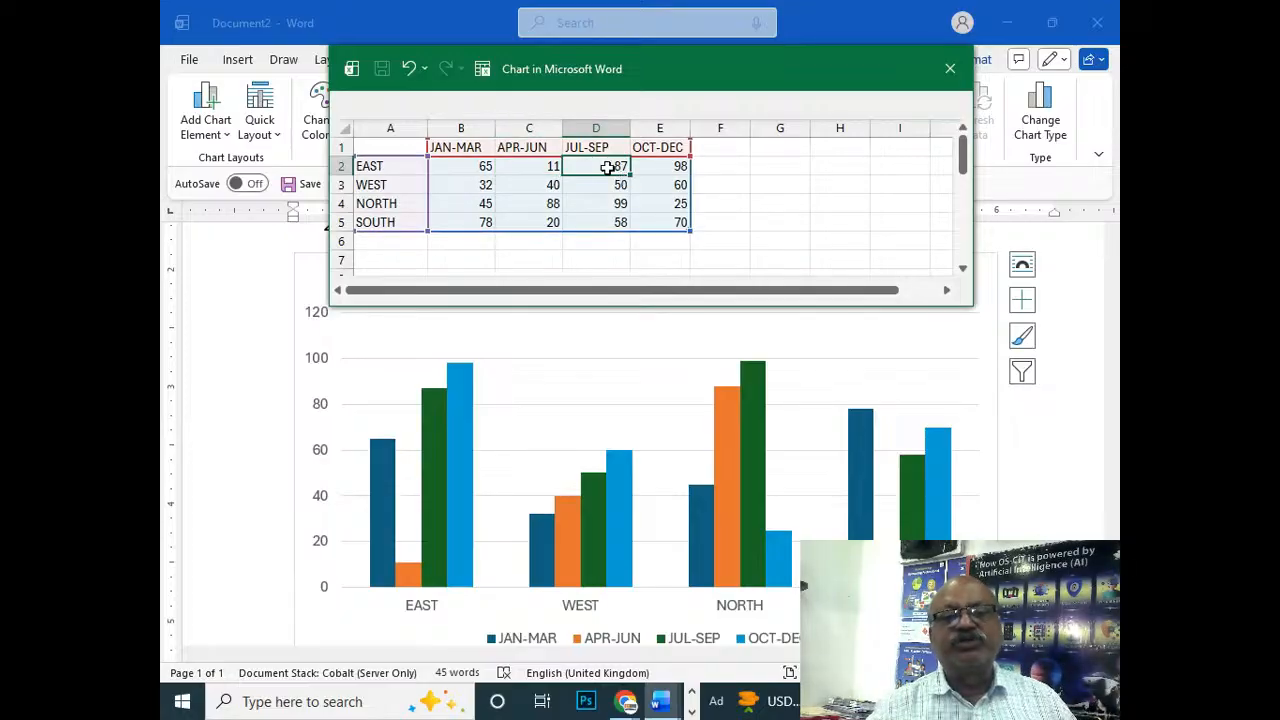
text(66)
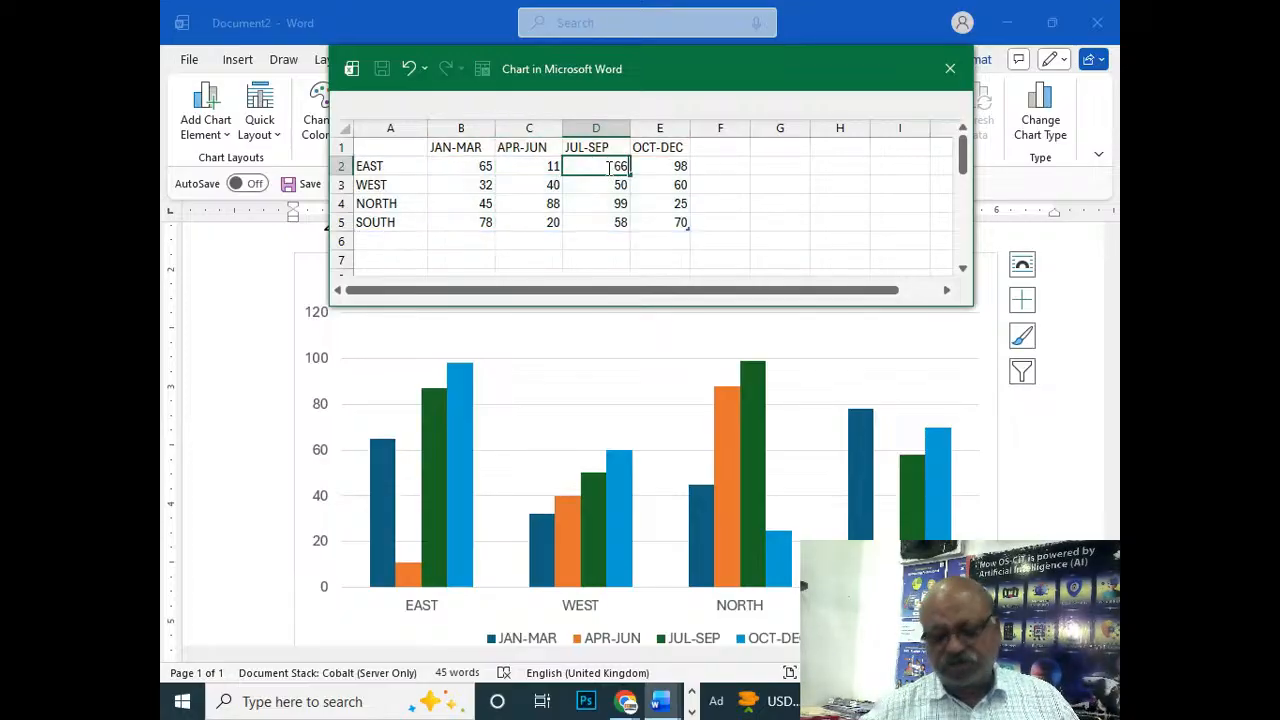
click(660, 168)
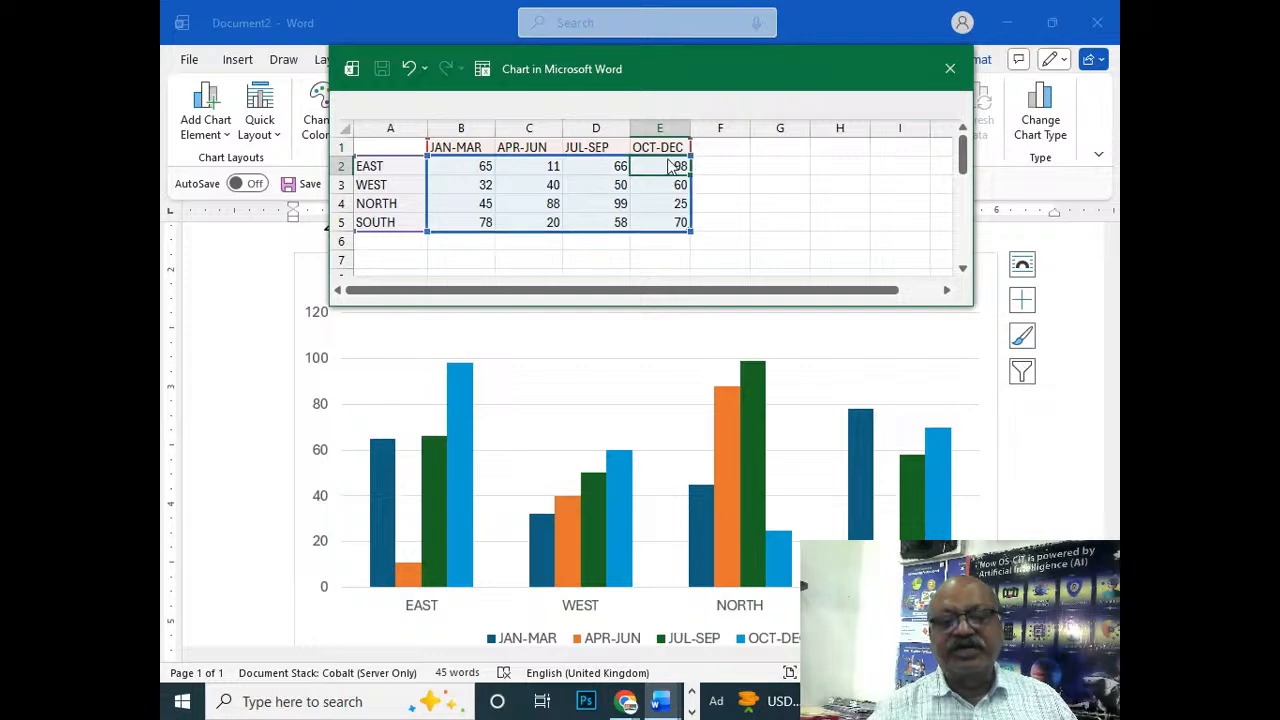
text(85)
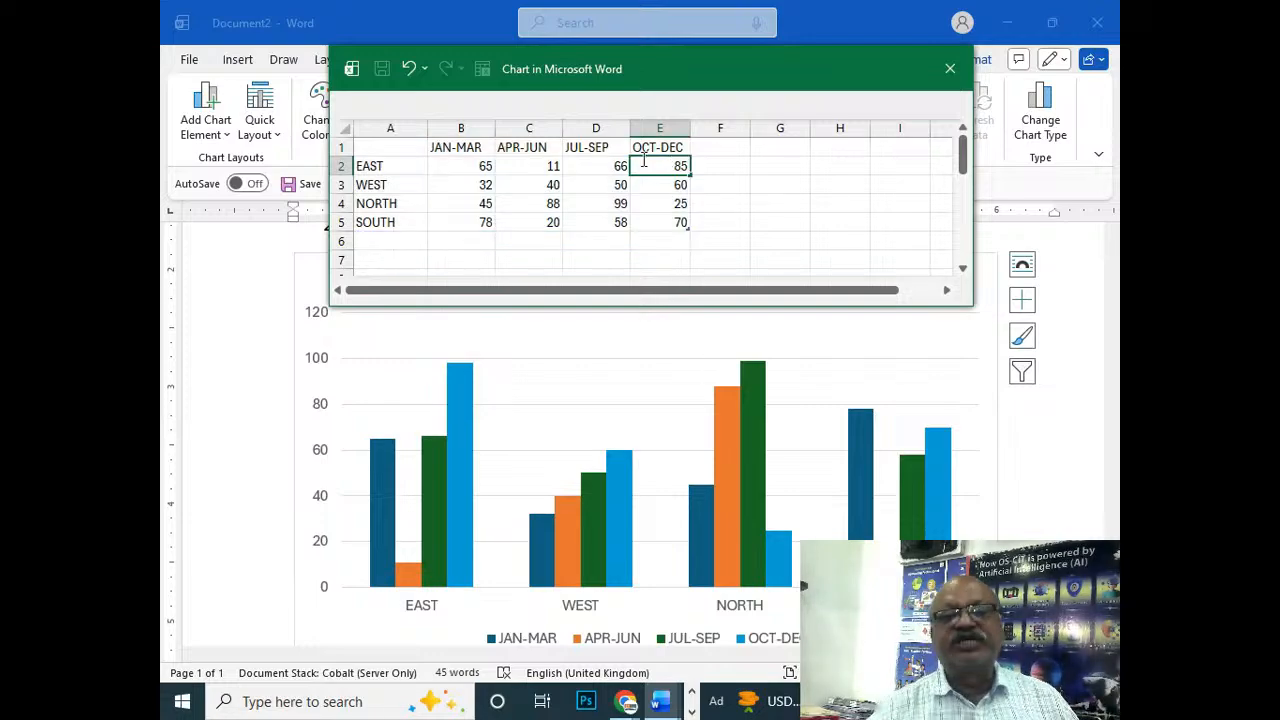
click(628, 186)
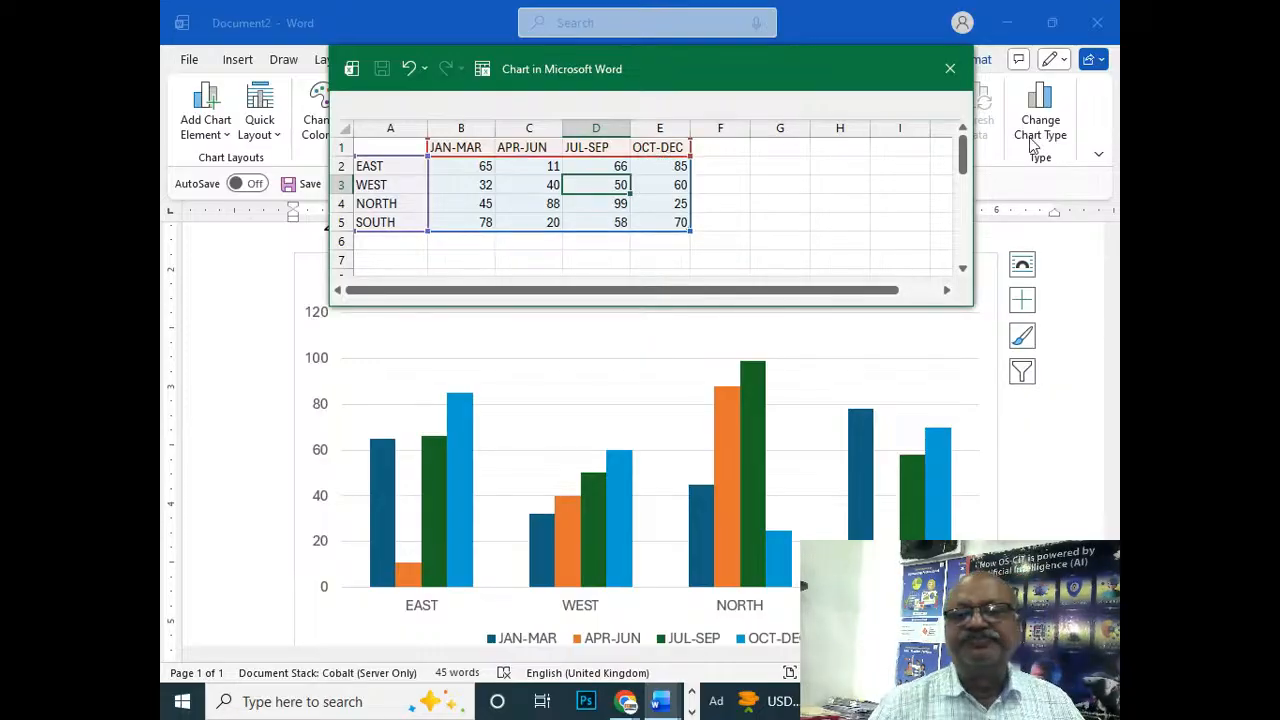
click(950, 69)
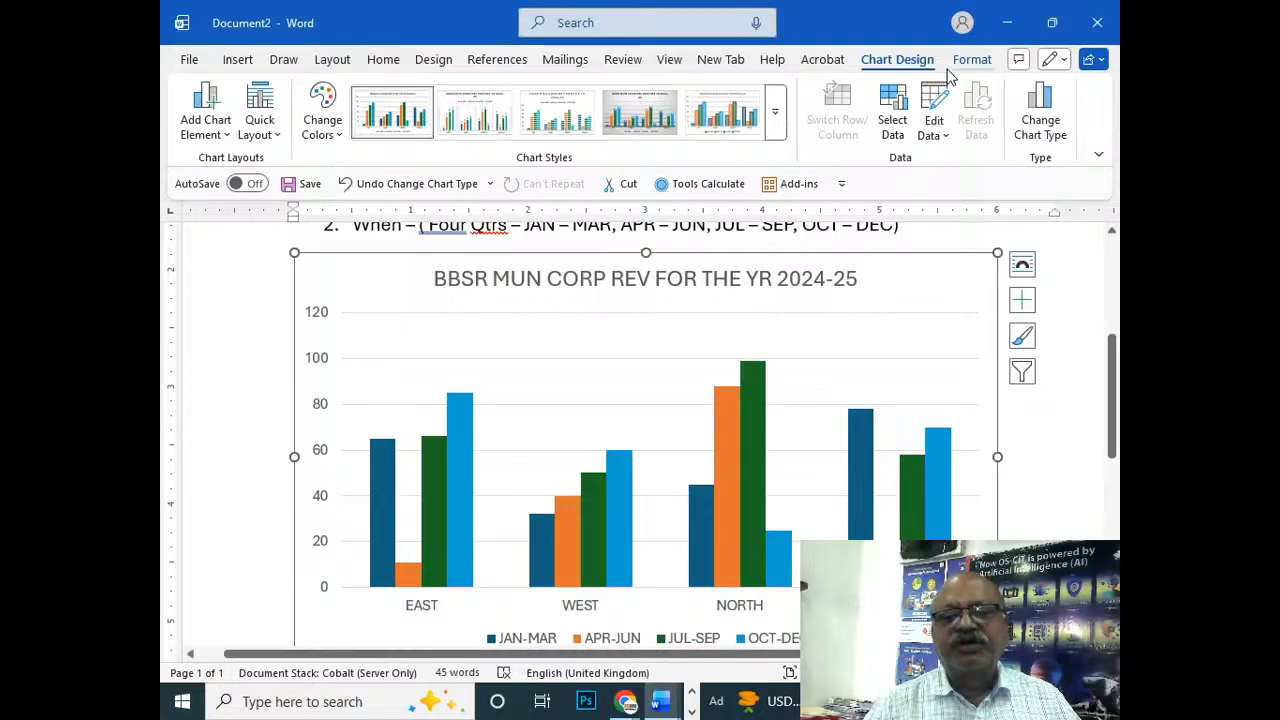
Step: Review the updated column chart and the assignment text, highlighting the line "What are the parameters?" while reading
click(1066, 494)
scroll(1066, 494, down, 1)
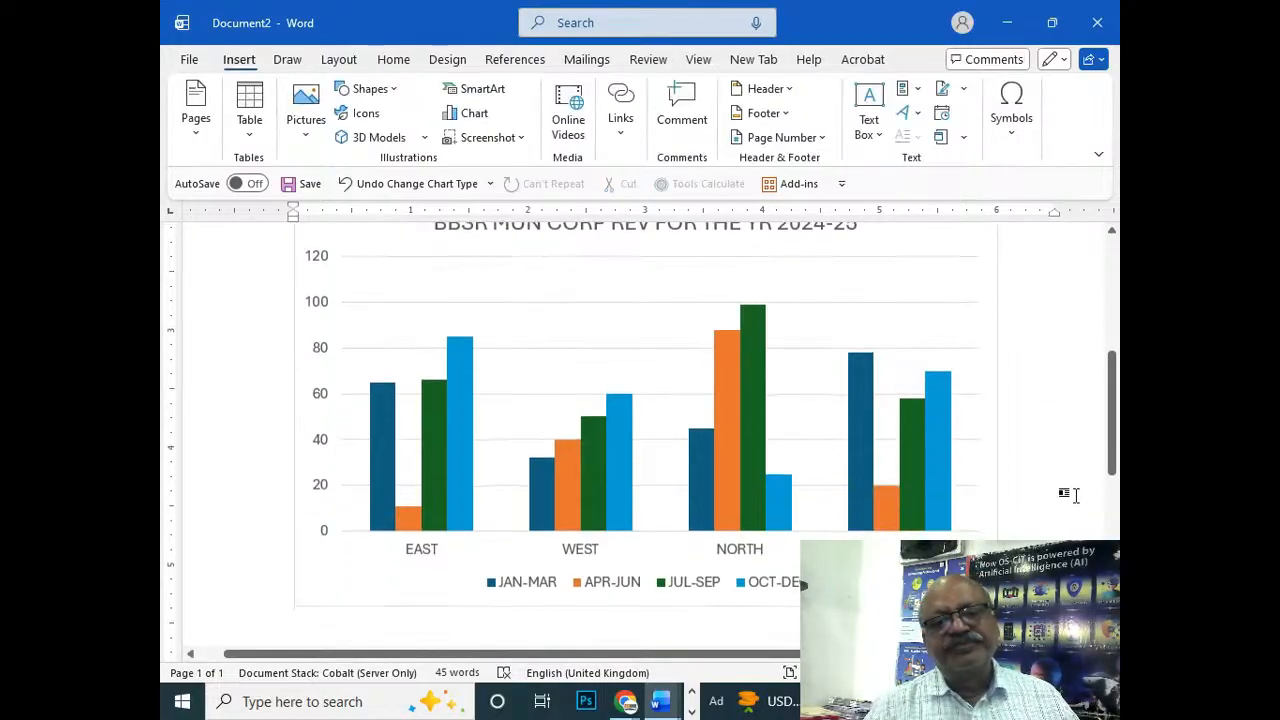
scroll(1075, 495, up, 3)
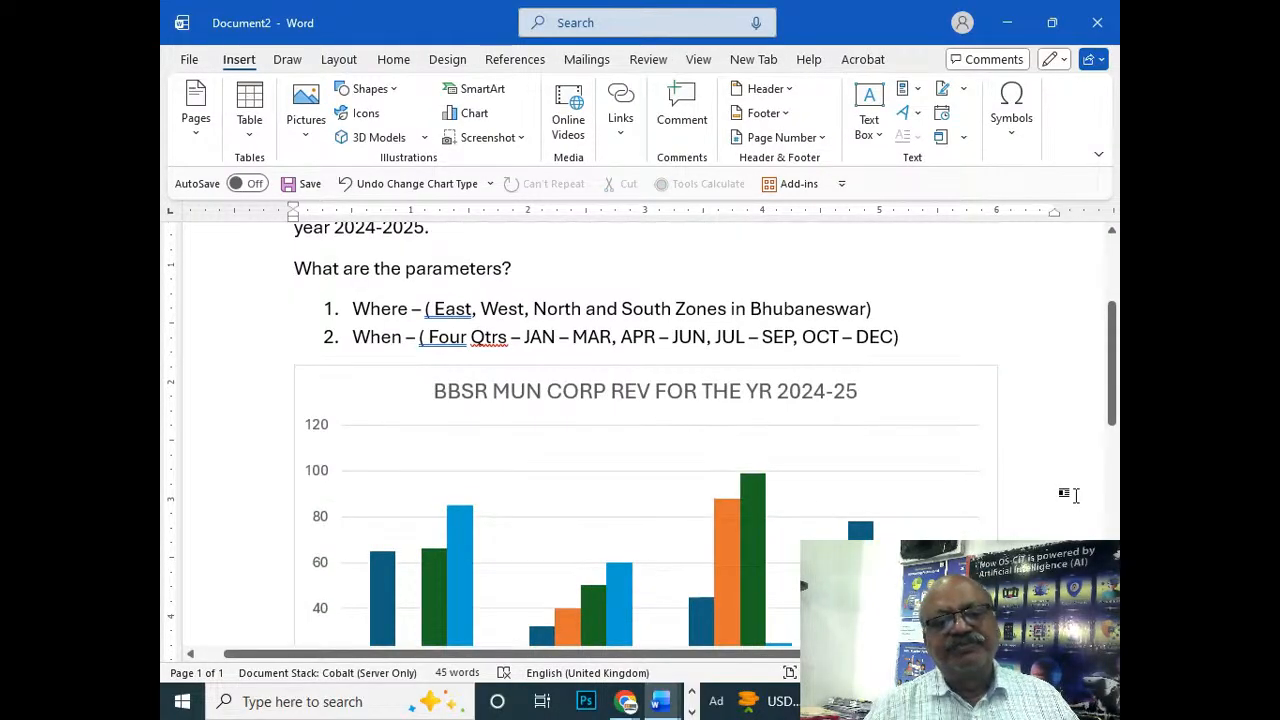
scroll(1070, 494, up, 2)
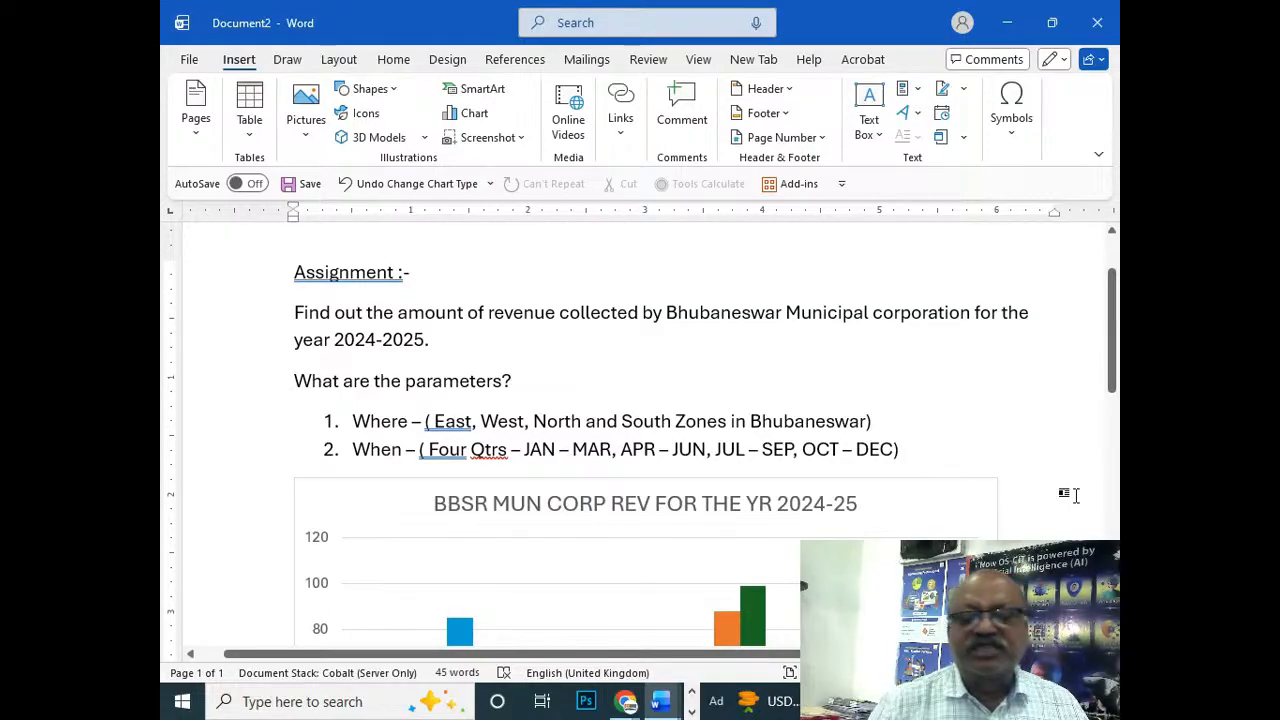
scroll(1075, 495, down, 1)
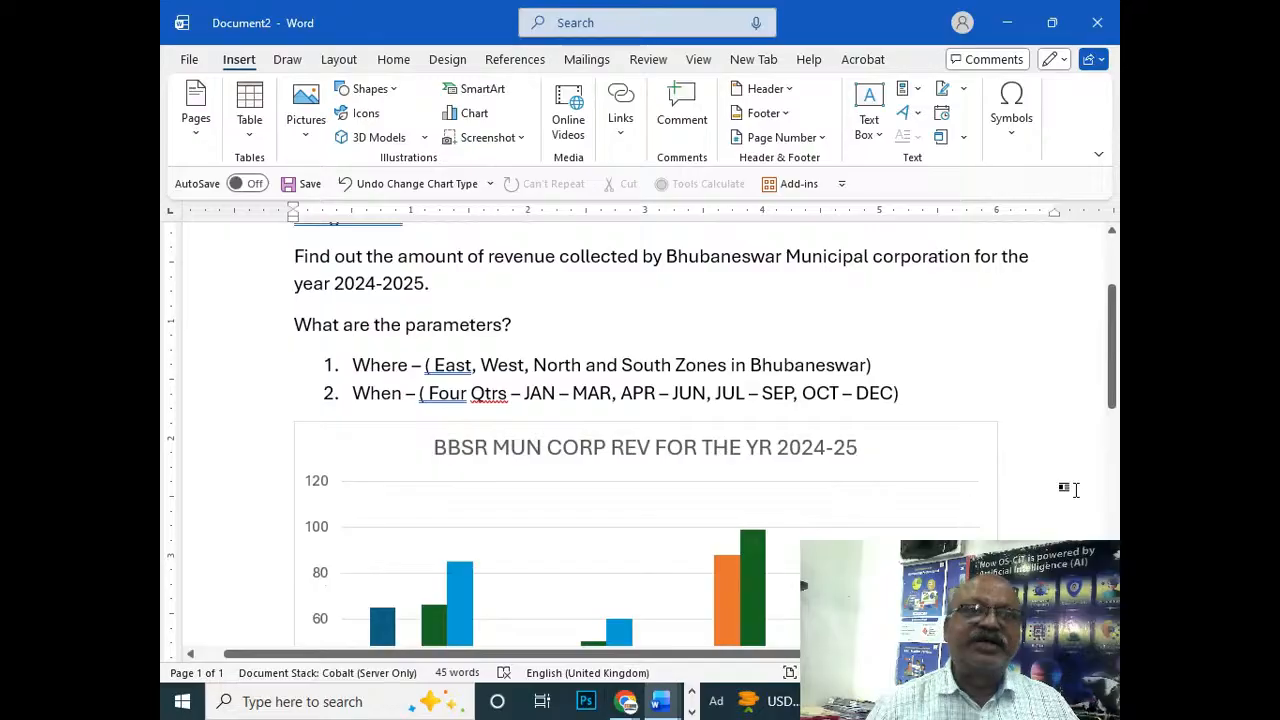
scroll(1075, 490, up, 2)
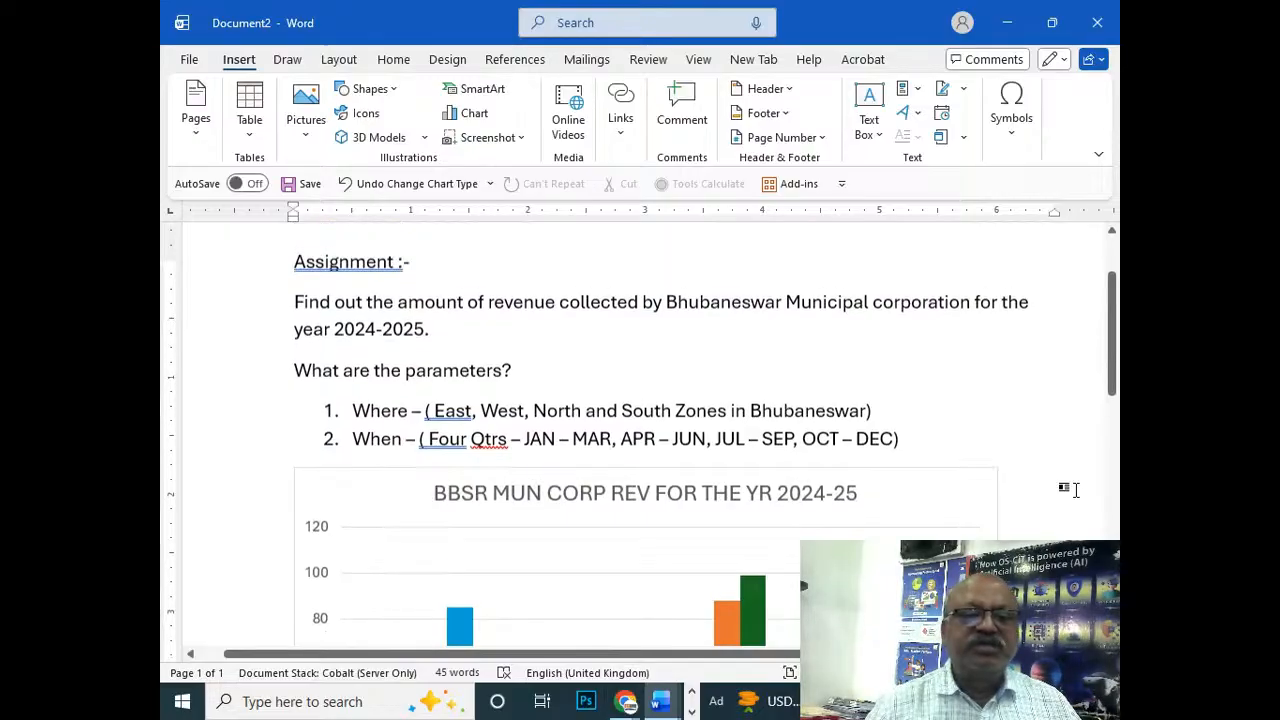
drag(295, 437, 541, 445)
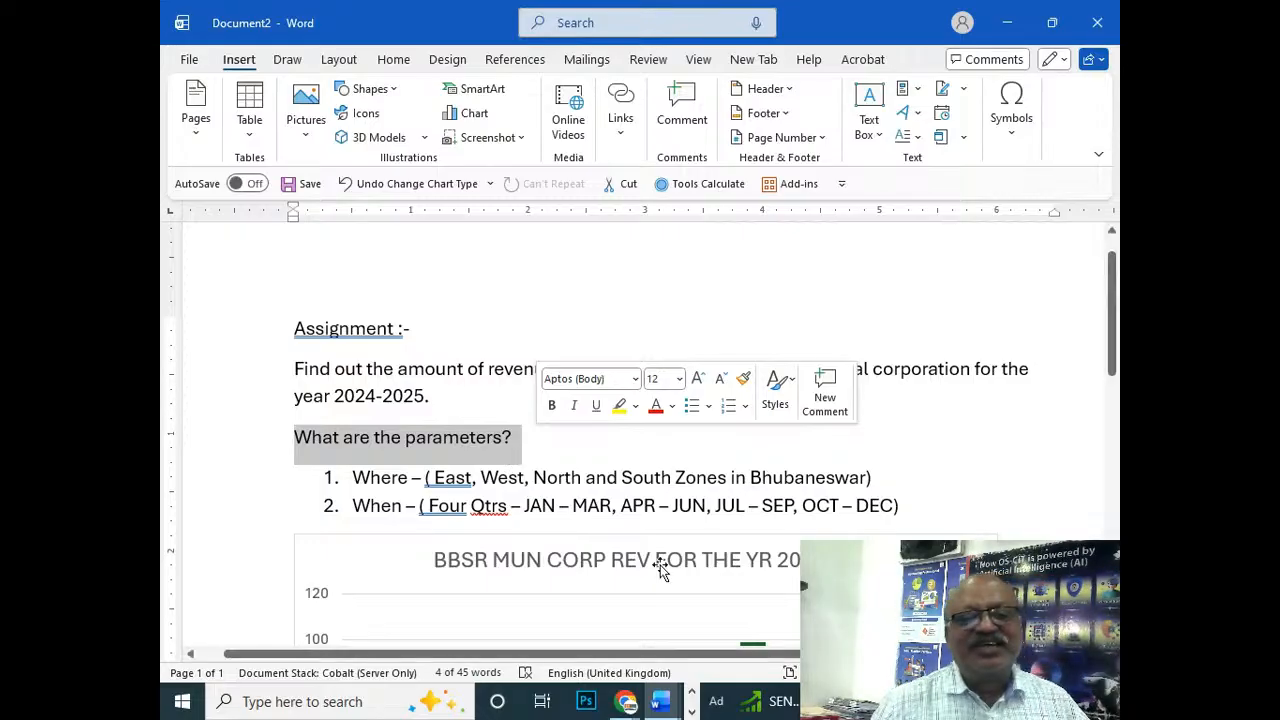
click(548, 448)
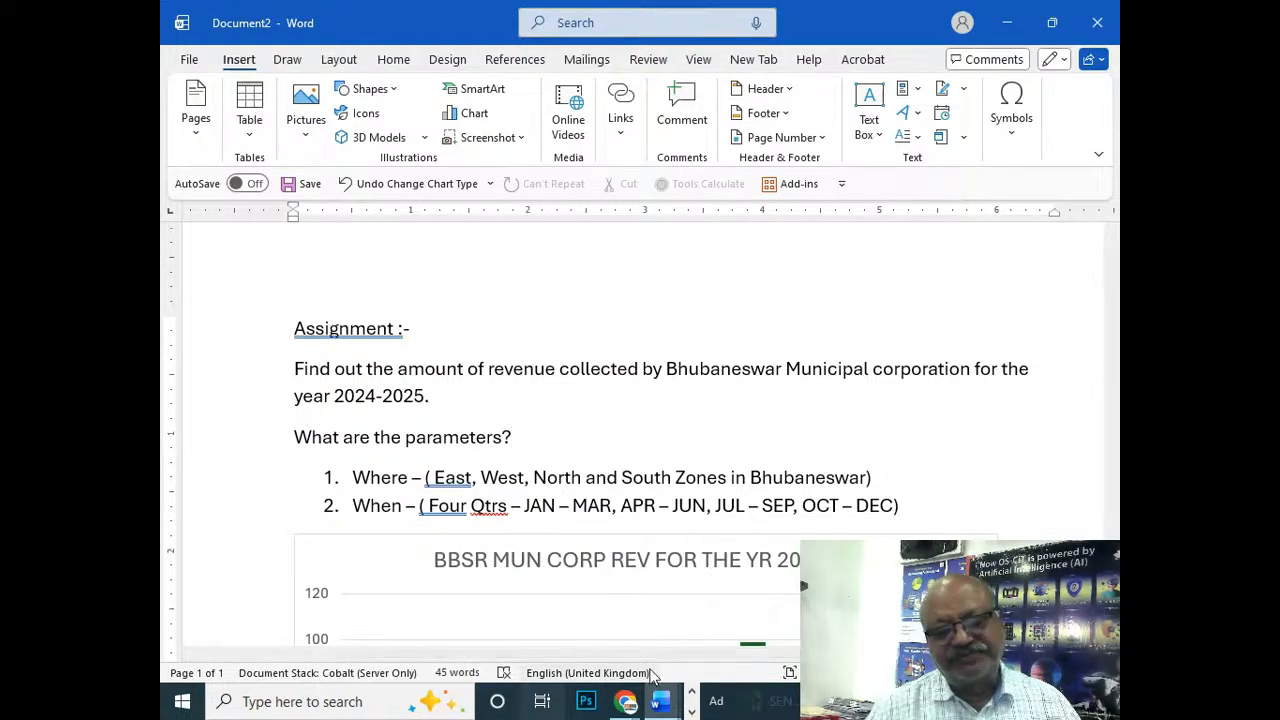
Step: Switch to the YouTube Studio live stream in Chrome and request to end the stream
click(620, 697)
click(598, 662)
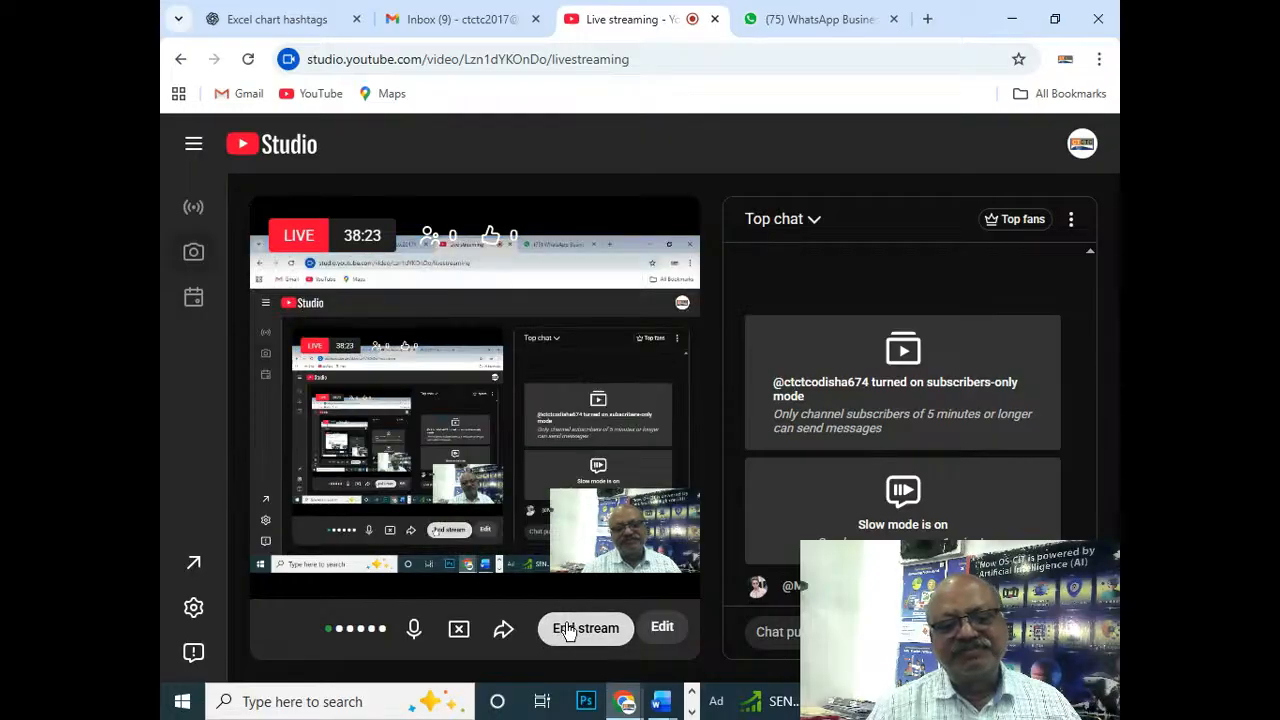
click(591, 632)
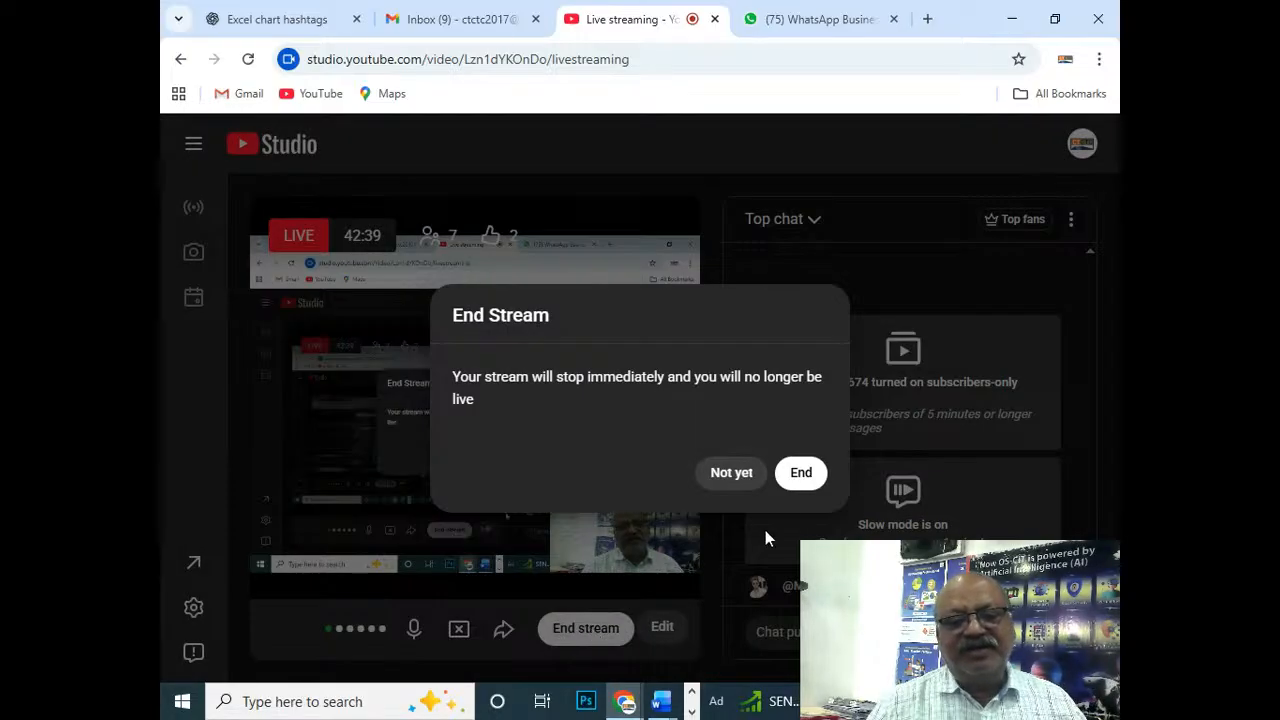